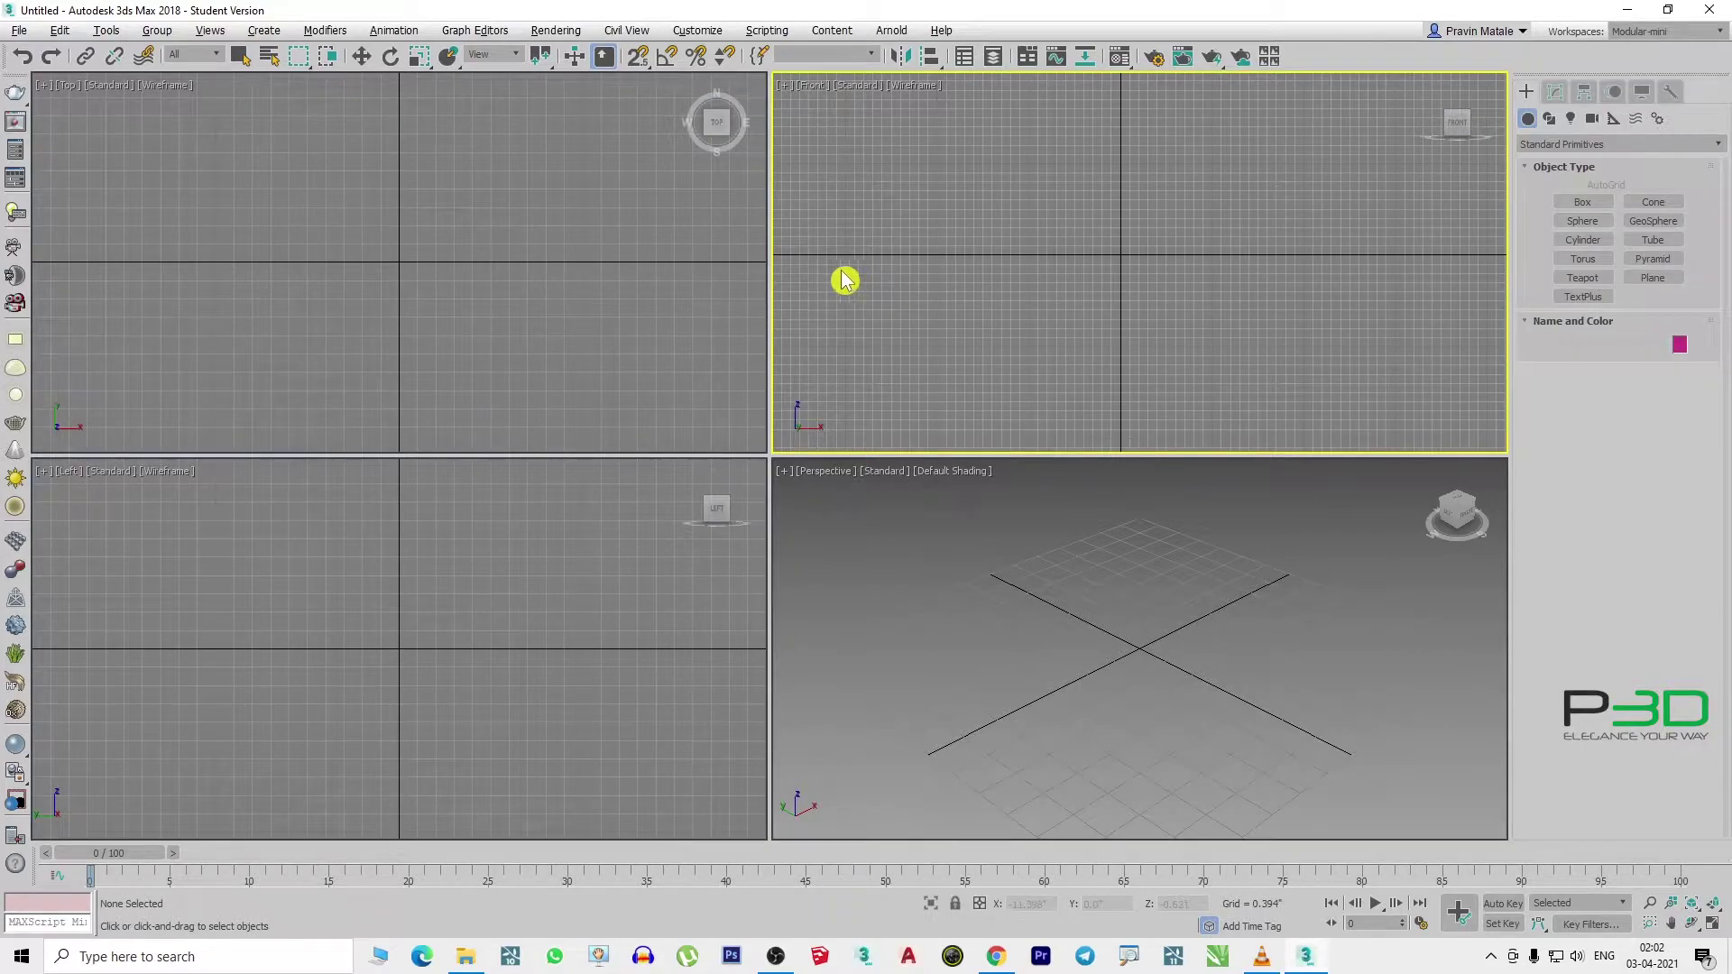
- Activate the Top, Left and Front viewports in turn, ending with Perspective active
left_click(542, 415)
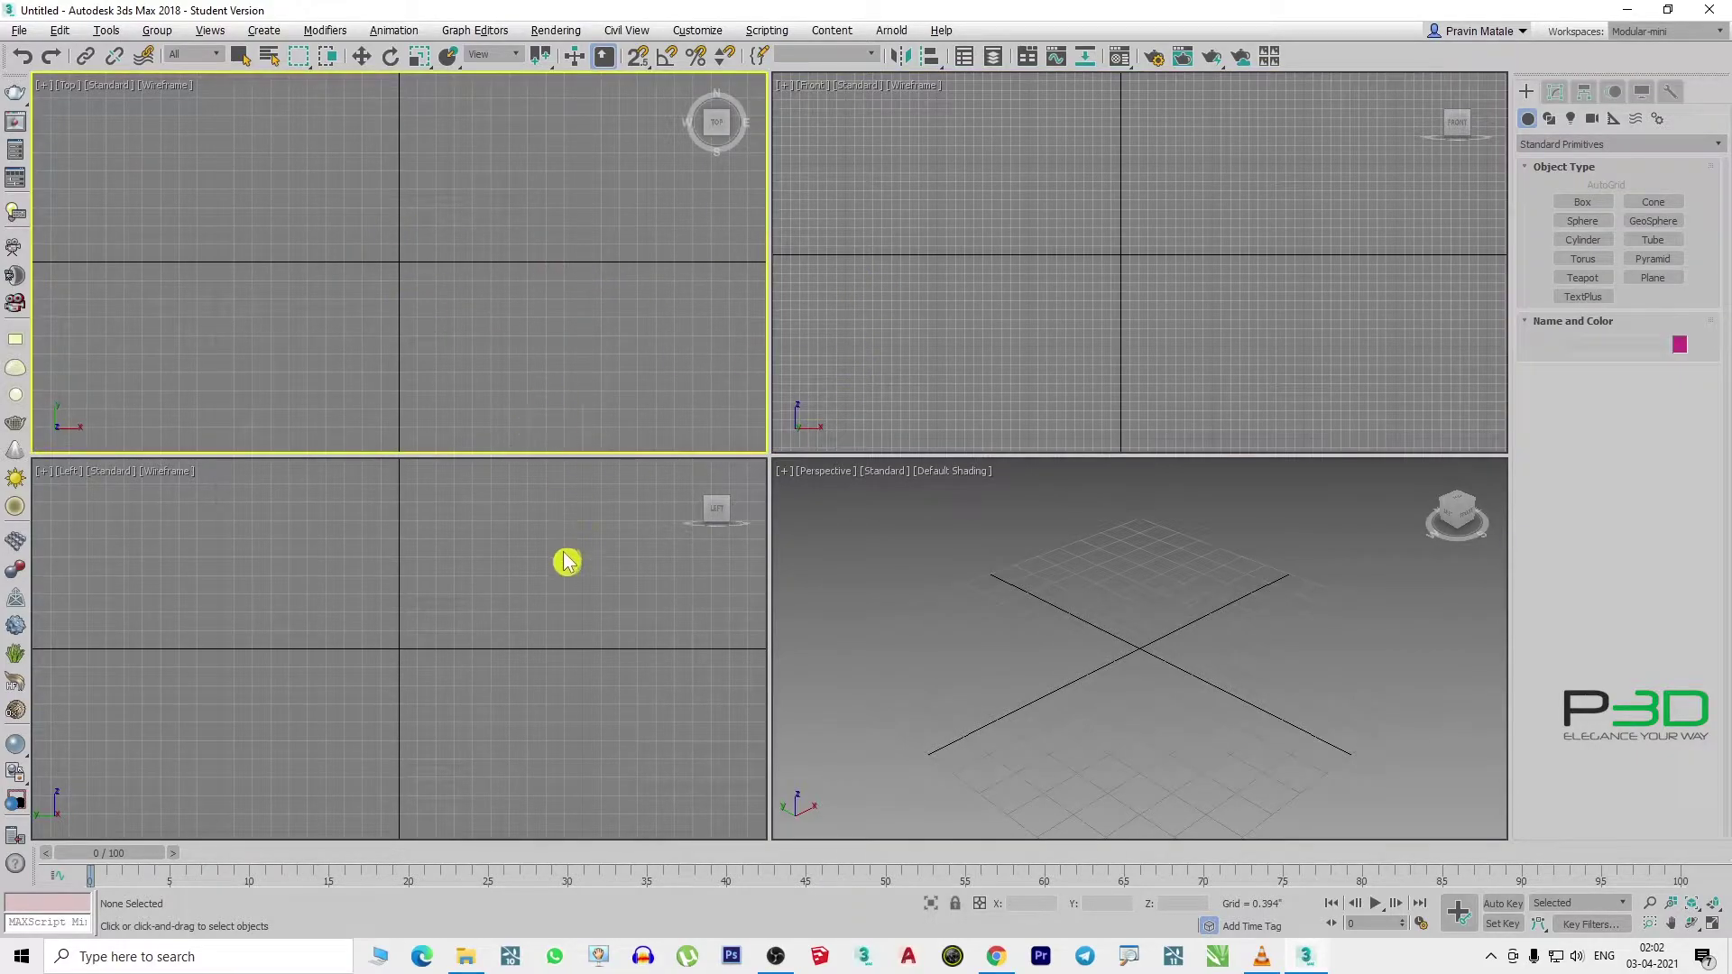
left_click(566, 561)
left_click(852, 573)
left_click(864, 377)
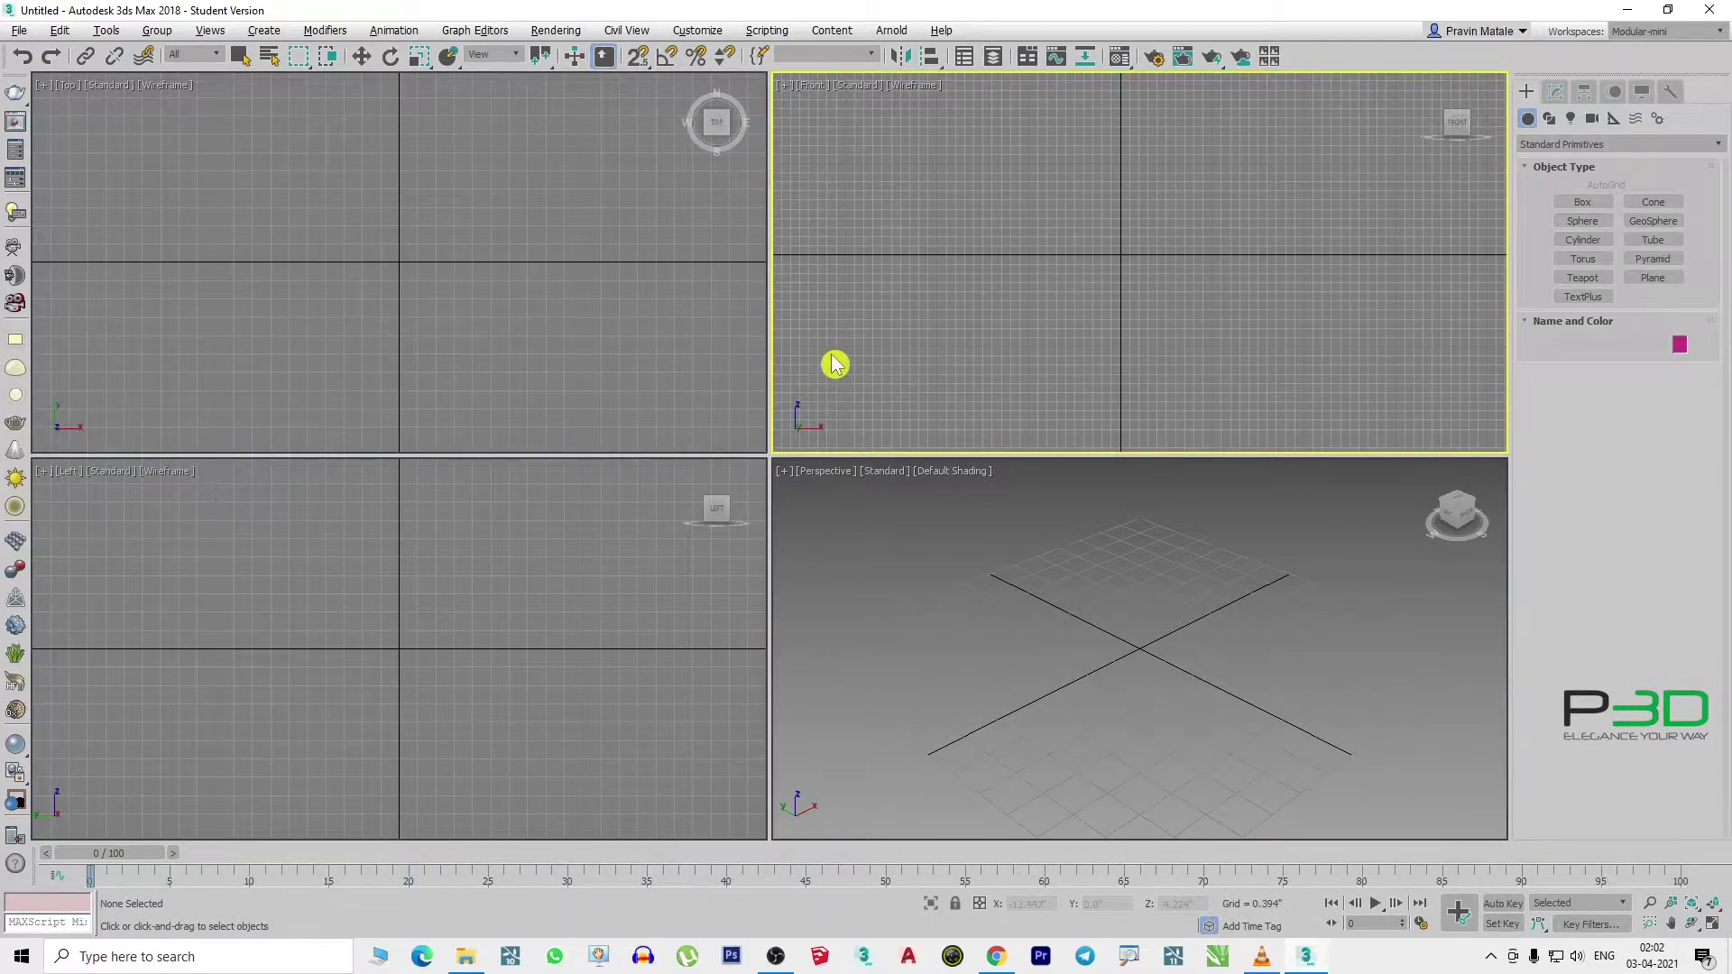
left_click(860, 548)
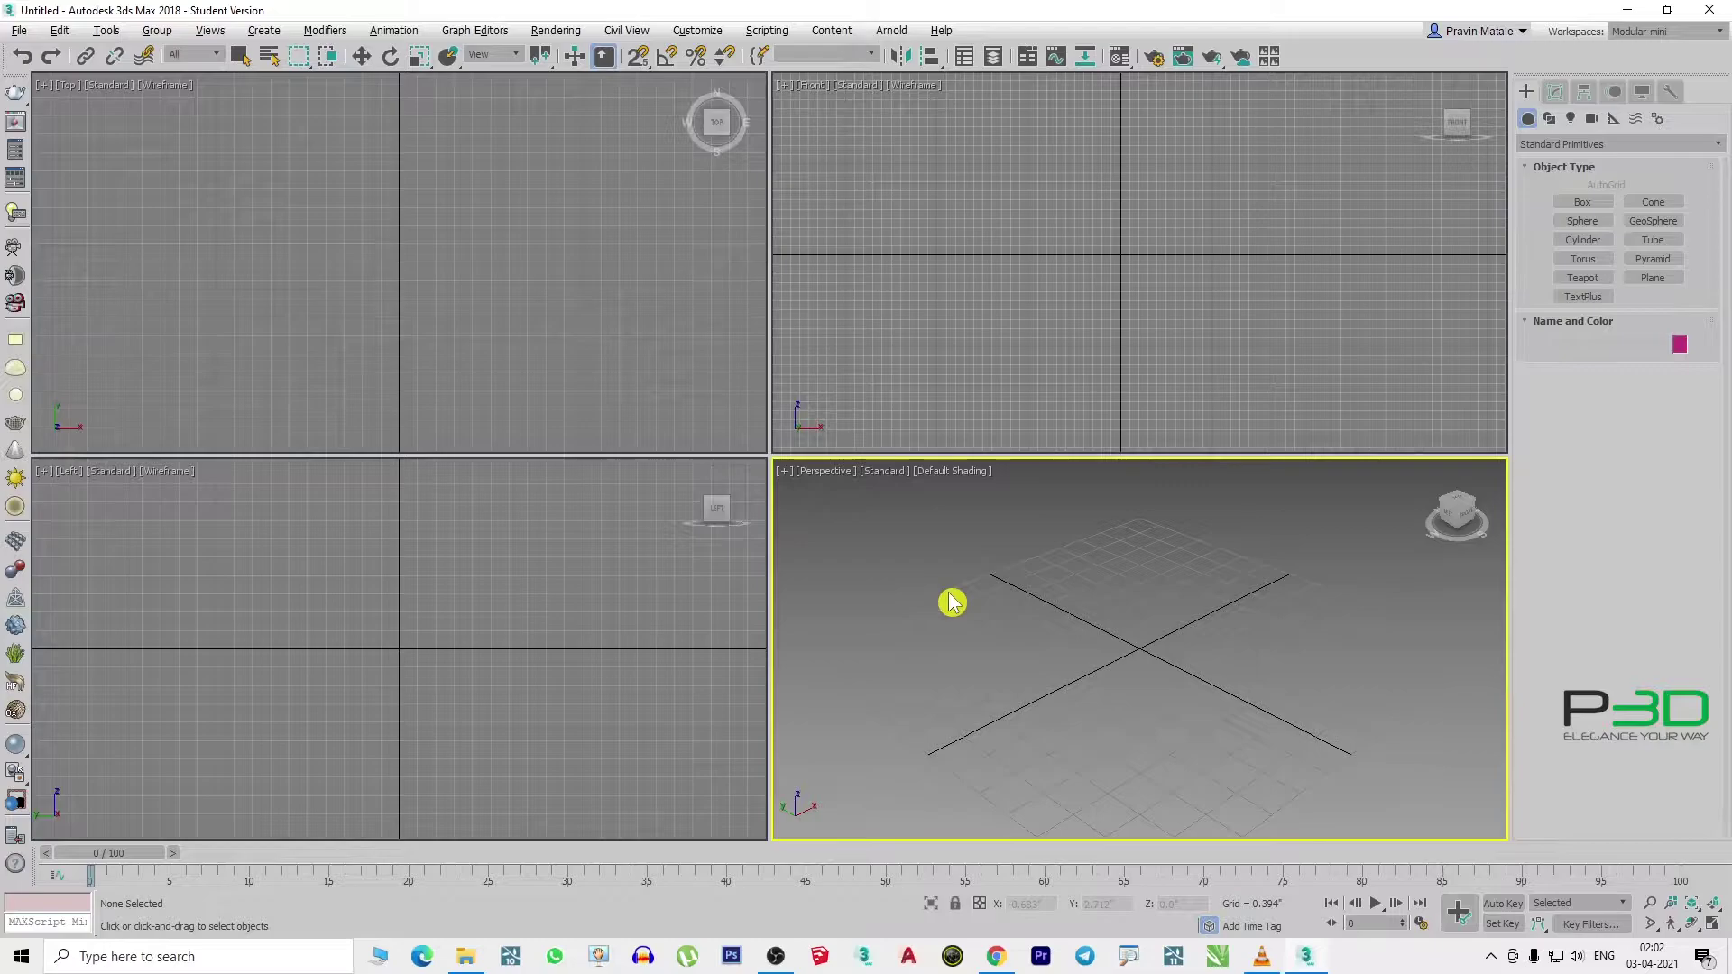
- Maximize the Perspective viewport with Alt+W, then orbit it slightly and zoom out
key("alt+w")
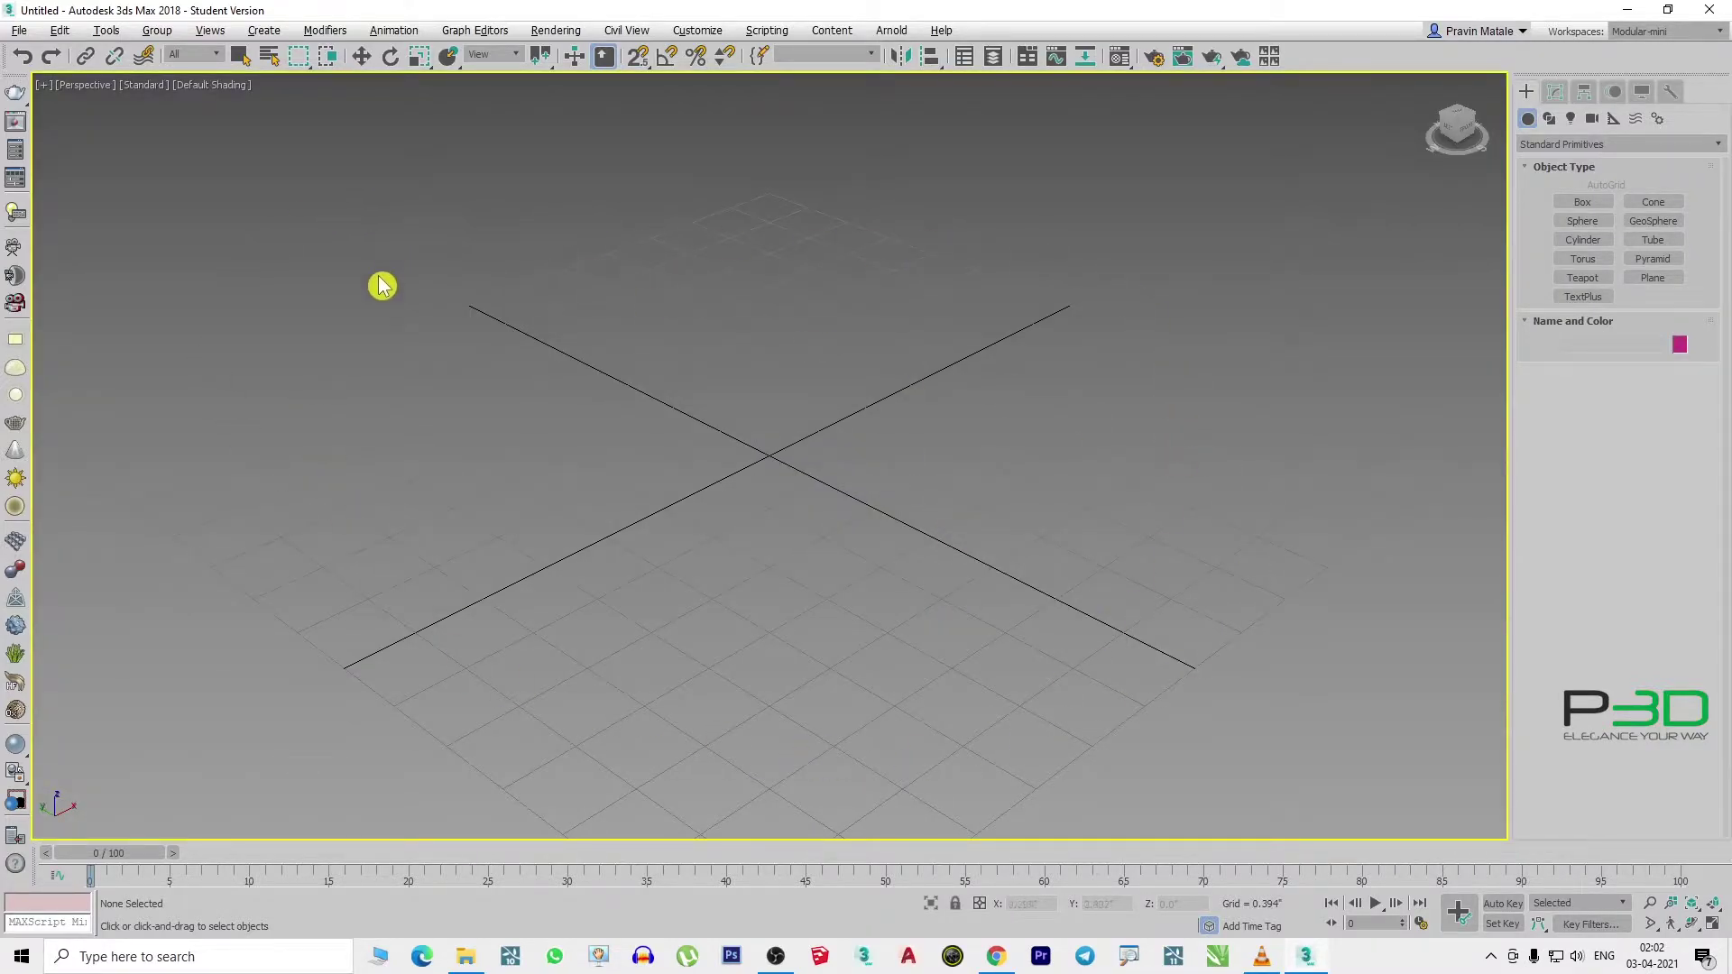
middle_click_drag(788, 409, 819, 359, "alt")
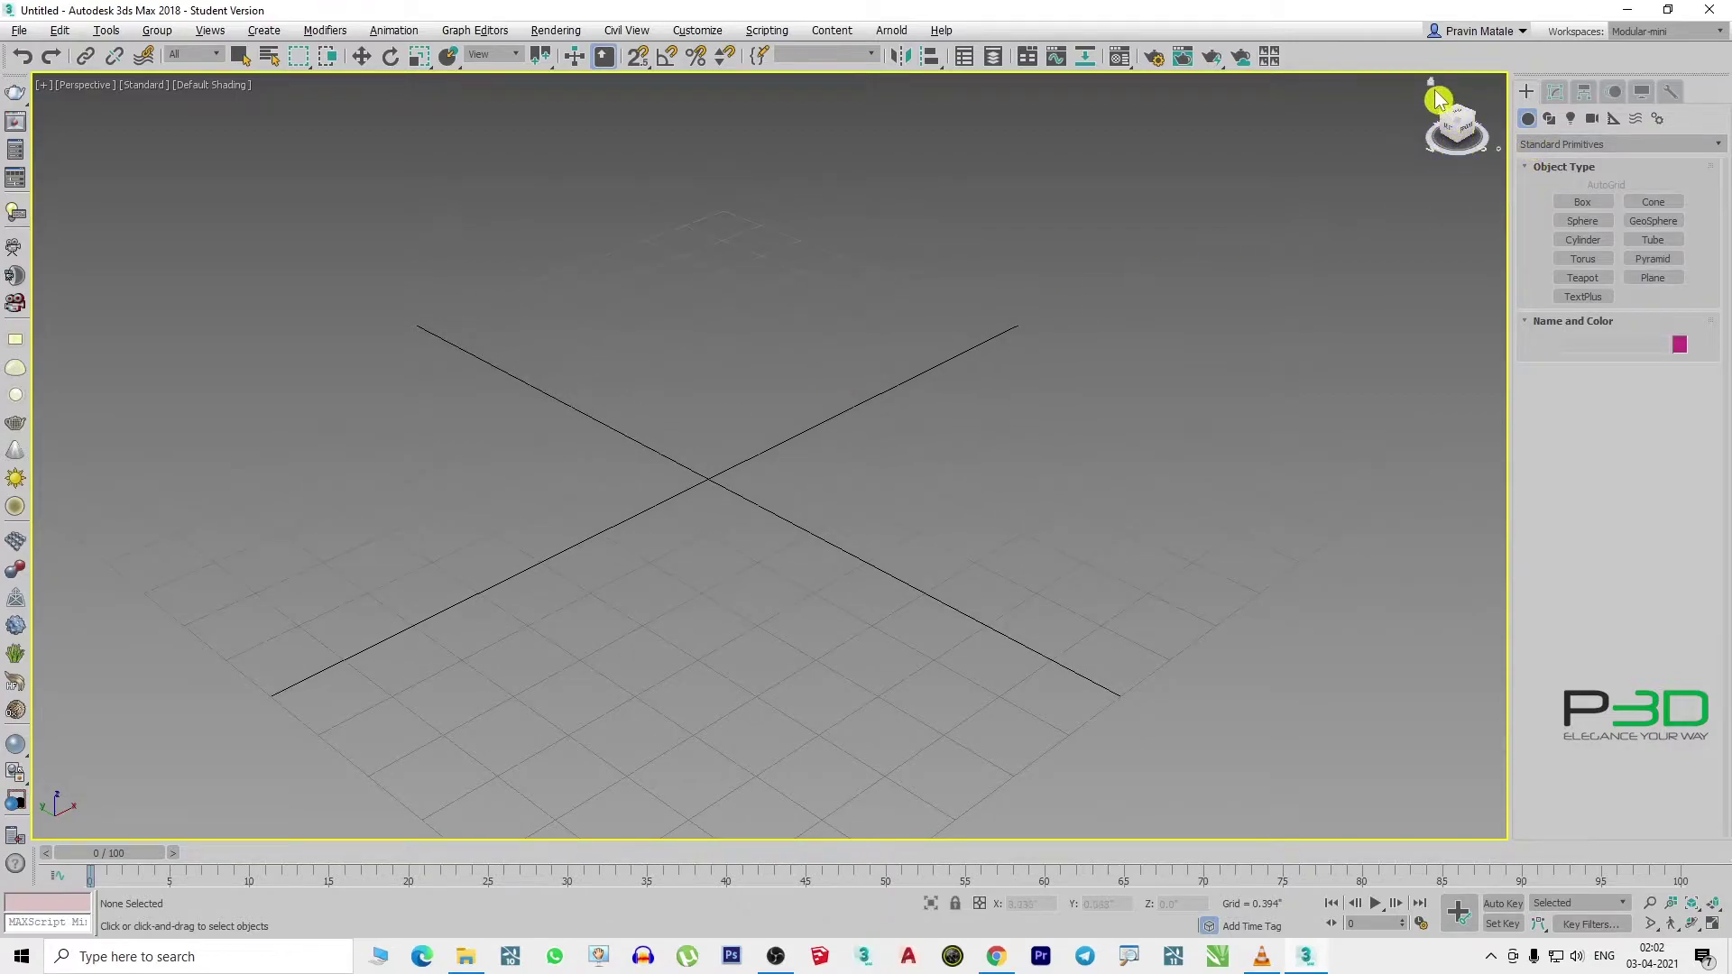
mouse_move(1456, 128)
scroll(947, 254, "down", 4)
- Draw a small box on the grid near the origin
left_click(1570, 202)
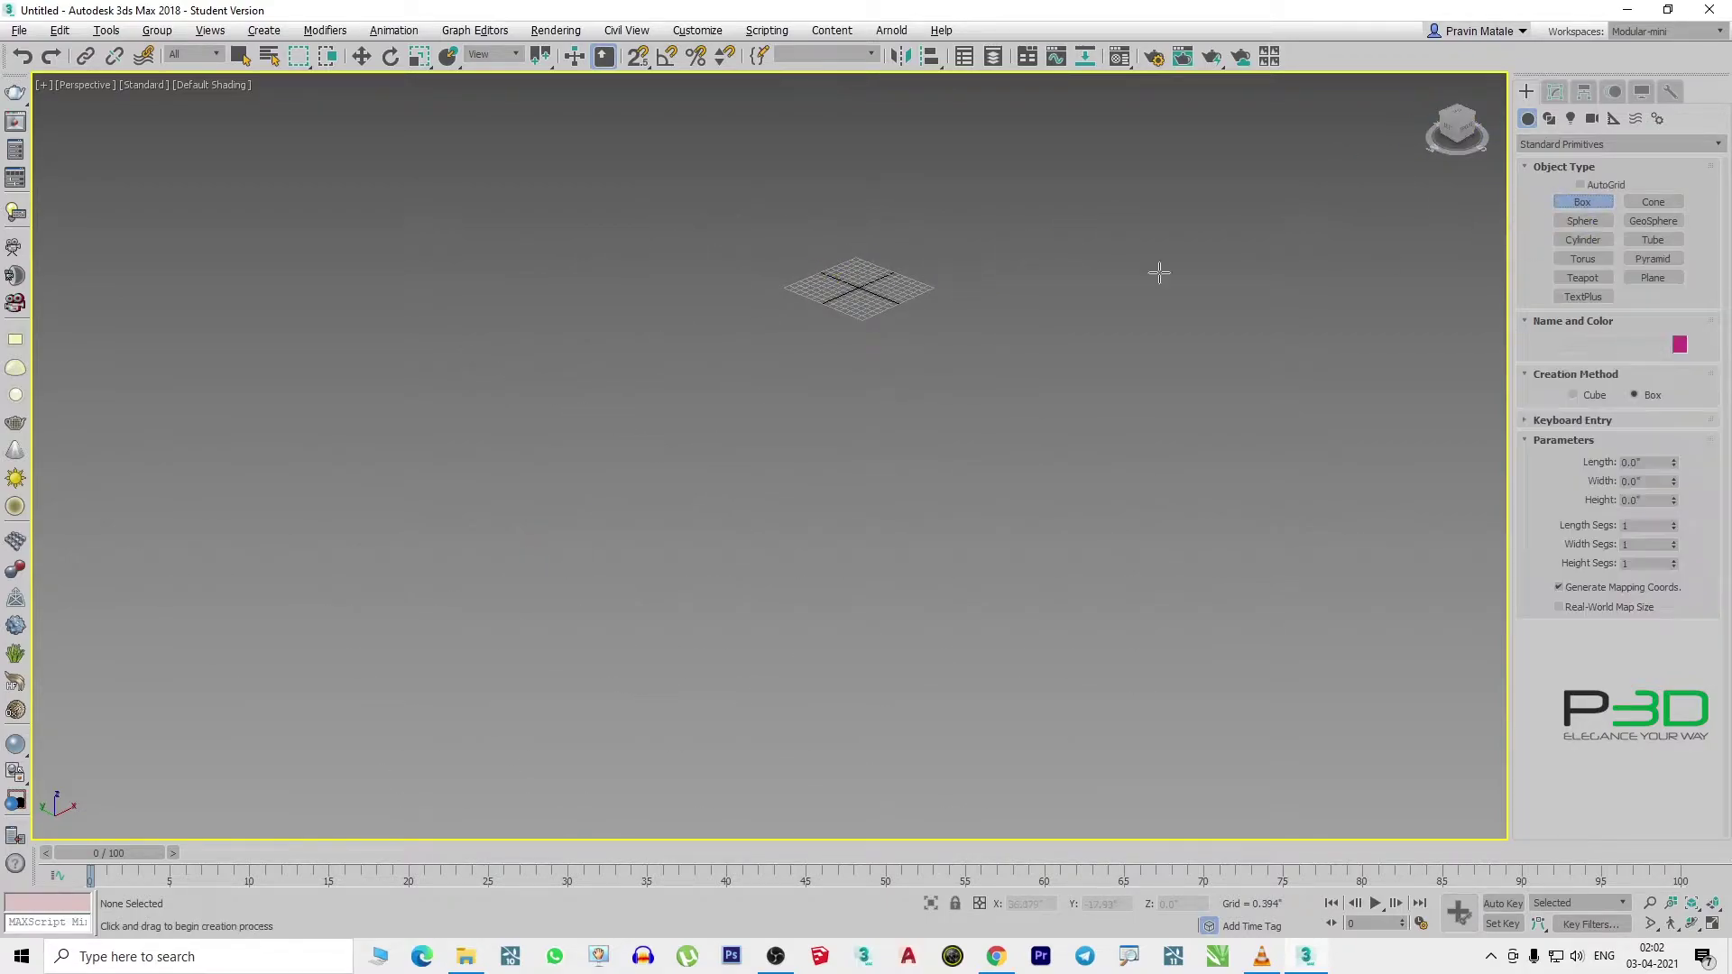
left_click_drag(663, 348, 690, 335)
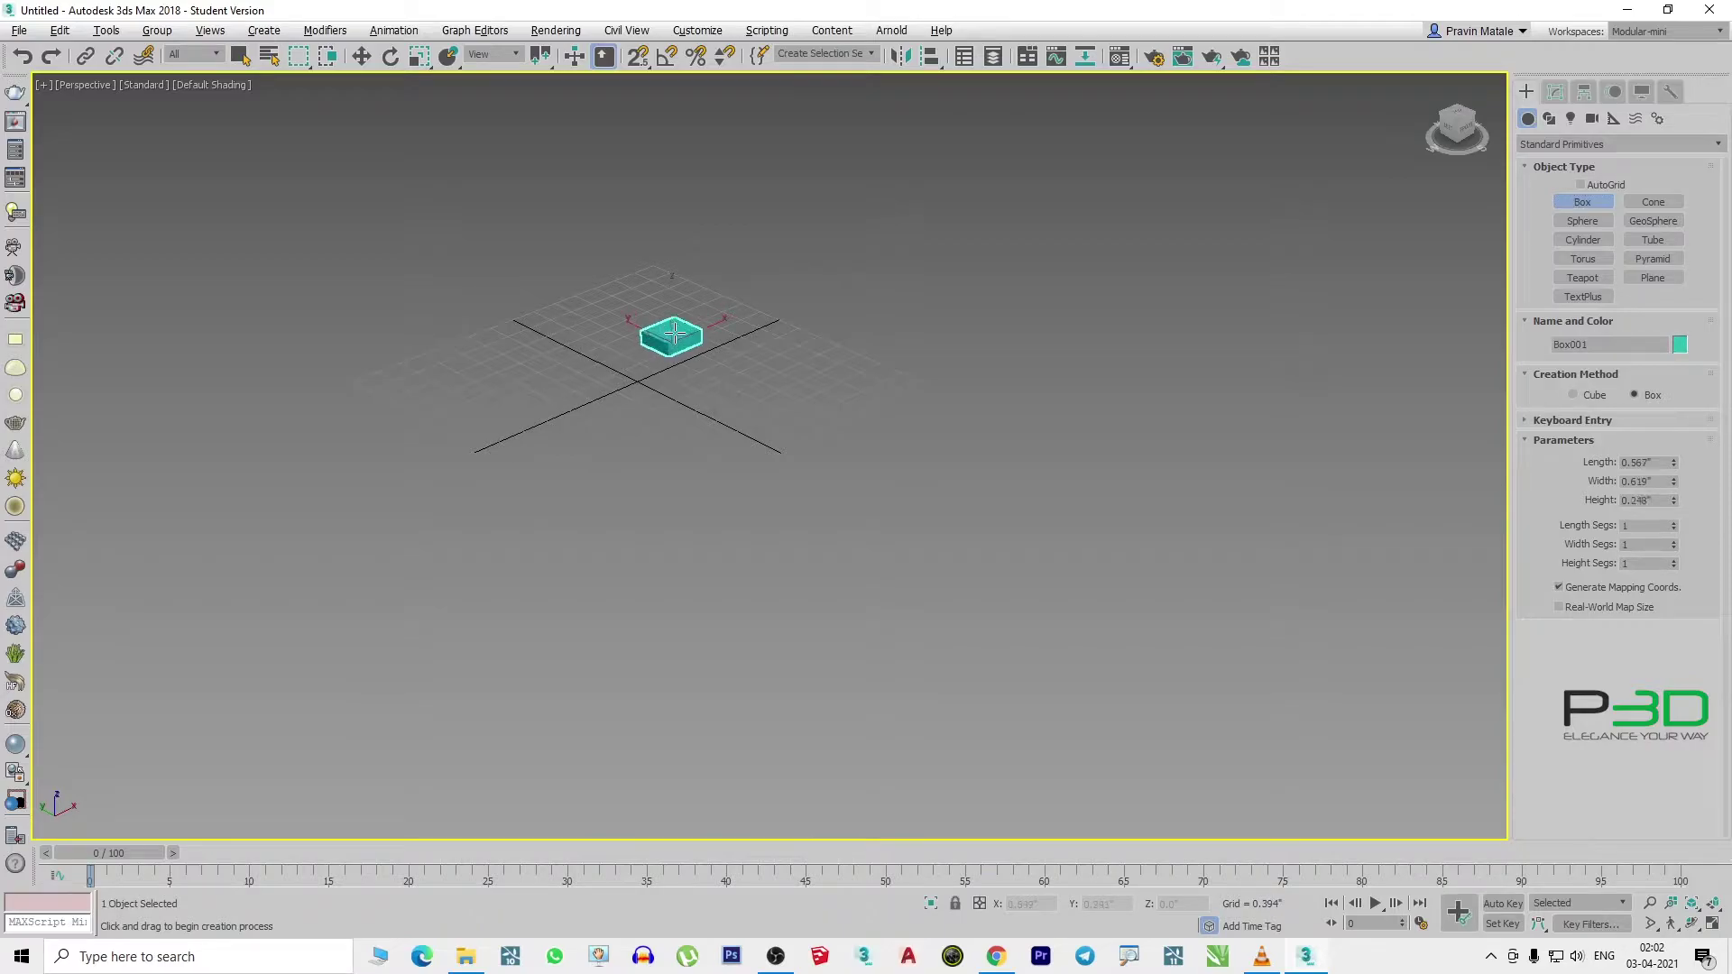
scroll(550, 377, "down", 8)
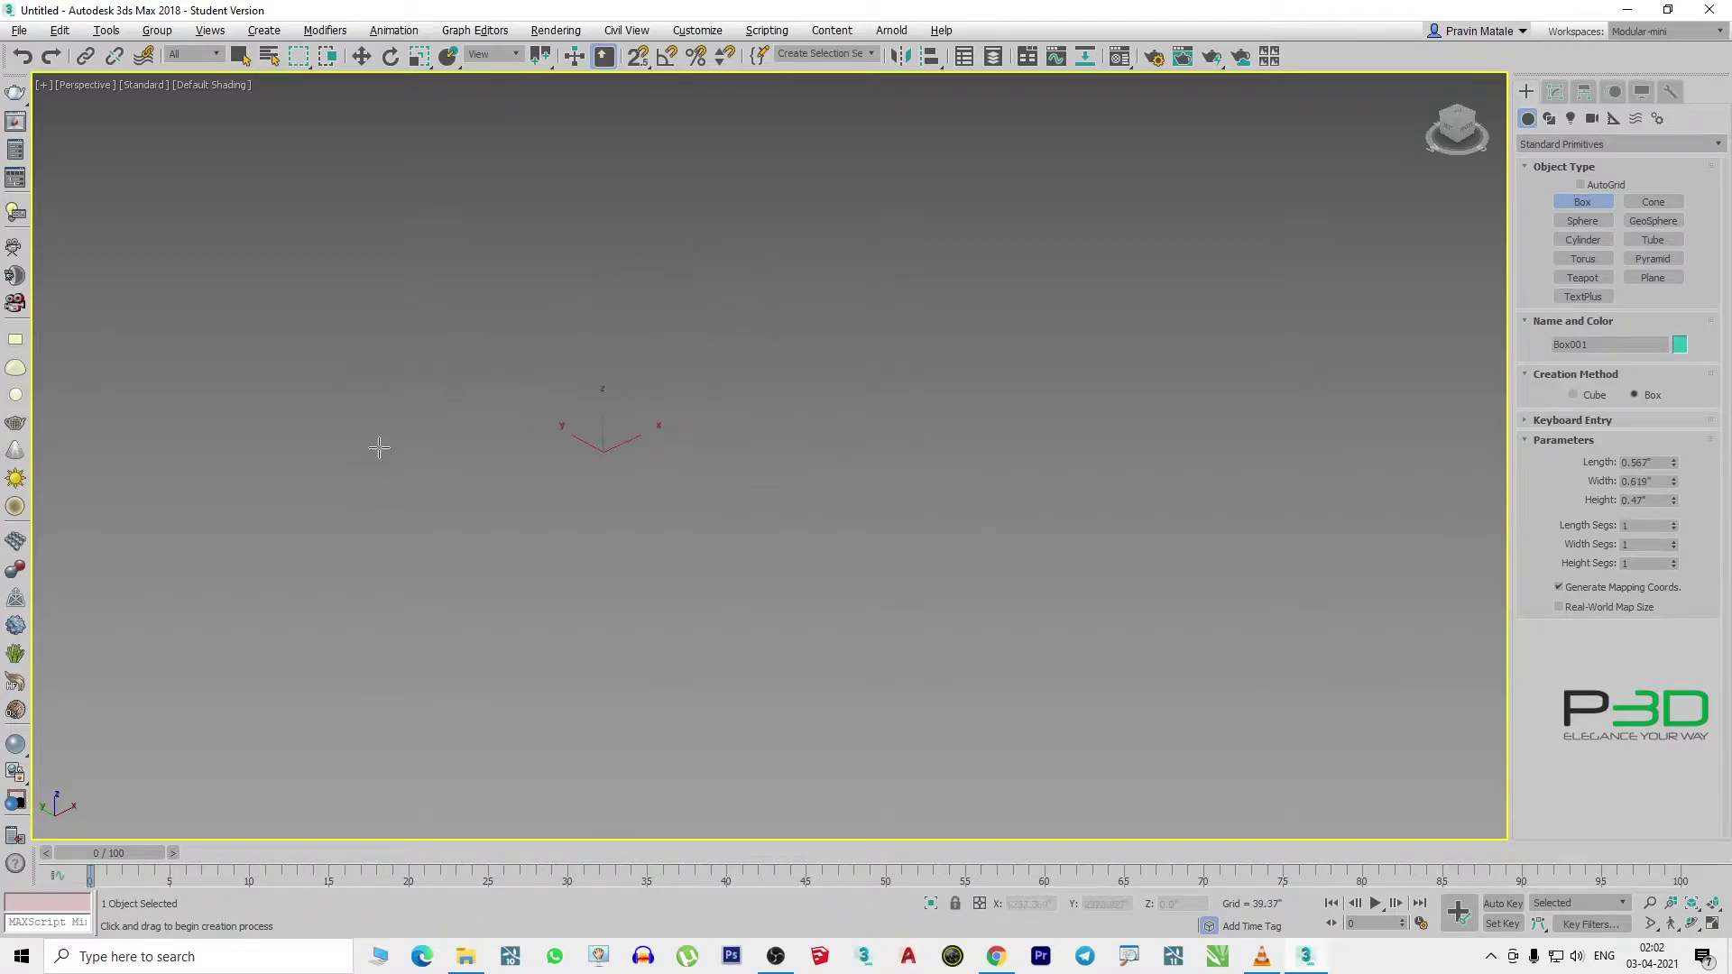
- Switch to Select and Move, return the view home and pan to frame the box
left_click(361, 56)
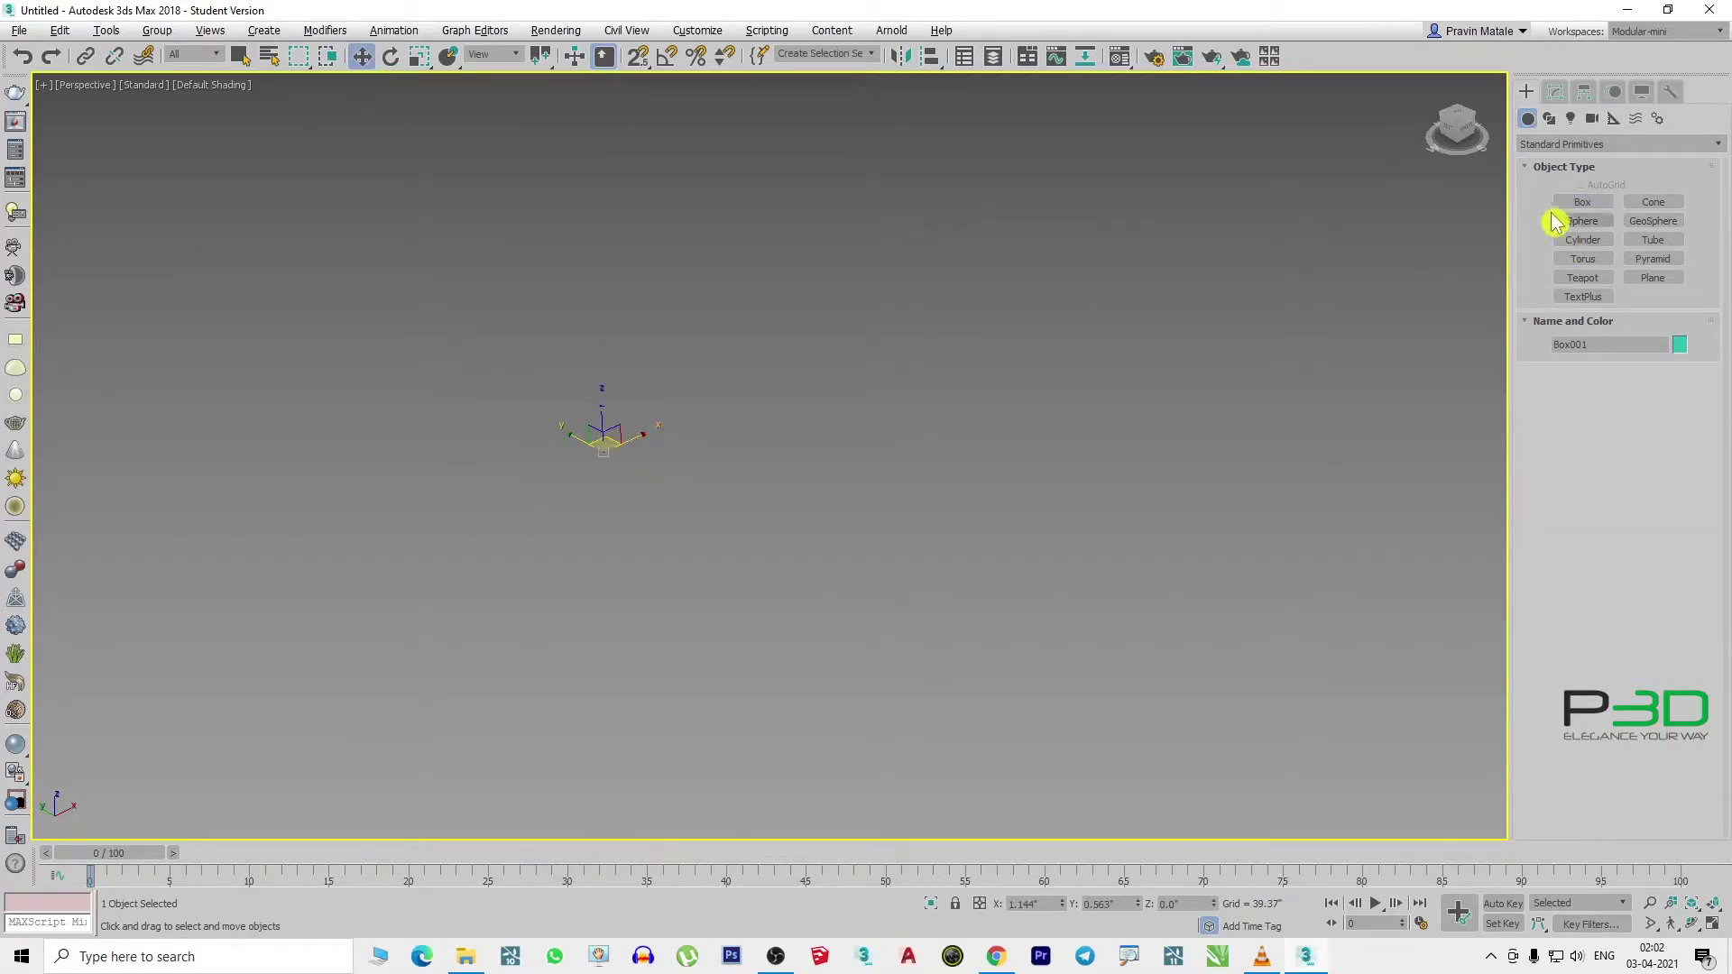
left_click(1434, 94)
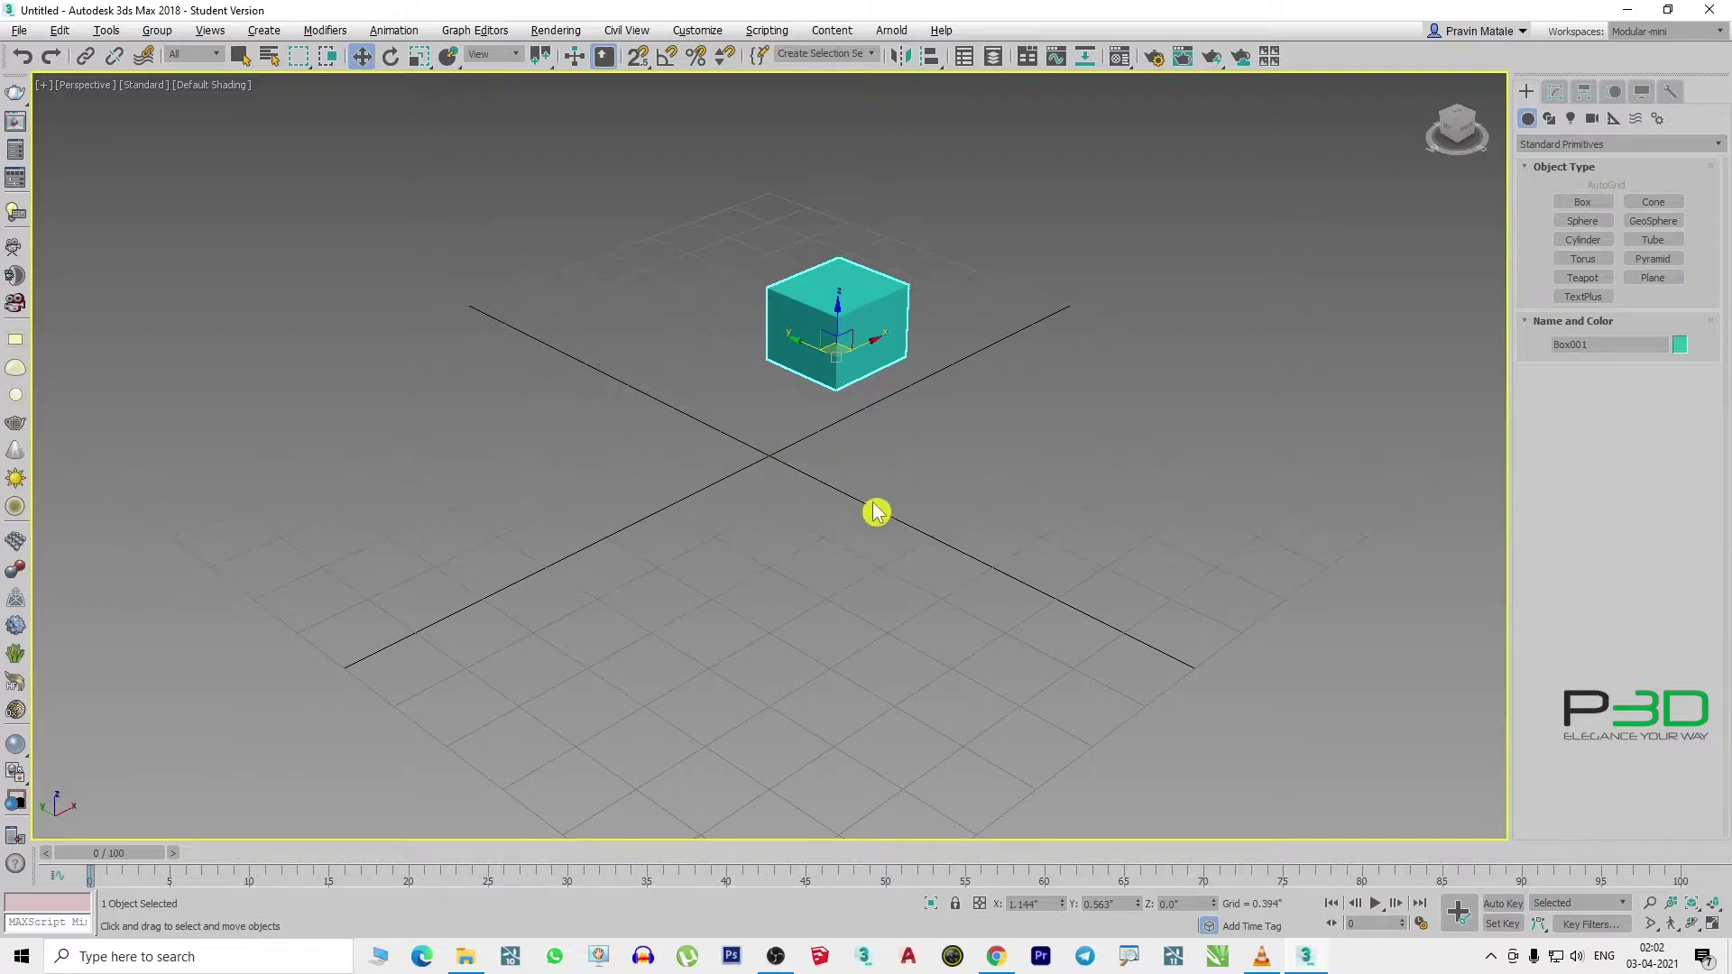
scroll(525, 487, "down", 3)
middle_click_drag(548, 500, 708, 514)
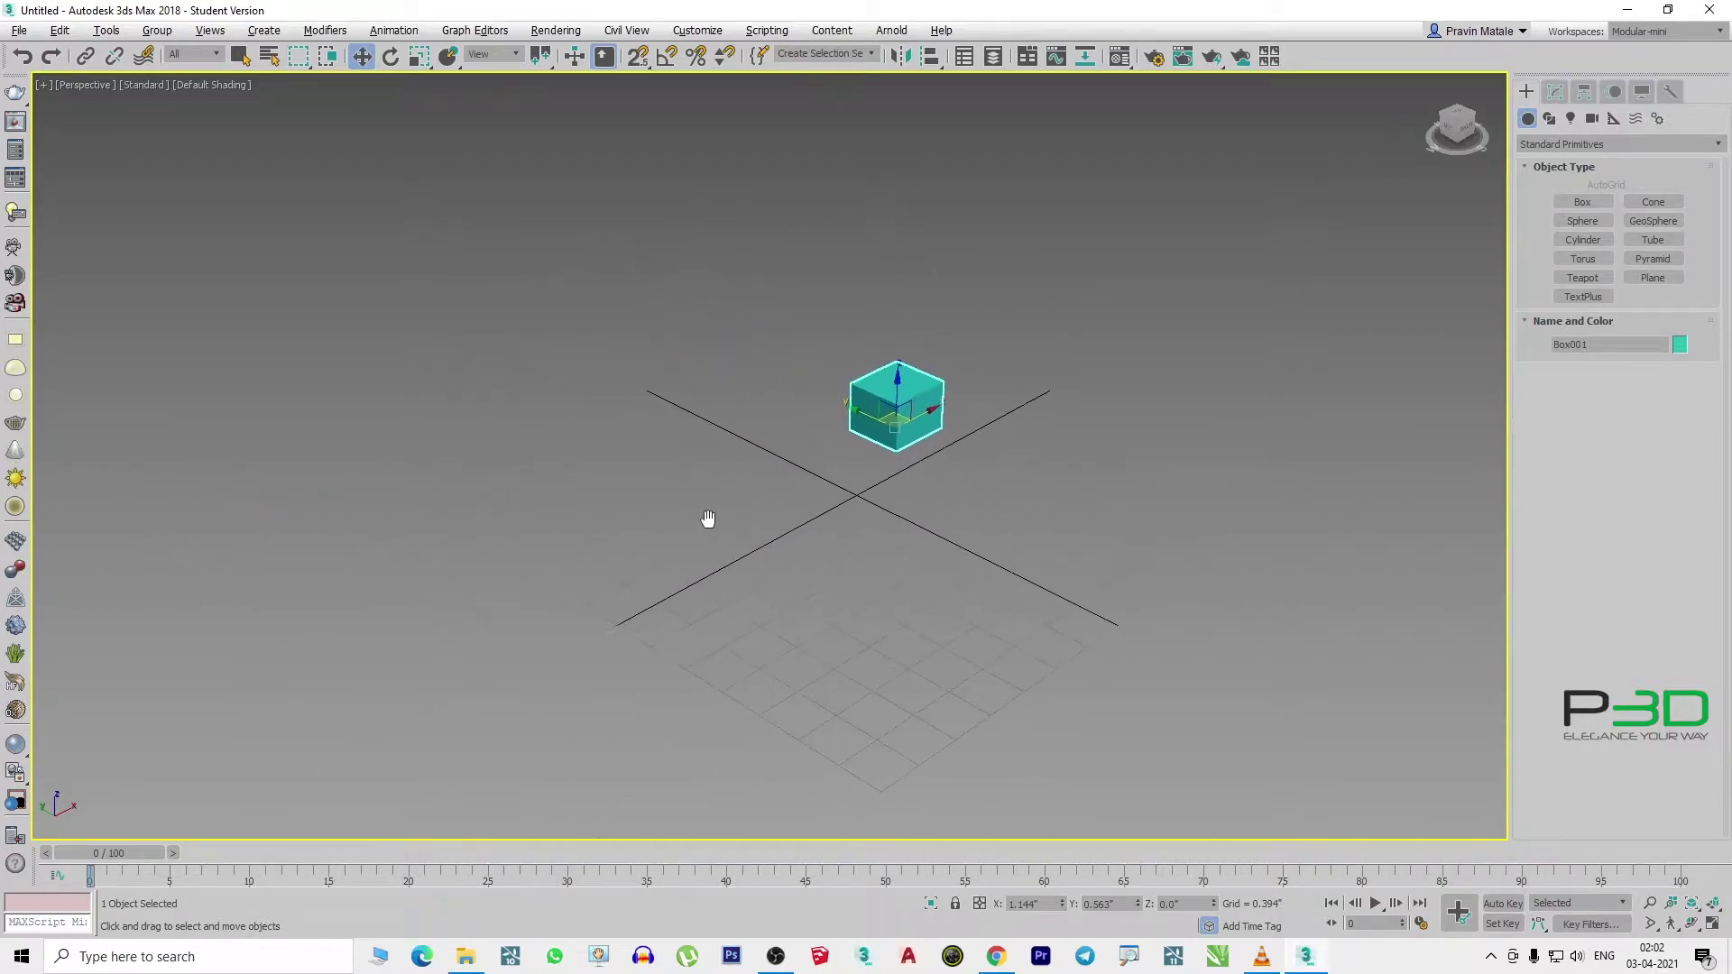
middle_click_drag(330, 392, 221, 365)
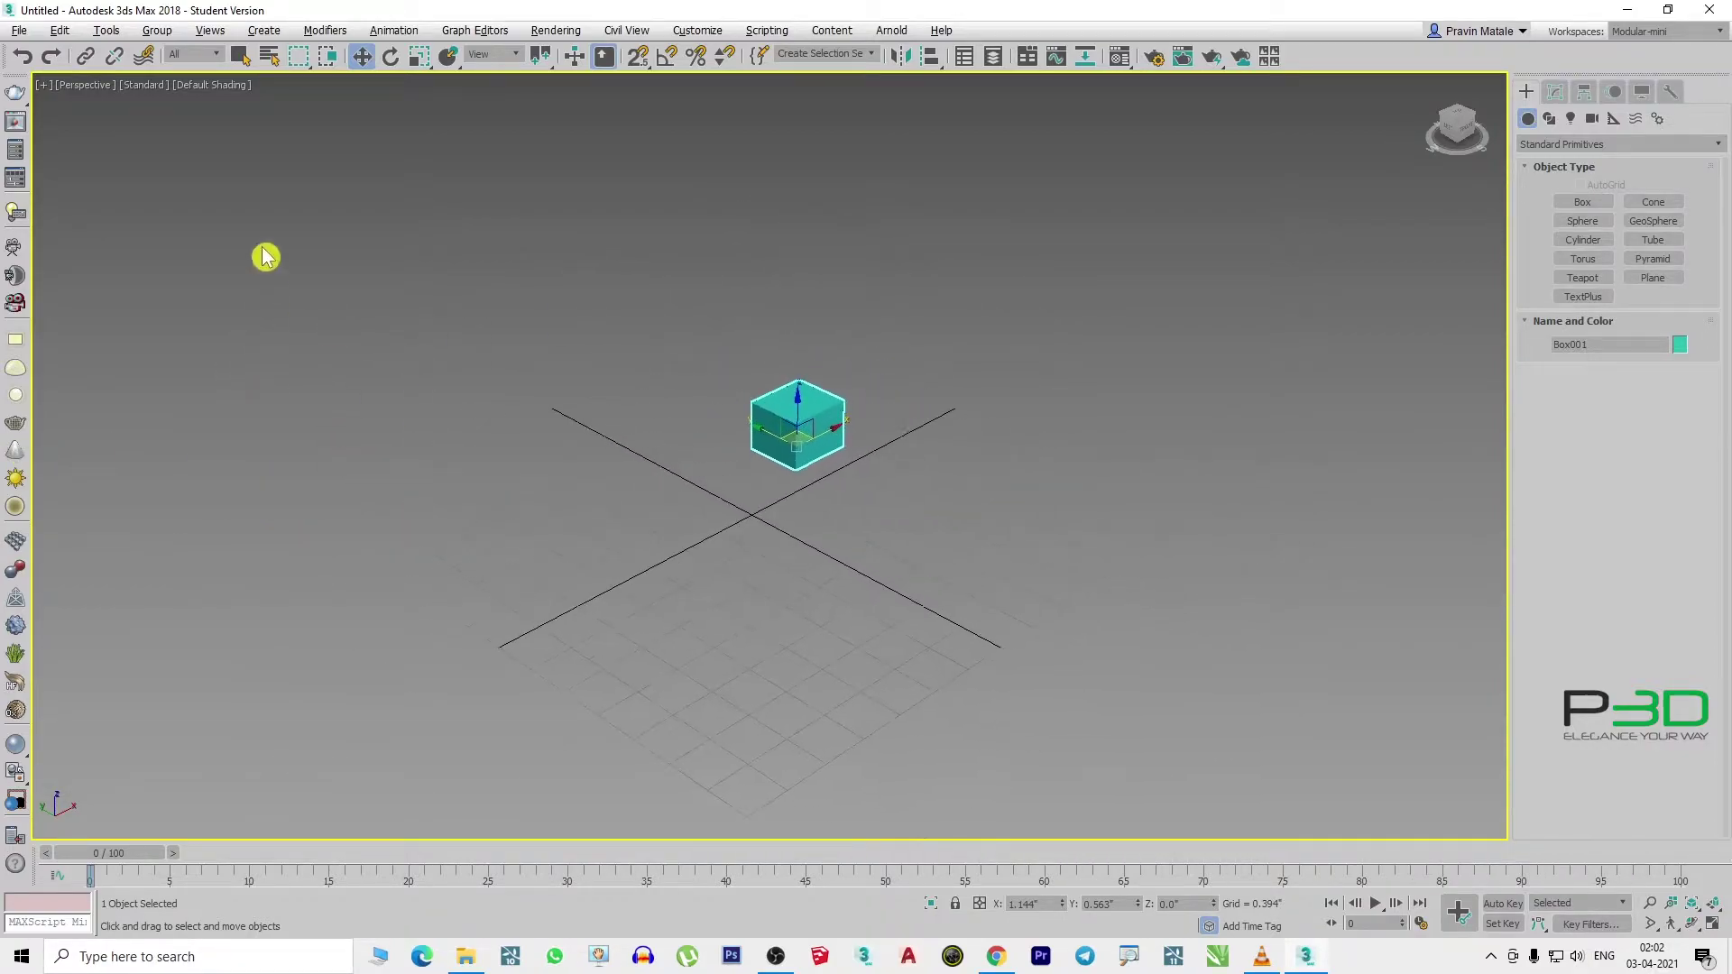
left_click(19, 33)
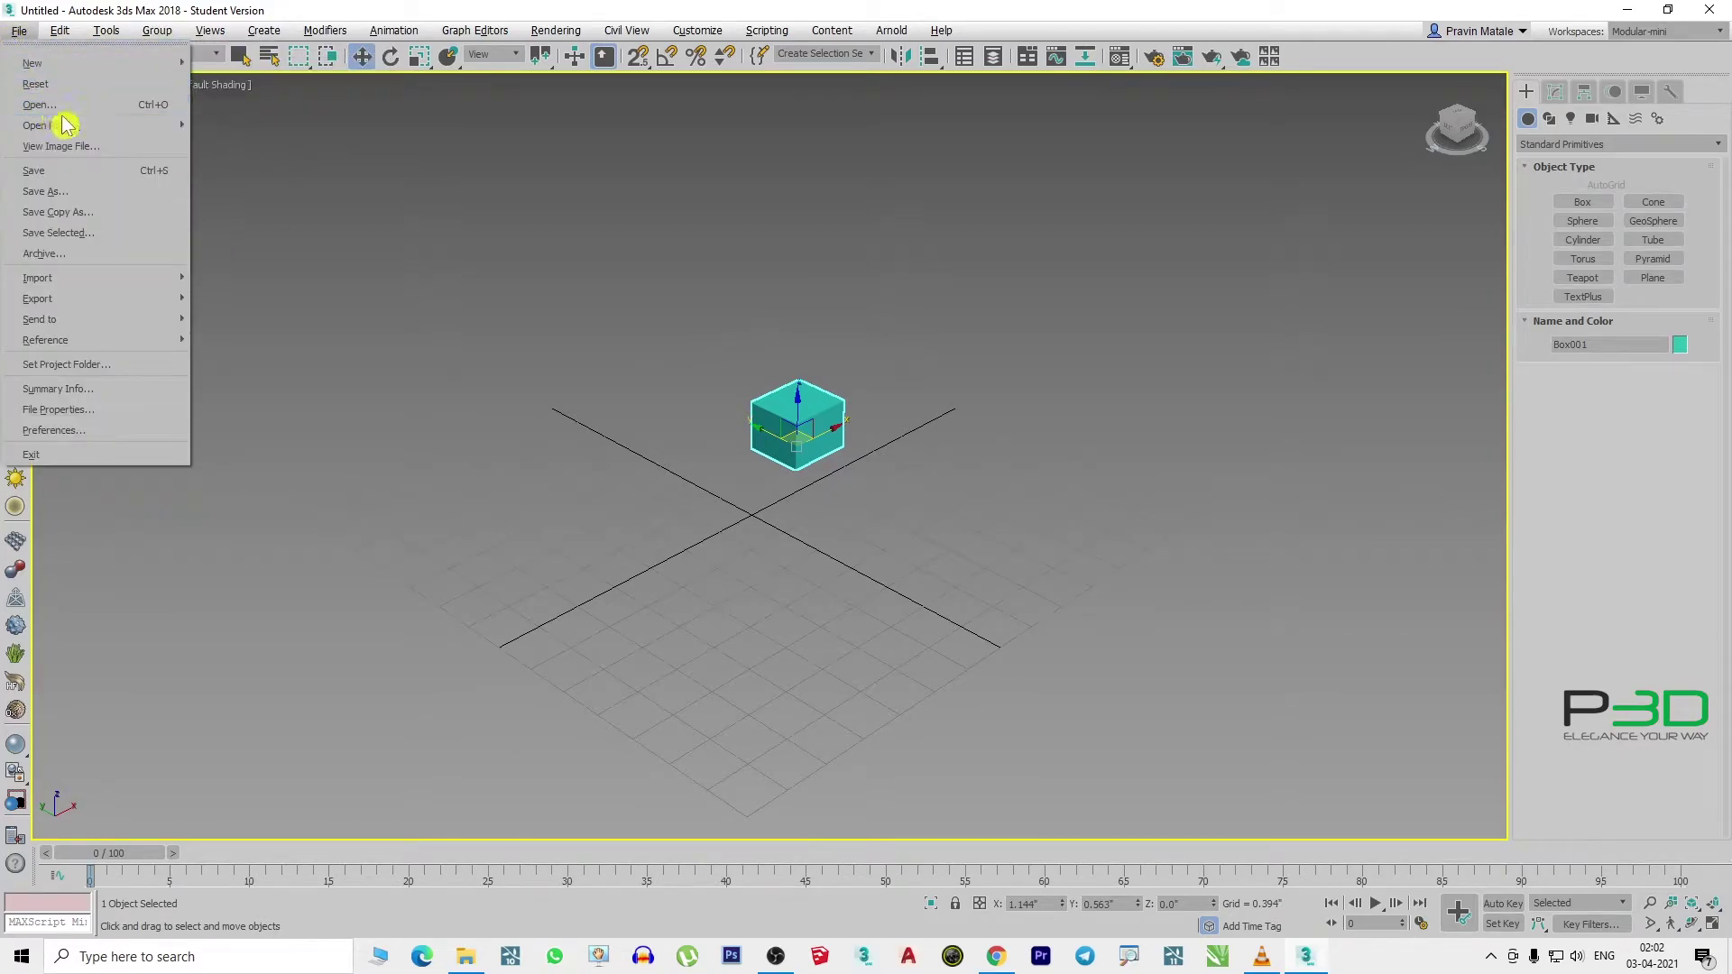
mouse_move(59, 30)
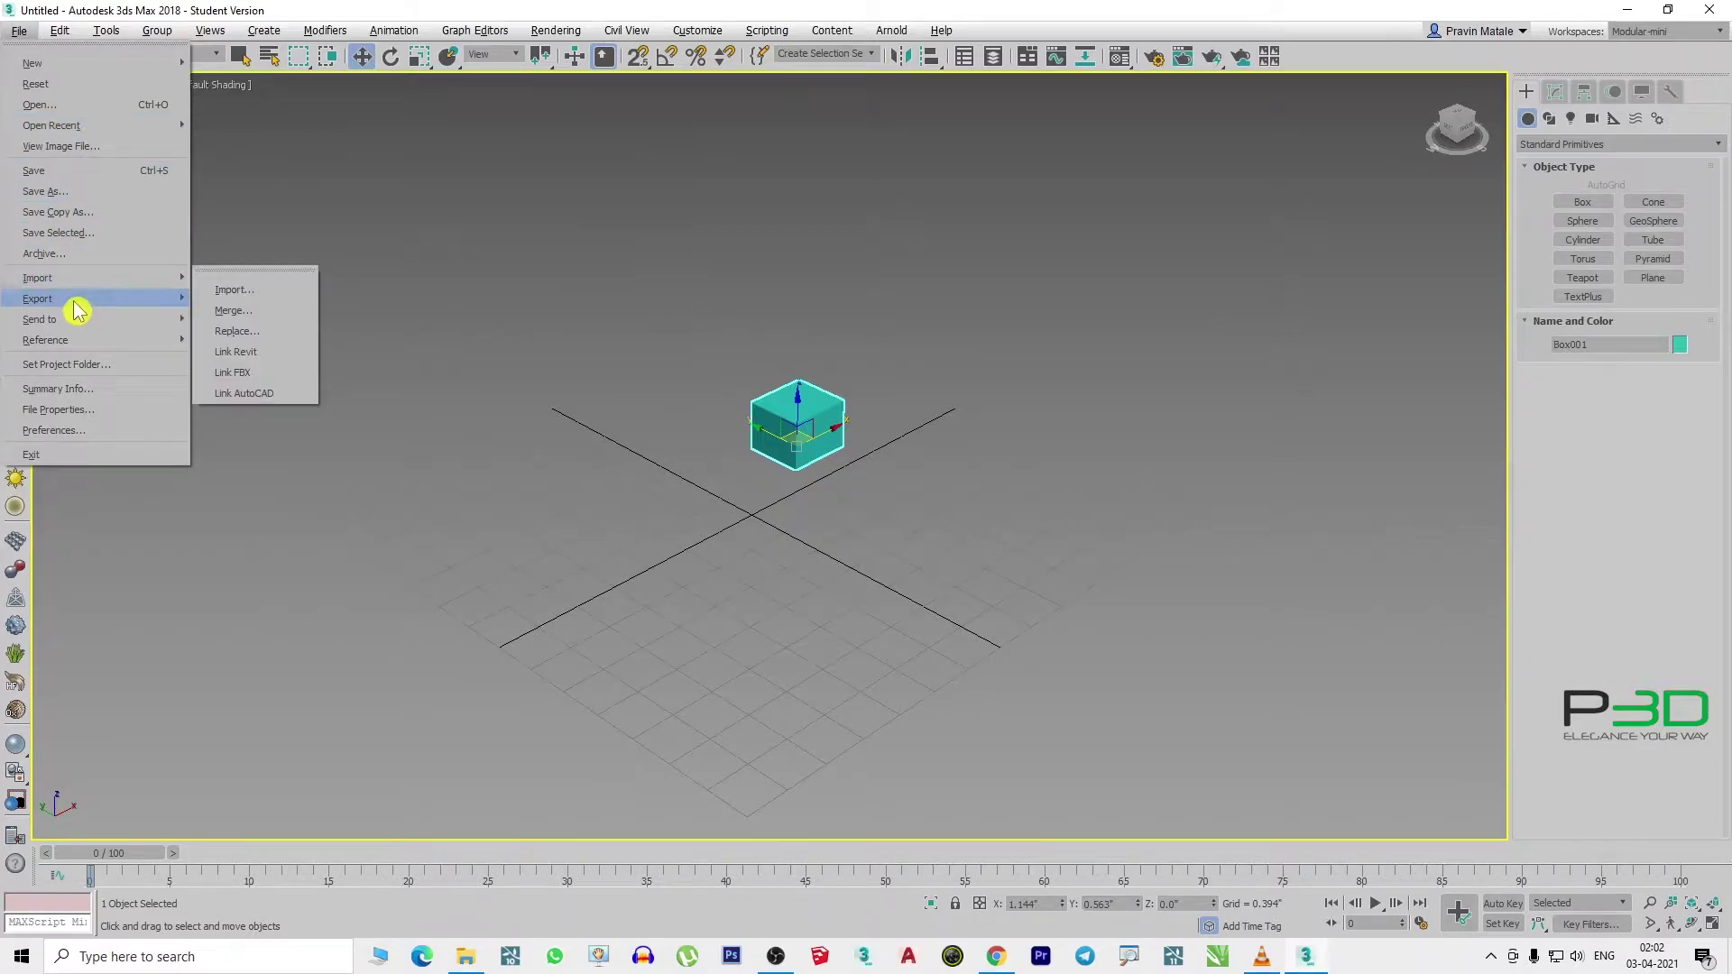
left_click(56, 30)
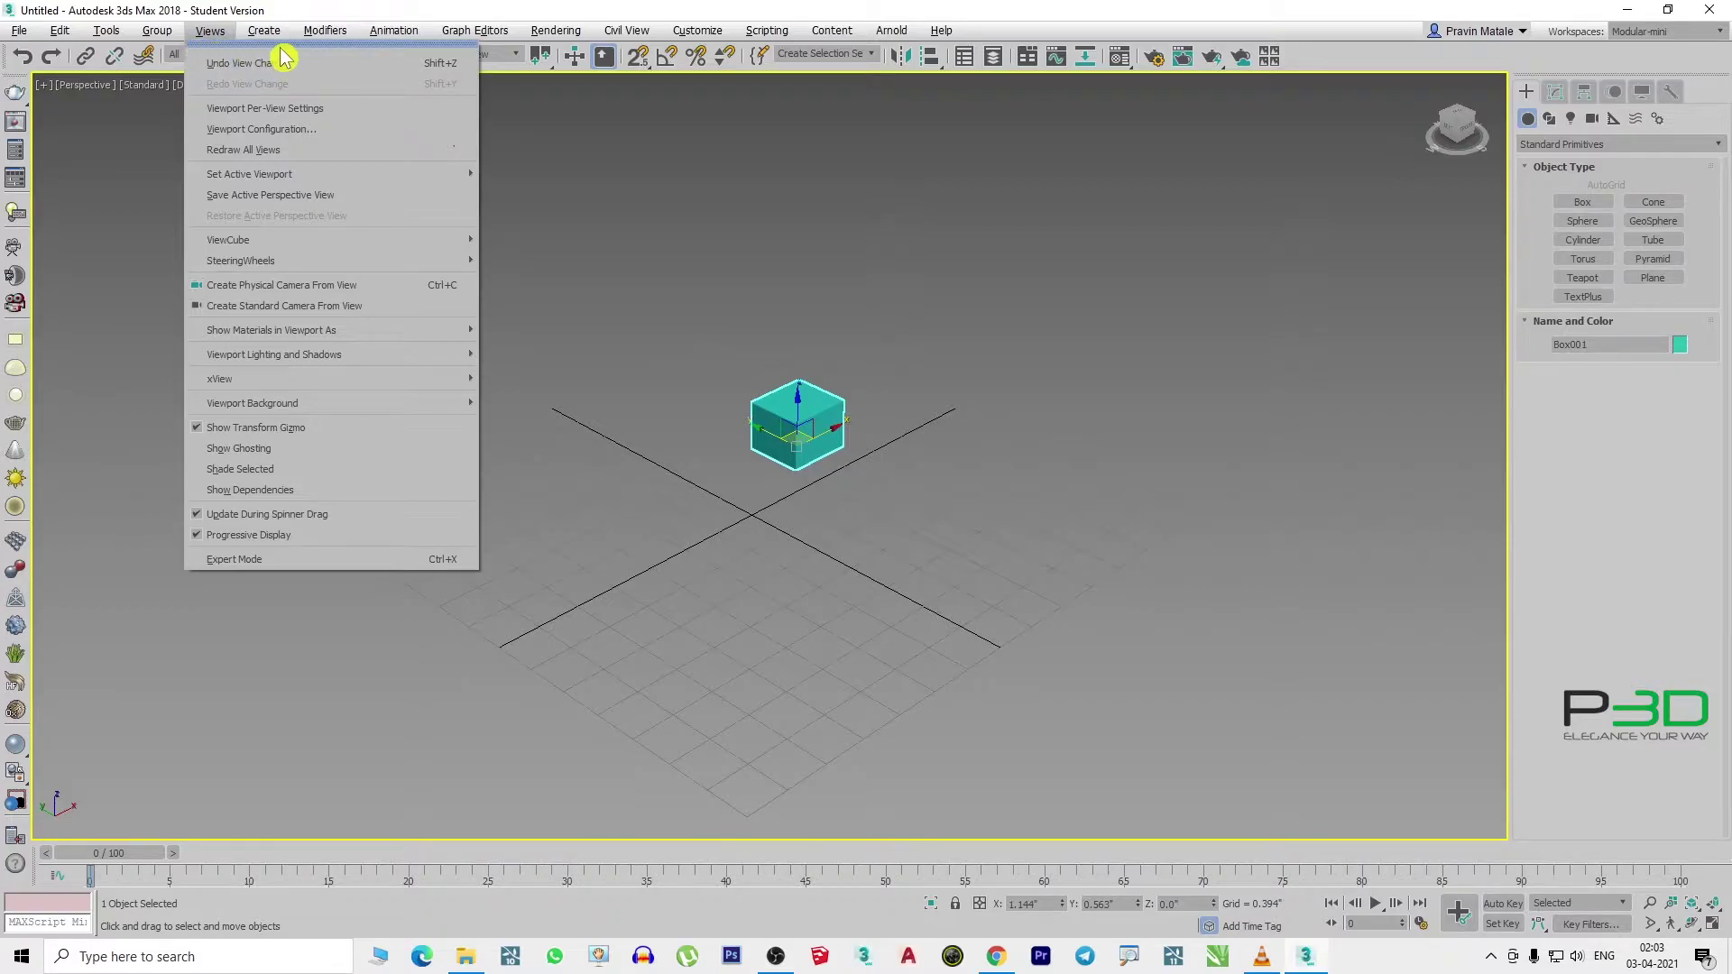
left_click(325, 32)
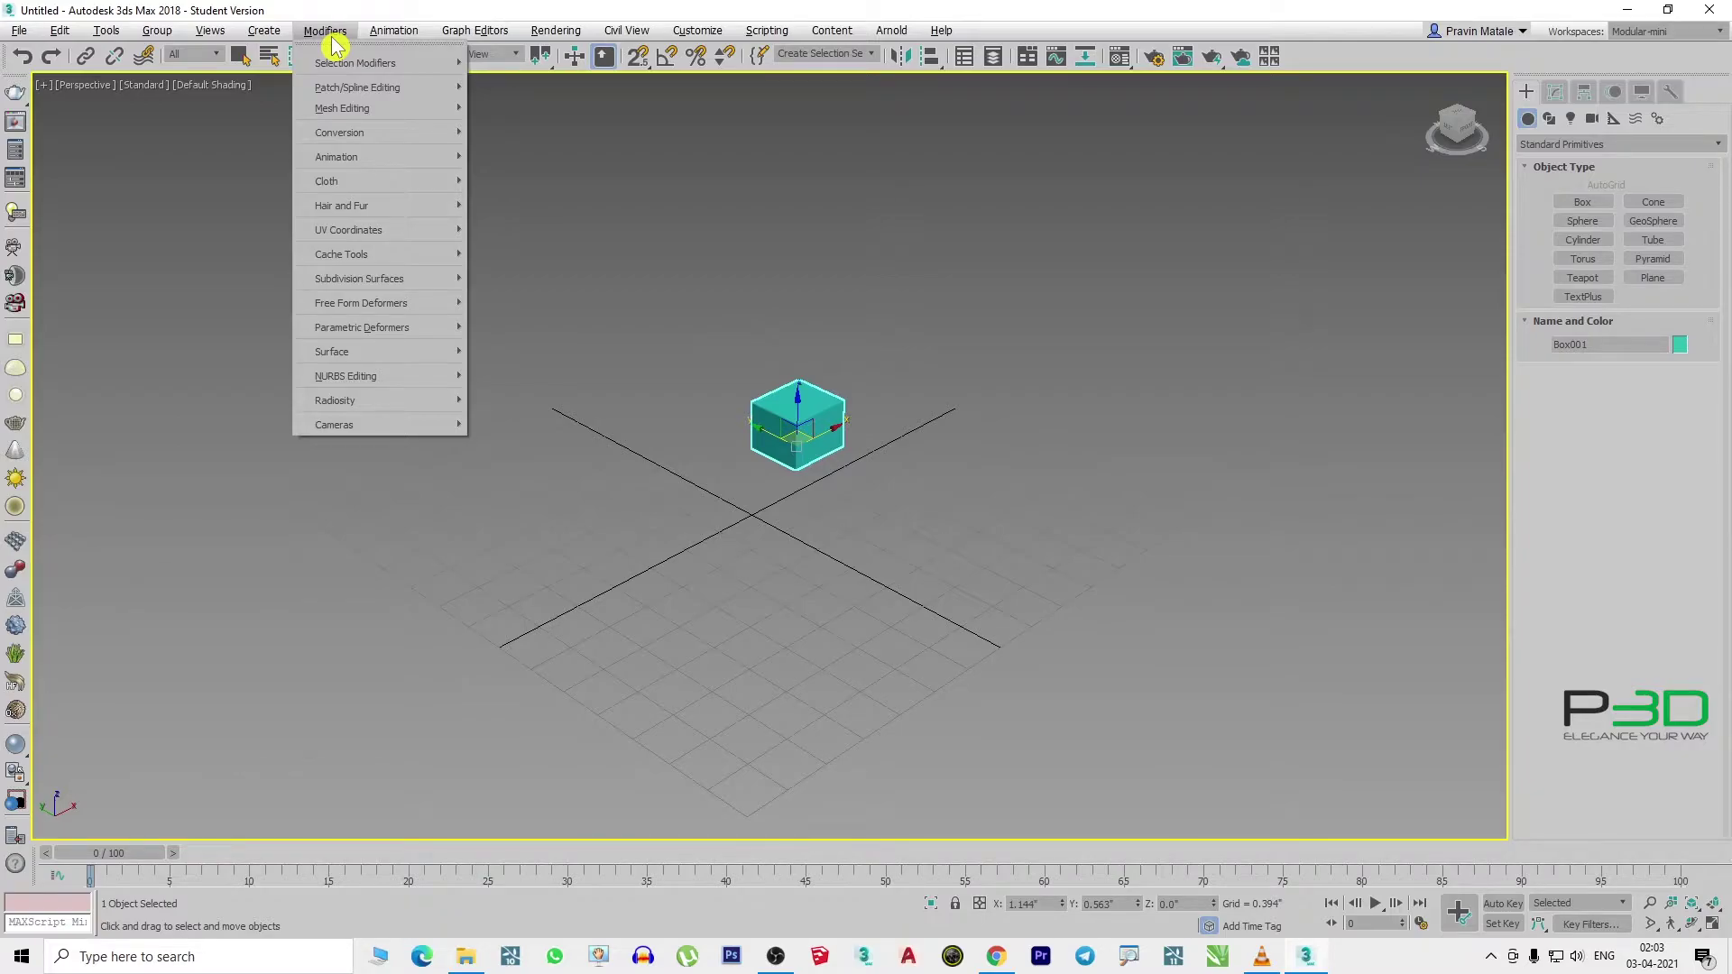
mouse_move(337, 157)
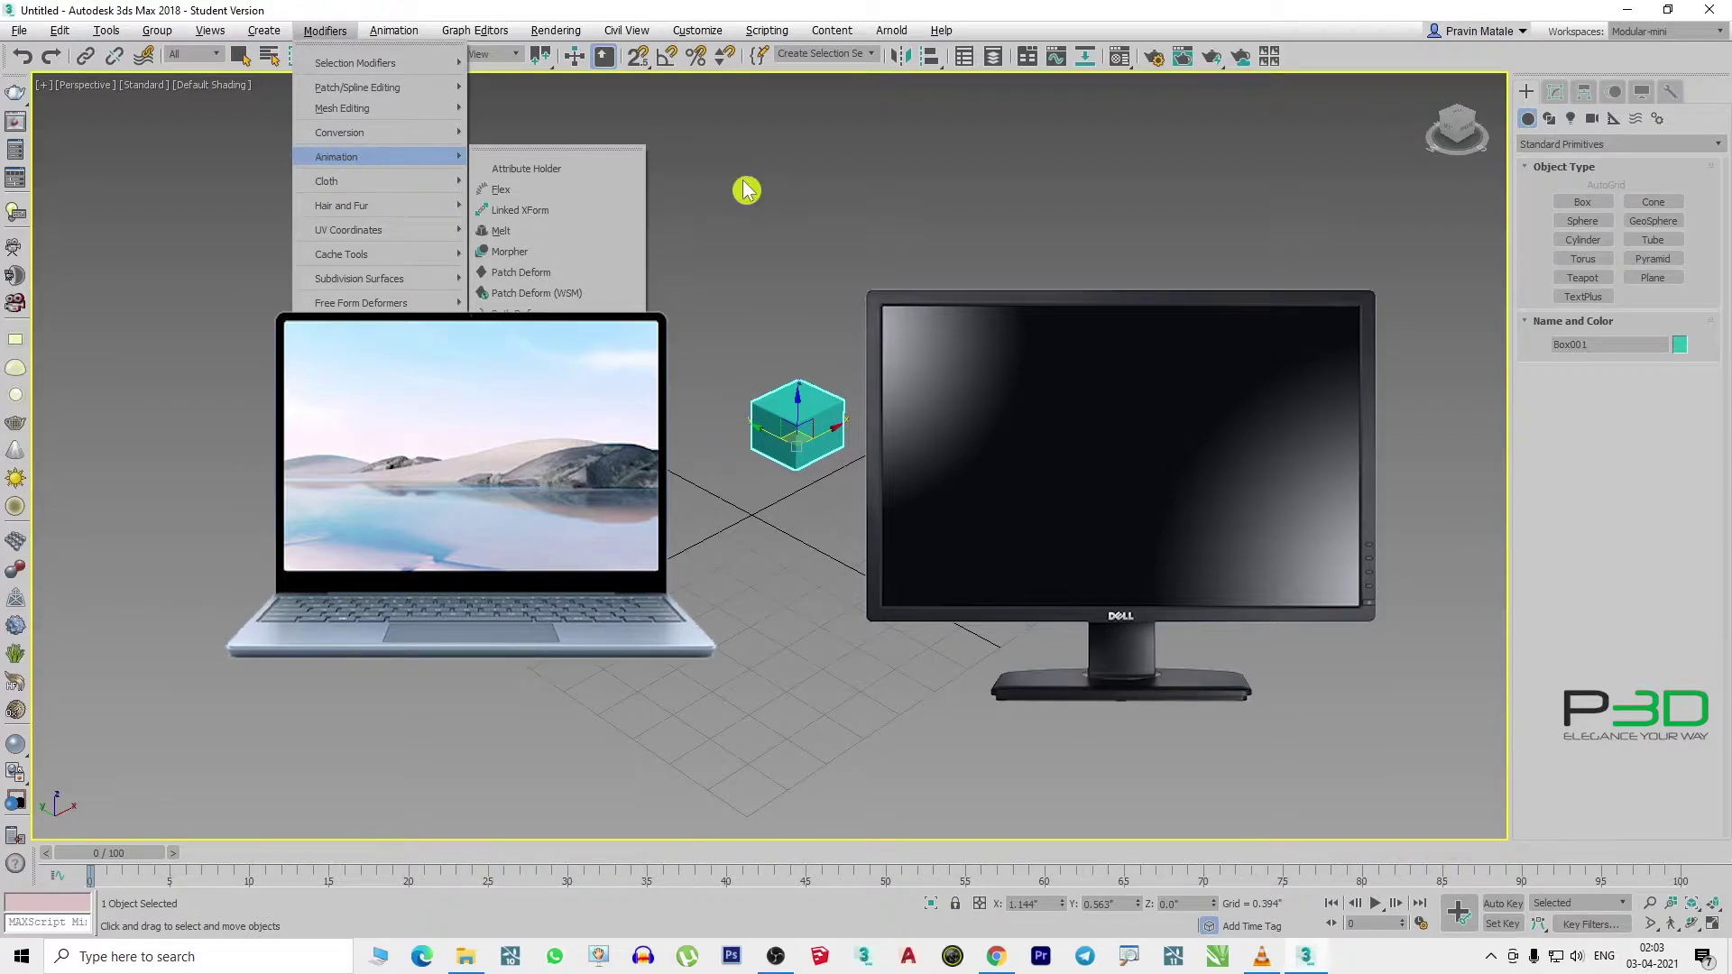
left_click(825, 228)
- Pan and zoom the Perspective view to bring the cyan box toward the centre
middle_click_drag(655, 481, 706, 495)
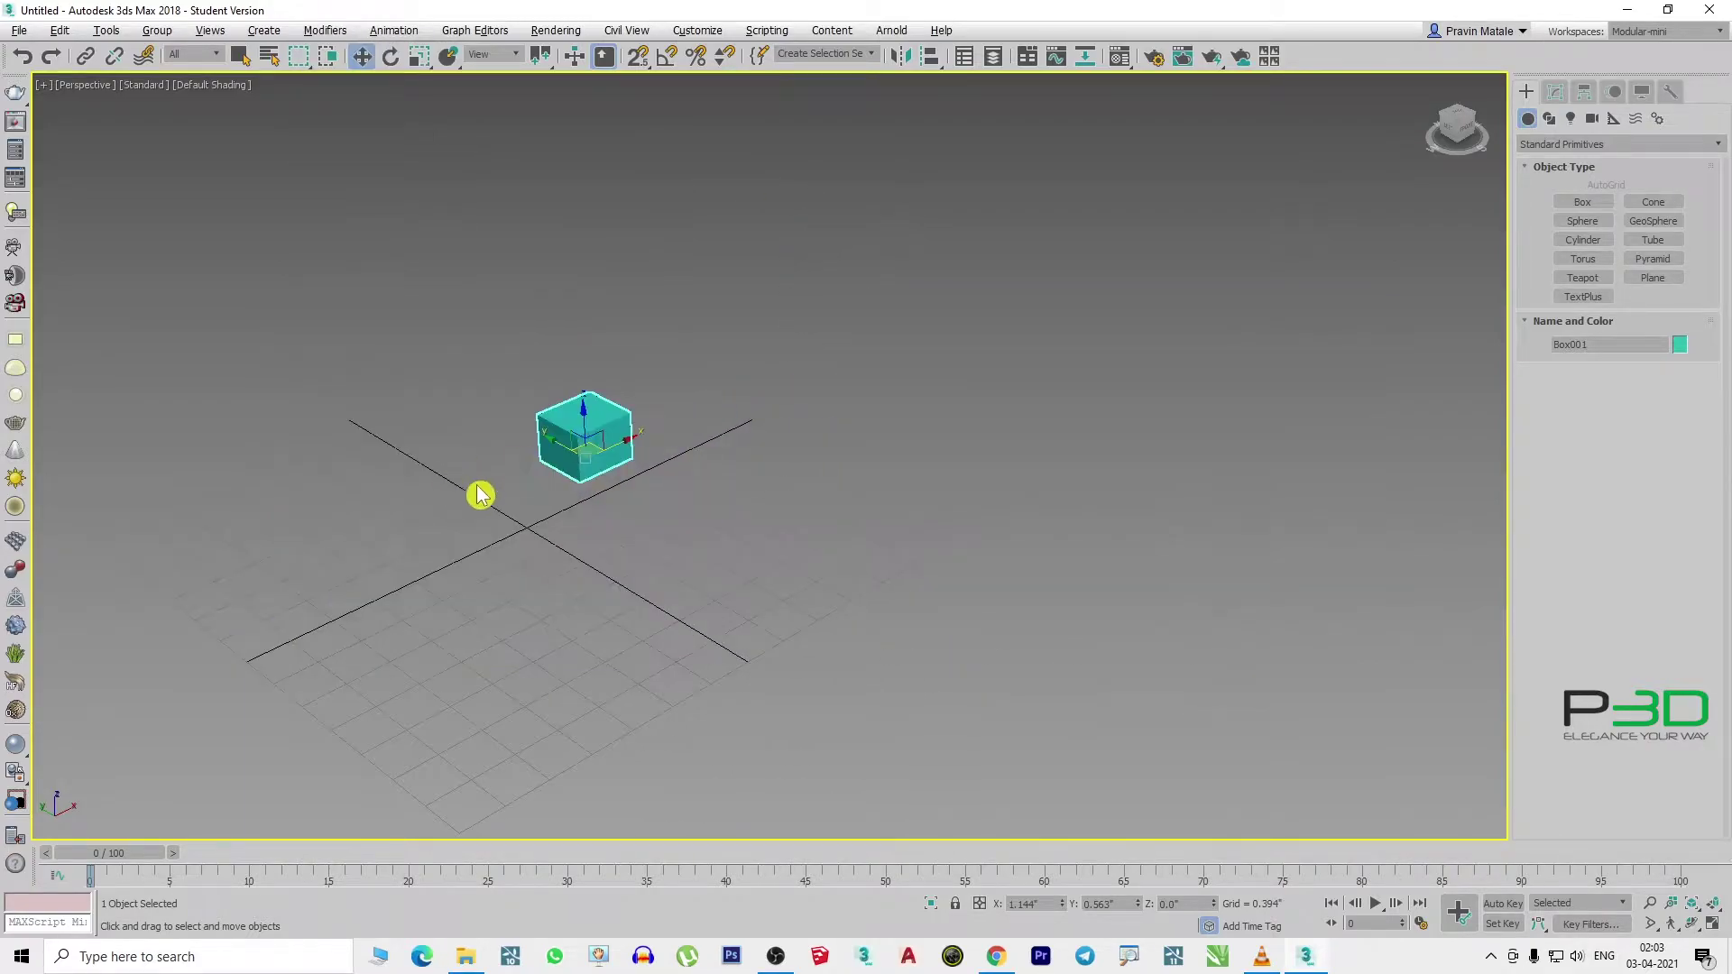
middle_click_drag(568, 451, 690, 476)
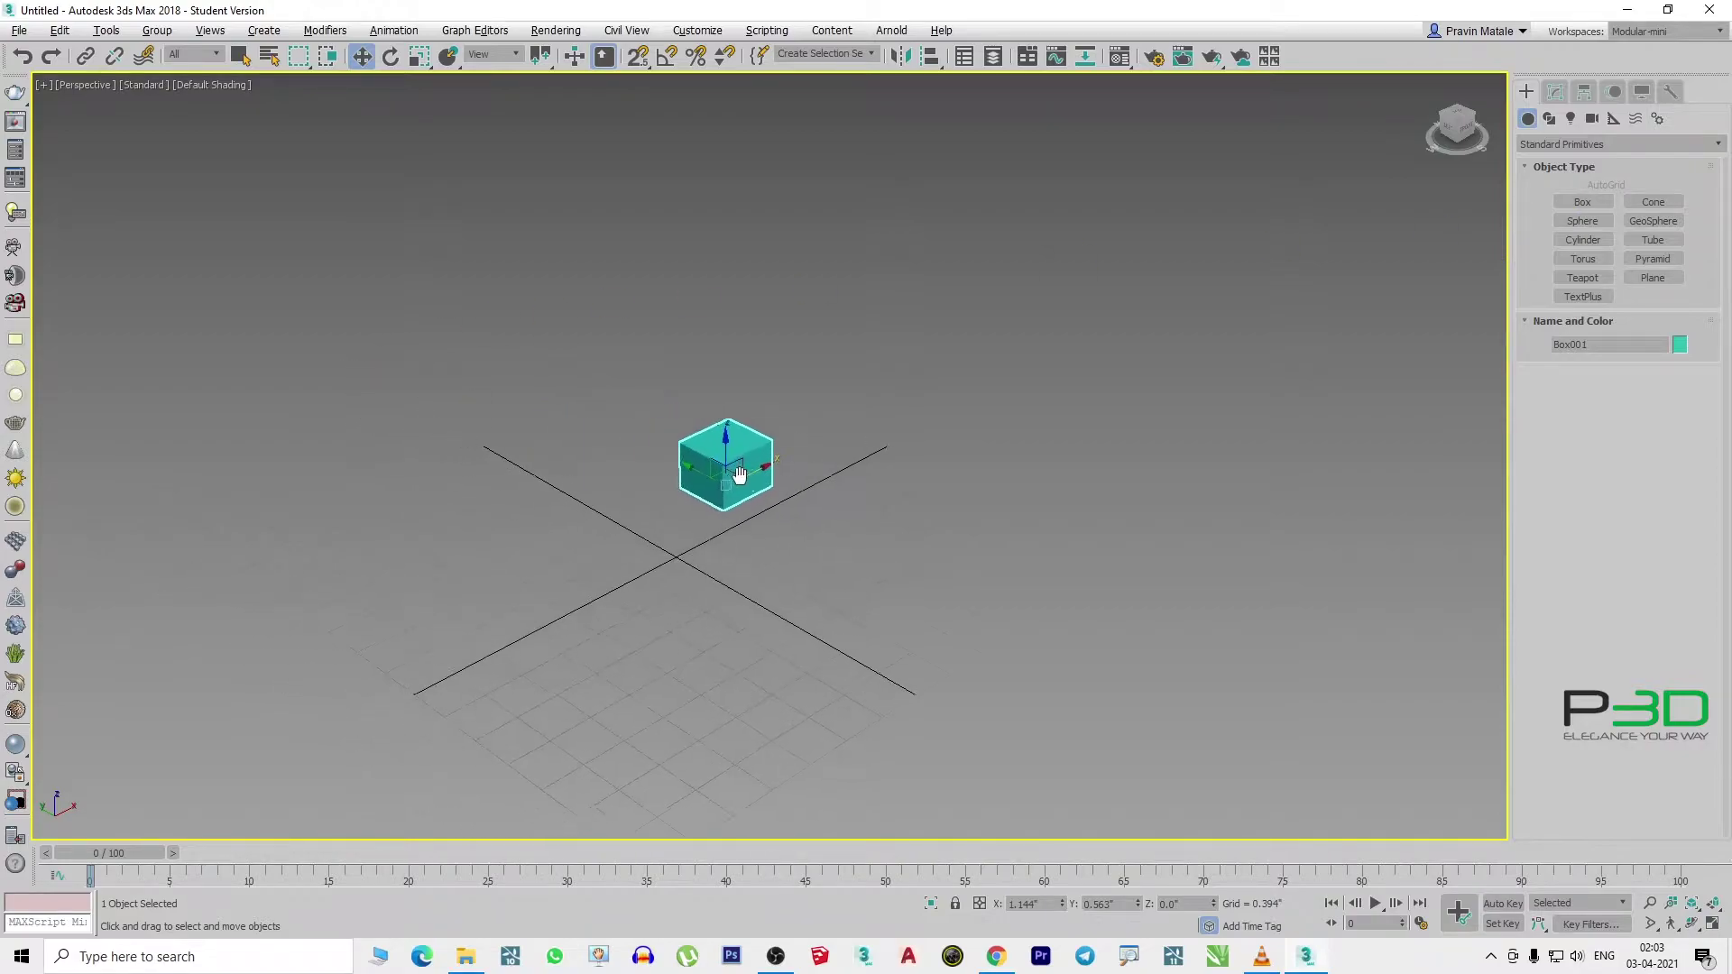
scroll(690, 476, "up", 4)
scroll(691, 476, "down", 3)
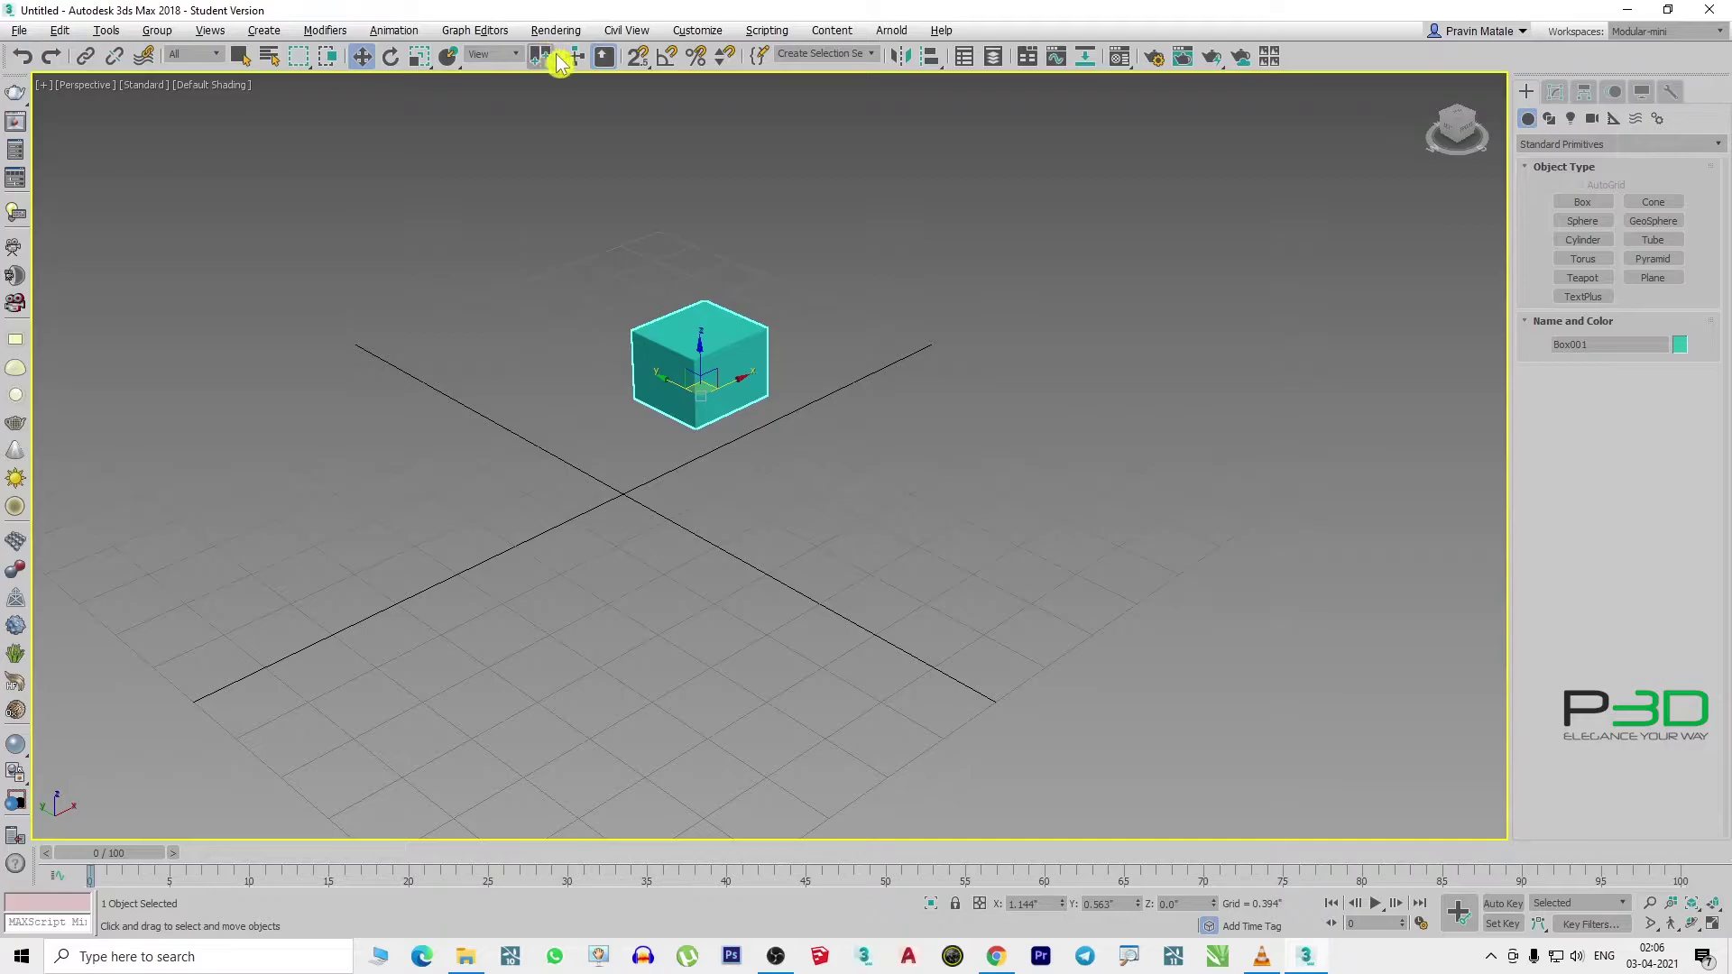
- Drag the box along the gizmo's X axis to X = 0.58
left_click_drag(732, 384, 665, 410)
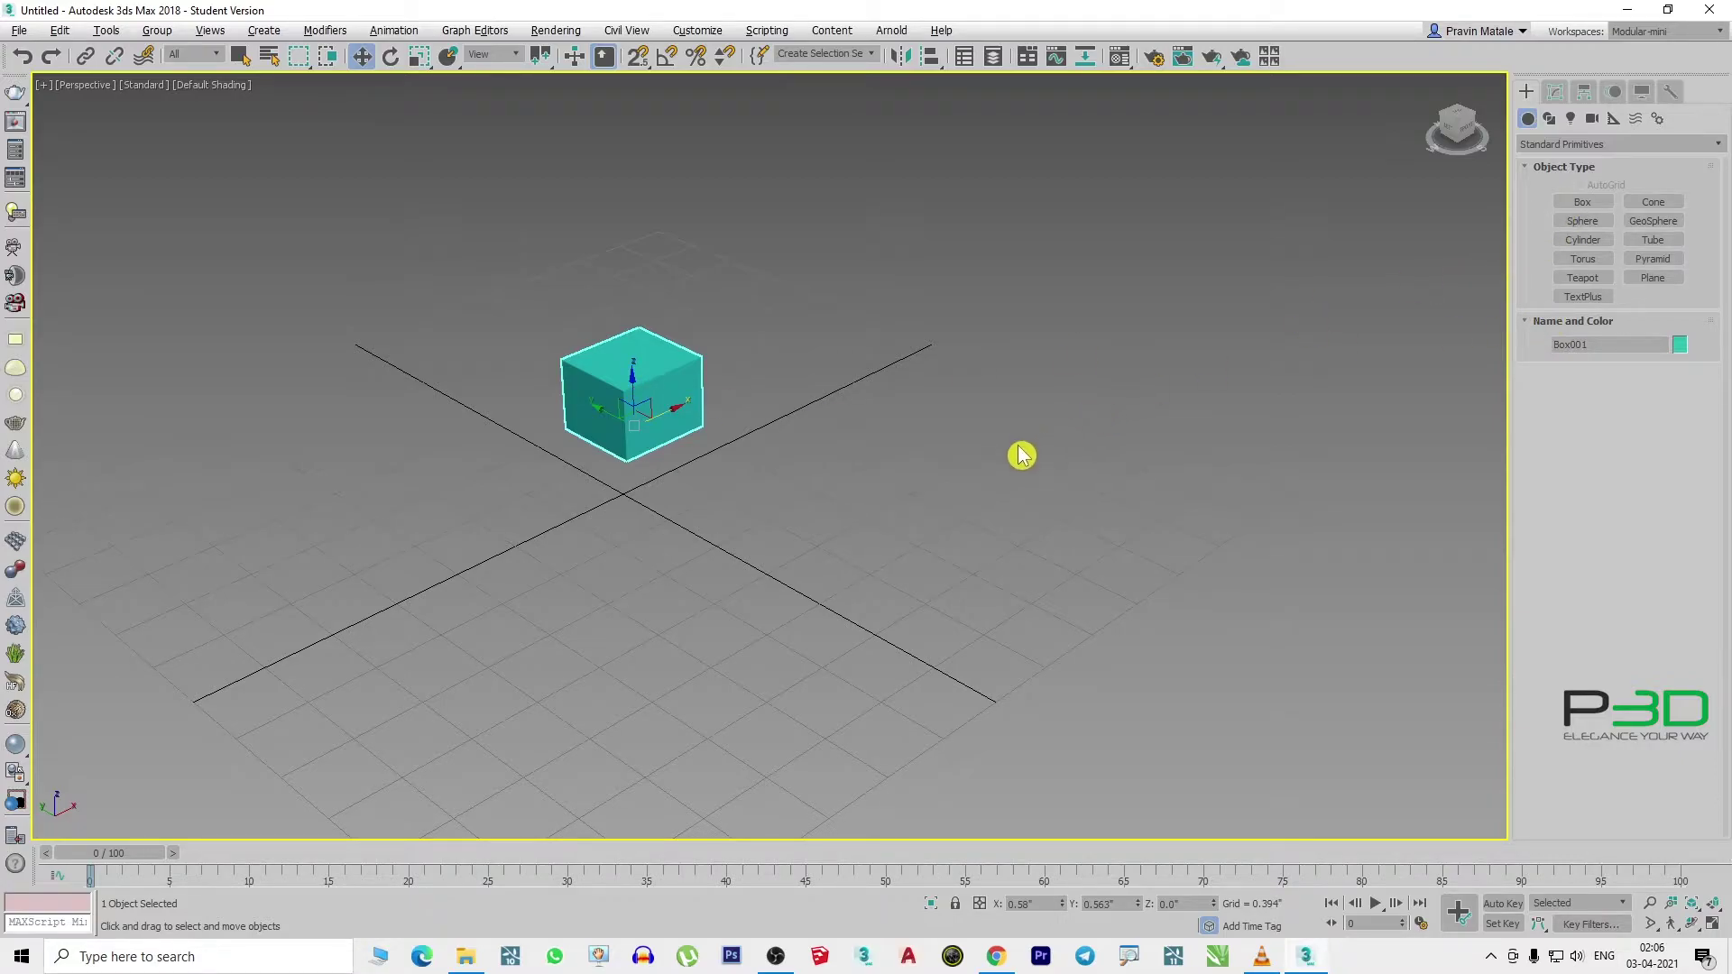
- Delete the cyan box and keep Standard Primitives as the Create panel category
key("Delete")
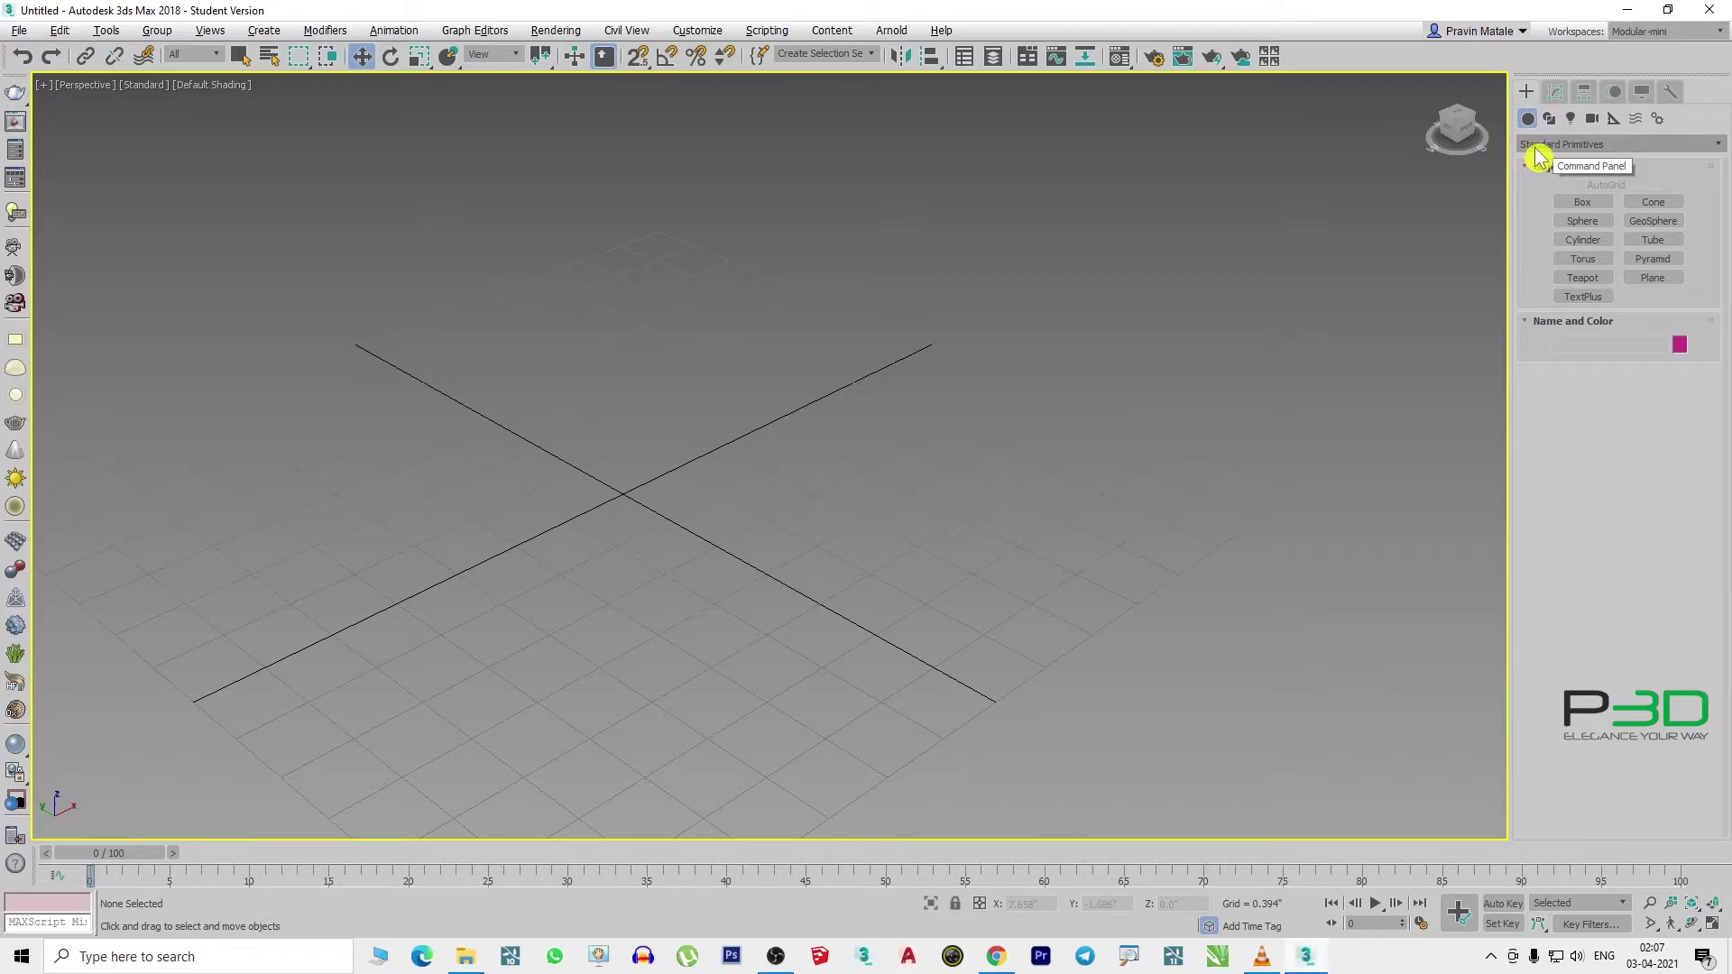
left_click(1555, 147)
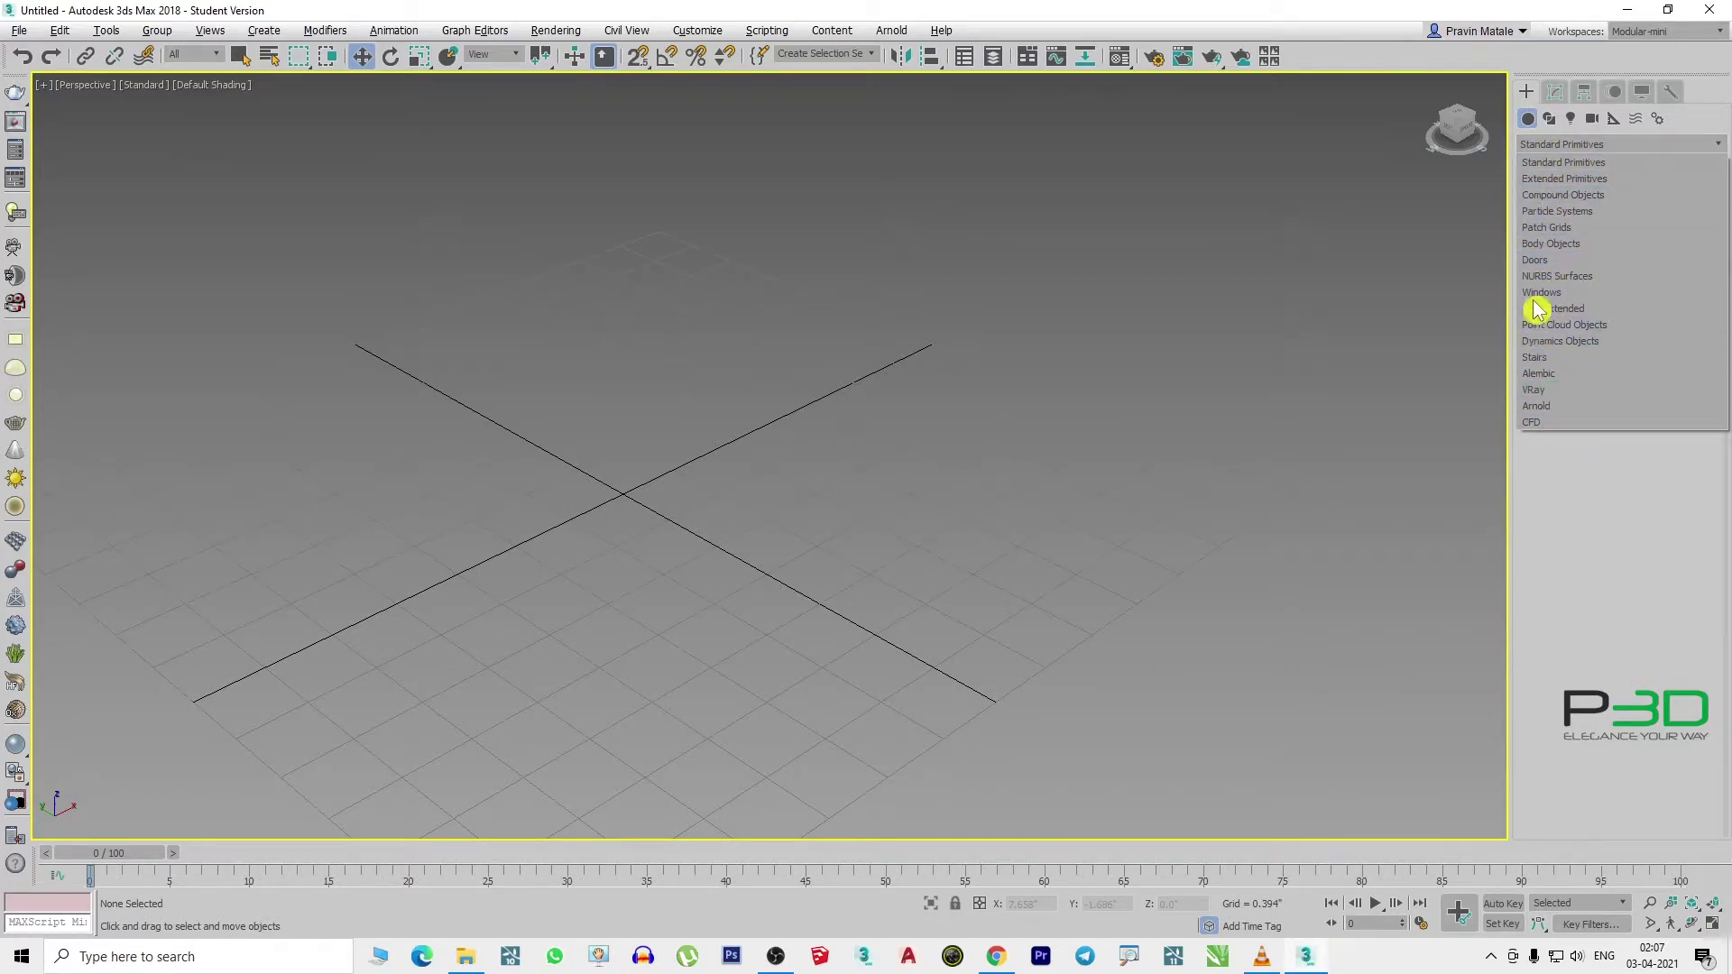
left_click(1538, 166)
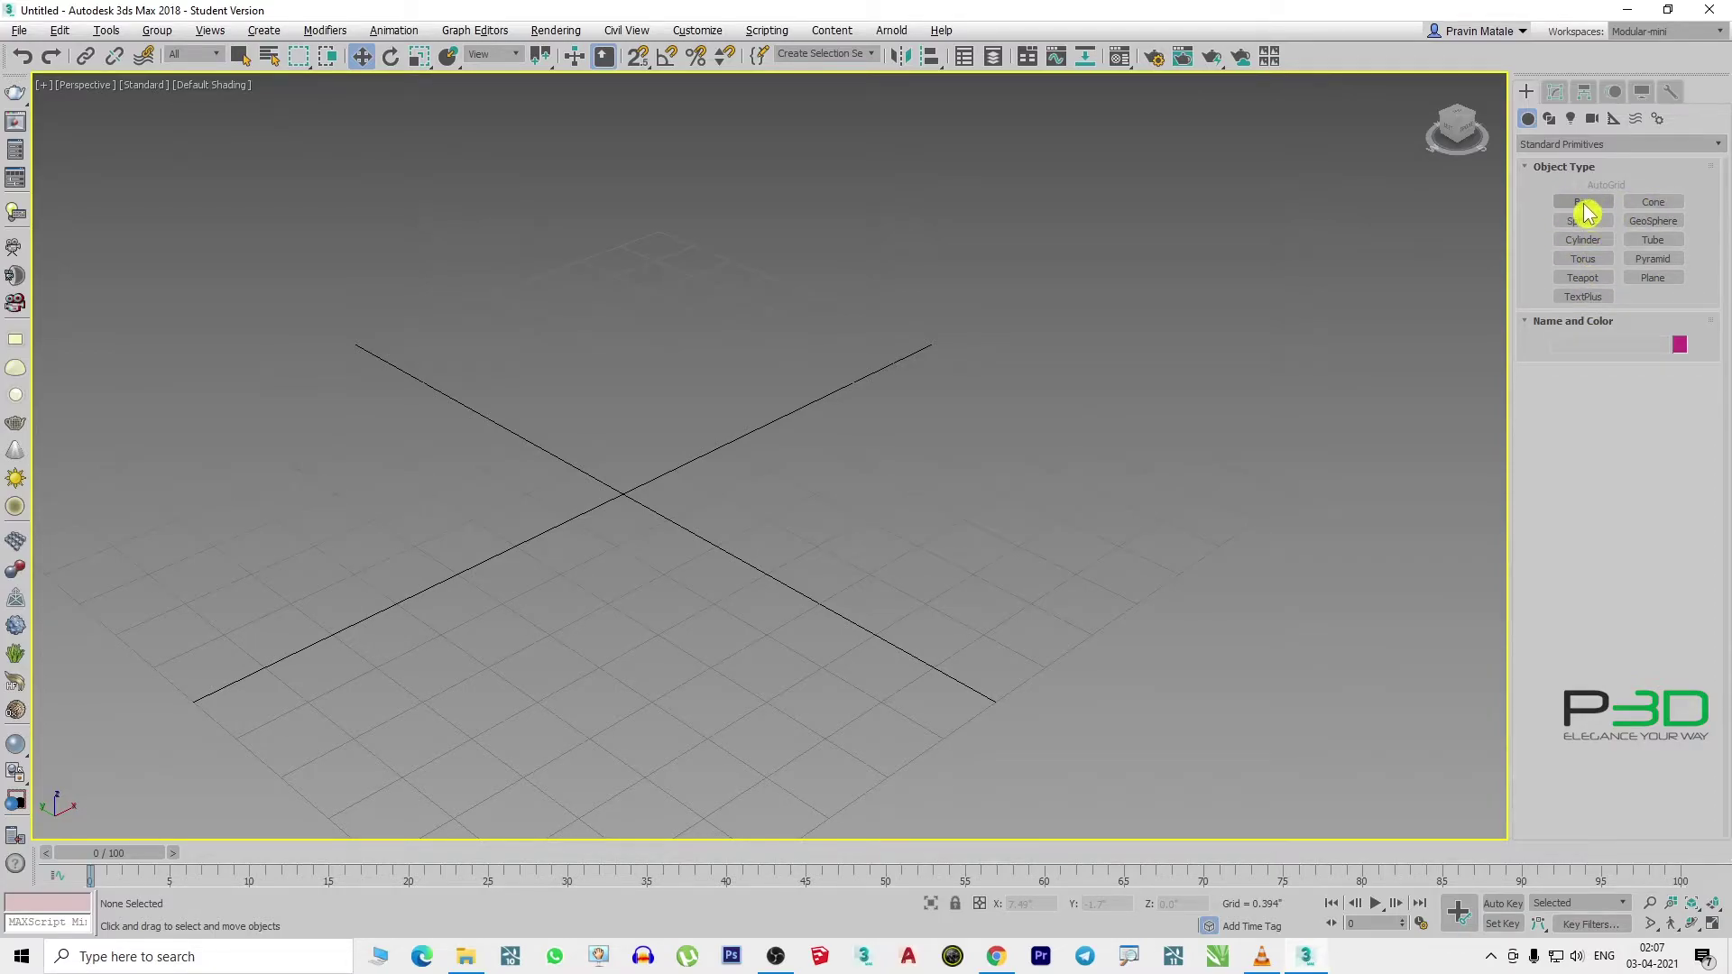
- Draw a first box, Box001, near the grid centre
left_click(1584, 204)
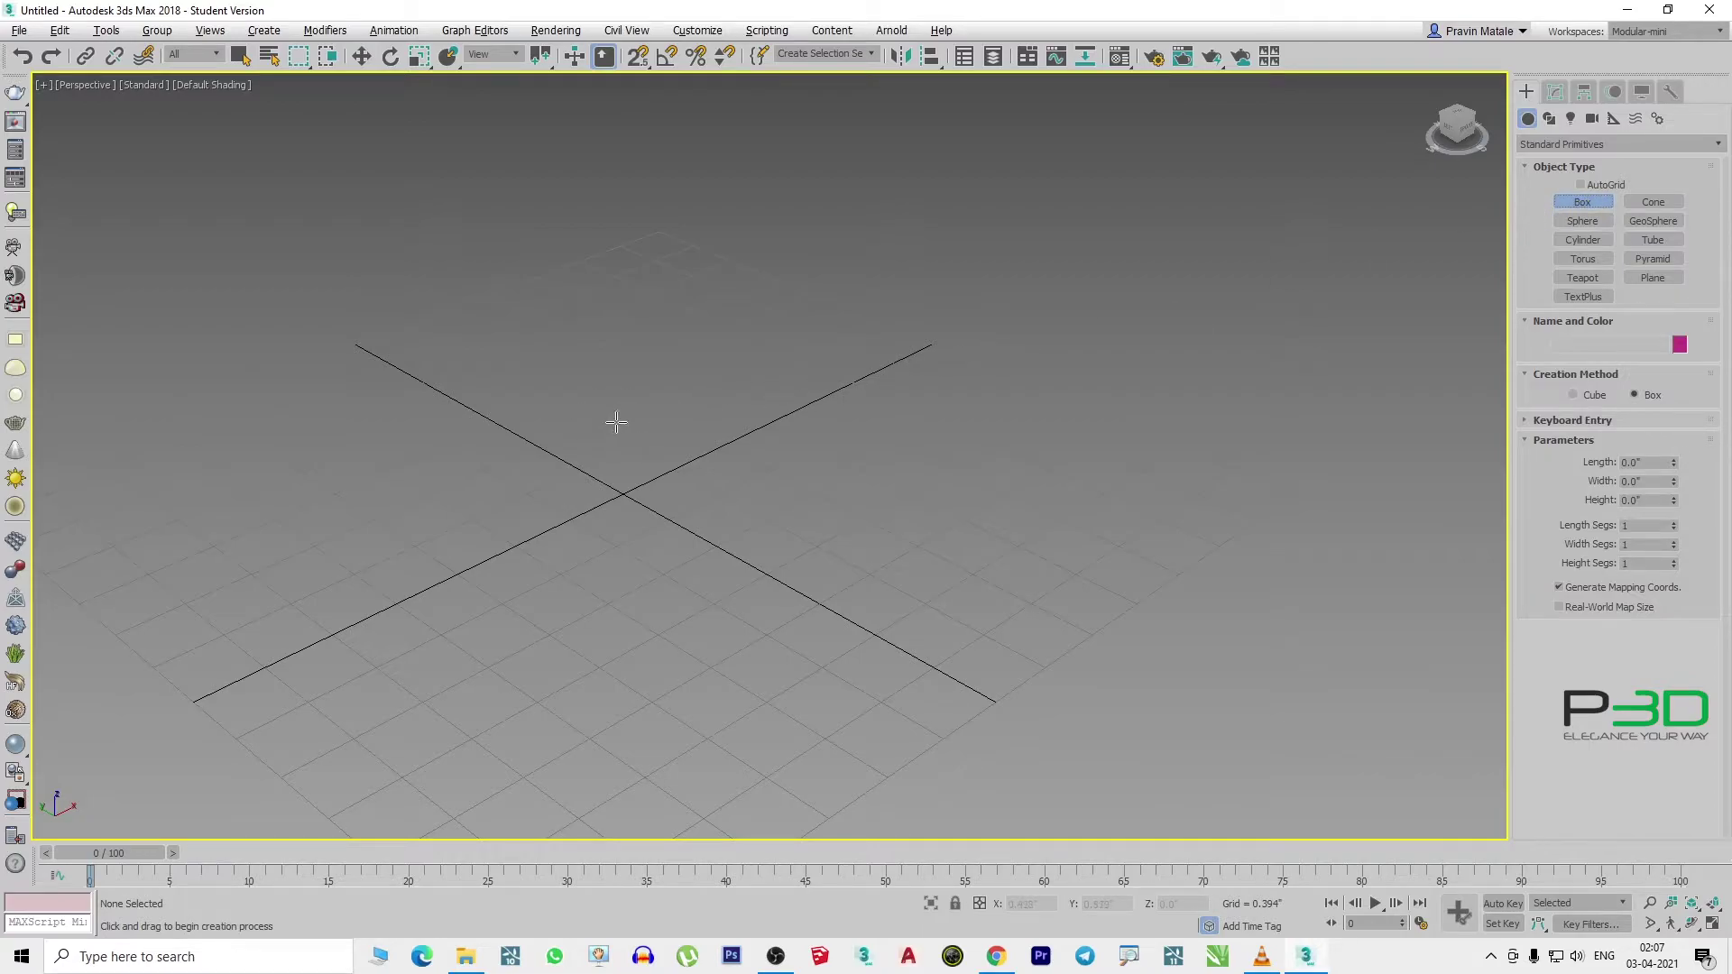
middle_click_drag(616, 423, 800, 427)
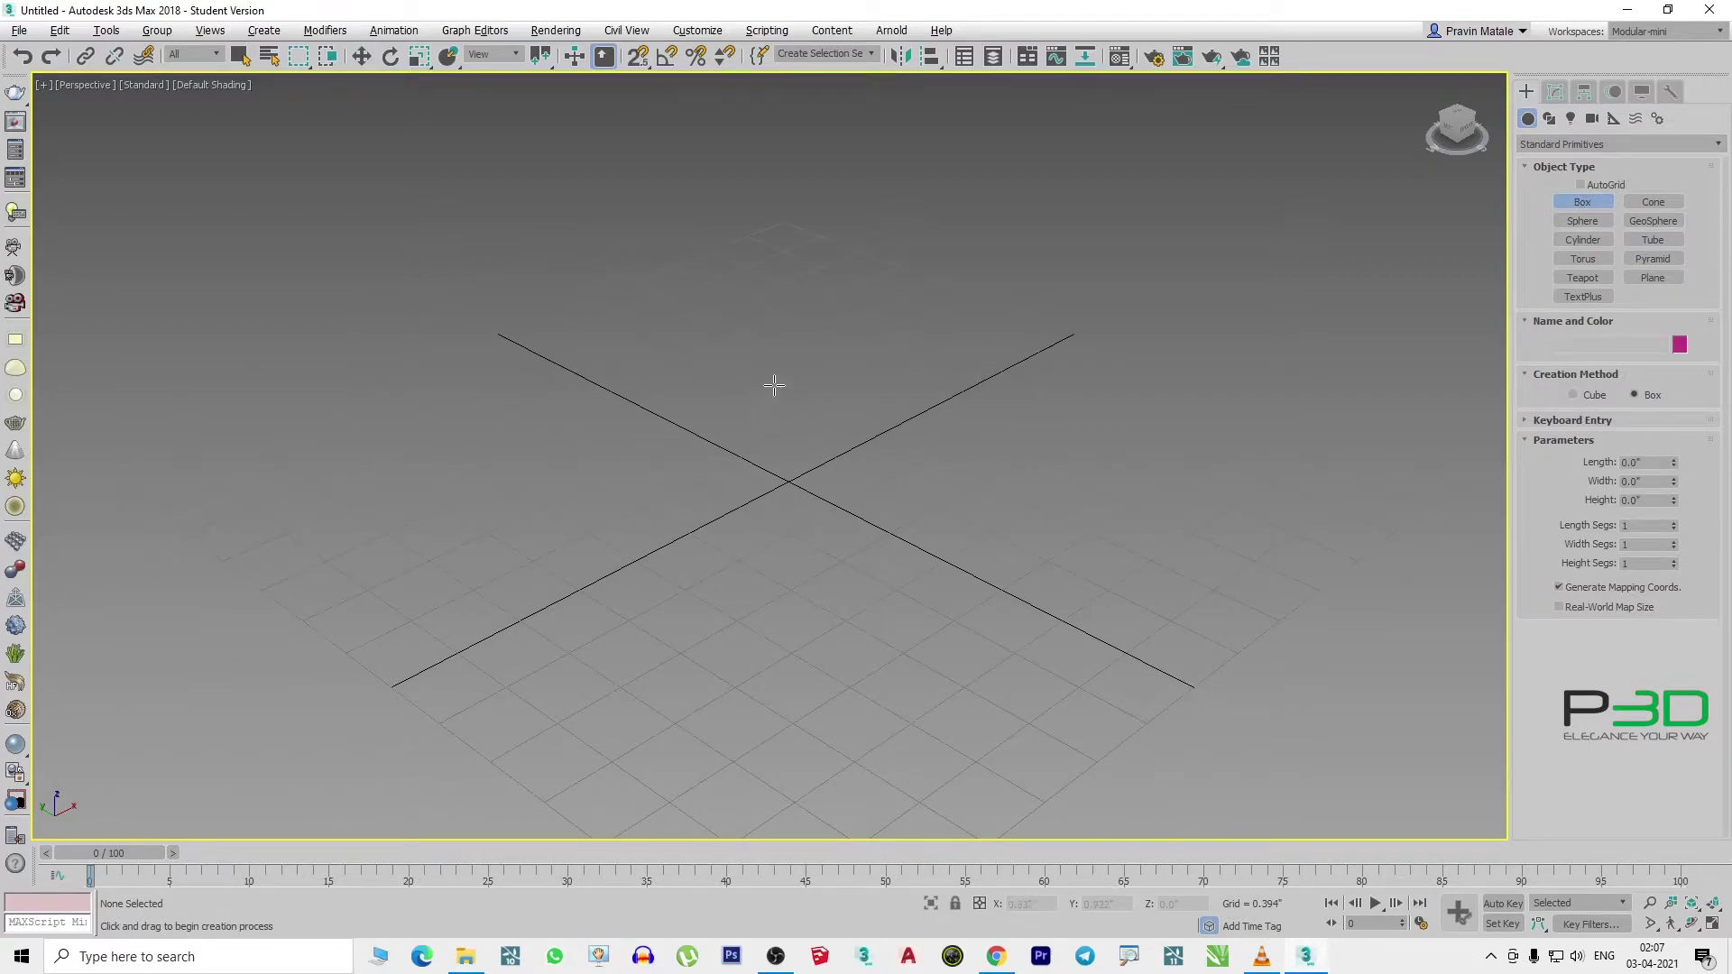
left_click_drag(784, 353, 857, 659)
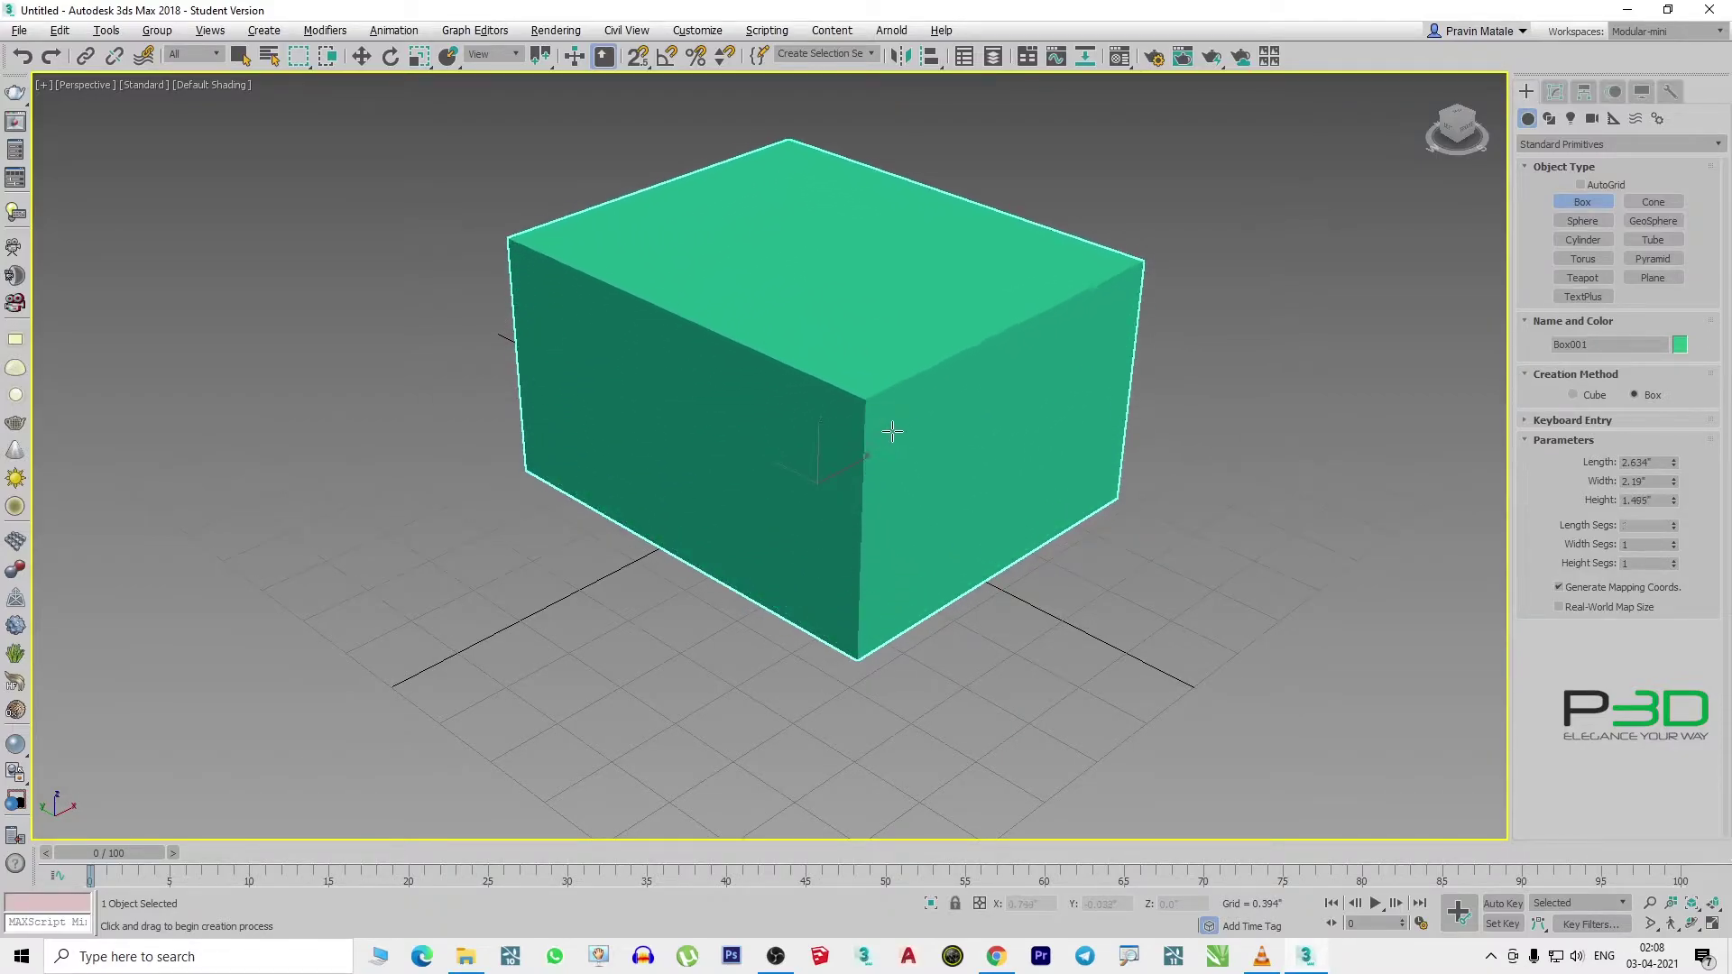
left_click(904, 371)
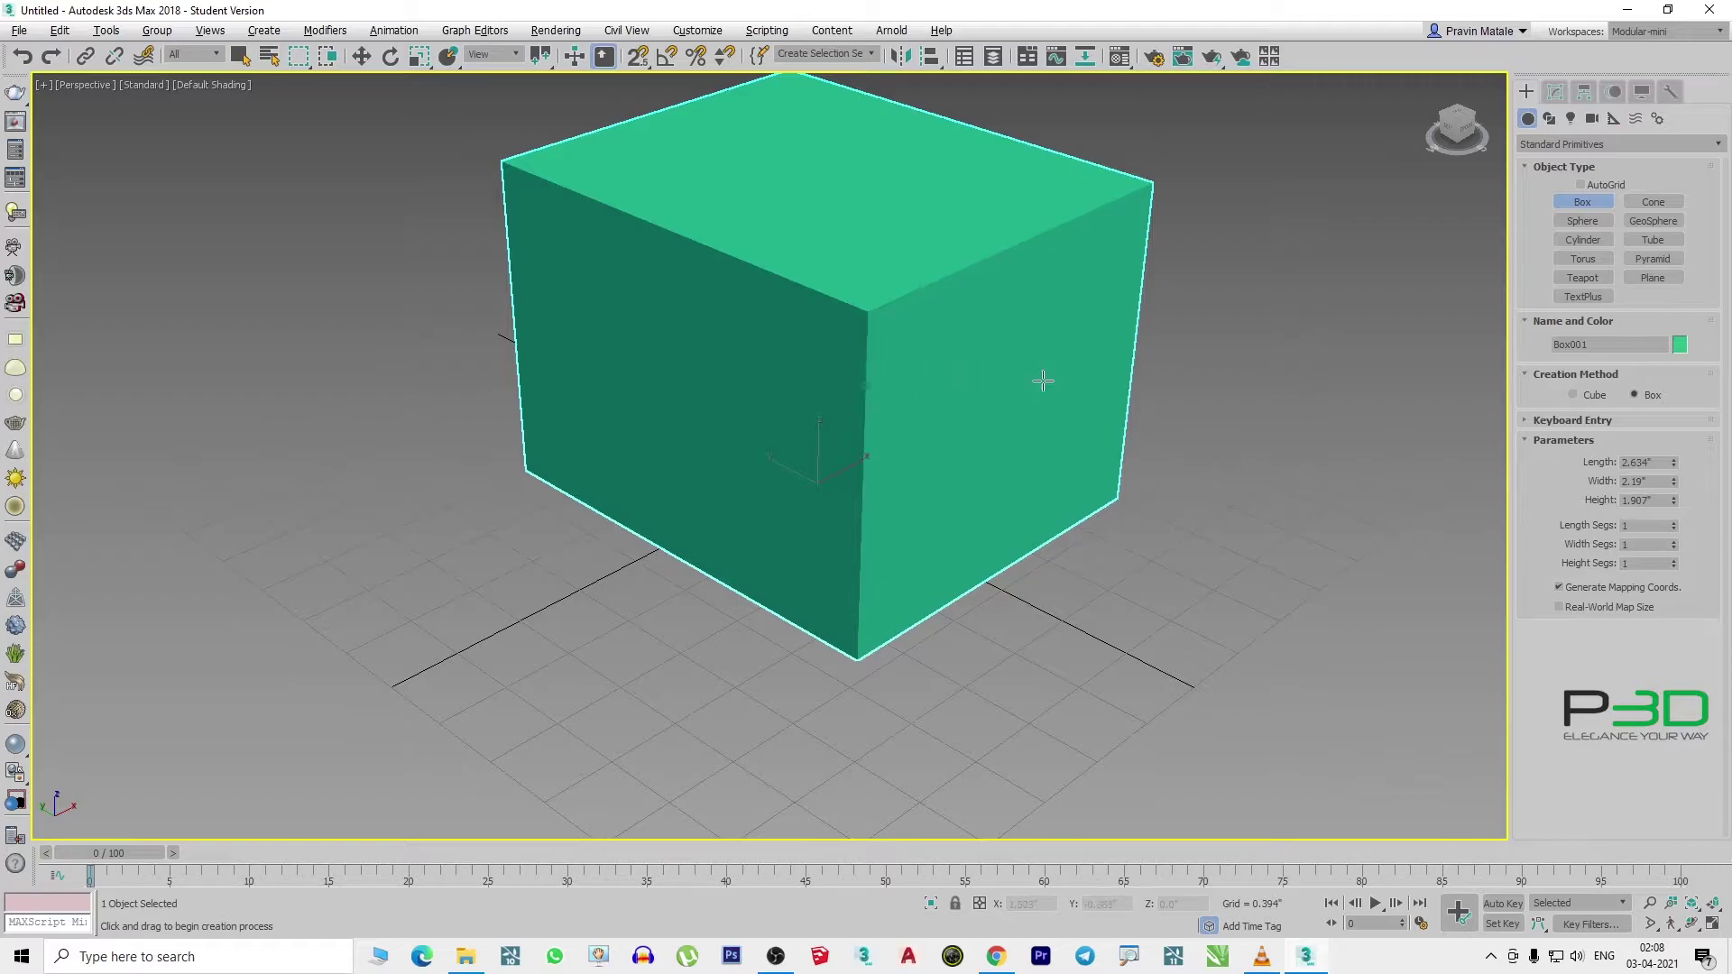
- Reframe the view and draw a second box, Box002
scroll(659, 506, "down", 3)
middle_click_drag(841, 538, 597, 485)
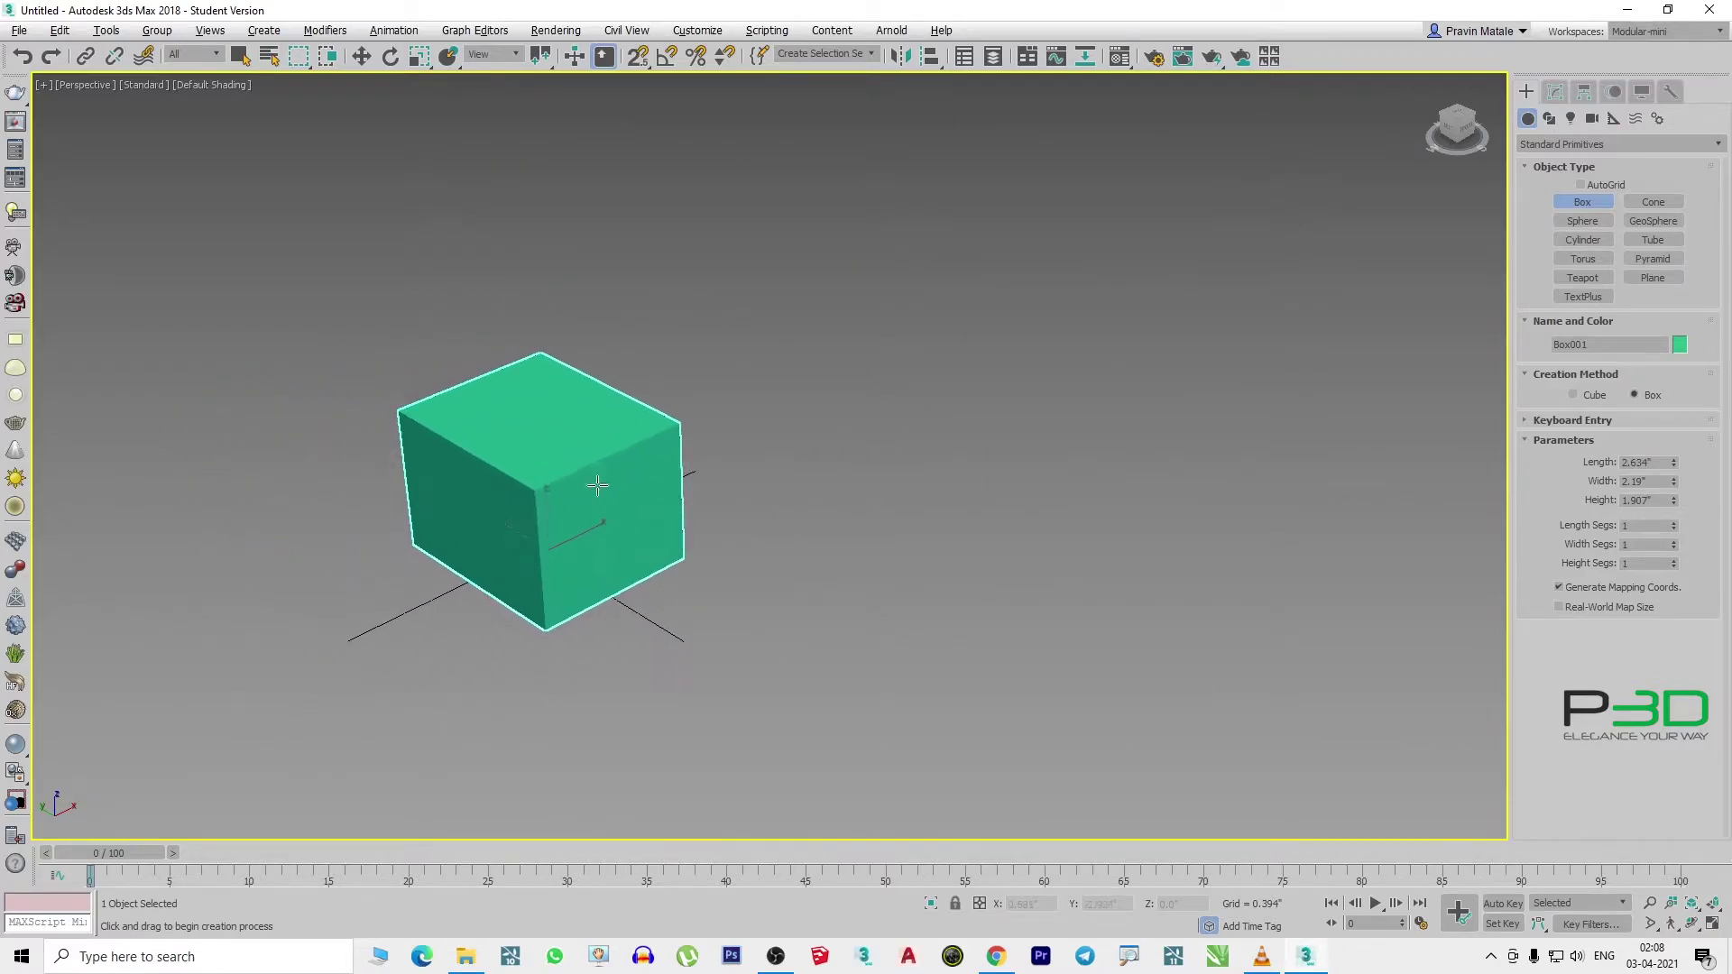
mouse_move(807, 373)
left_mouse_down()
mouse_move(845, 437)
mouse_move(838, 544)
left_mouse_up()
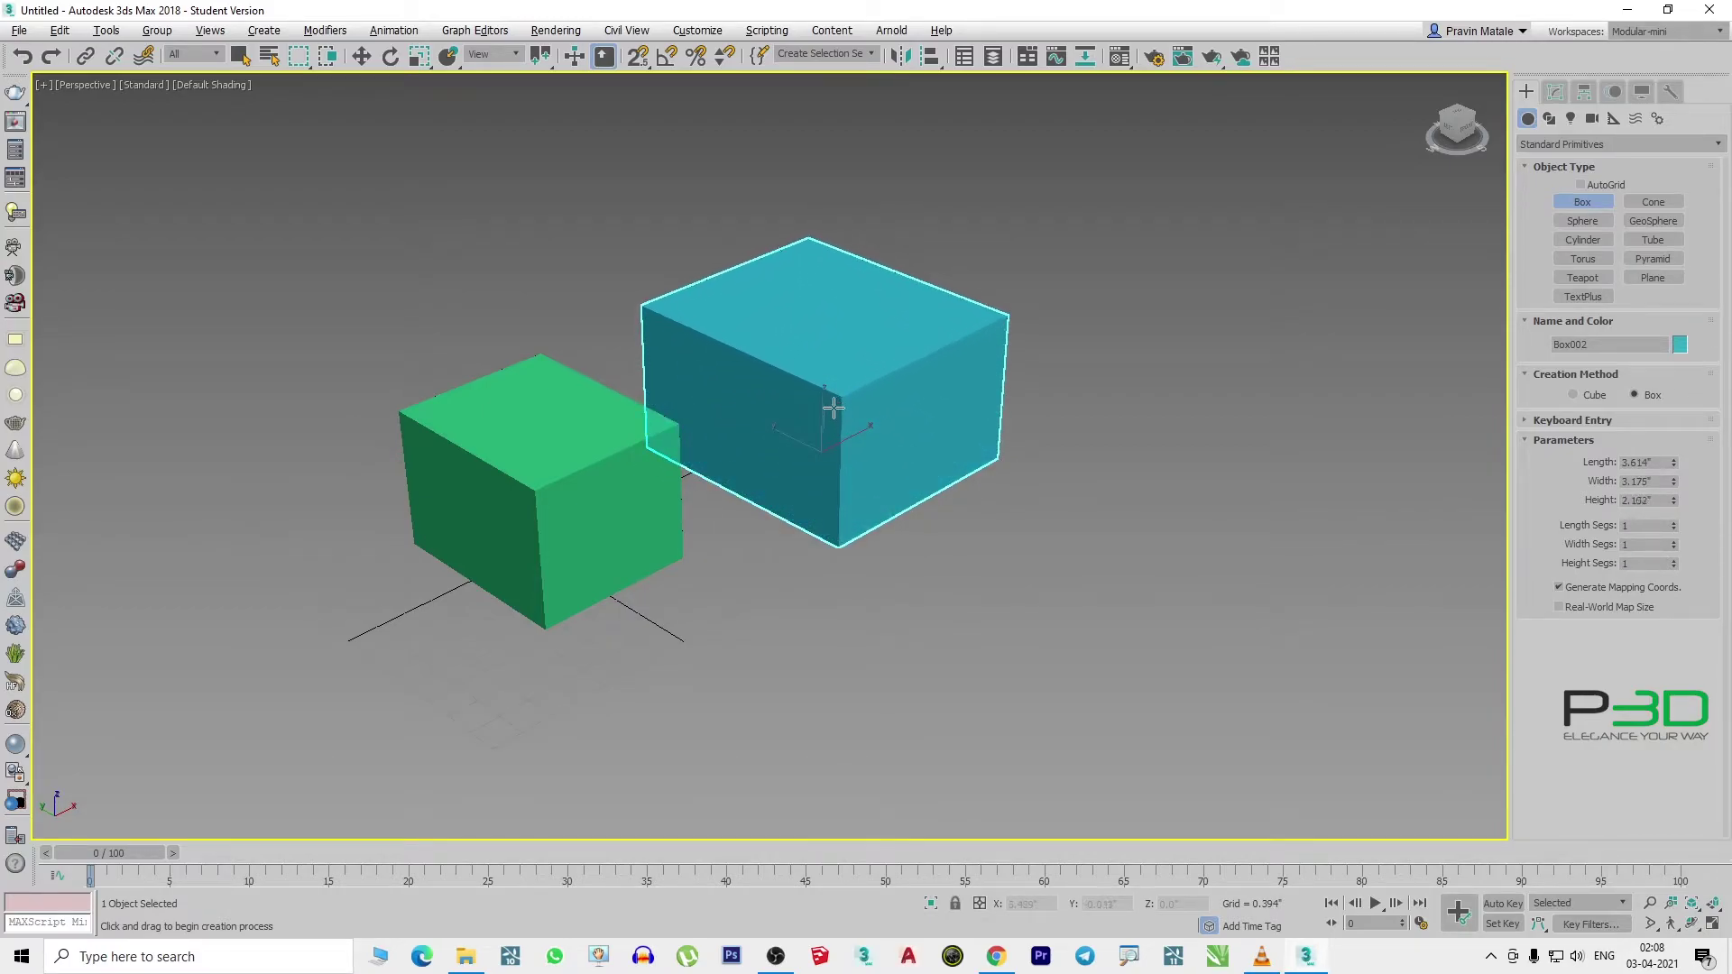
left_click(947, 539)
- Exit box creation, crossing-select both boxes and delete them
right_click(583, 537)
left_click(1126, 184)
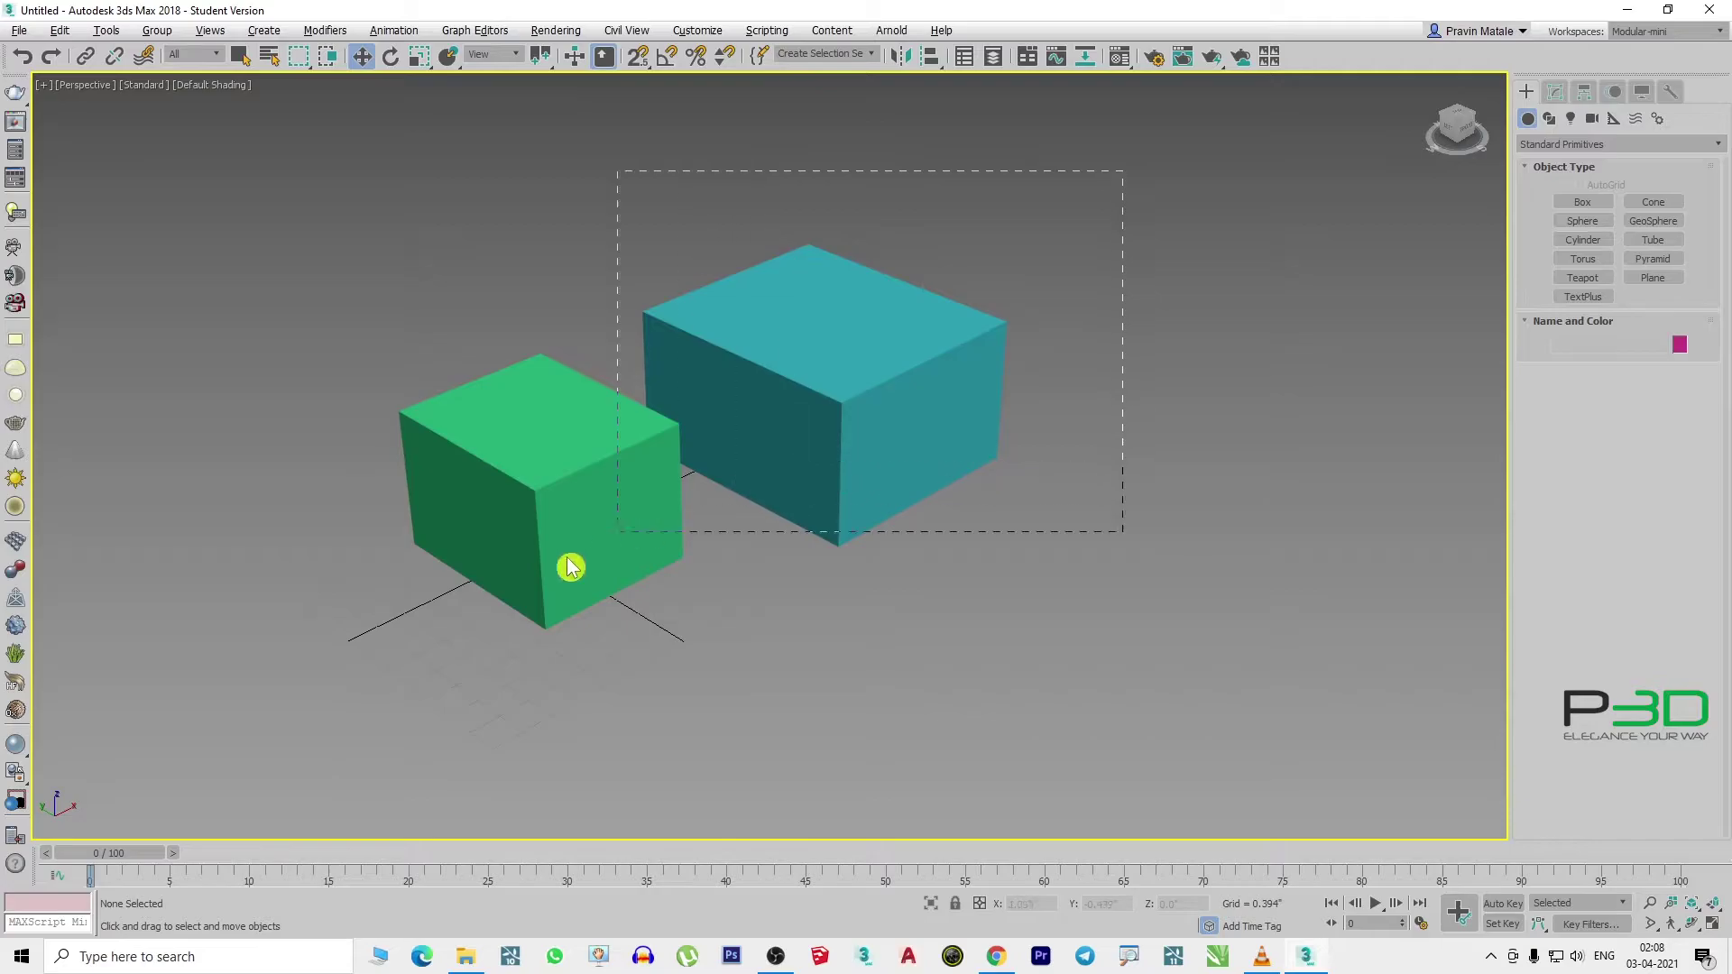
left_click_drag(1126, 184, 571, 566)
key("Delete")
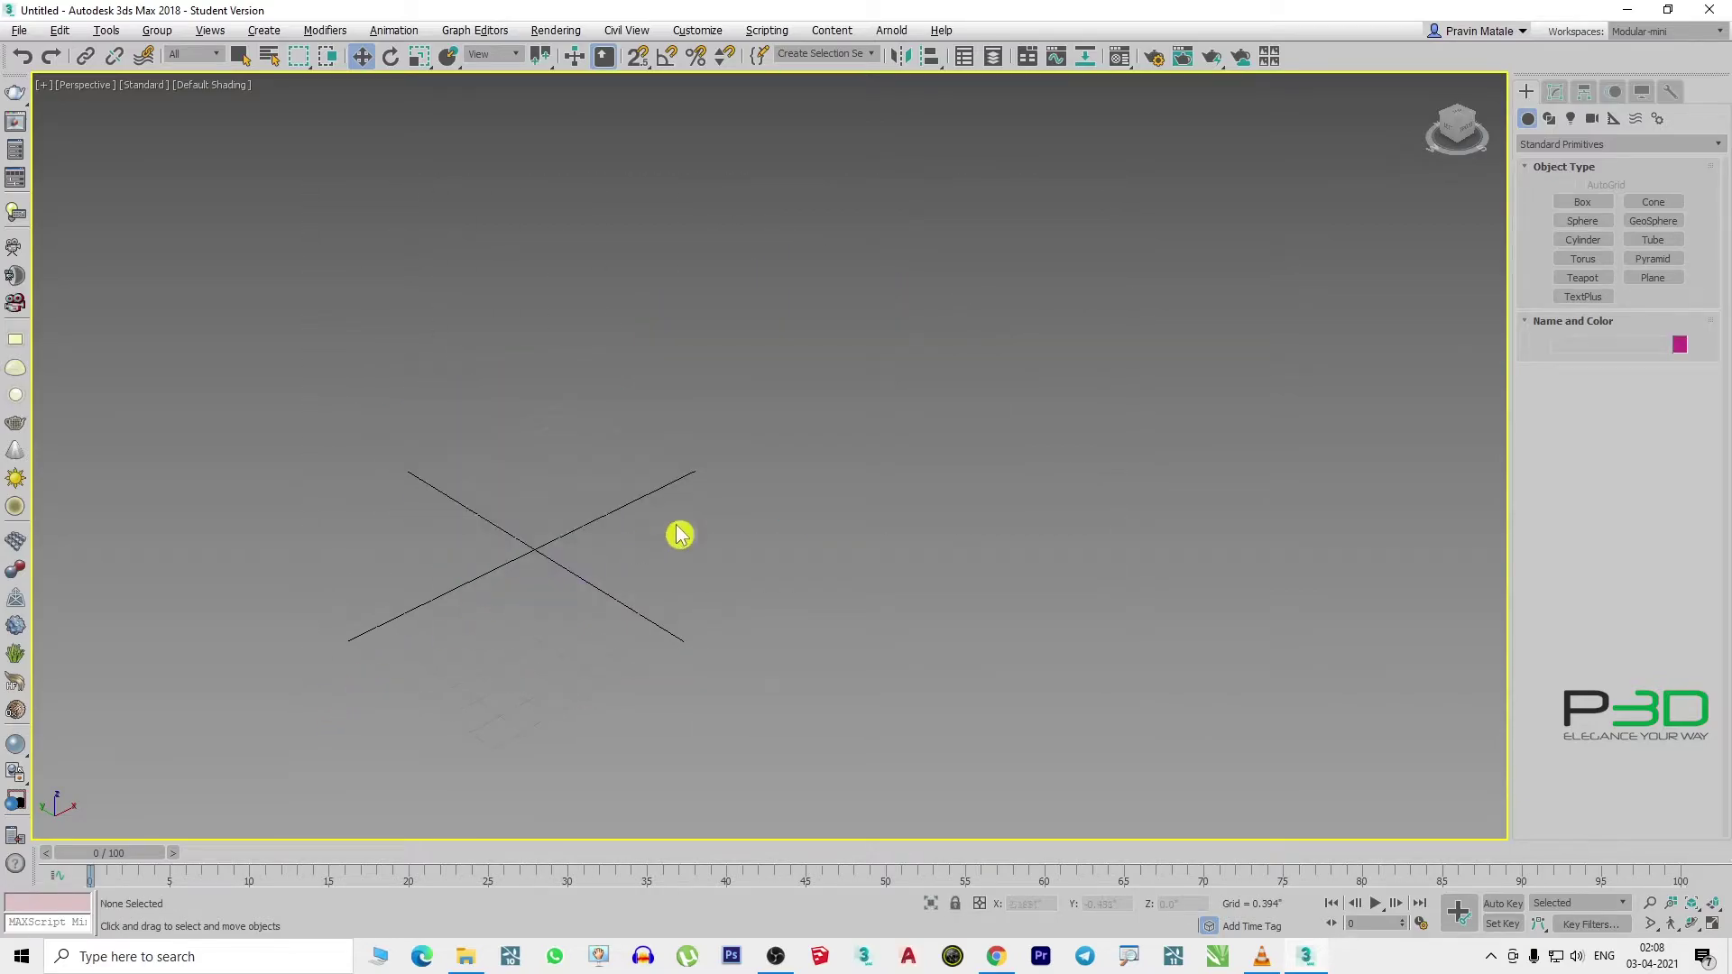
- Create a cyan teapot, Teapot001, at the grid centre and switch to Select and Move
middle_click_drag(713, 528, 911, 516)
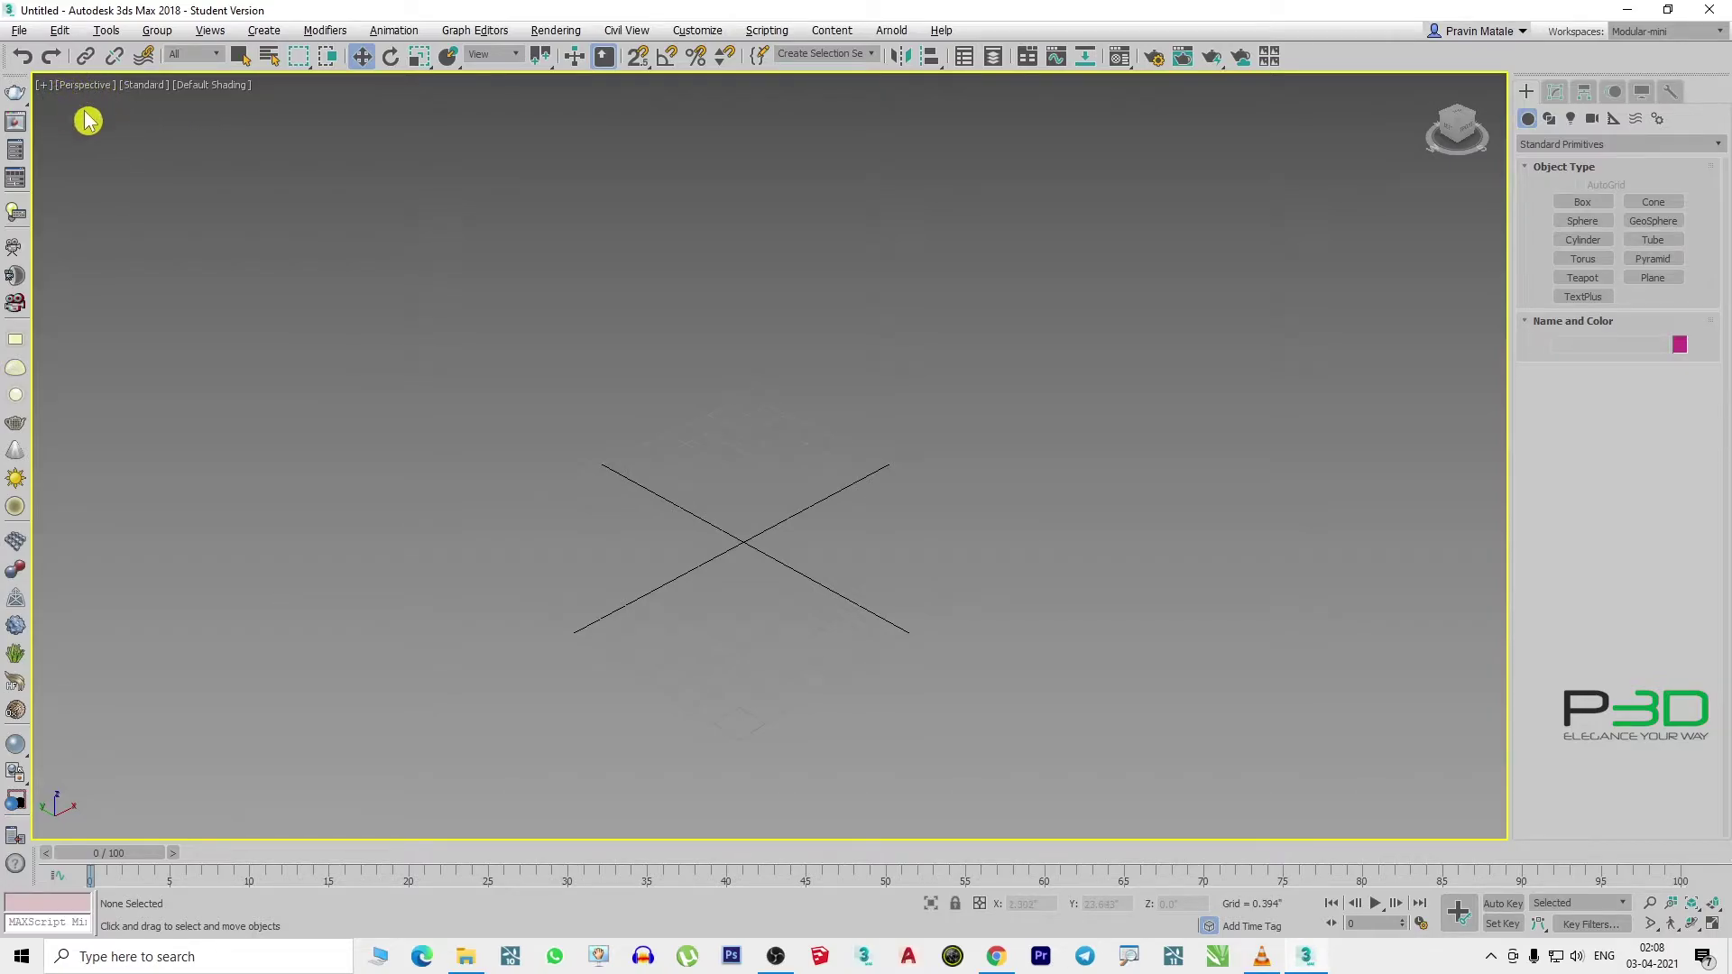
left_click(1597, 299)
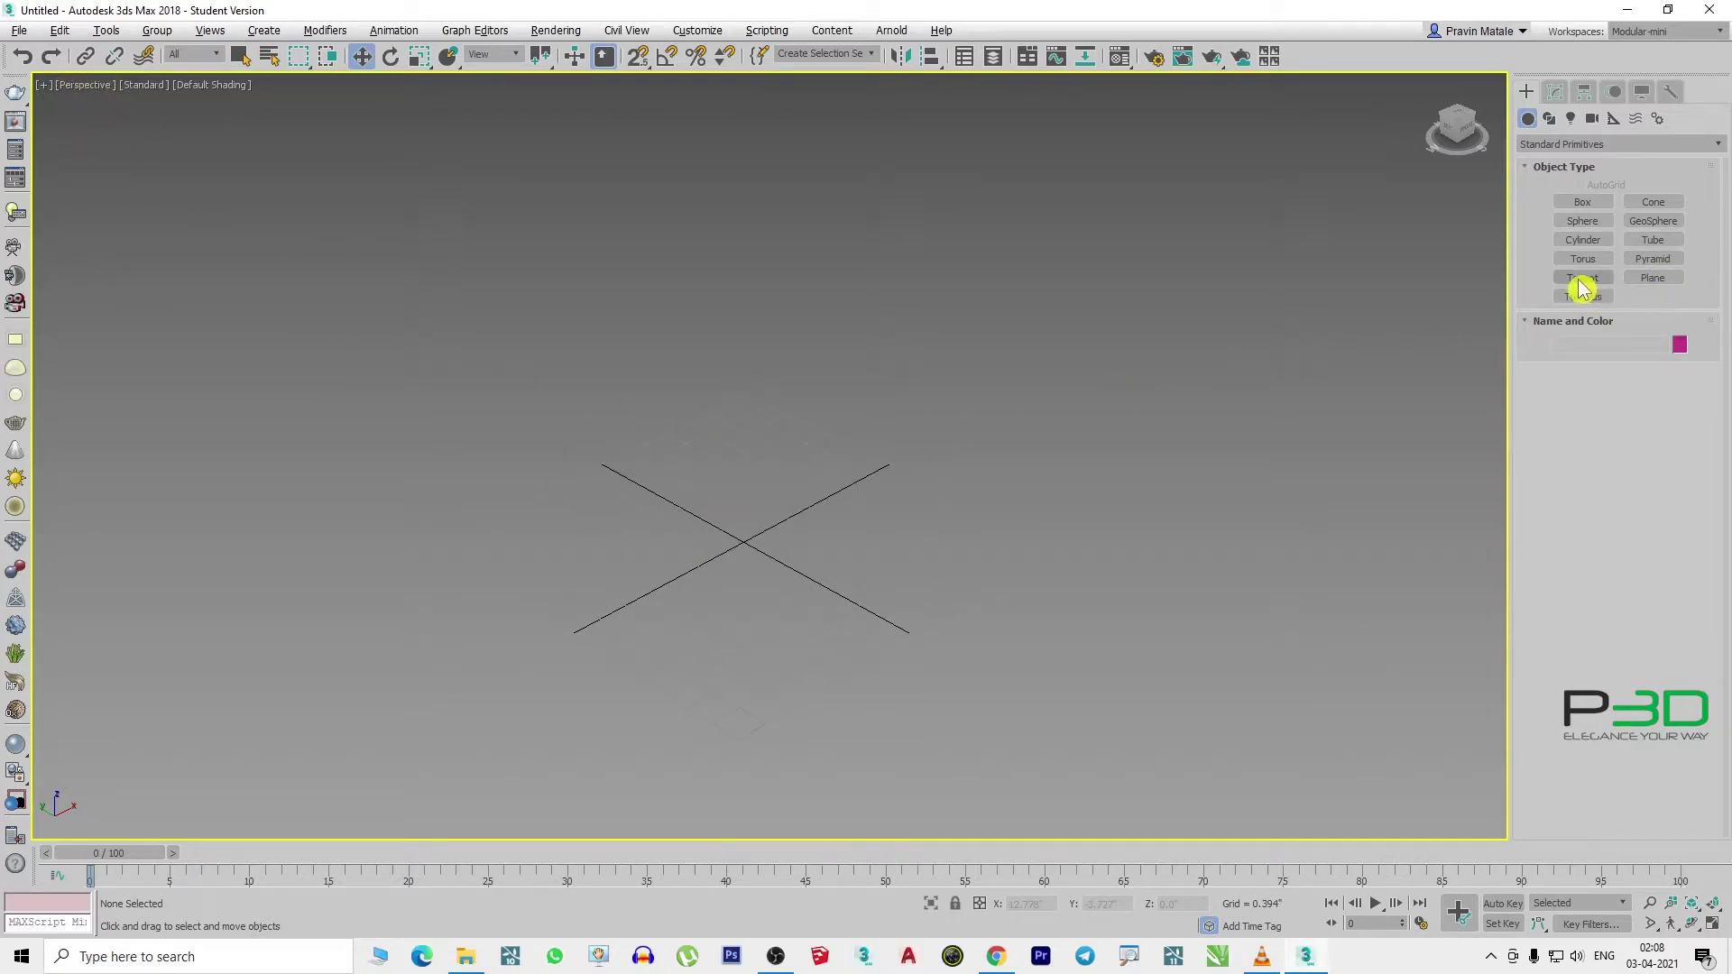
left_click(1582, 278)
left_click_drag(749, 534, 764, 586)
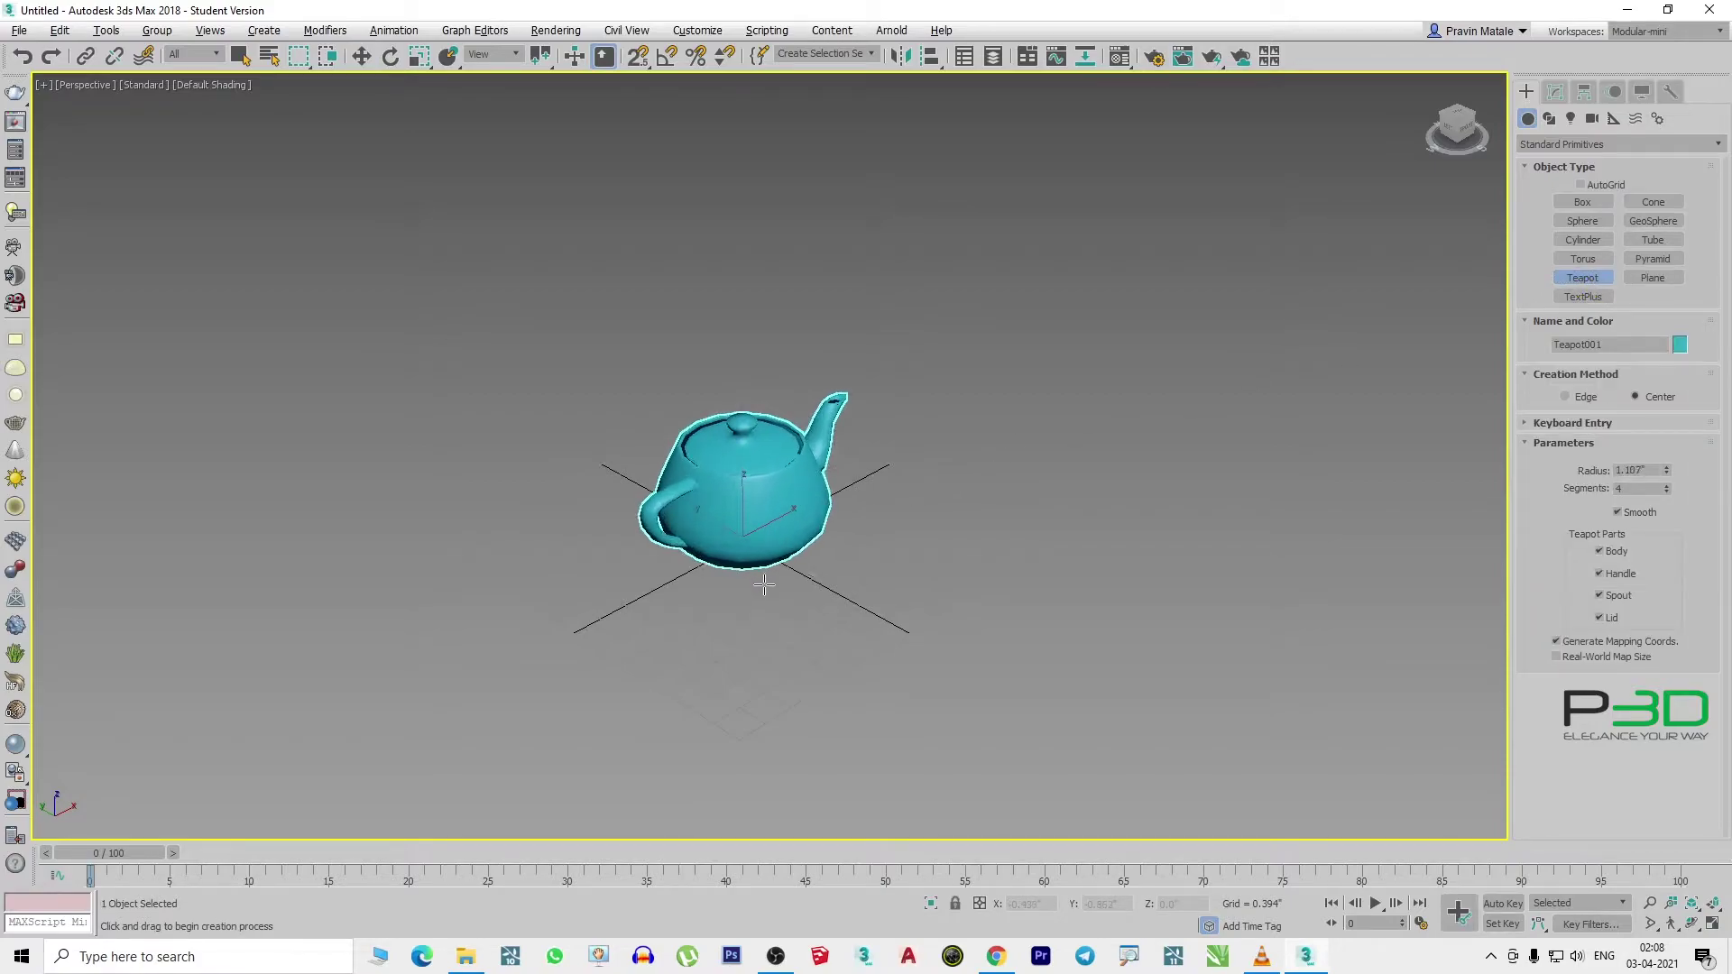
left_click(361, 57)
- Orbit and zoom the view around the new teapot
mouse_move(717, 596)
middle_mouse_down("alt")
mouse_move(793, 573)
mouse_move(727, 569)
mouse_move(756, 550)
middle_mouse_up("alt")
scroll(785, 464, "up", 5)
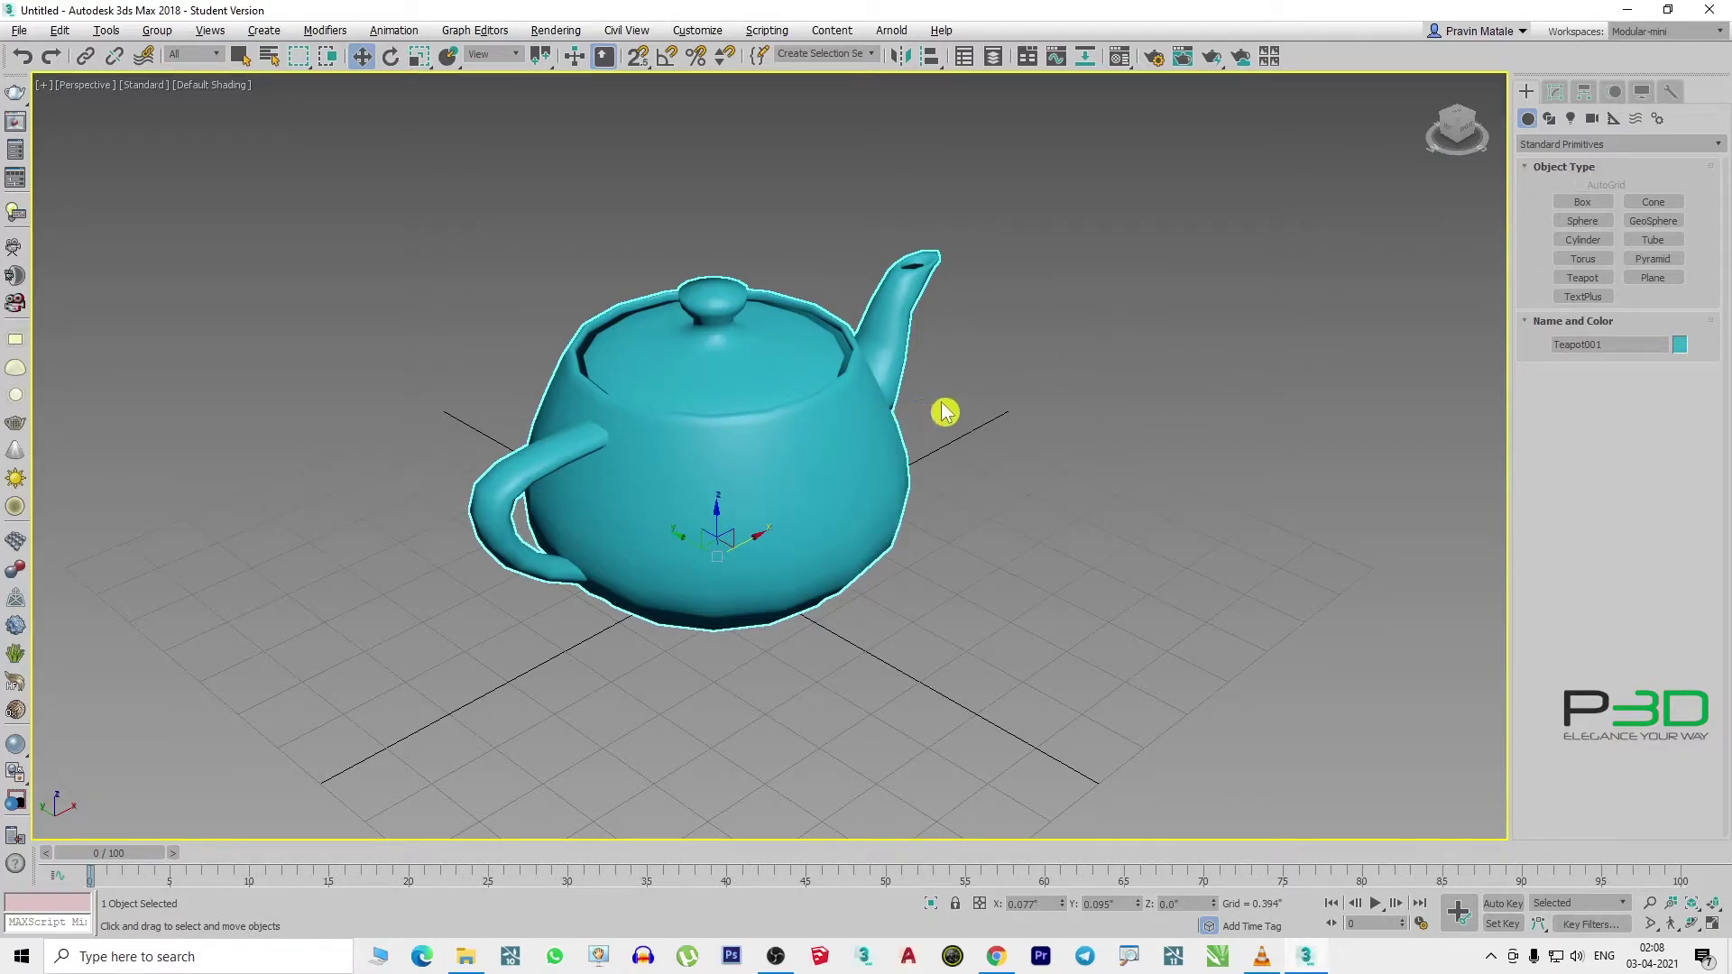
scroll(944, 410, "down", 5)
scroll(945, 410, "up", 8)
scroll(944, 411, "down", 6)
scroll(917, 430, "up", 4)
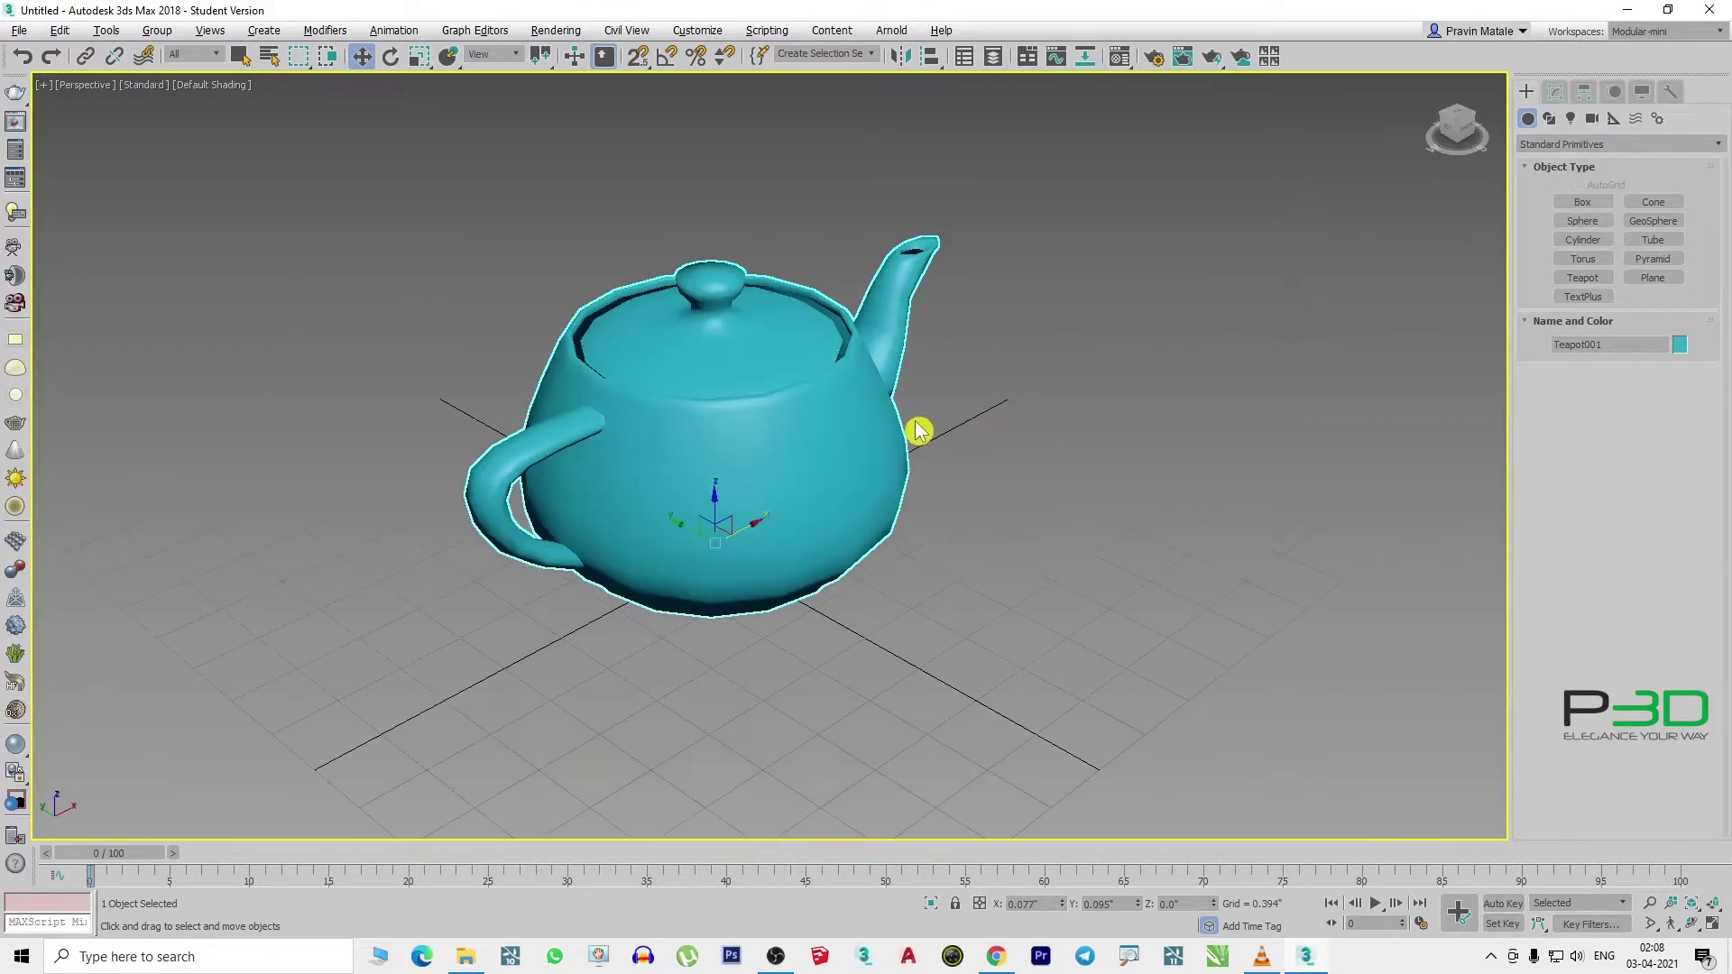
scroll(881, 425, "up", 3)
scroll(854, 441, "down", 7)
scroll(854, 440, "up", 5)
scroll(821, 448, "down", 6)
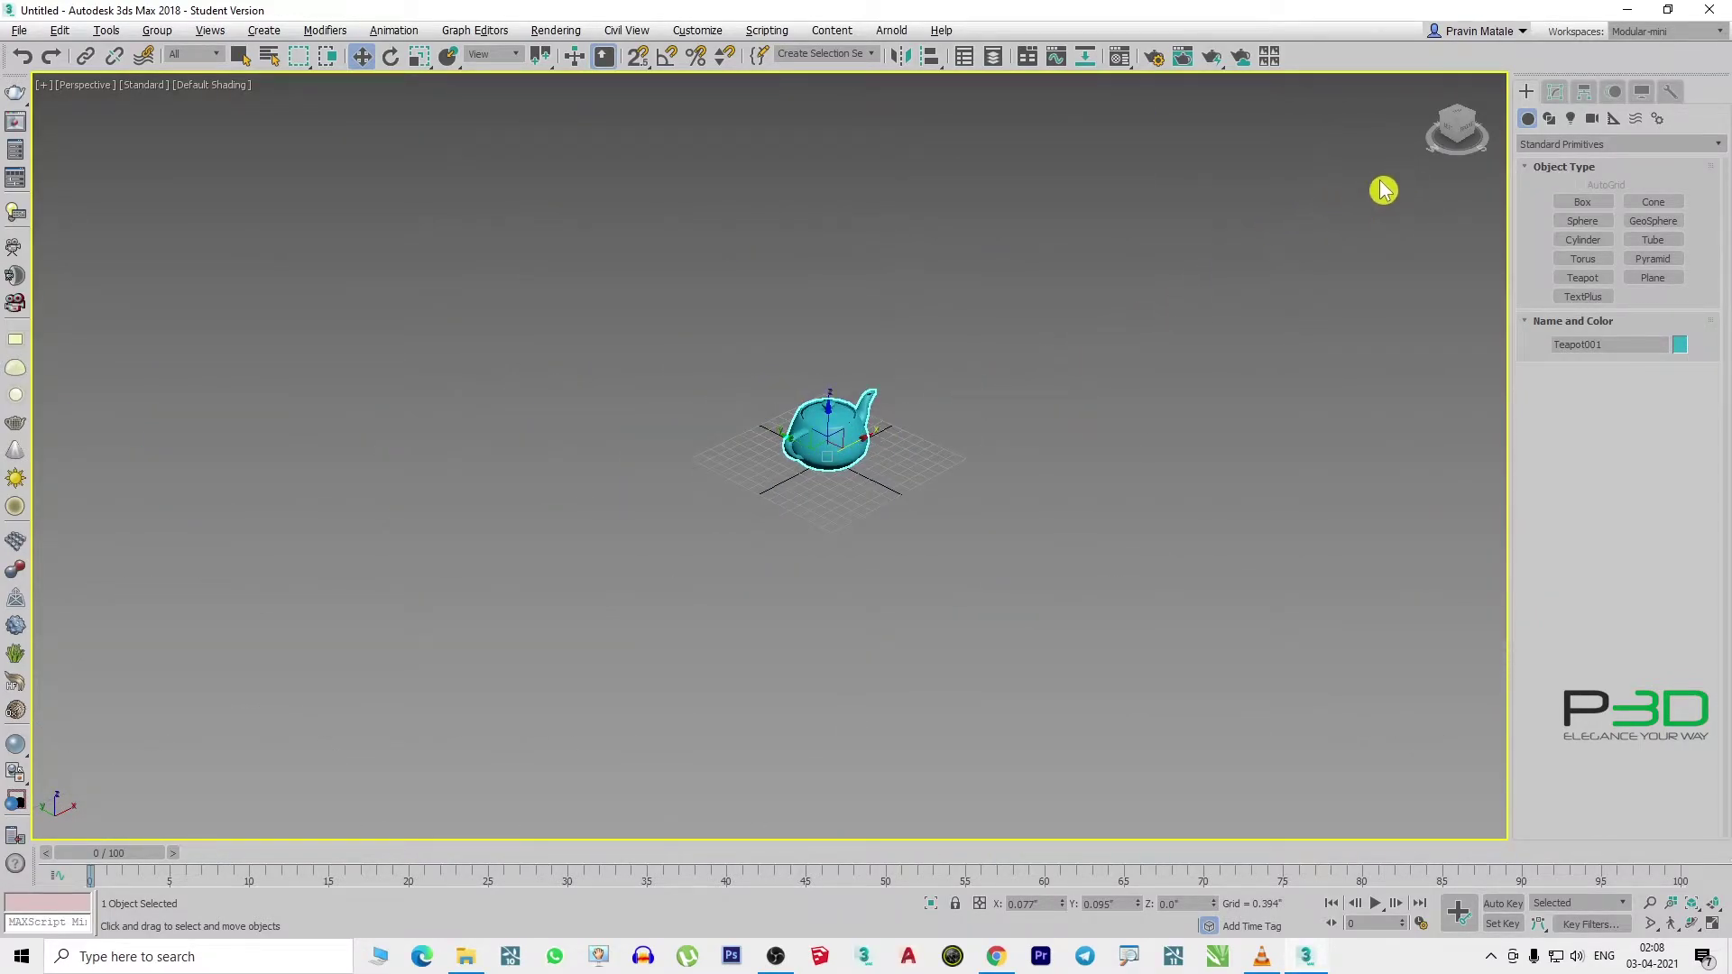
- Draw a small purple box at the upper right of the Perspective view, then zoom around it
left_click(1582, 202)
left_click_drag(1238, 233, 1315, 230)
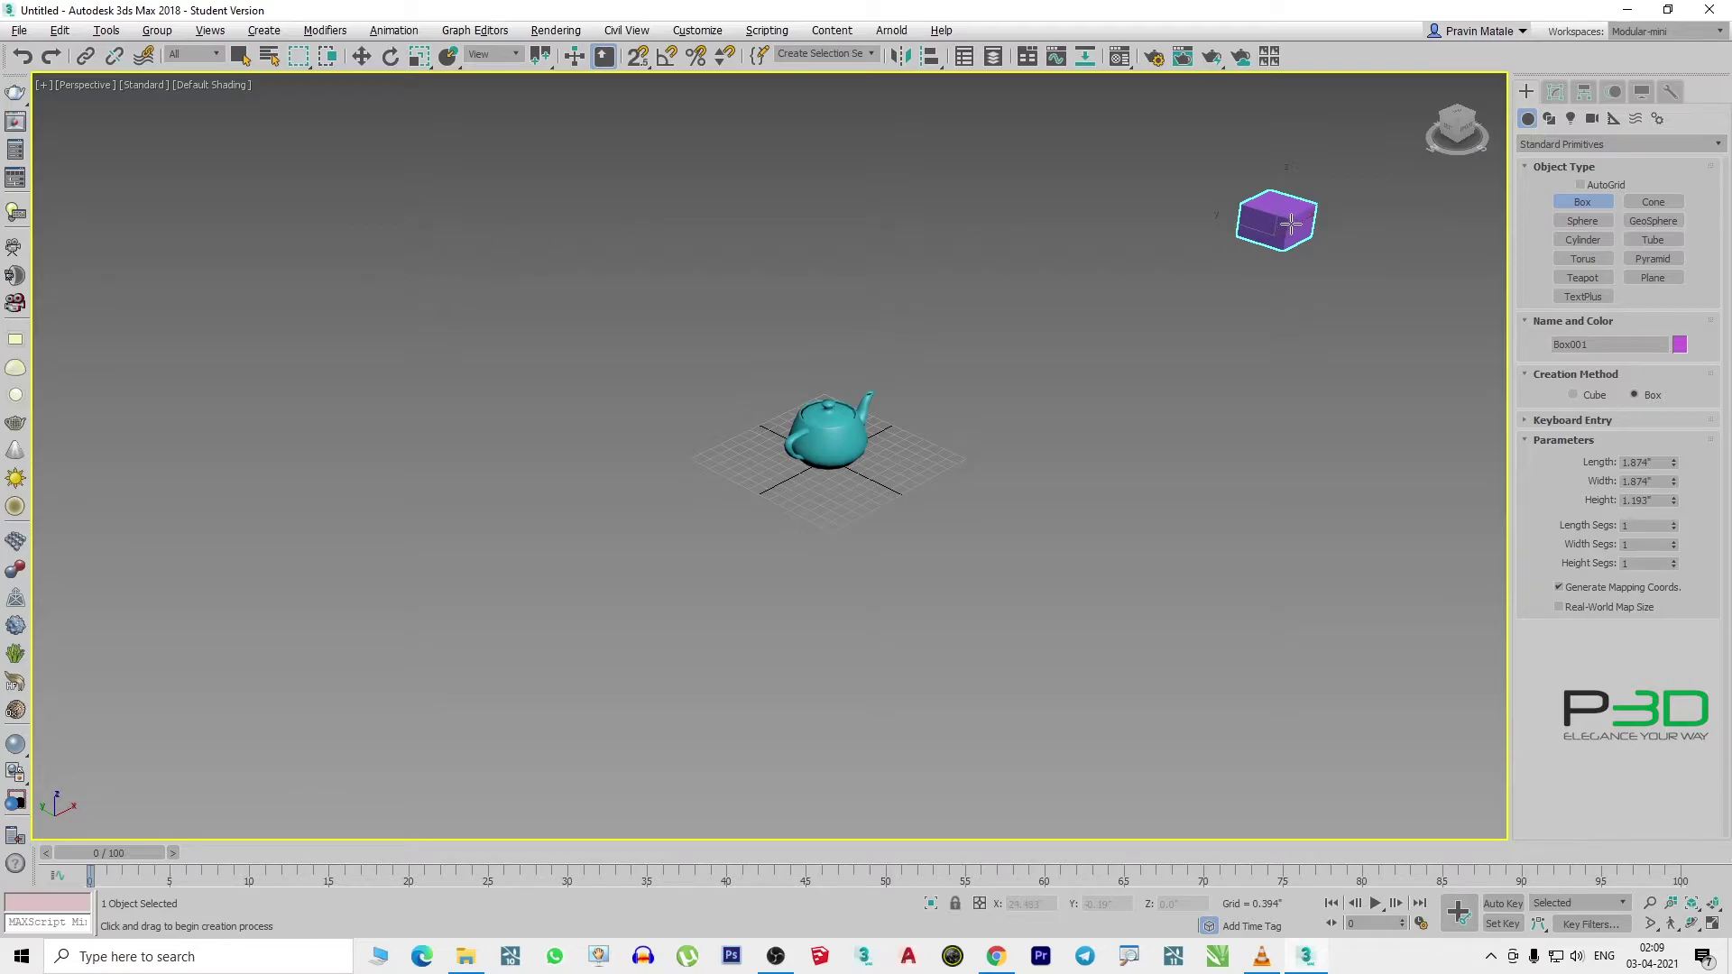
scroll(1290, 224, "up", 5)
scroll(1291, 224, "up", 3)
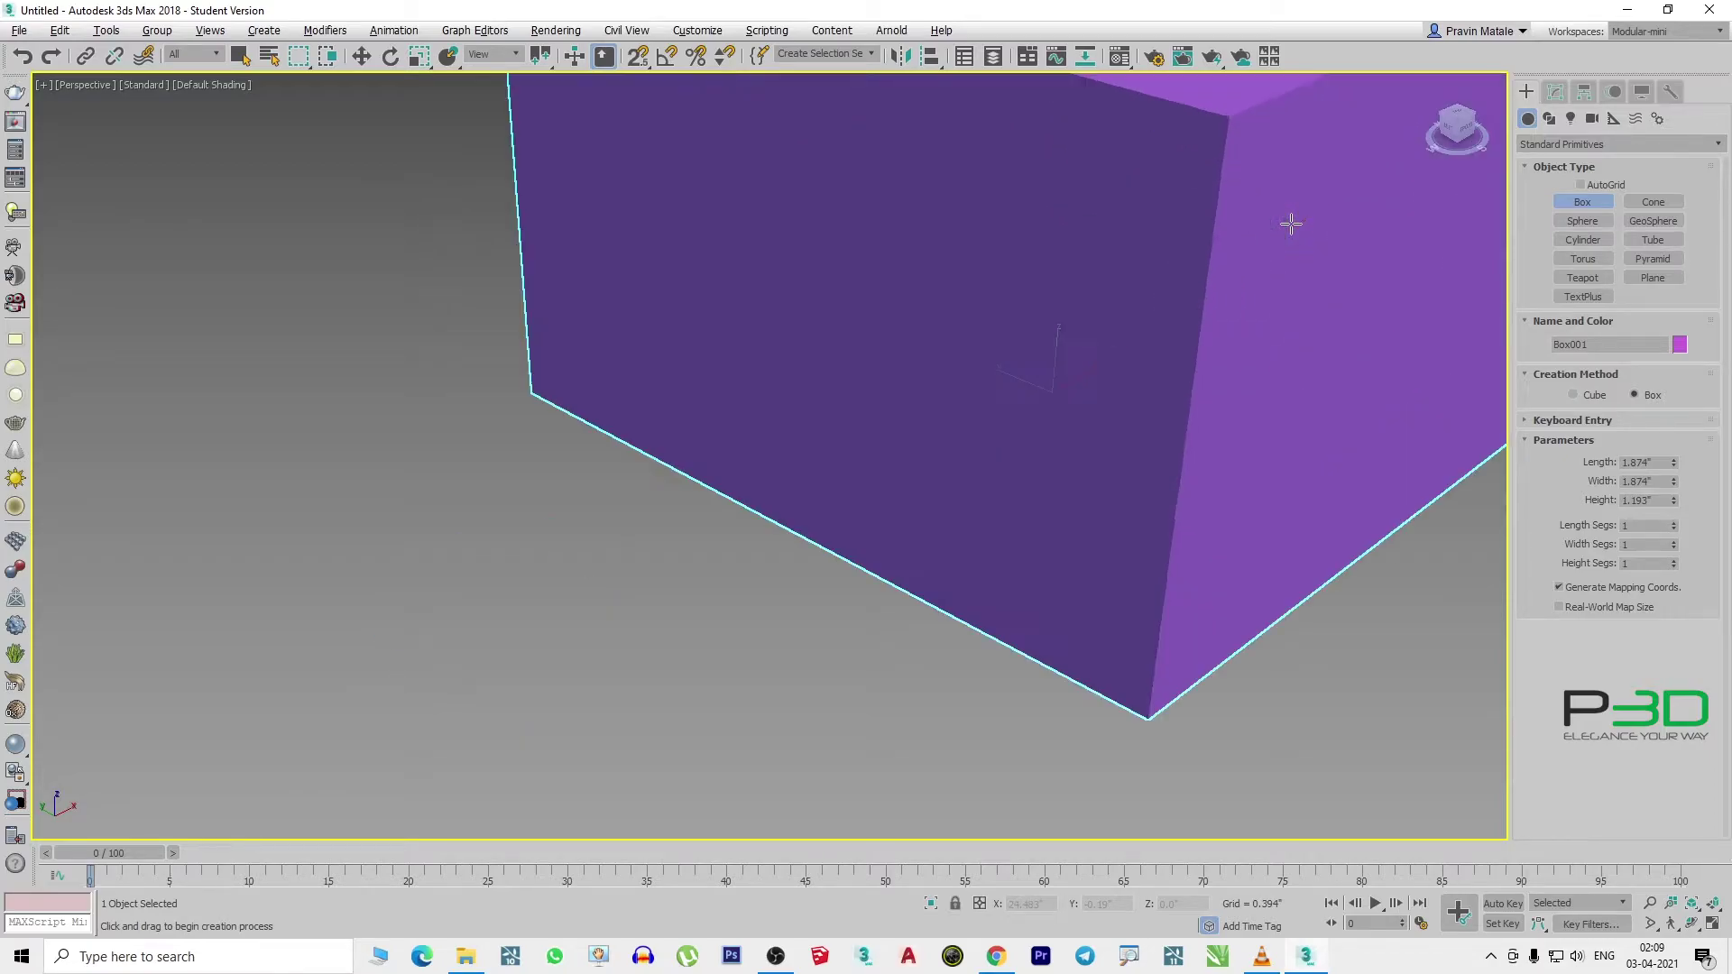
scroll(1291, 223, "down", 2)
scroll(1290, 224, "down", 2)
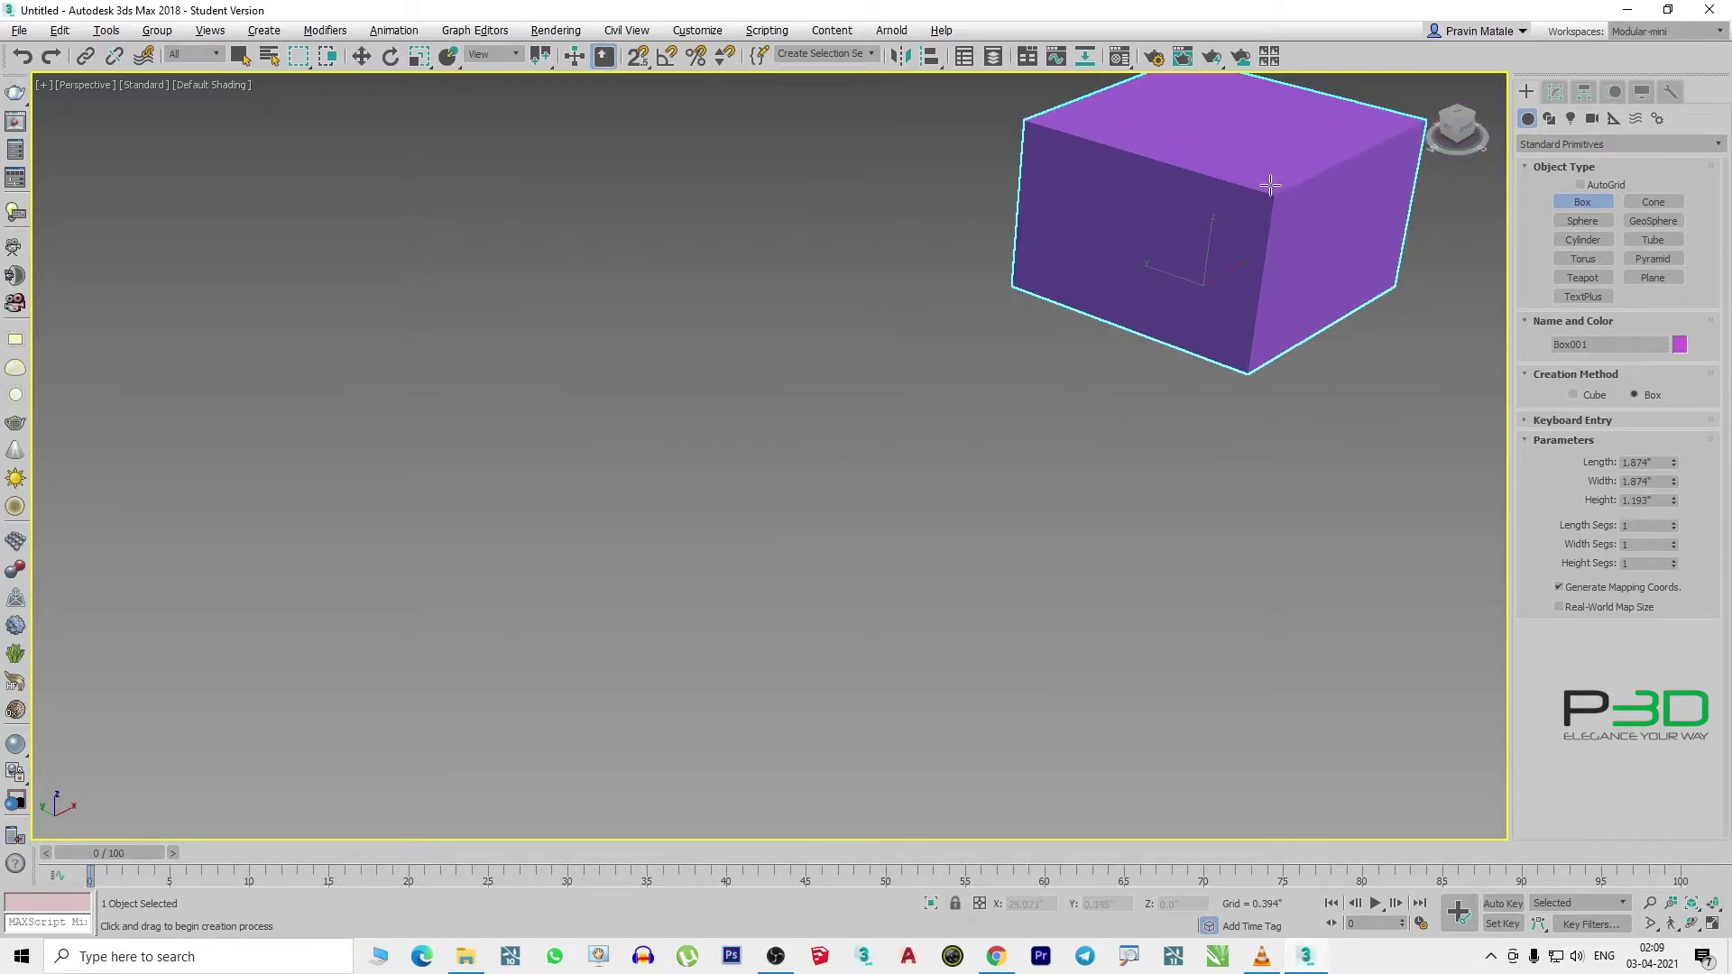
scroll(1270, 185, "up", 3)
scroll(1270, 183, "down", 3)
scroll(1270, 183, "down", 2)
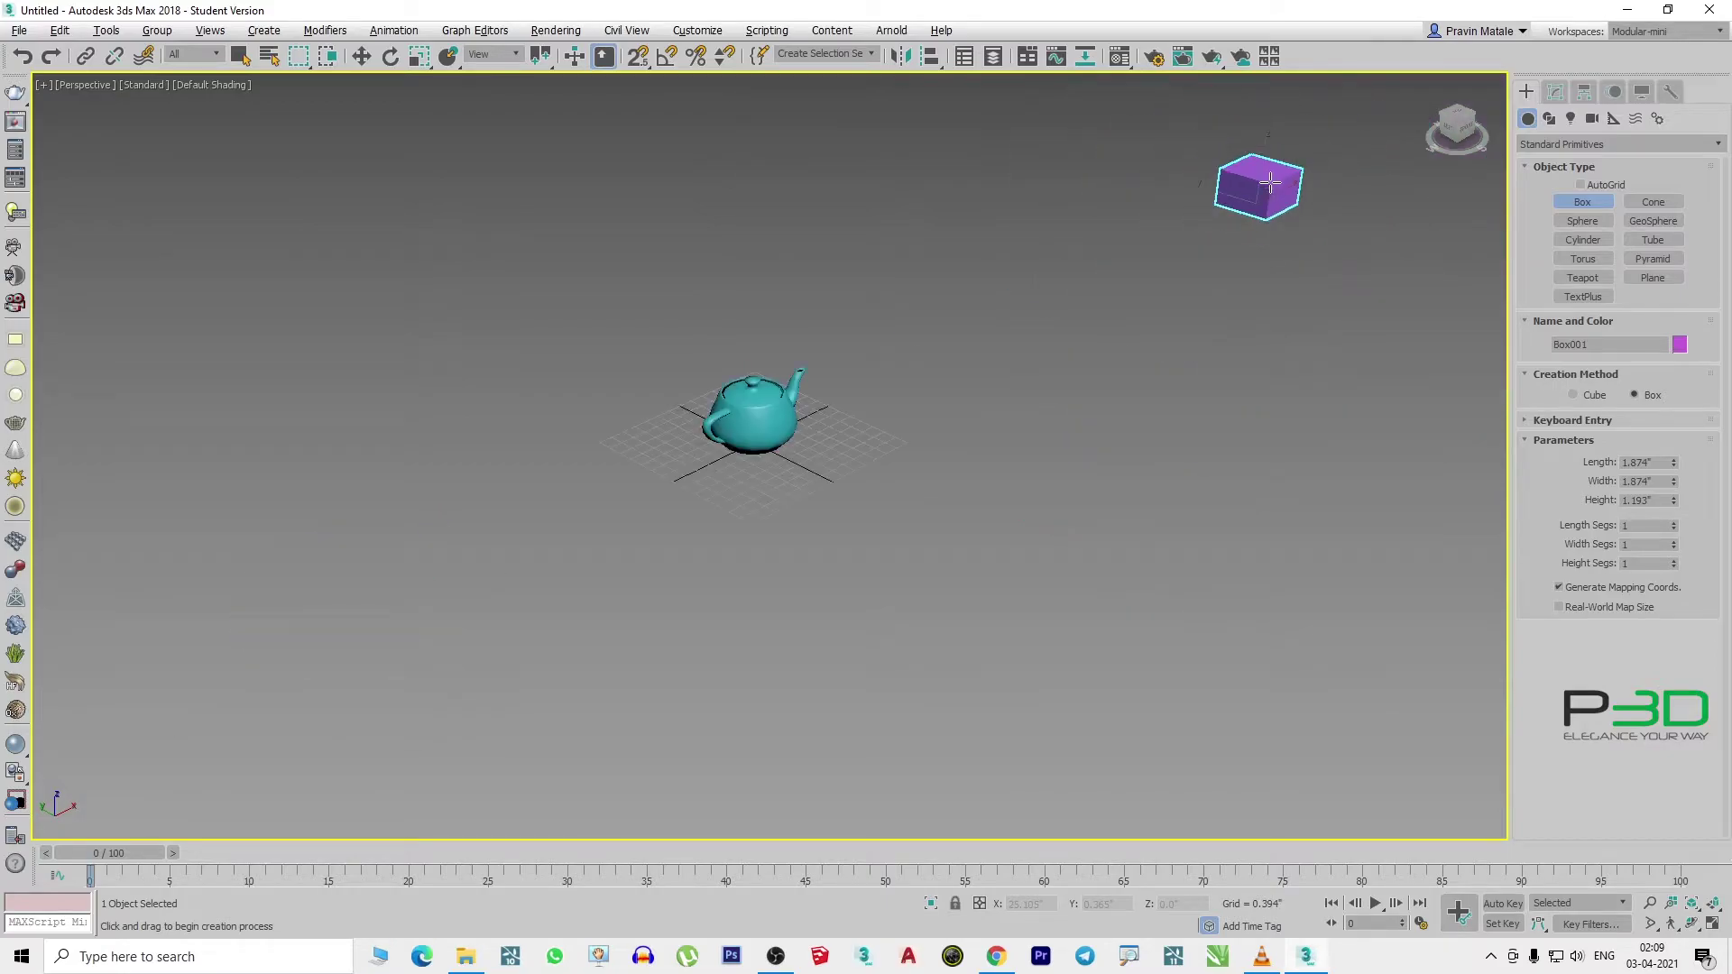
scroll(1268, 184, "up", 2)
scroll(1268, 184, "down", 3)
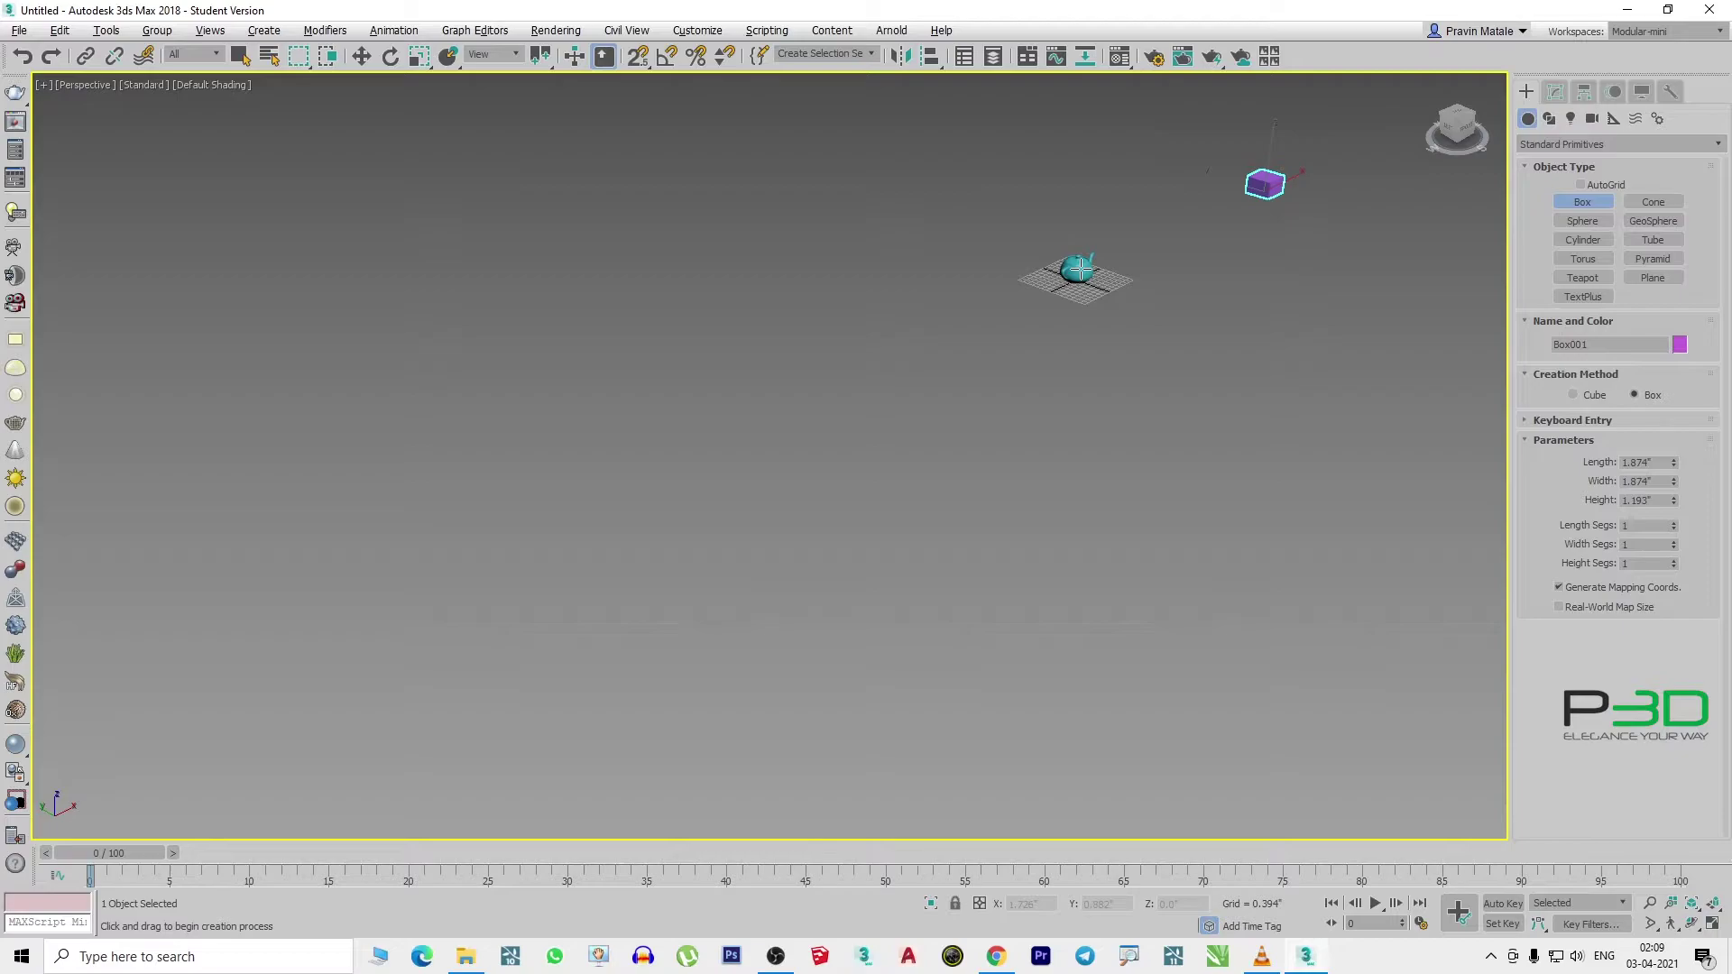
scroll(1080, 269, "up", 3)
scroll(1080, 269, "up", 3)
scroll(1079, 269, "down", 2)
- Pan and zoom the view back and forth around the teapot
middle_click_drag(969, 315, 887, 465)
scroll(1082, 370, "down", 3)
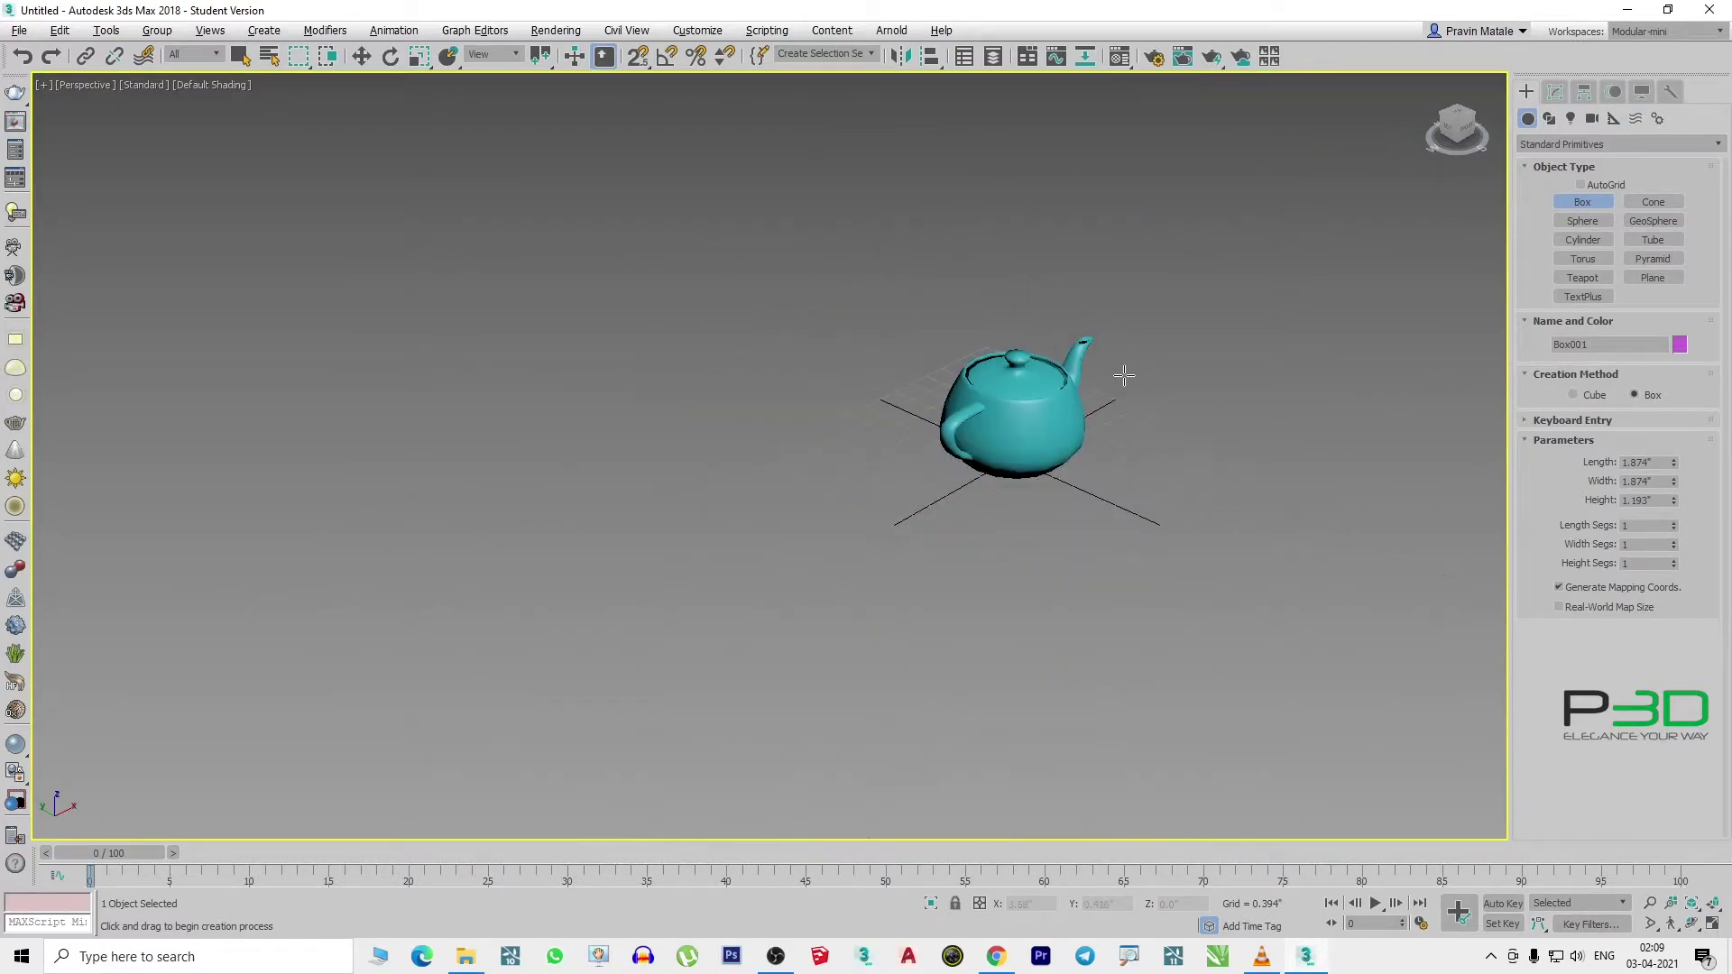
scroll(1124, 375, "down", 1)
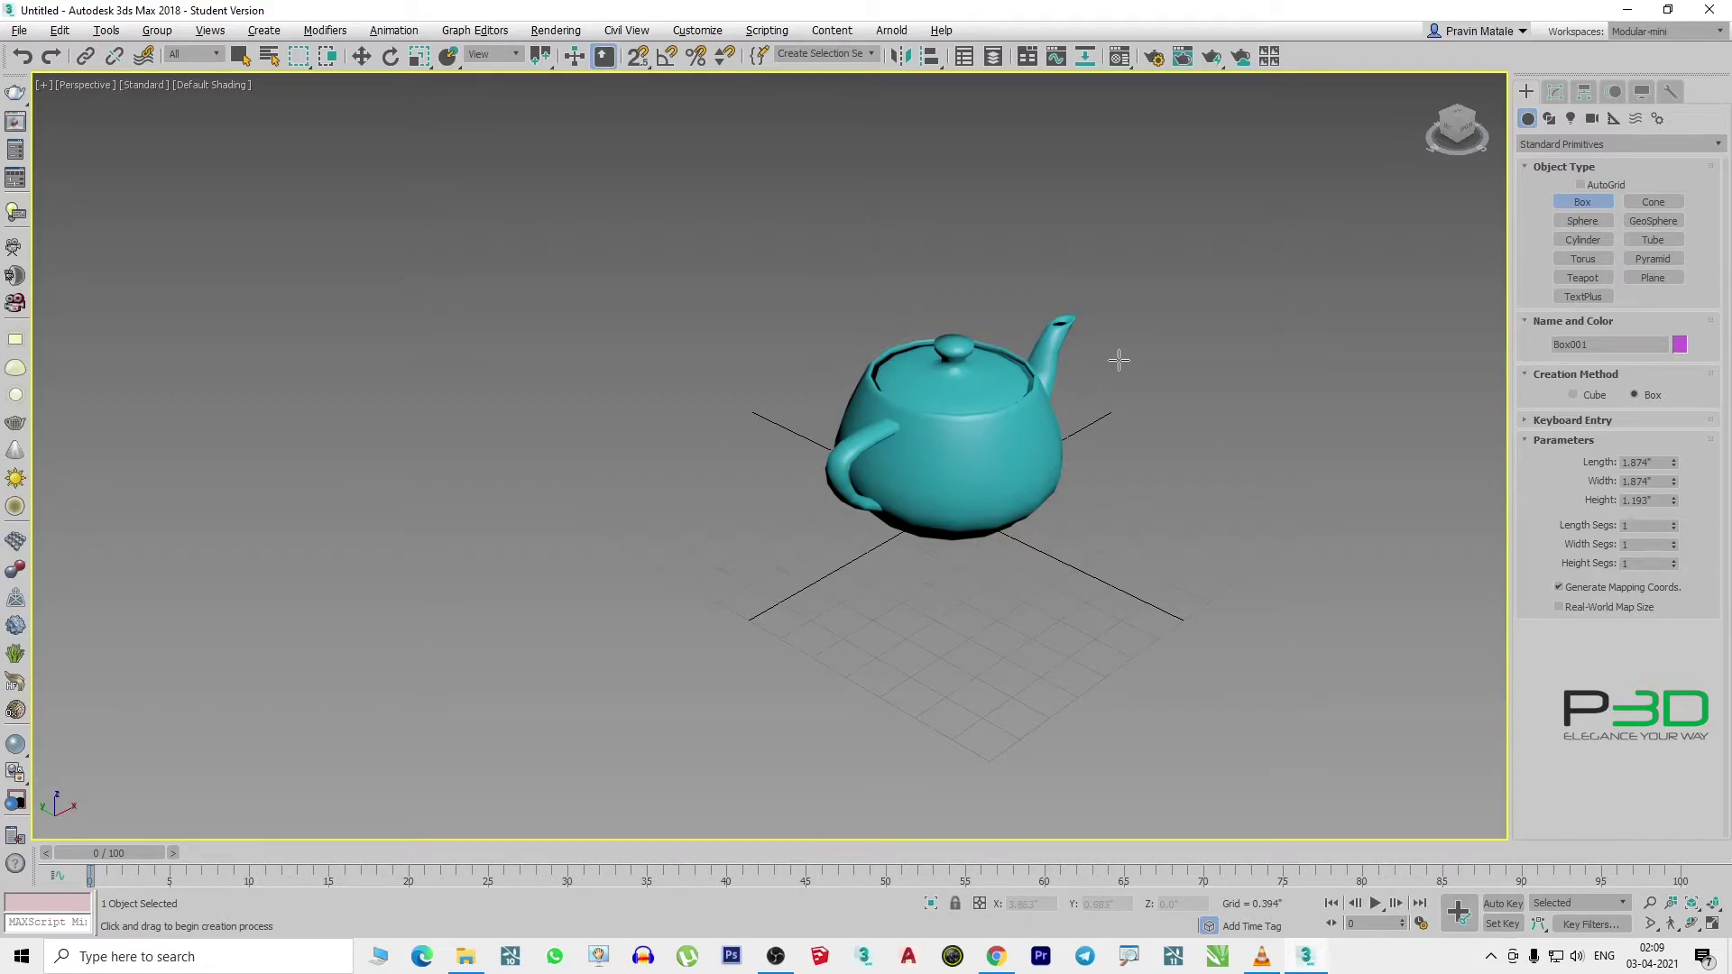
middle_click_drag(1133, 380, 1101, 386)
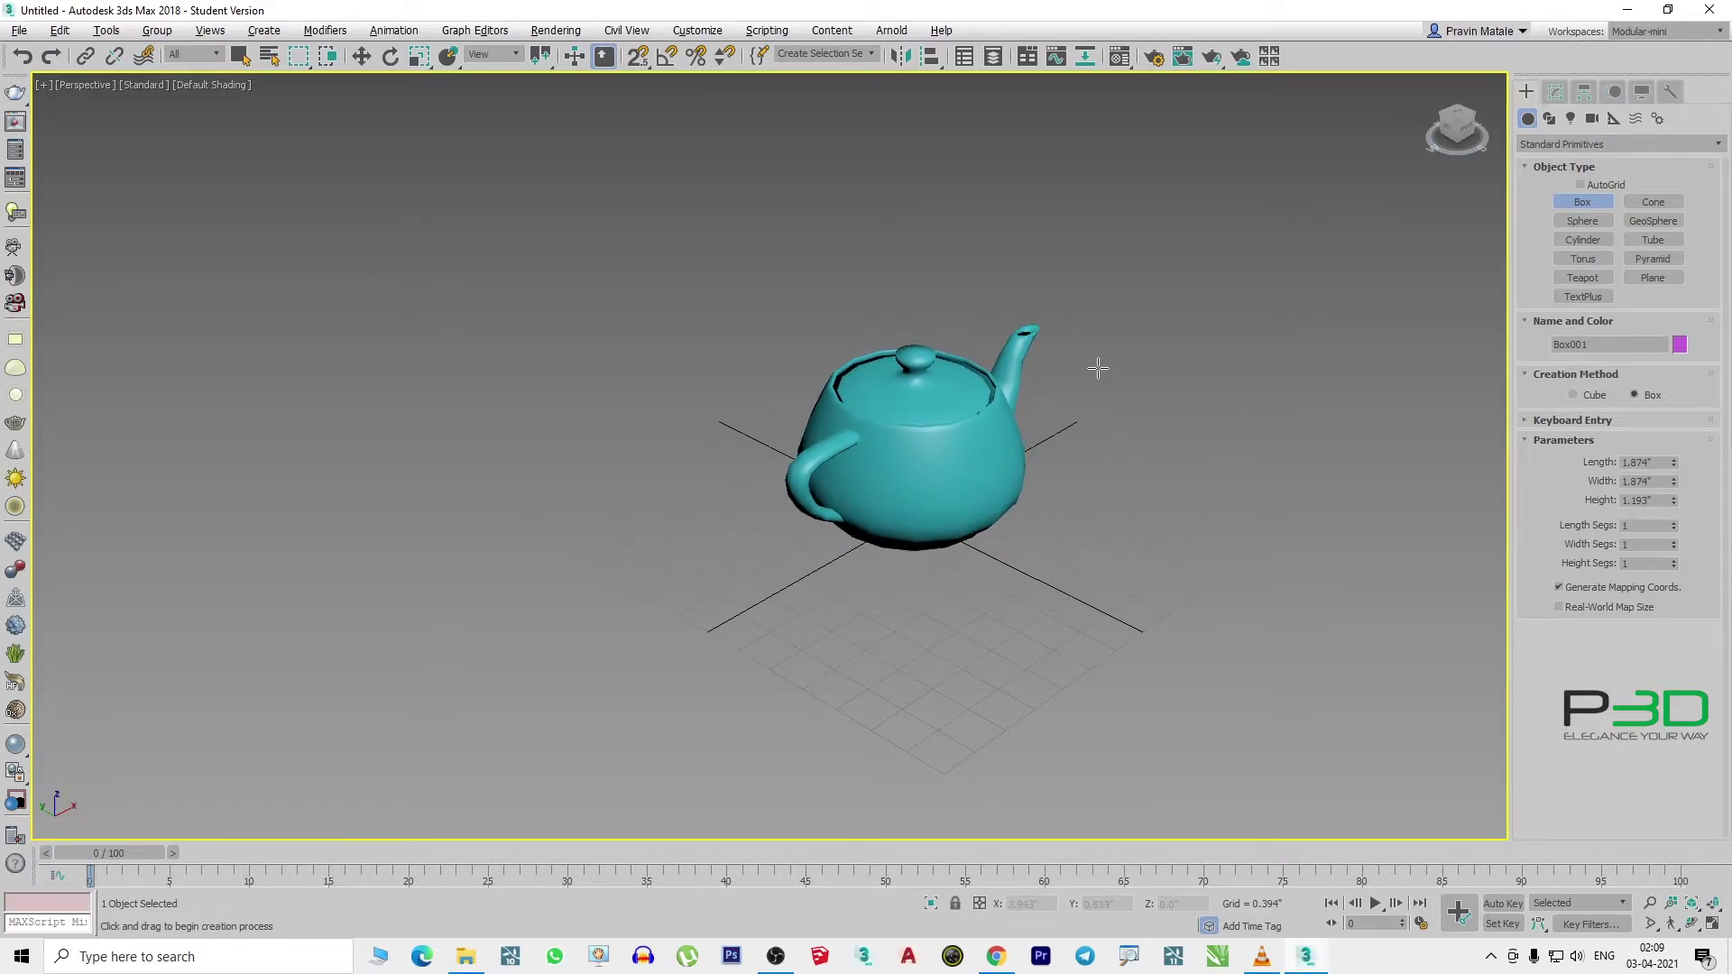
mouse_move(1098, 368)
middle_mouse_down()
mouse_move(766, 340)
mouse_move(907, 572)
mouse_move(1086, 298)
mouse_move(707, 317)
mouse_move(1314, 476)
mouse_move(832, 342)
mouse_move(819, 359)
mouse_move(935, 398)
mouse_move(1036, 271)
mouse_move(890, 409)
mouse_move(833, 294)
mouse_move(874, 325)
mouse_move(900, 381)
middle_mouse_up()
scroll(722, 397, "up", 3)
scroll(819, 406, "up", 2)
scroll(829, 386, "down", 3)
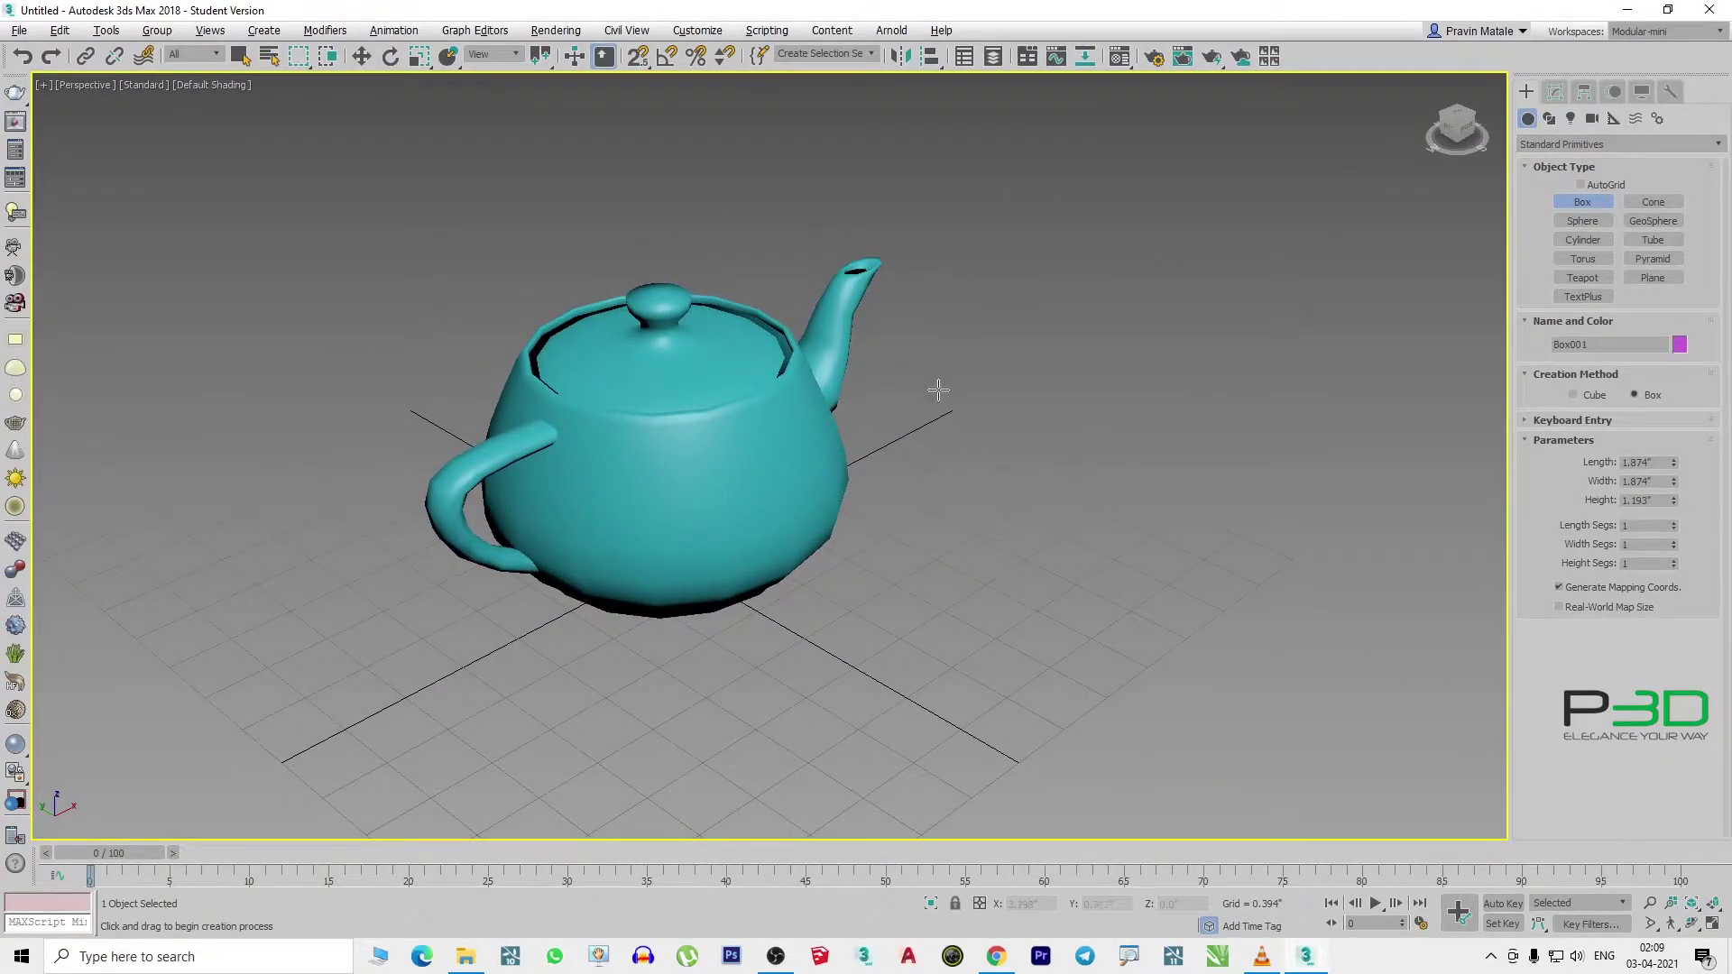
scroll(902, 379, "down", 5)
scroll(794, 316, "up", 5)
scroll(754, 262, "down", 1)
mouse_move(850, 534)
middle_mouse_down()
mouse_move(899, 403)
mouse_move(951, 514)
mouse_move(1010, 491)
mouse_move(908, 386)
mouse_move(823, 370)
middle_mouse_up()
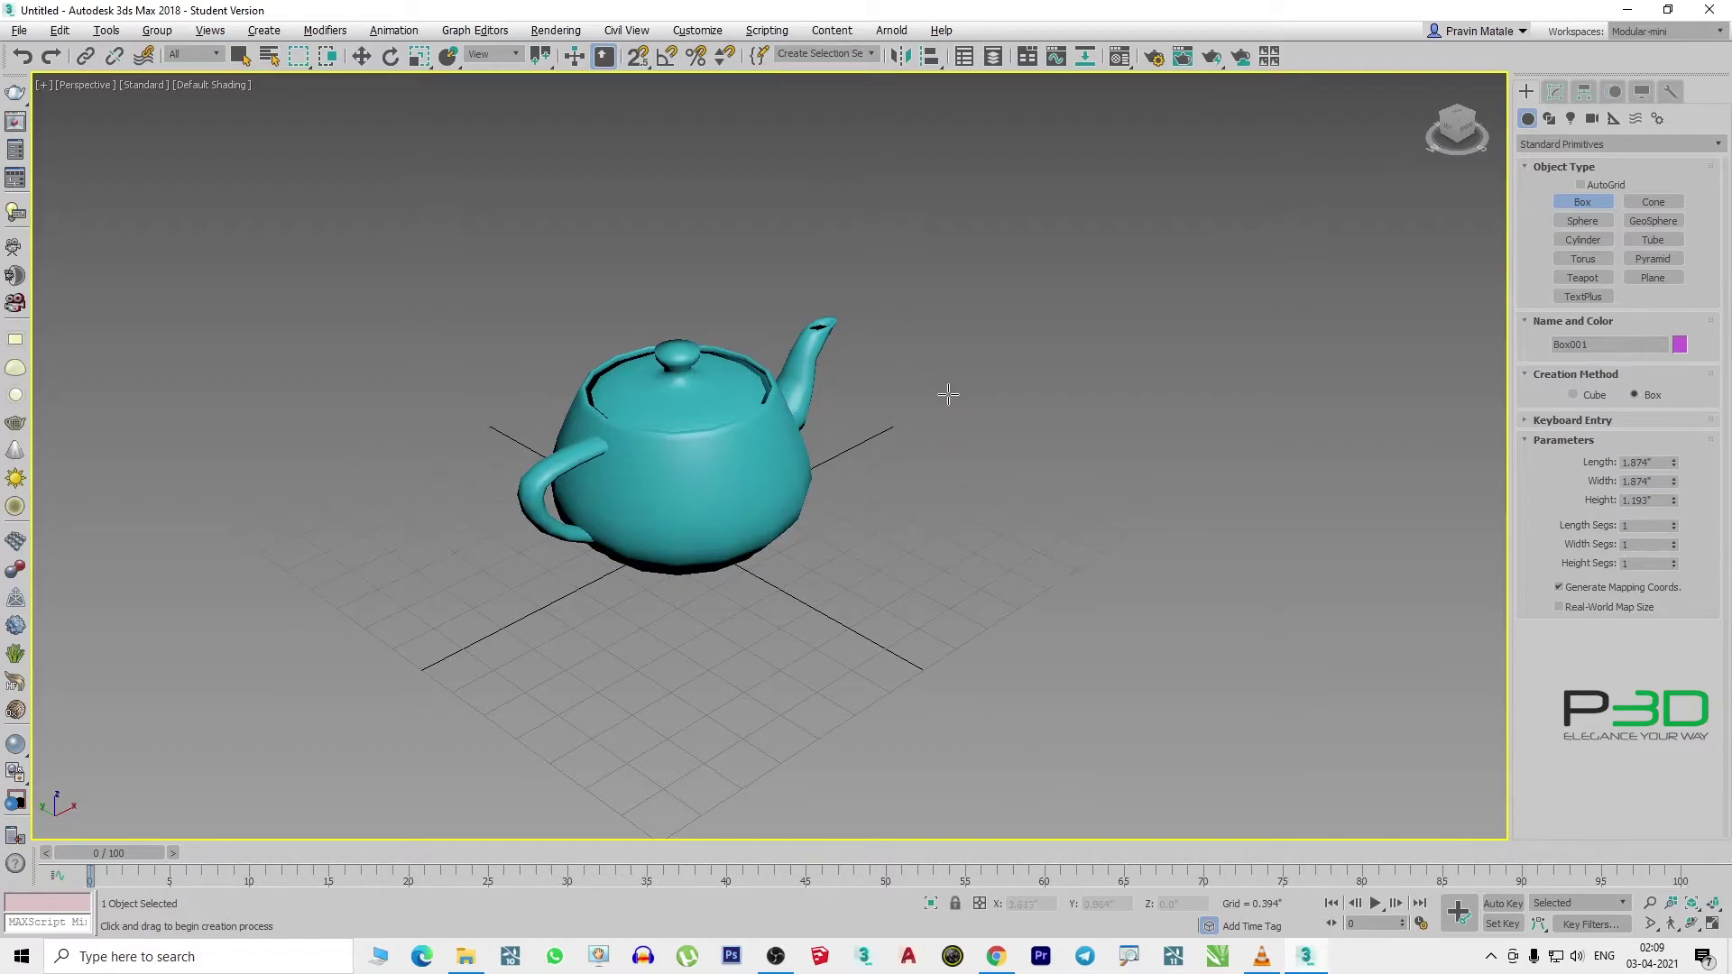
mouse_move(948, 394)
middle_mouse_down()
mouse_move(893, 376)
mouse_move(944, 395)
mouse_move(920, 387)
middle_mouse_up()
scroll(846, 412, "down", 5)
scroll(902, 397, "up", 5)
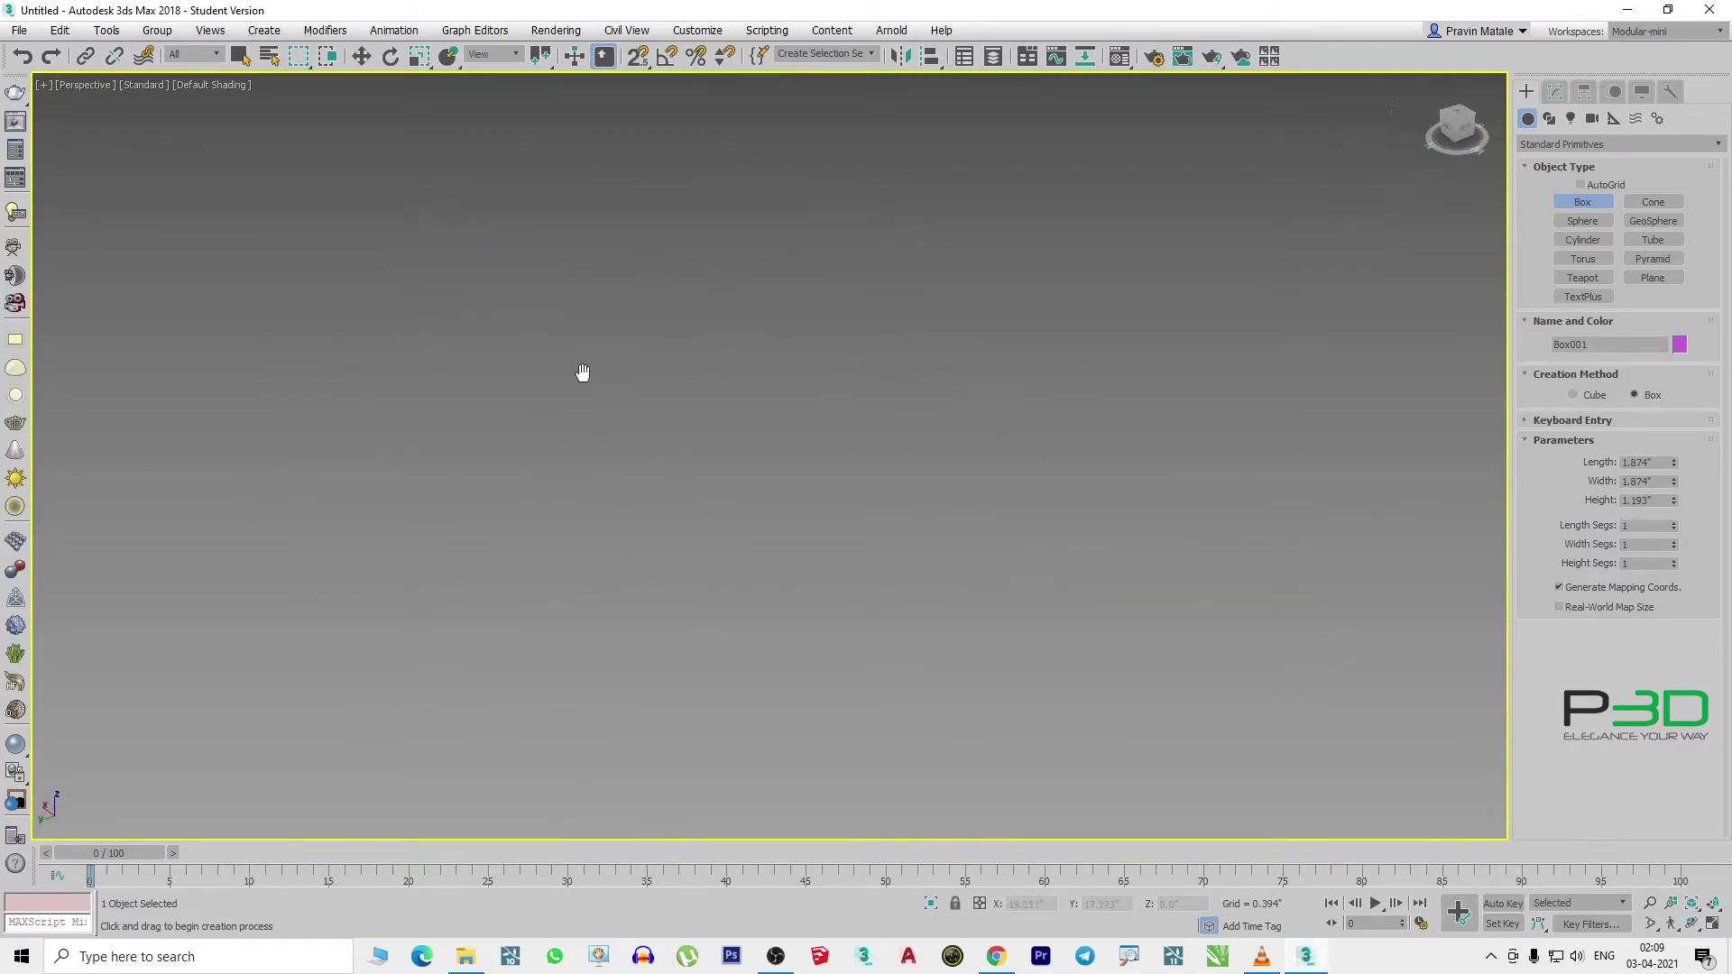
- Switch to Select and Move and orbit the view around the purple box
scroll(632, 371, "down", 5)
scroll(766, 370, "down", 5)
scroll(824, 367, "up", 3)
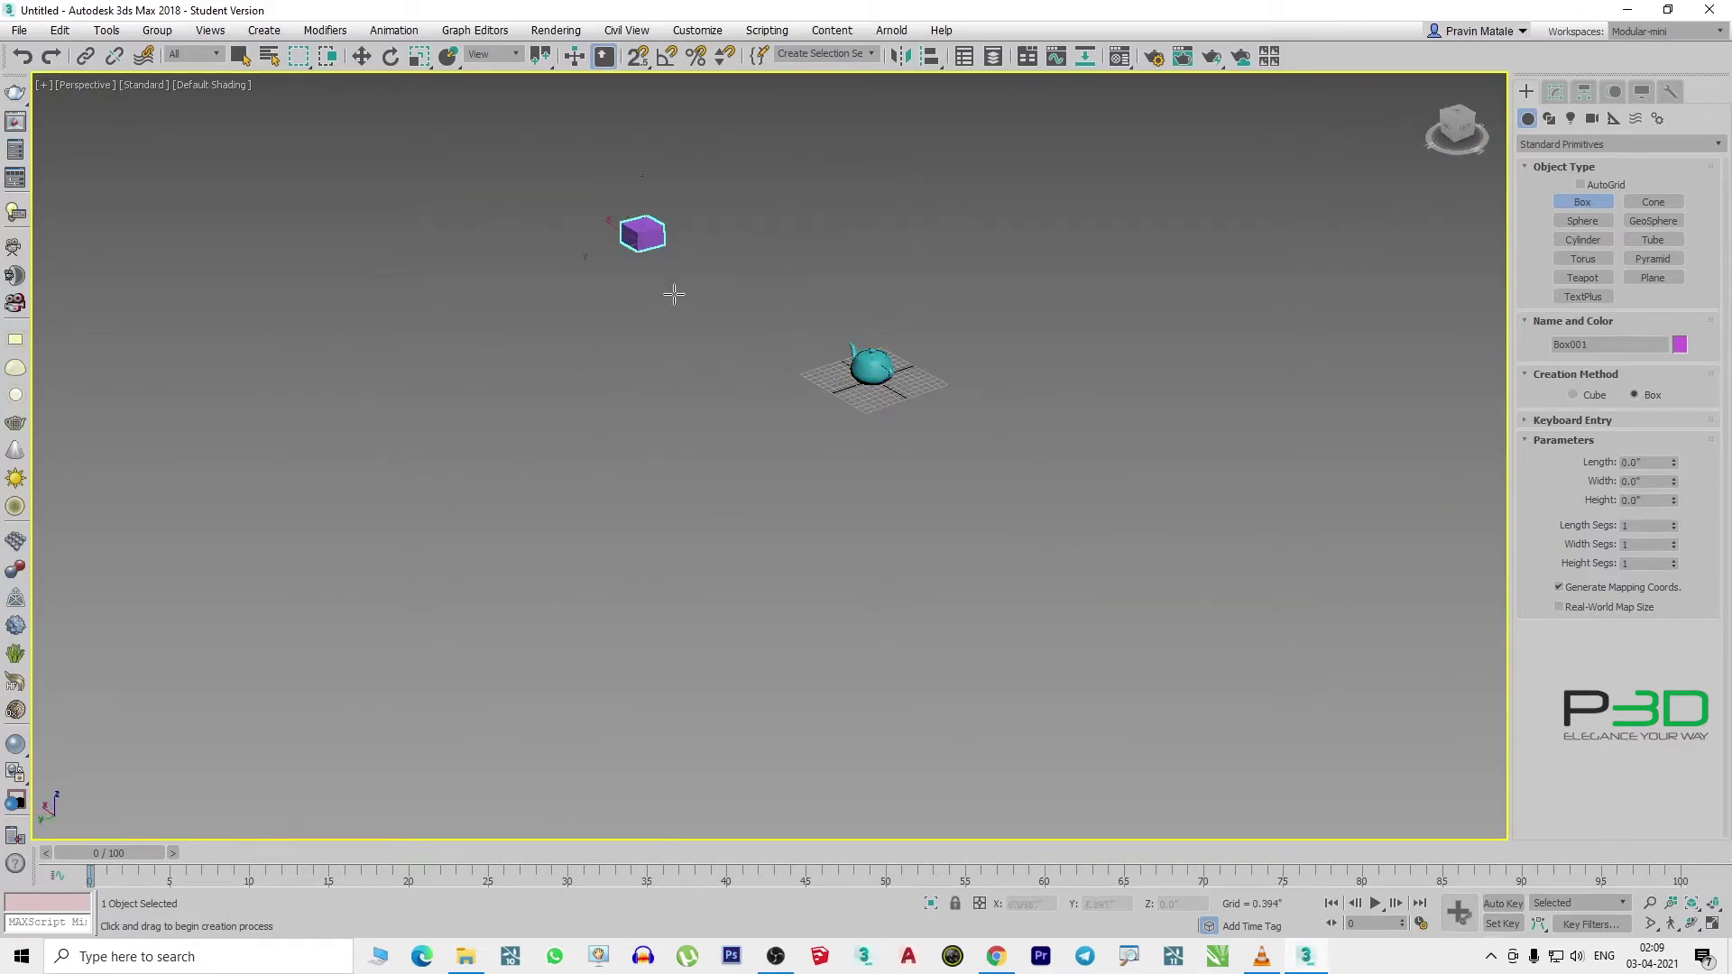
left_click(361, 56)
scroll(909, 377, "up", 3)
mouse_move(731, 370)
middle_mouse_down()
mouse_move(794, 388)
mouse_move(947, 321)
mouse_move(824, 411)
middle_mouse_up()
scroll(823, 412, "down", 1)
scroll(824, 411, "down", 4)
mouse_move(592, 340)
middle_mouse_down("alt")
mouse_move(759, 352)
mouse_move(777, 371)
mouse_move(874, 220)
mouse_move(688, 402)
mouse_move(547, 260)
mouse_move(595, 174)
mouse_move(568, 367)
mouse_move(409, 317)
mouse_move(466, 159)
mouse_move(847, 235)
mouse_move(804, 448)
mouse_move(607, 390)
mouse_move(247, 375)
mouse_move(267, 398)
mouse_move(479, 406)
mouse_move(577, 348)
mouse_move(545, 348)
mouse_move(650, 414)
mouse_move(623, 532)
mouse_move(559, 549)
mouse_move(472, 534)
mouse_move(499, 506)
mouse_move(666, 626)
mouse_move(689, 623)
mouse_move(537, 577)
mouse_move(587, 479)
mouse_move(843, 570)
mouse_move(629, 601)
middle_mouse_up("alt")
scroll(476, 241, "up", 4)
scroll(678, 371, "up", 2)
scroll(666, 626, "up", 5)
scroll(629, 602, "down", 5)
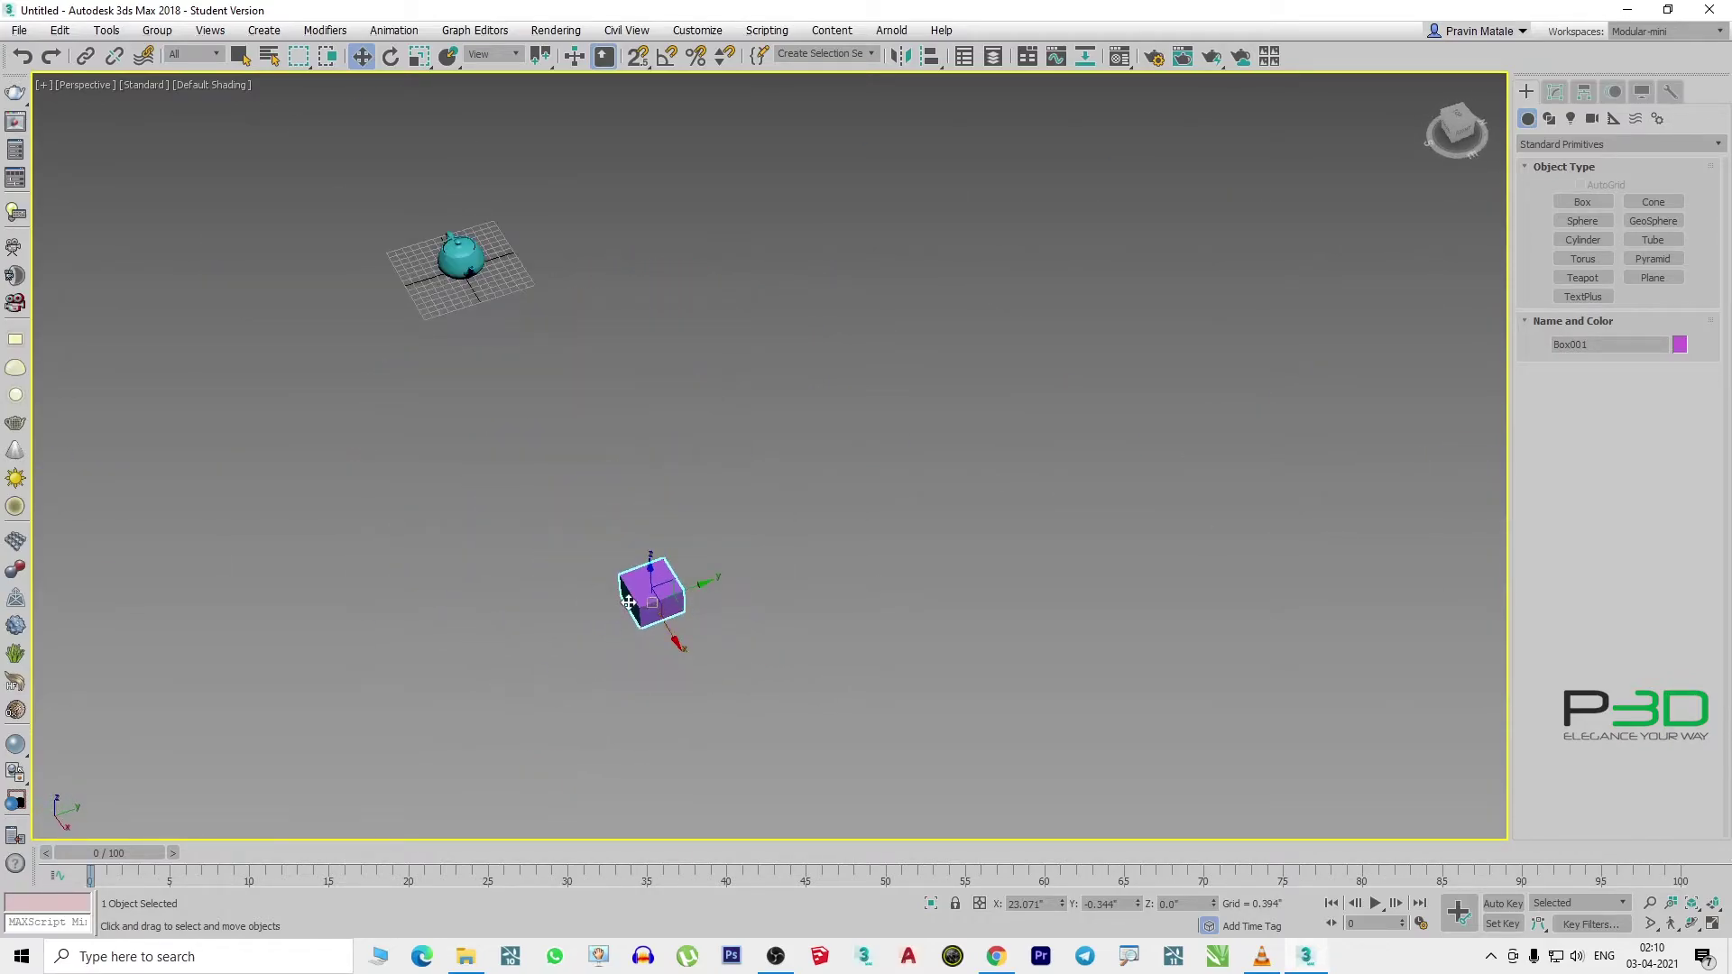
mouse_move(526, 453)
middle_mouse_down()
mouse_move(983, 437)
mouse_move(806, 382)
mouse_move(1118, 526)
mouse_move(1037, 468)
mouse_move(820, 448)
mouse_move(1109, 457)
mouse_move(908, 462)
mouse_move(1052, 490)
mouse_move(1122, 371)
mouse_move(1115, 592)
mouse_move(831, 429)
mouse_move(696, 441)
mouse_move(461, 506)
mouse_move(700, 545)
mouse_move(723, 491)
mouse_move(799, 607)
middle_mouse_up()
- Select the teapot, zoom around it, then deselect it by clicking empty space
left_click(798, 383)
scroll(807, 382, "up", 5)
scroll(806, 382, "down", 3)
scroll(801, 449, "down", 3)
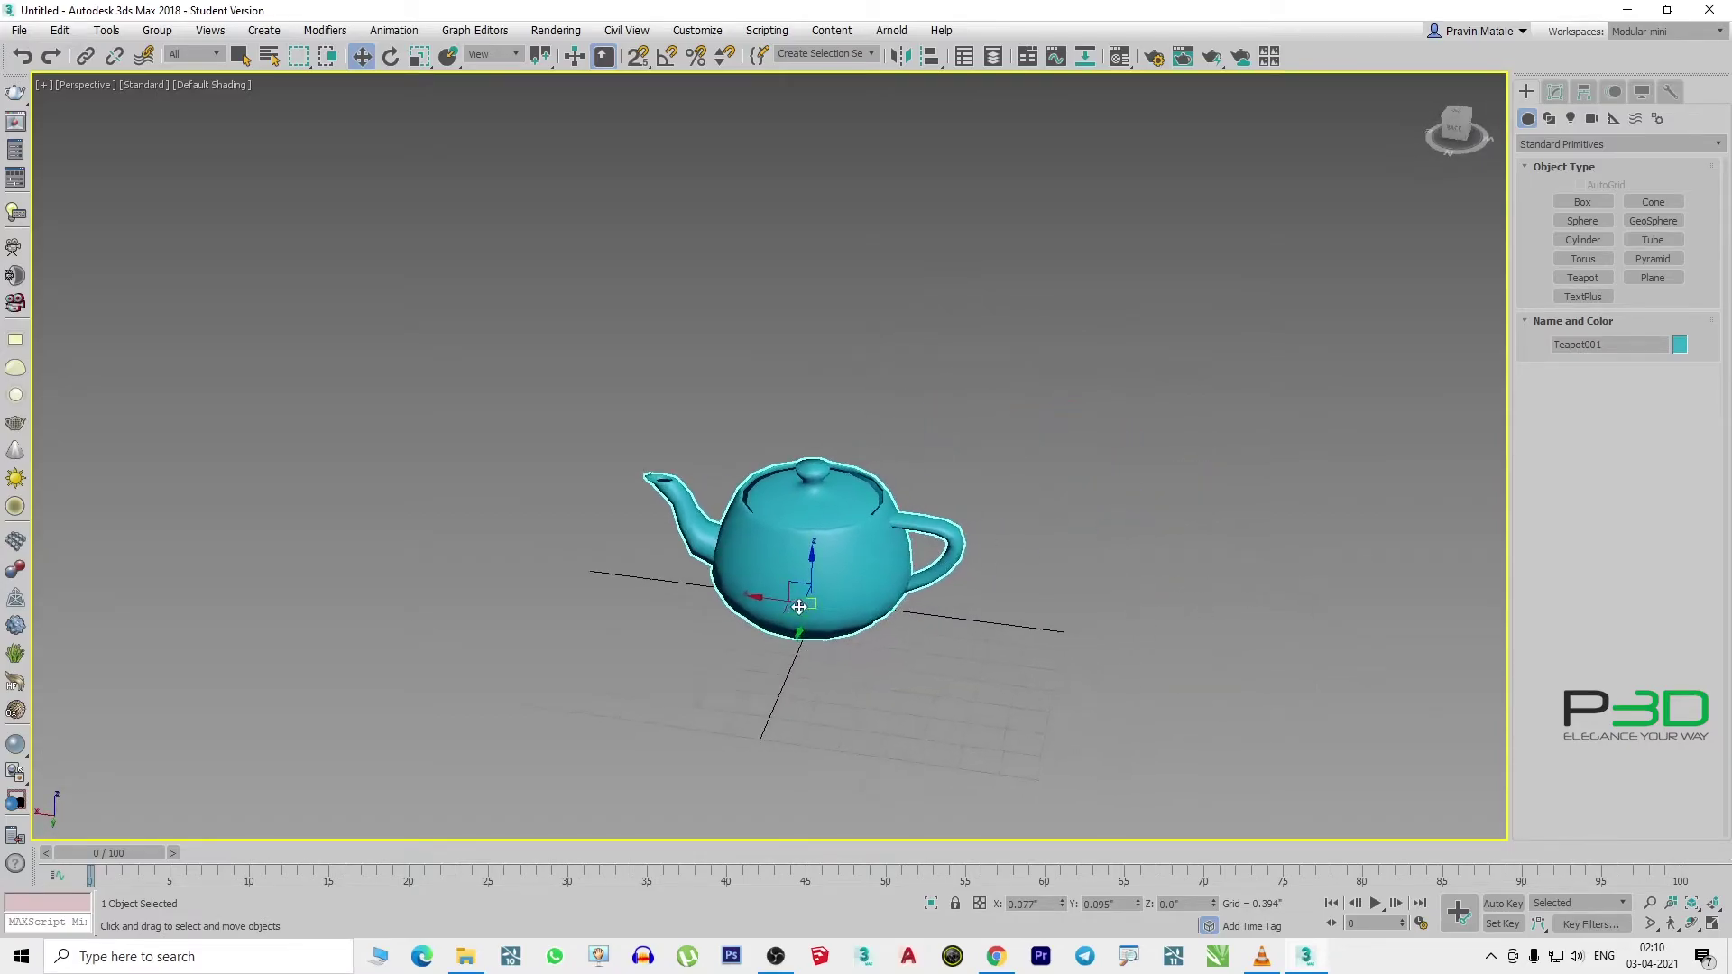
left_click(1008, 498)
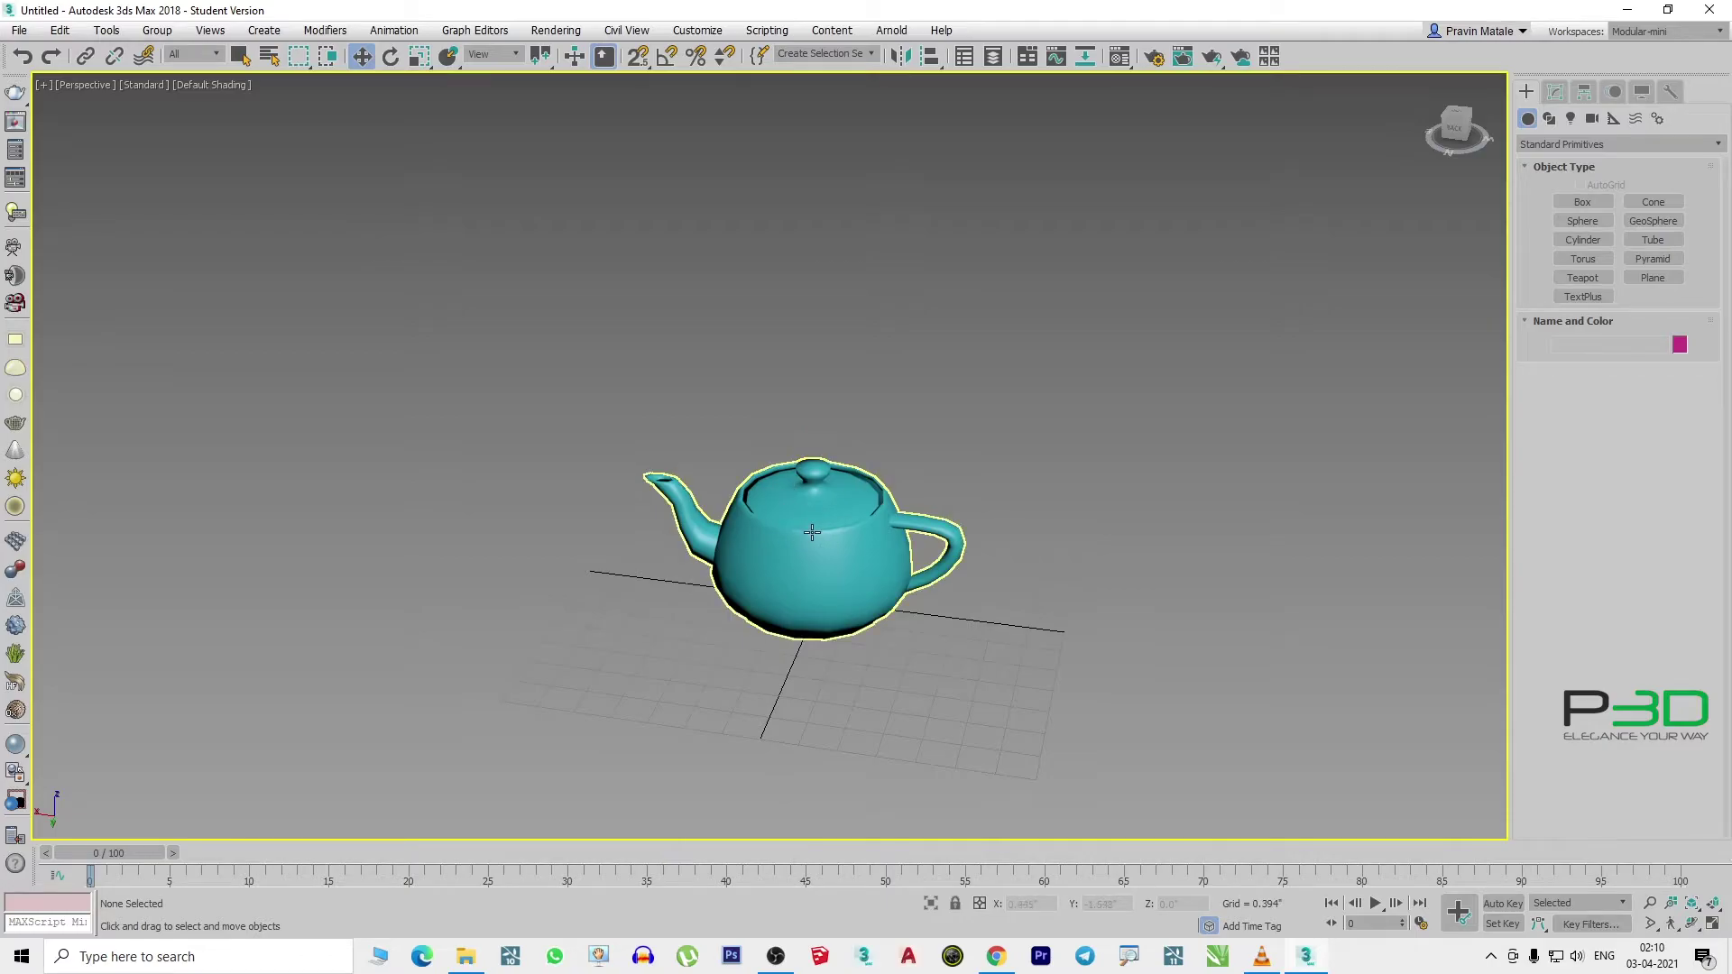
- Show all four viewports, then maximize the Perspective view with the teapot shifted left
key("alt+w")
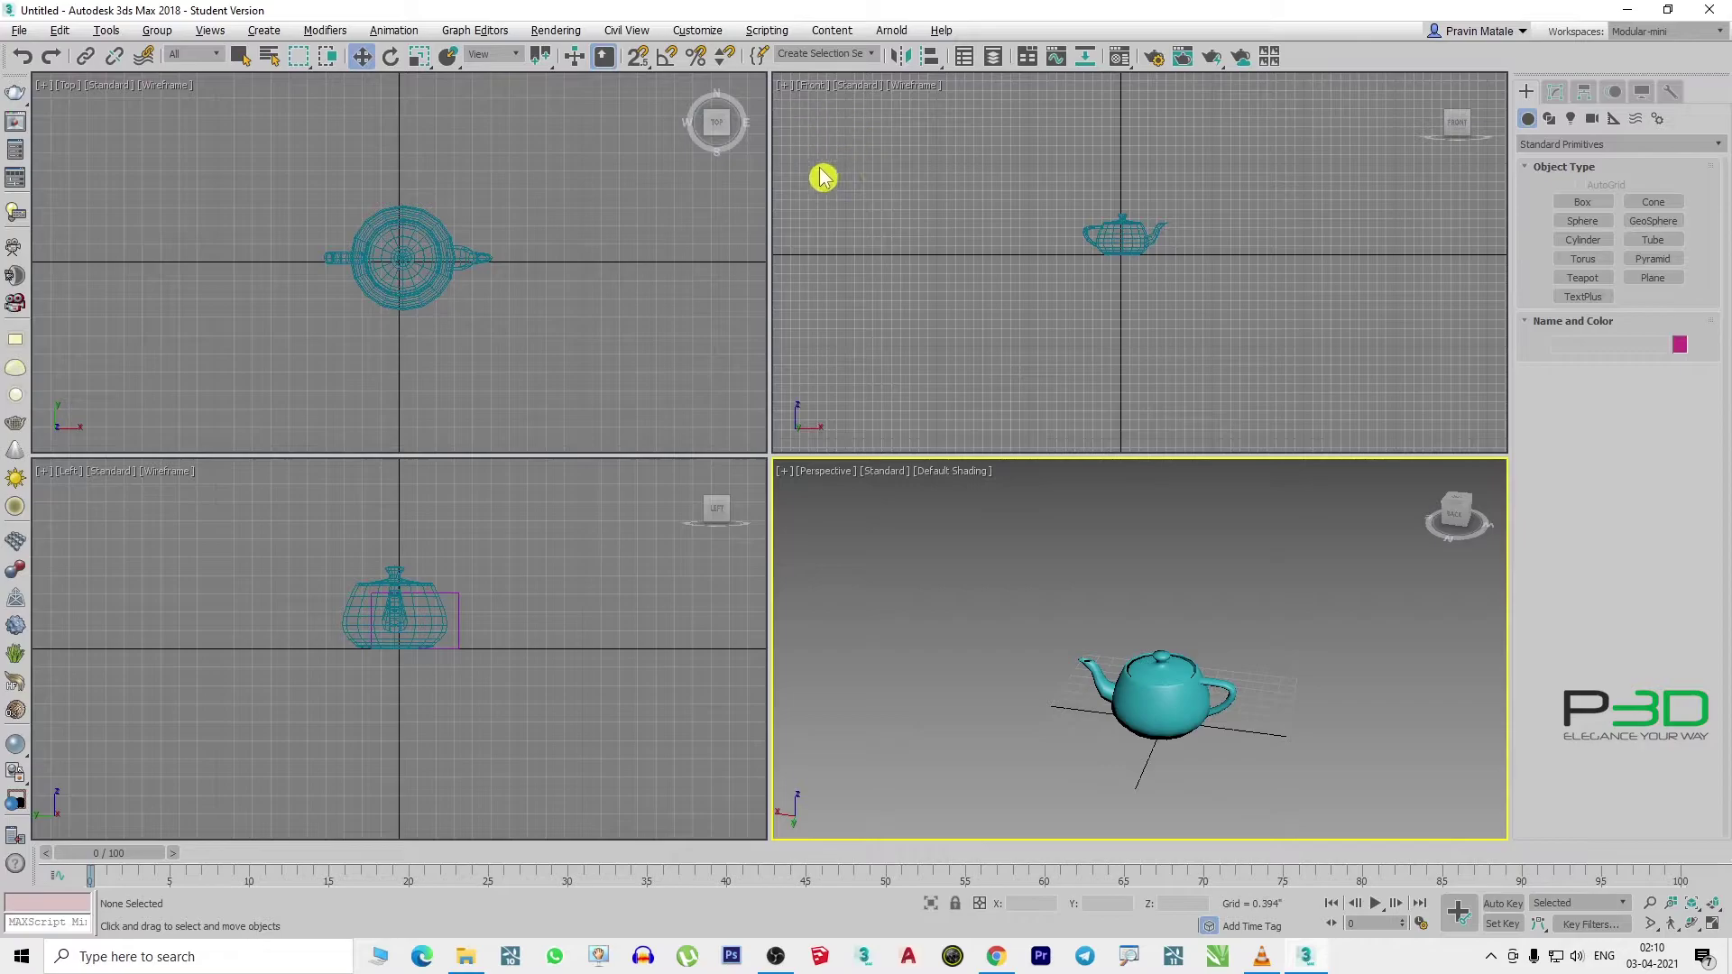
left_click(87, 150)
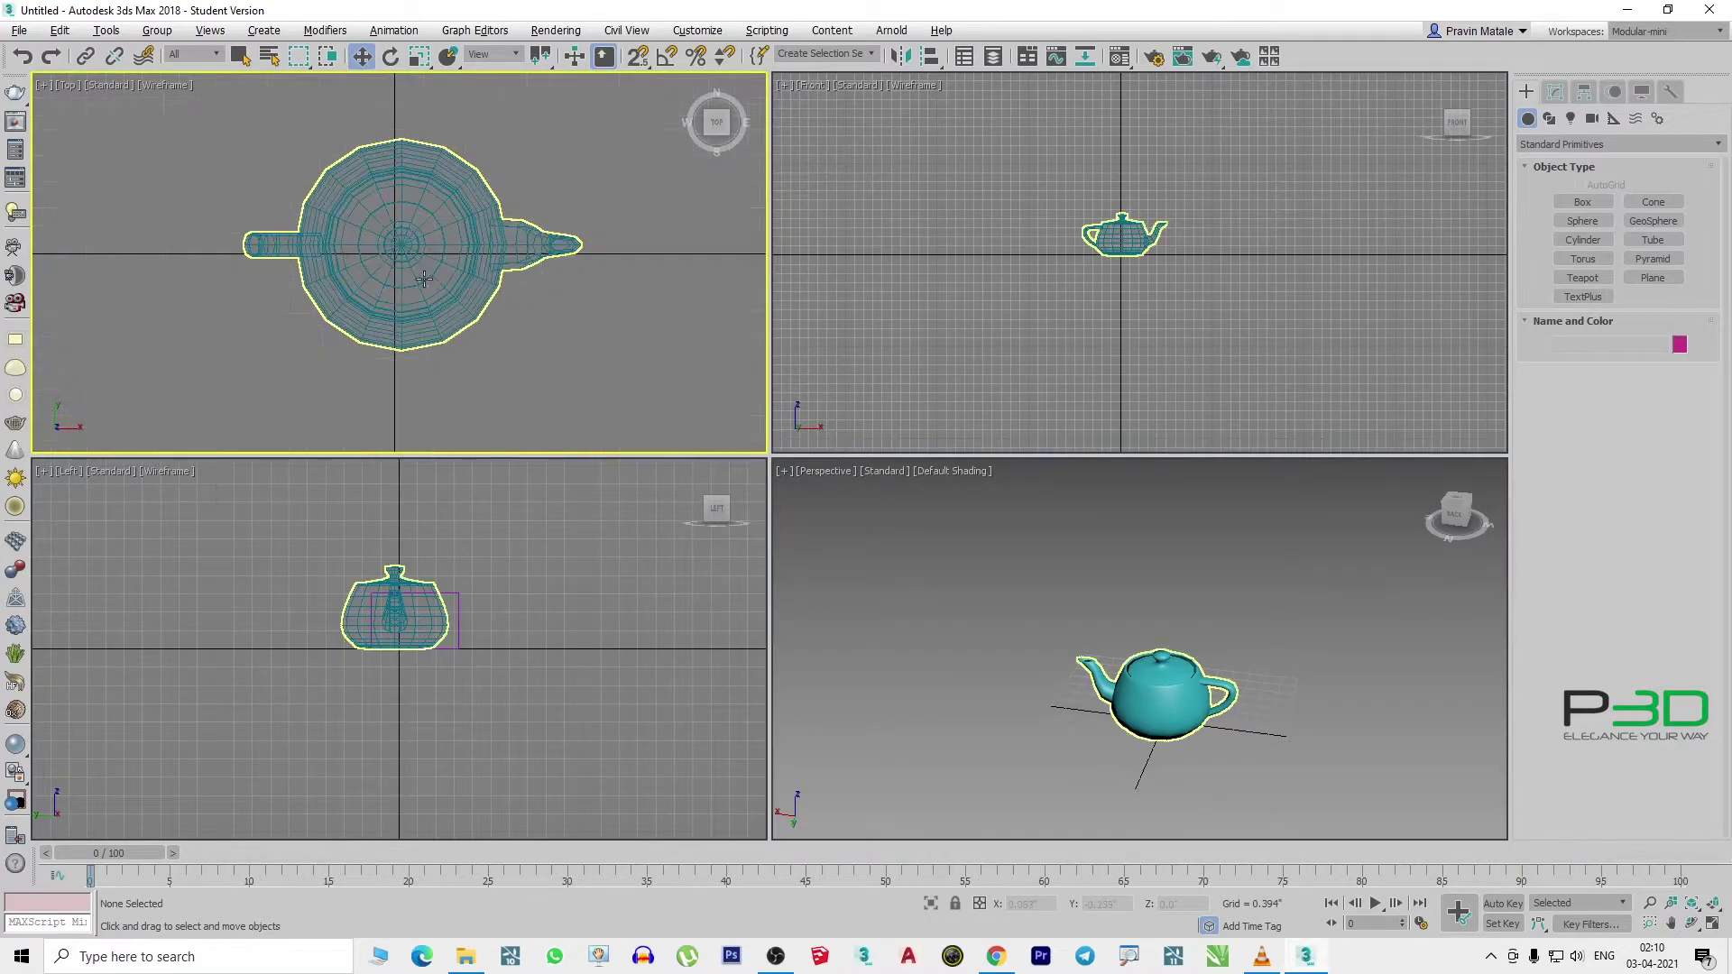
middle_click_drag(423, 271, 430, 289)
left_click(979, 672)
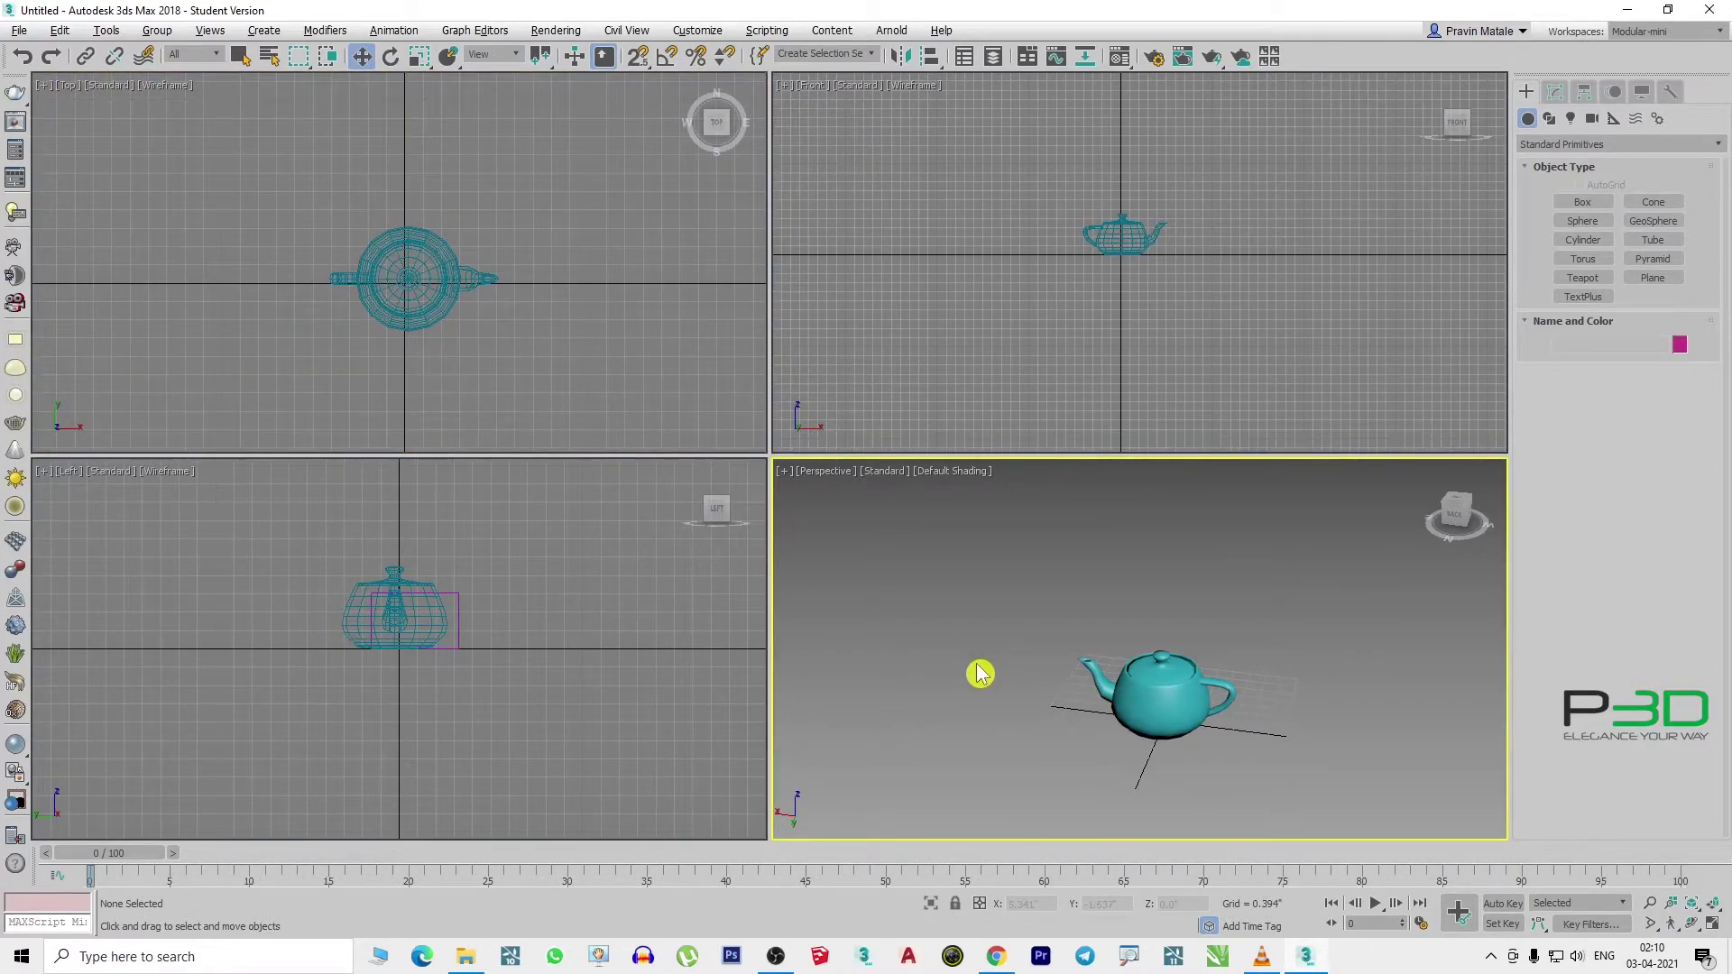
key("alt+w")
middle_click_drag(856, 656, 672, 633)
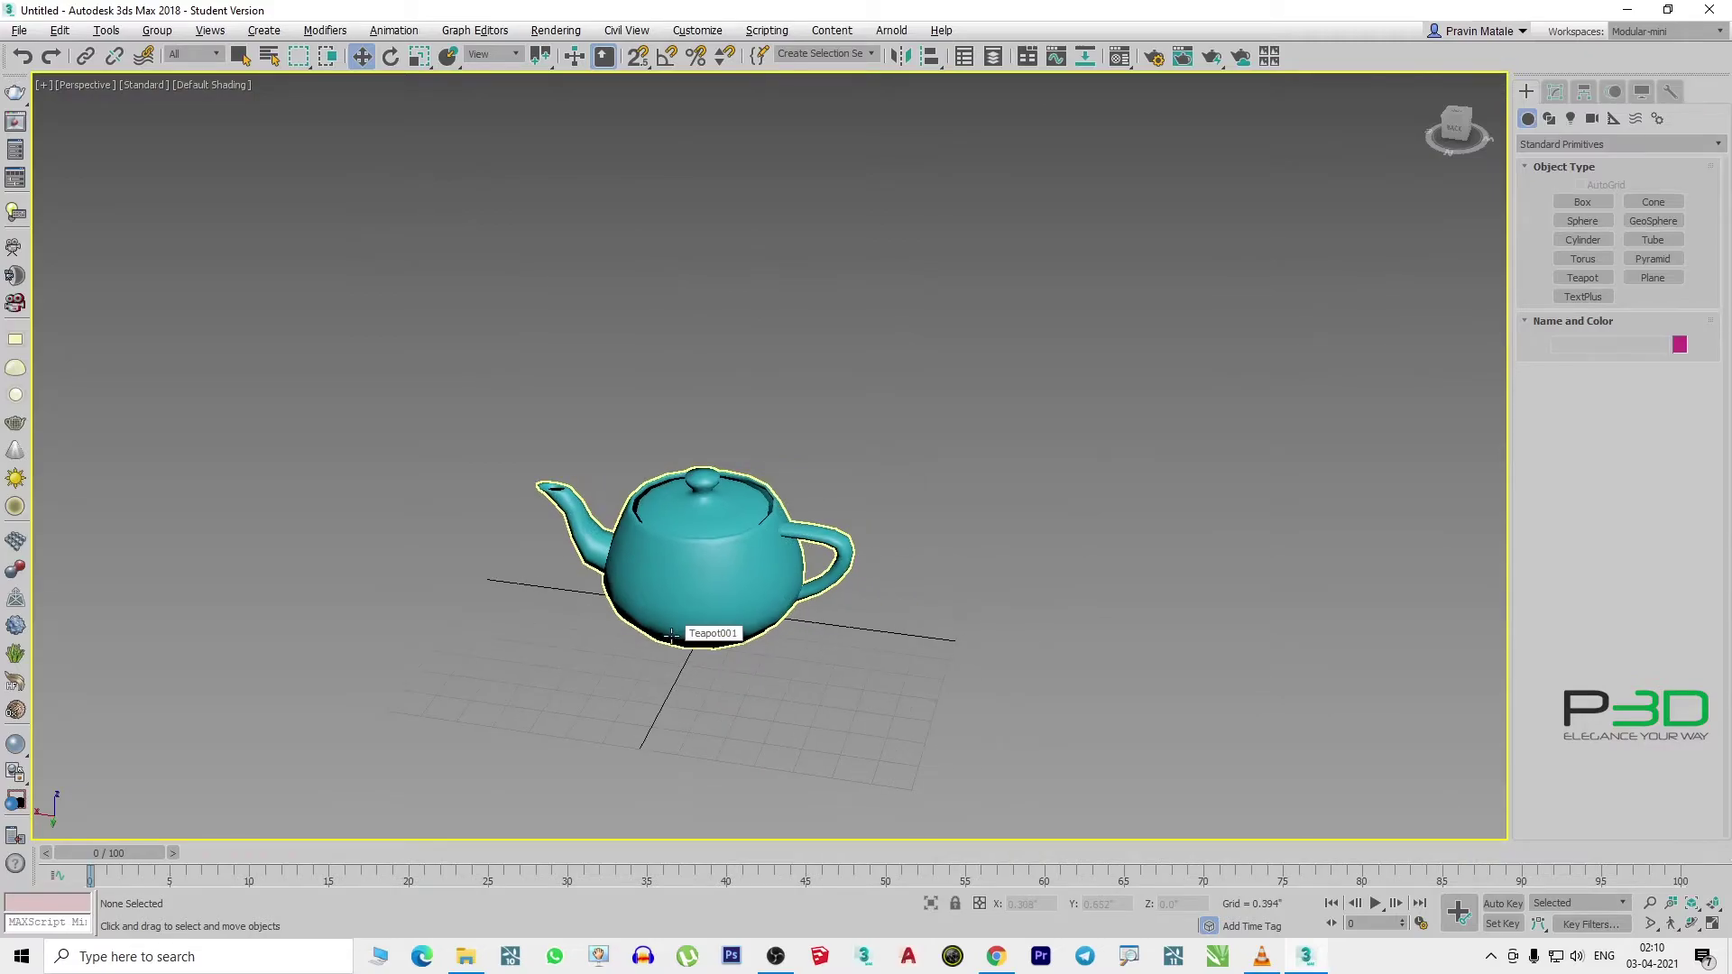
- Switch the full view to Top, zoom in and select Teapot001
key("super+shift")
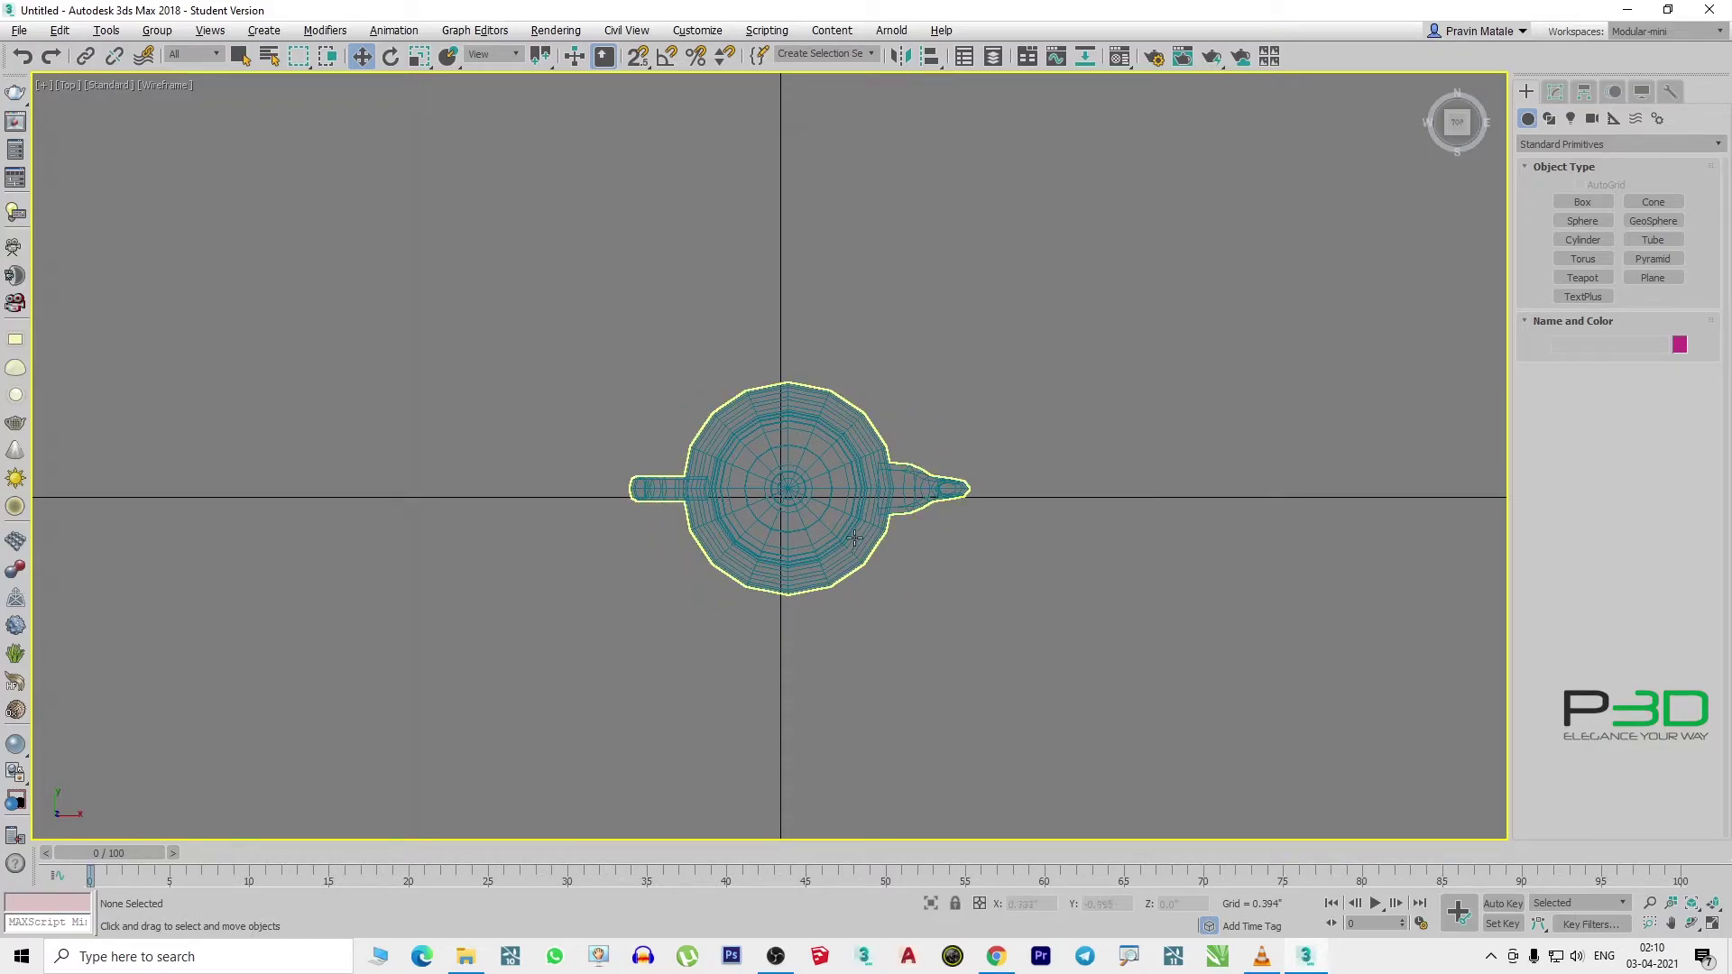
scroll(806, 503, "up", 3)
left_click(789, 484)
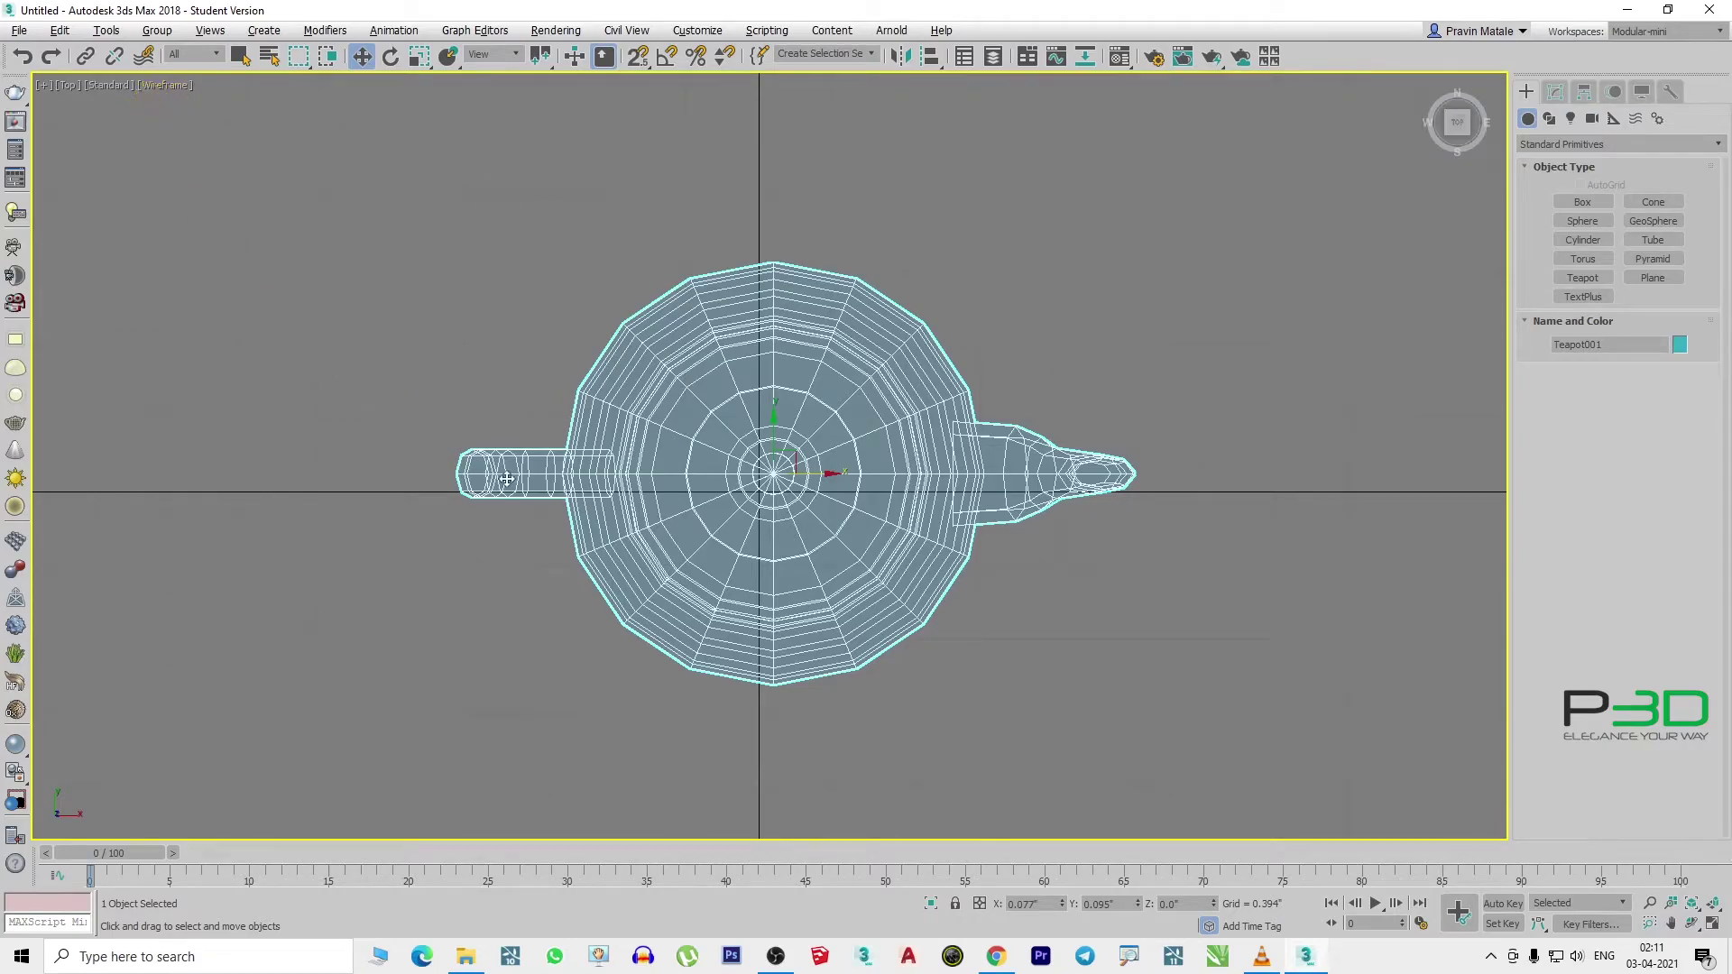
- Set viewport shading to Default Shading, then try the Facets look
left_click(169, 94)
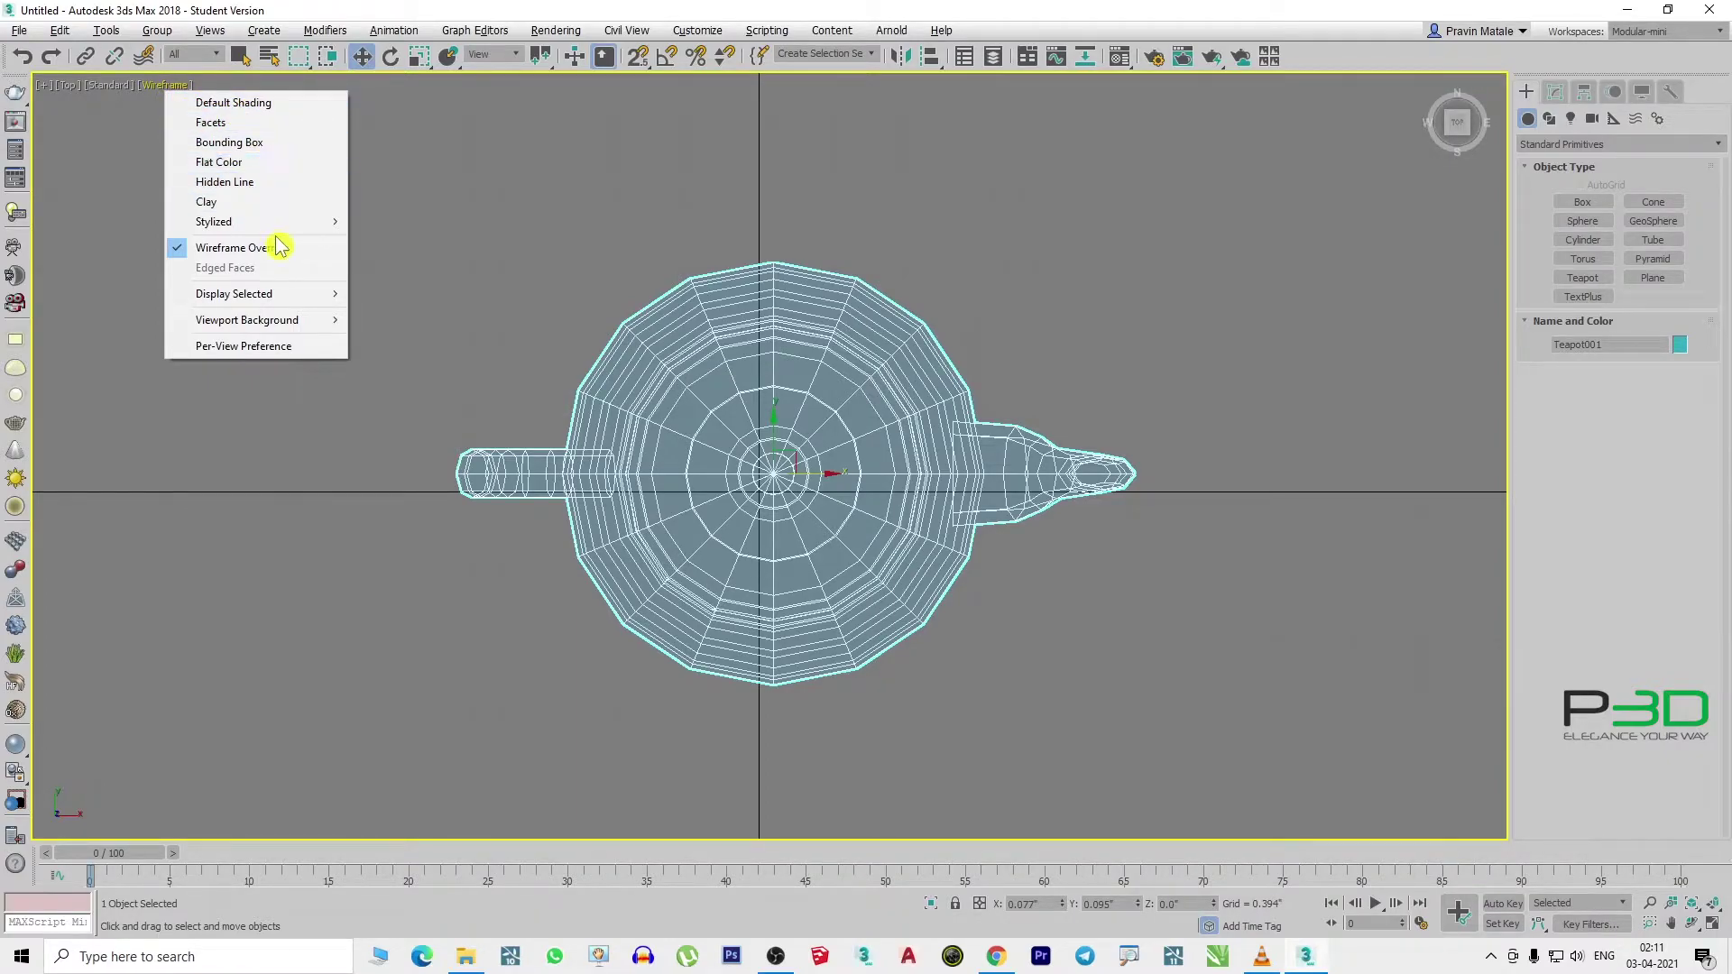
left_click(245, 102)
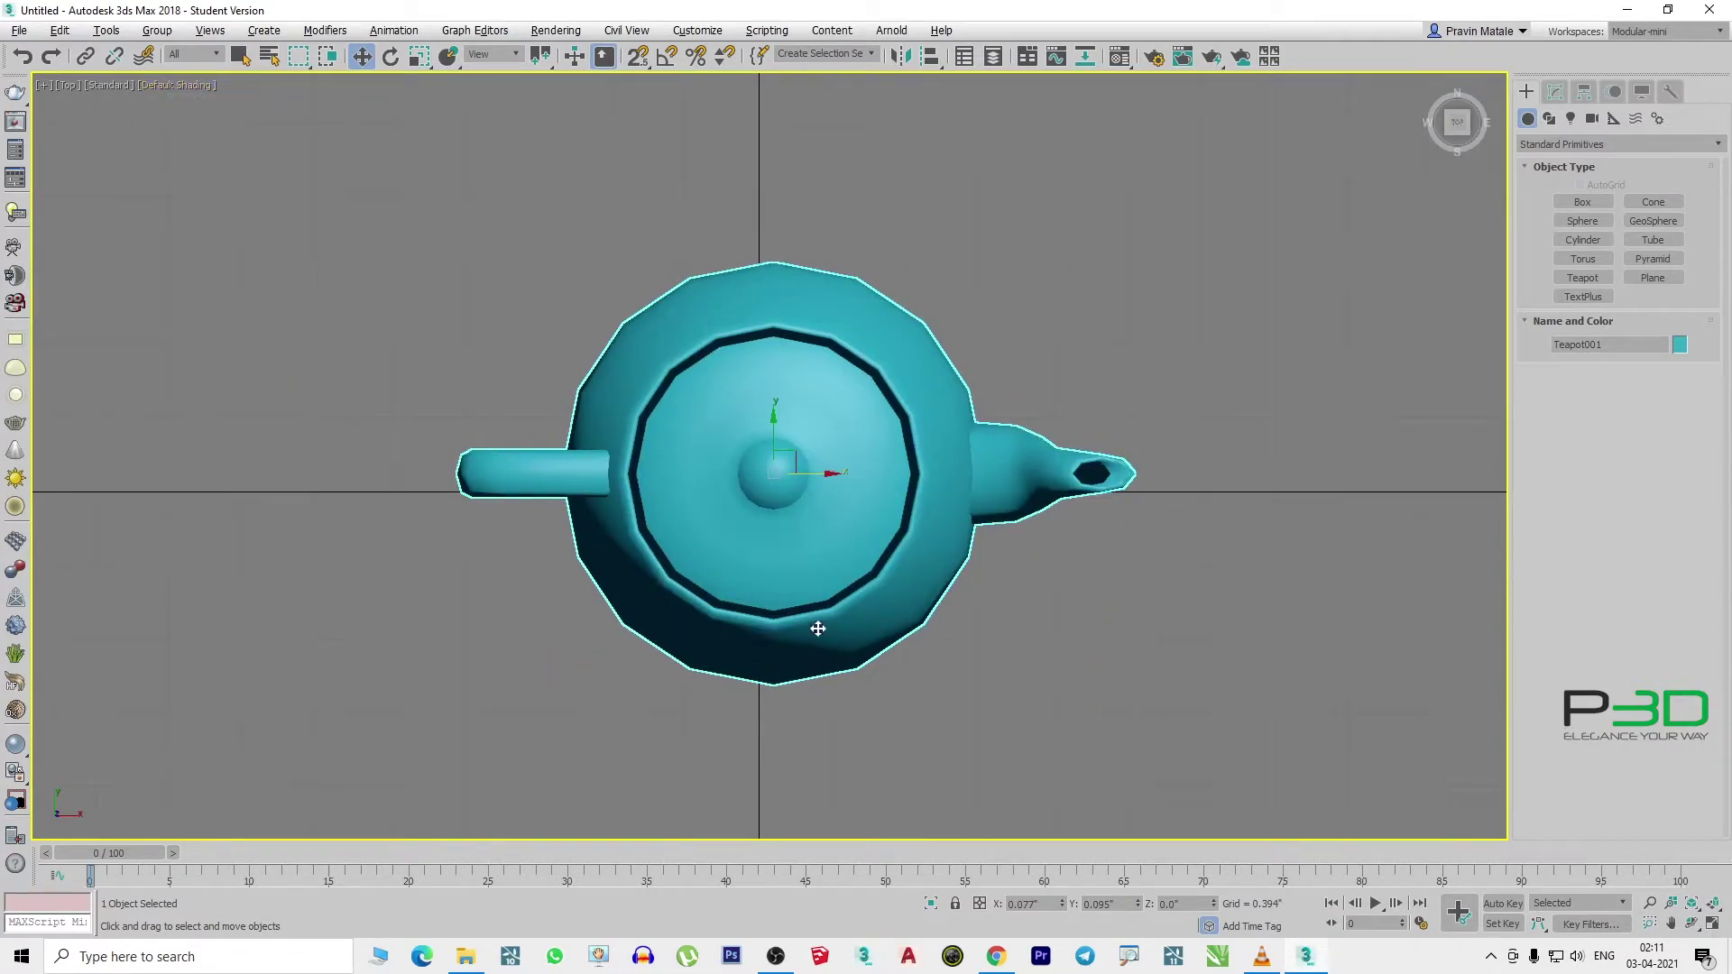
left_click(184, 87)
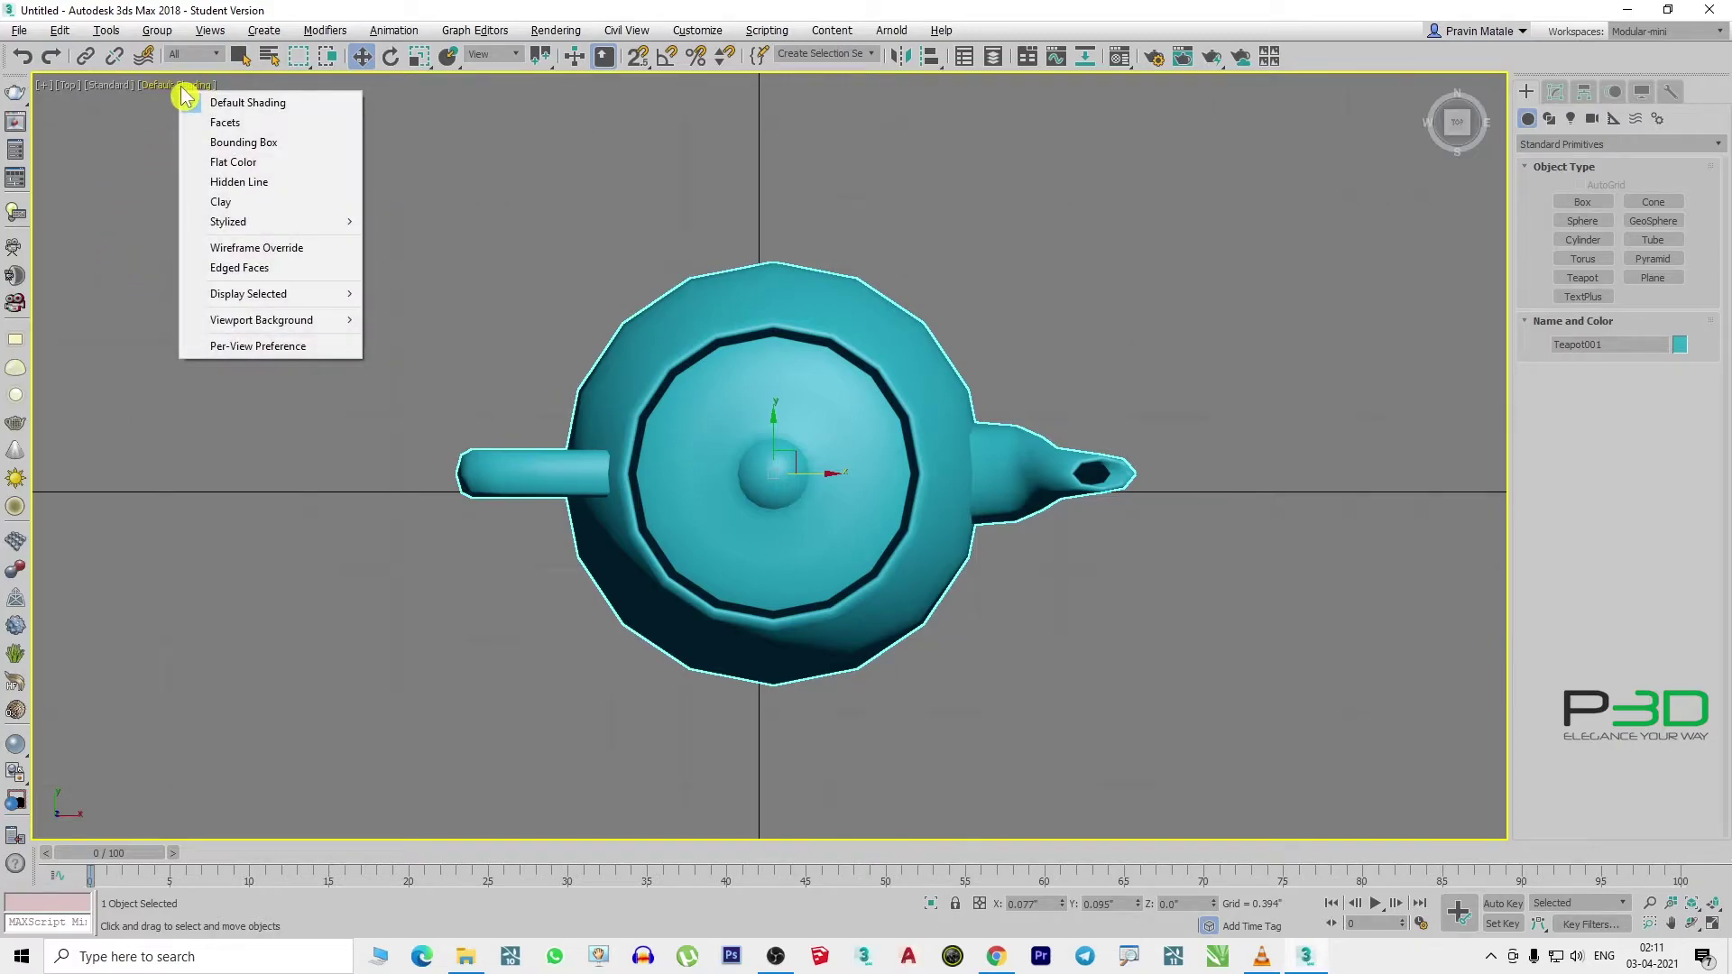
left_click(241, 124)
scroll(700, 336, "up", 6)
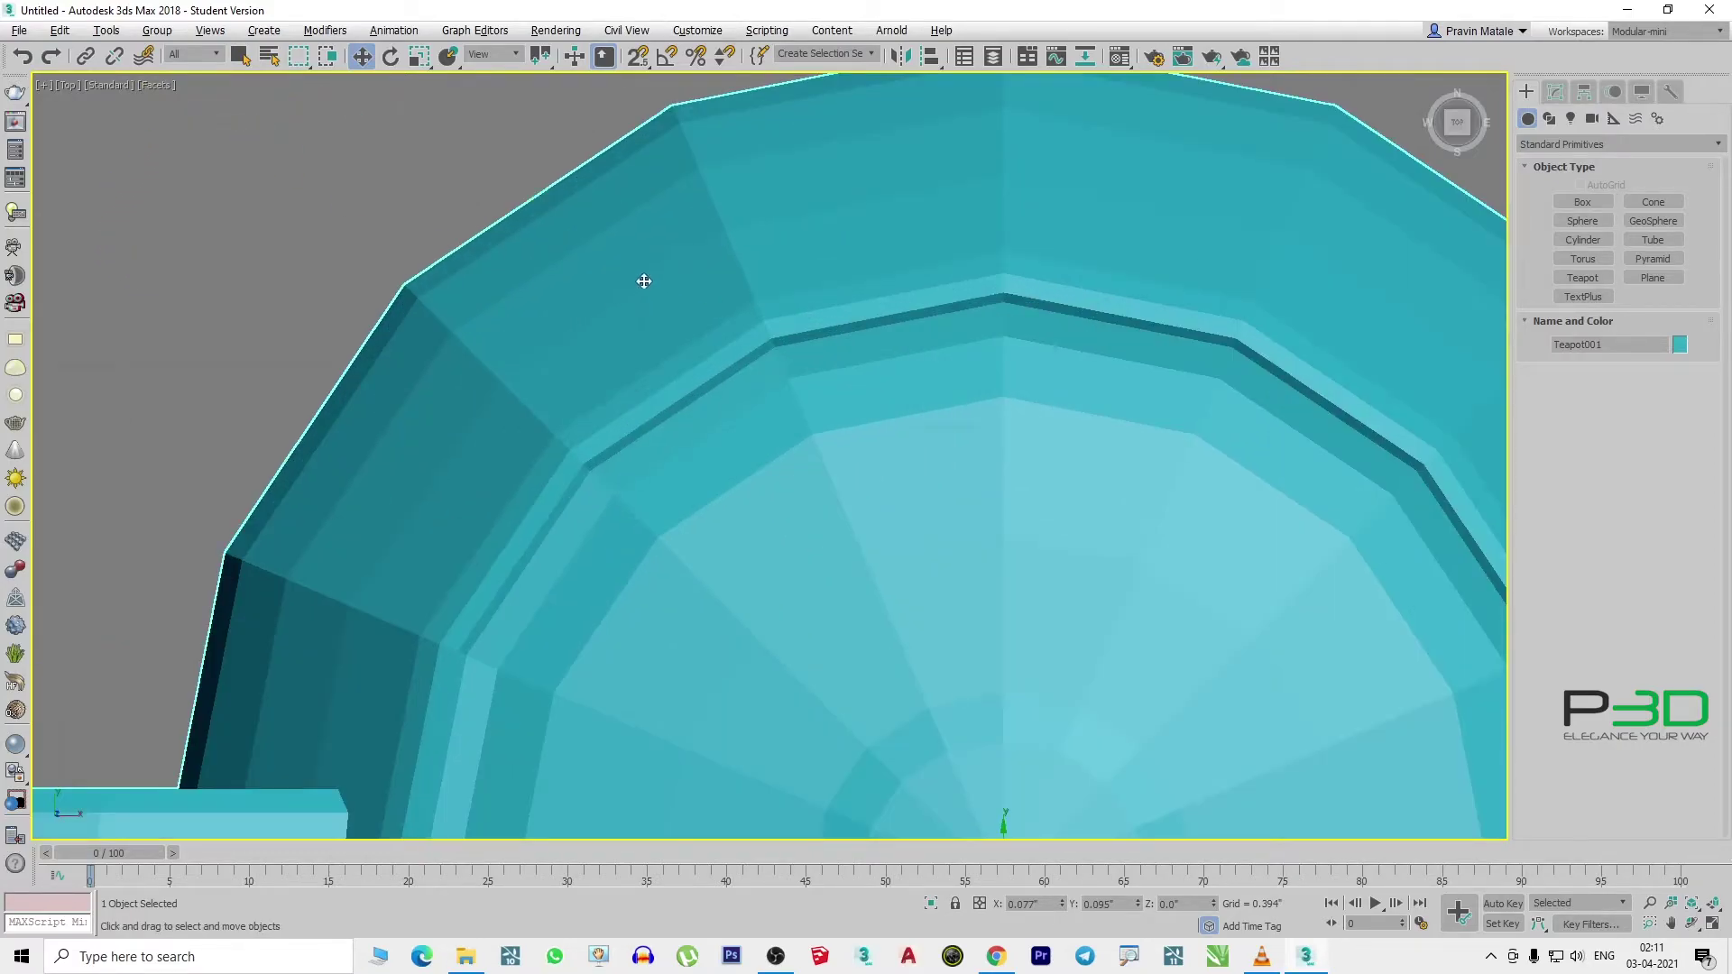
- Return the Top view to Default Shading and zoom out to the whole teapot
left_click(155, 85)
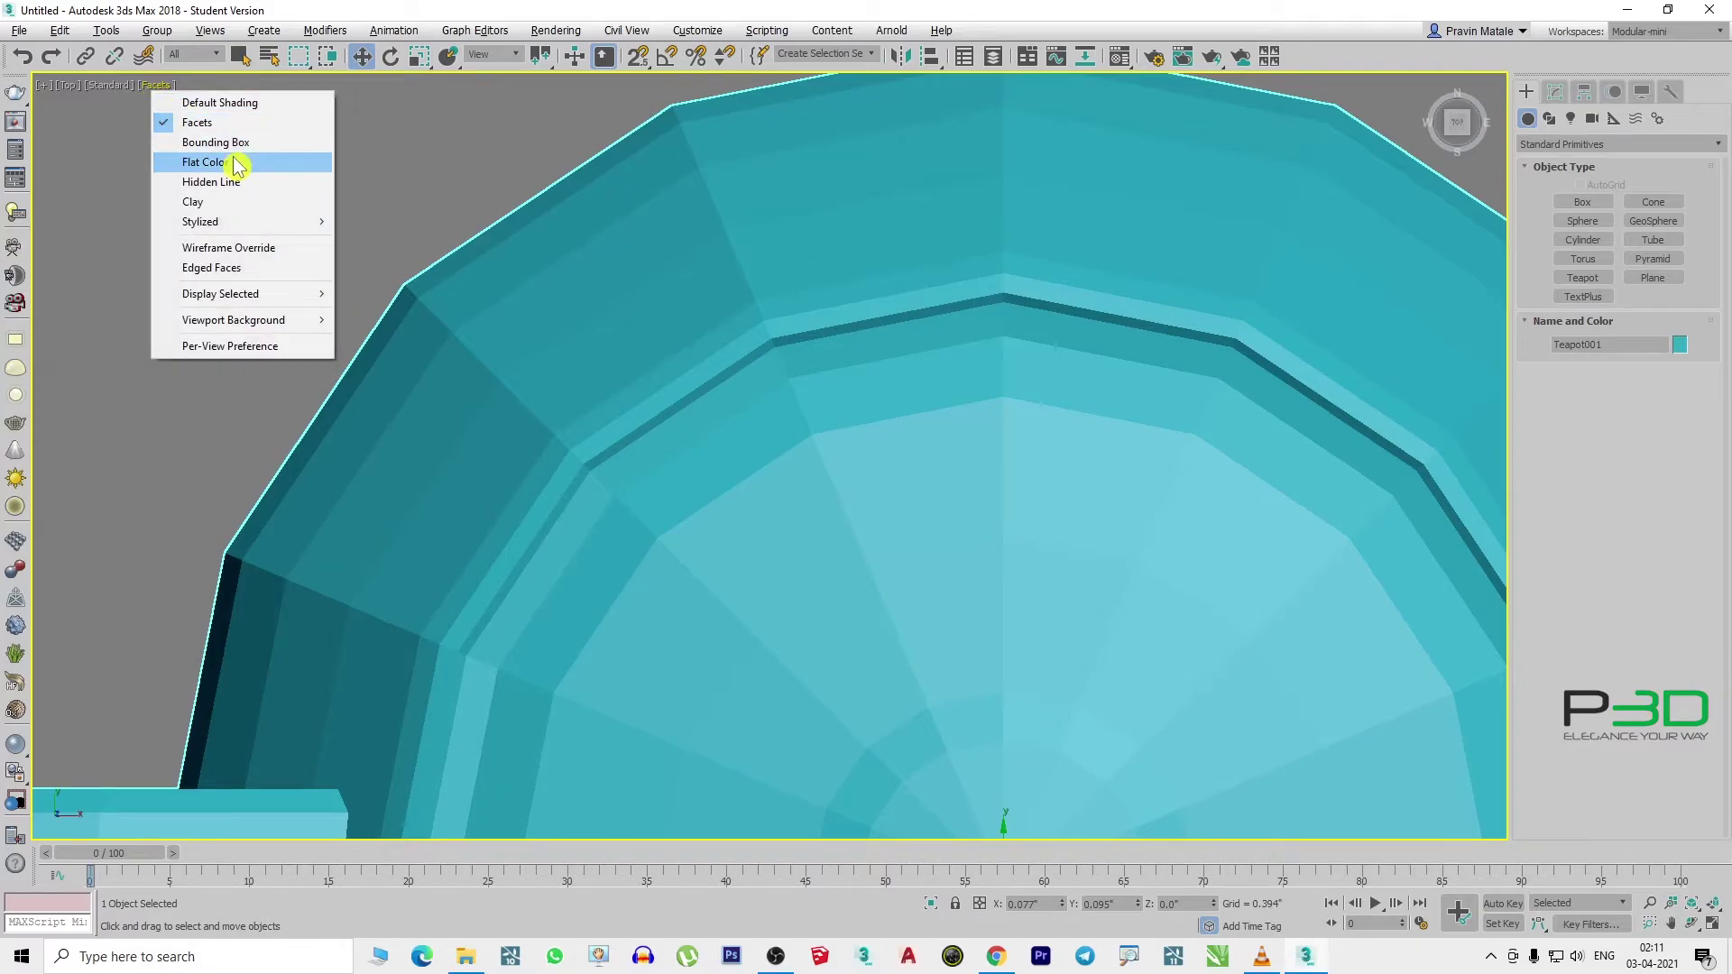
left_click(214, 103)
scroll(580, 495, "down", 3)
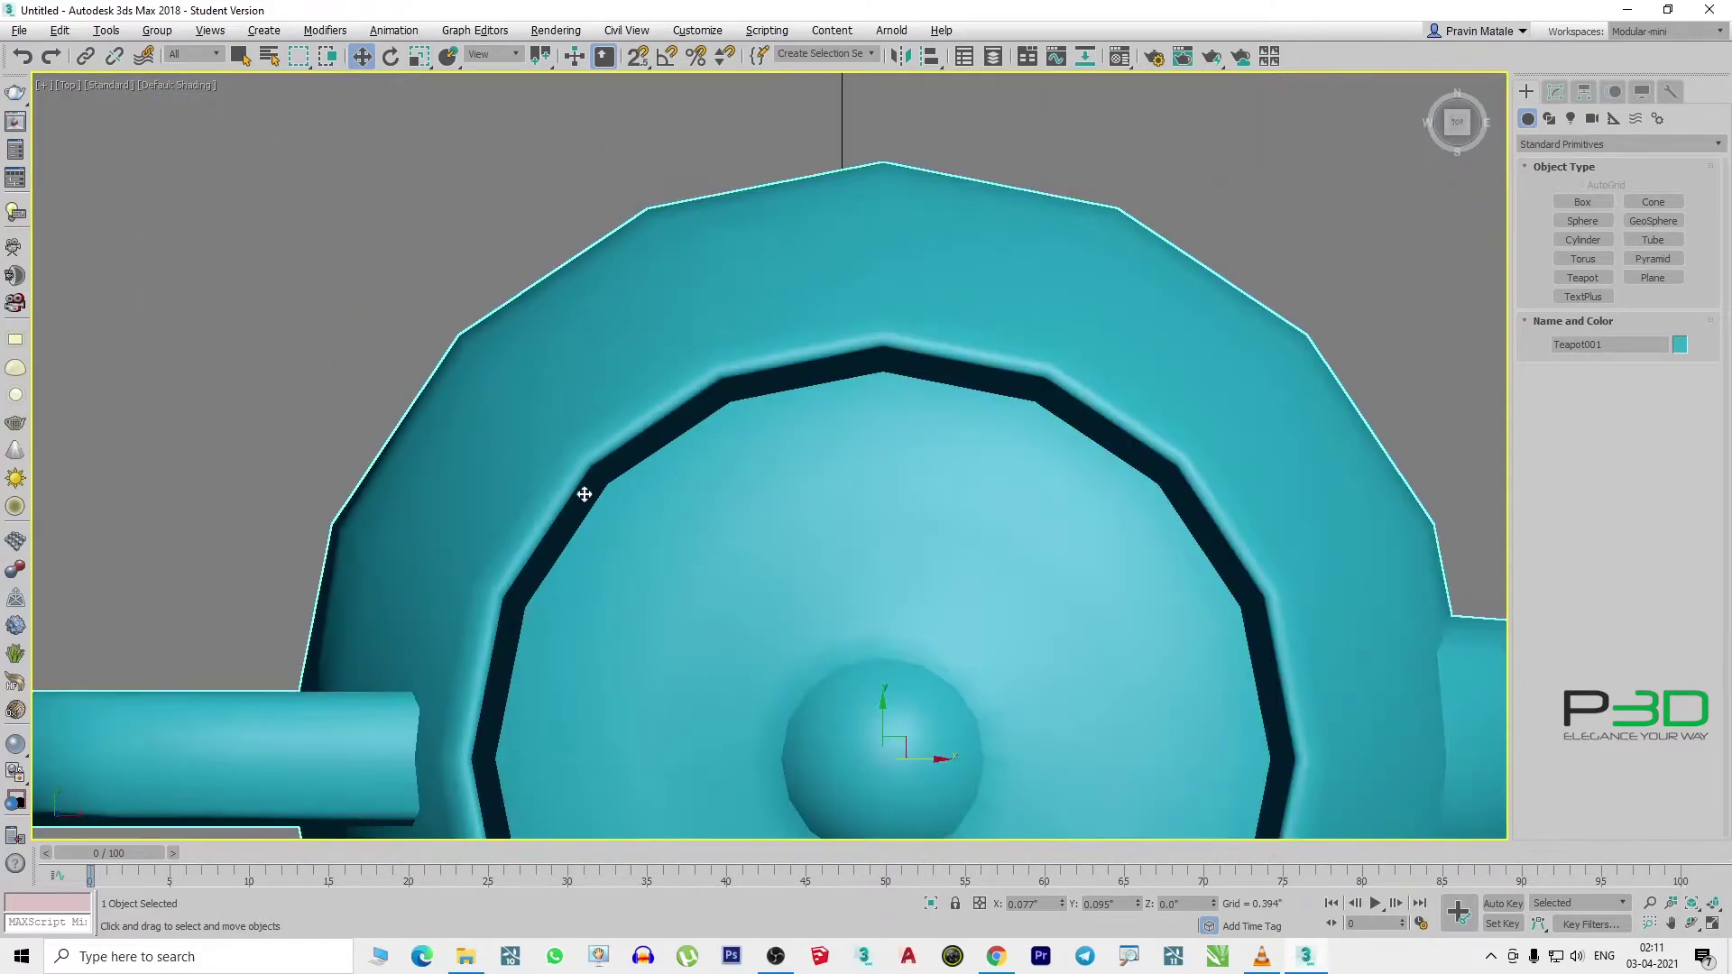
scroll(586, 502, "down", 3)
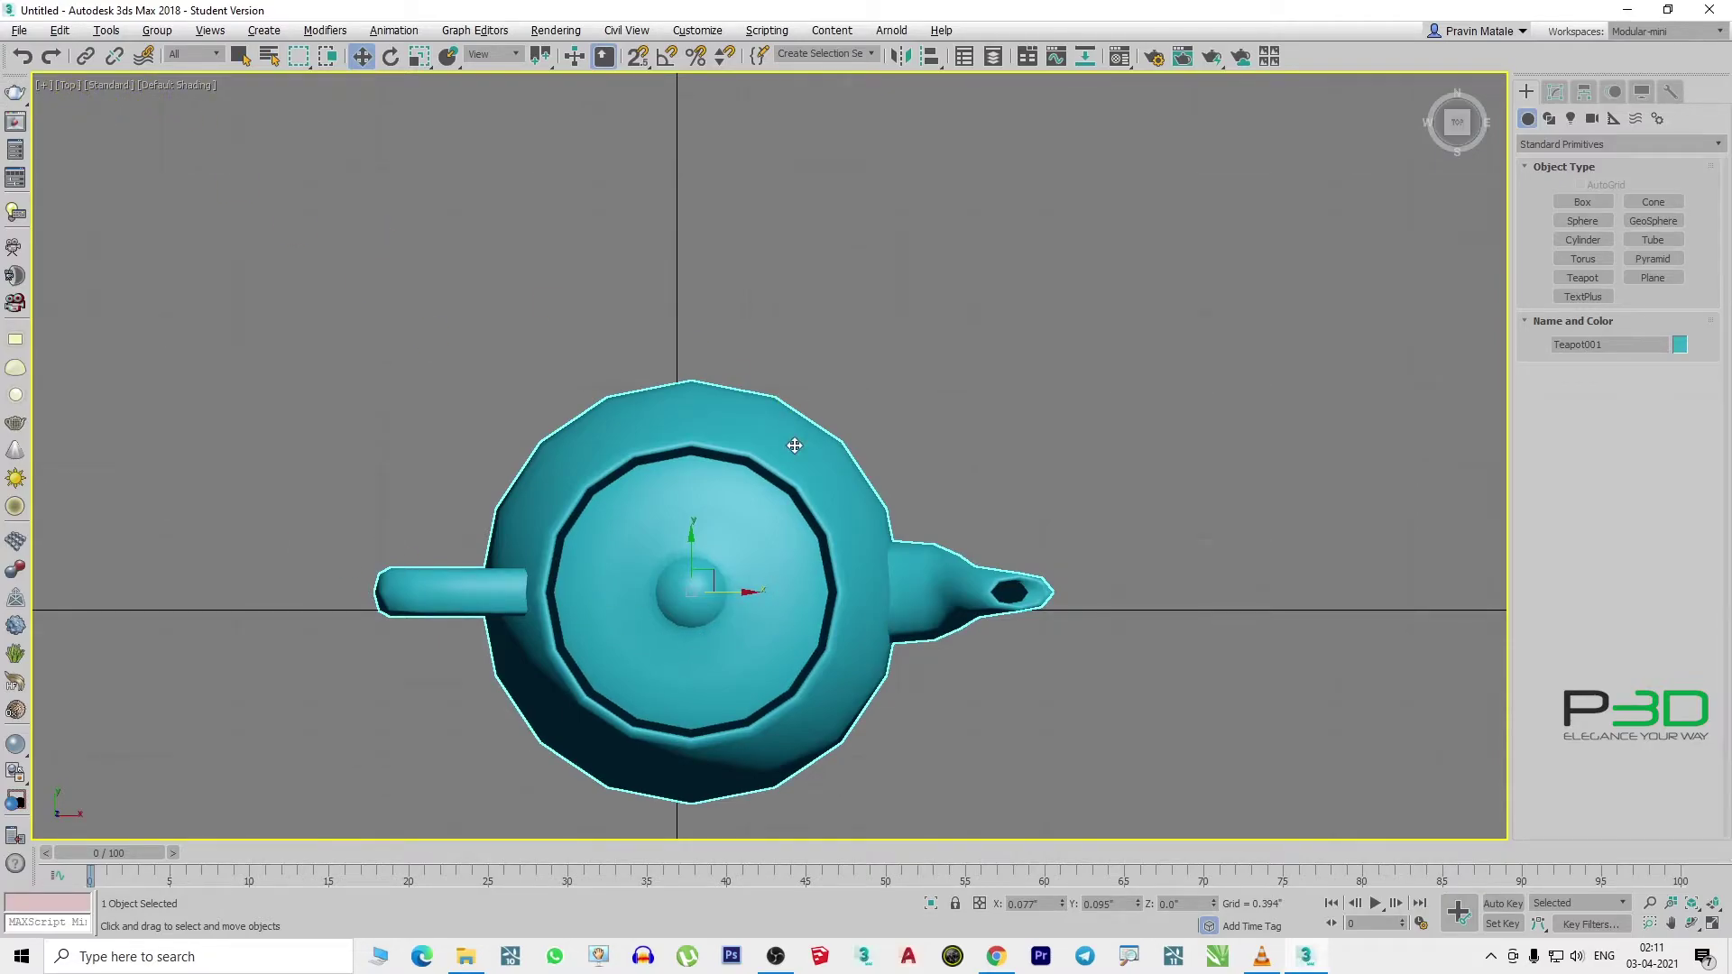
- View the teapot from the Left view, zooming in and out
key("l")
scroll(763, 390, "up", 5)
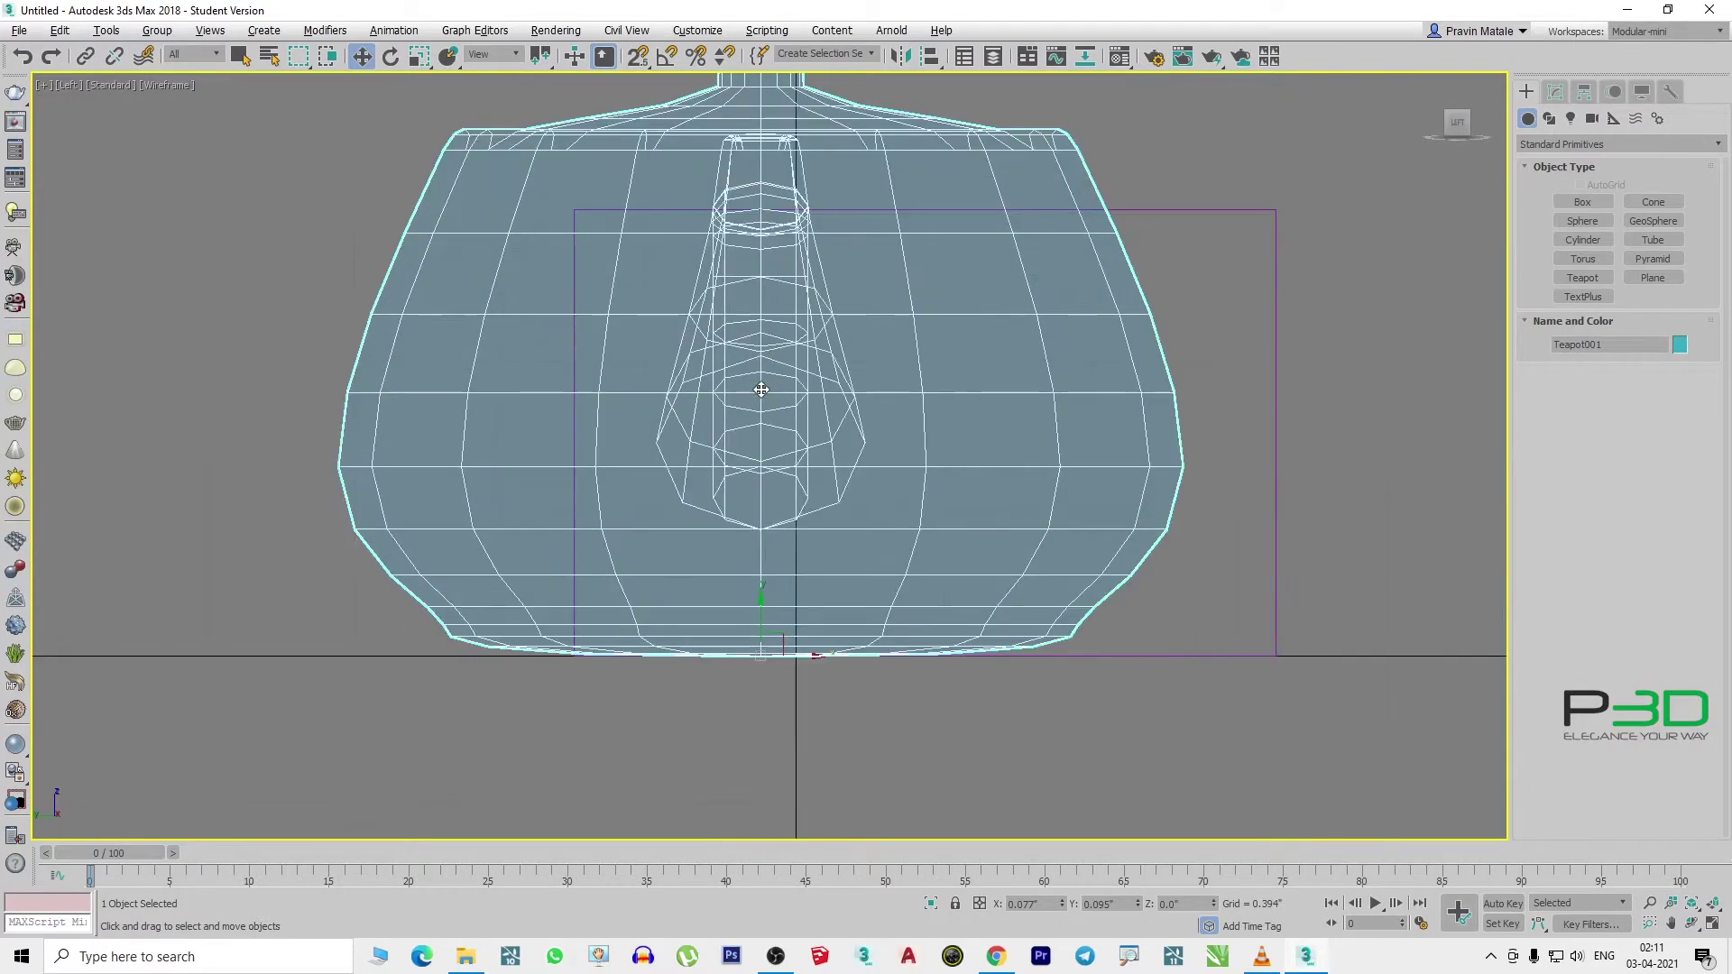
scroll(785, 553, "down", 1)
scroll(781, 568, "down", 2)
scroll(778, 578, "down", 1)
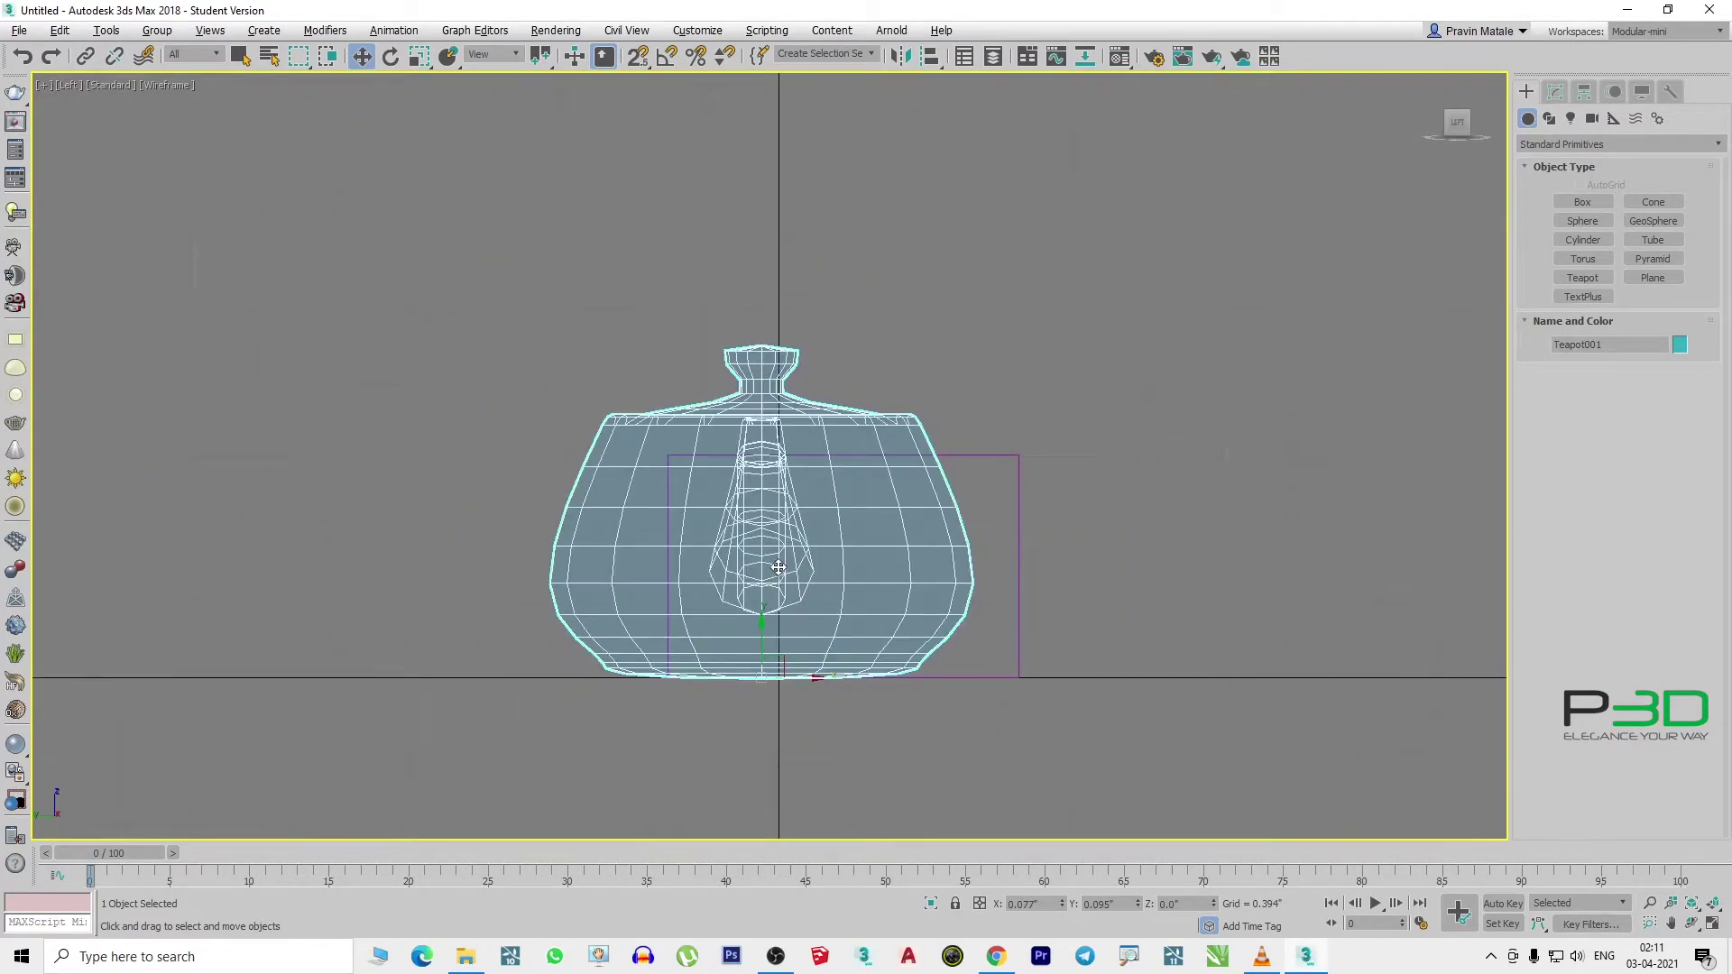
scroll(781, 562, "down", 2)
scroll(786, 564, "up", 3)
scroll(793, 568, "up", 1)
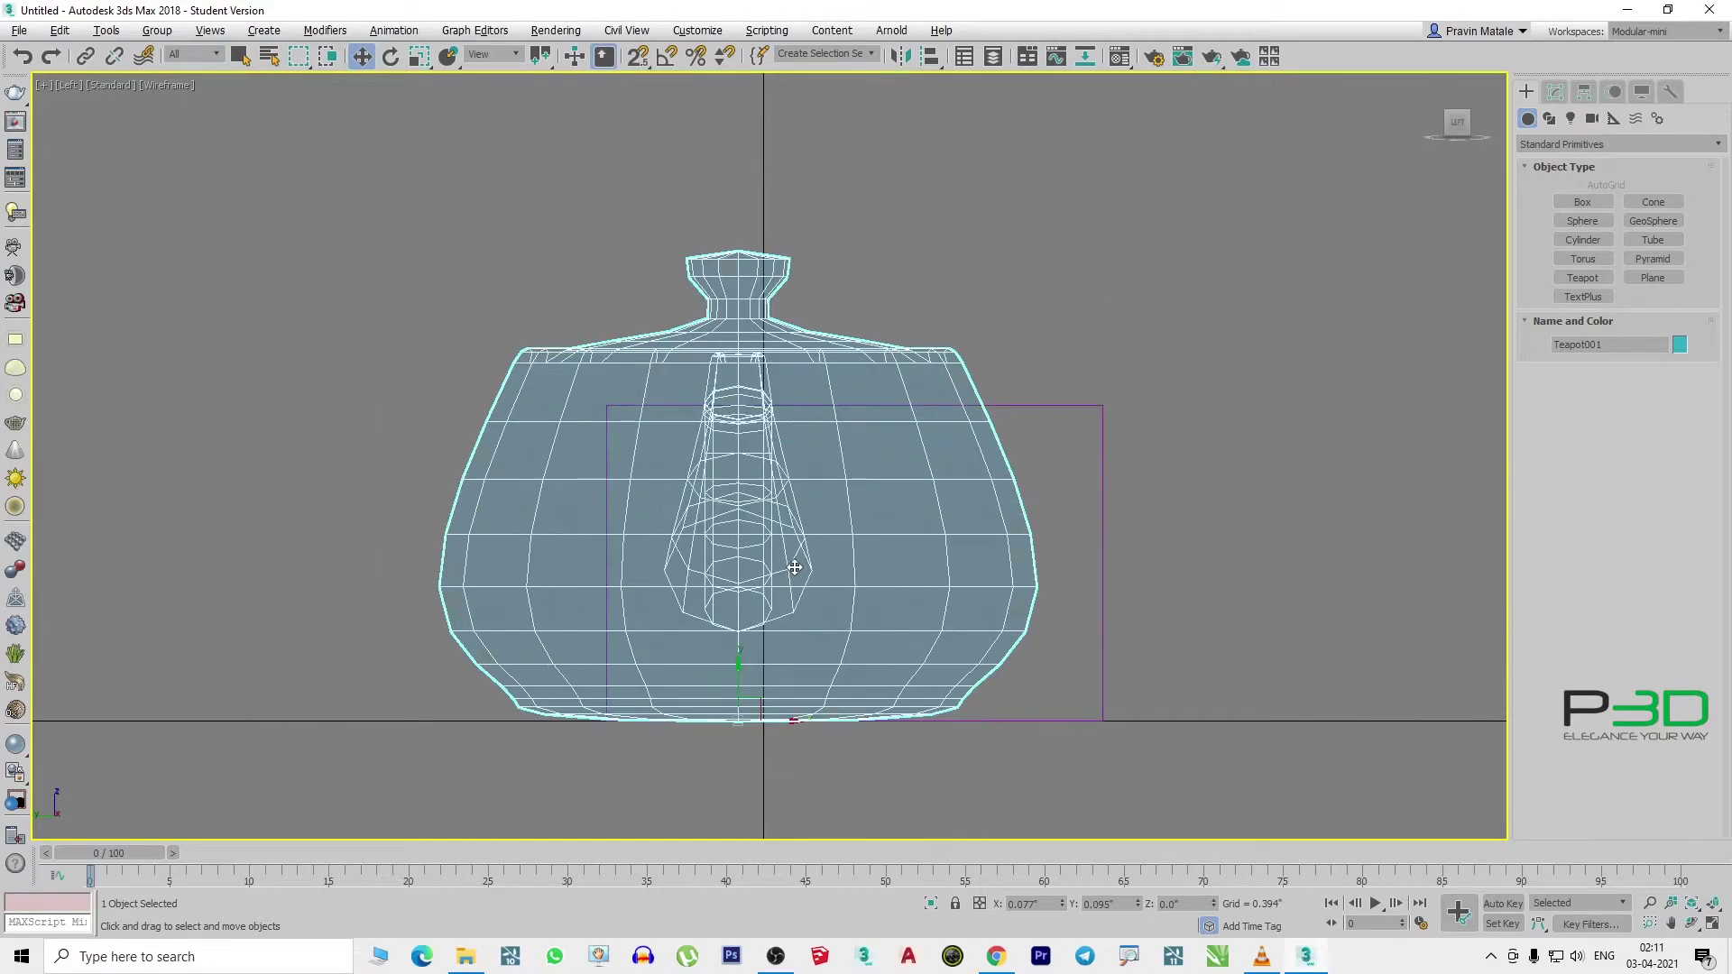
- Switch to the Front view, zooming and panning to frame the teapot
key("f")
scroll(741, 384, "up", 5)
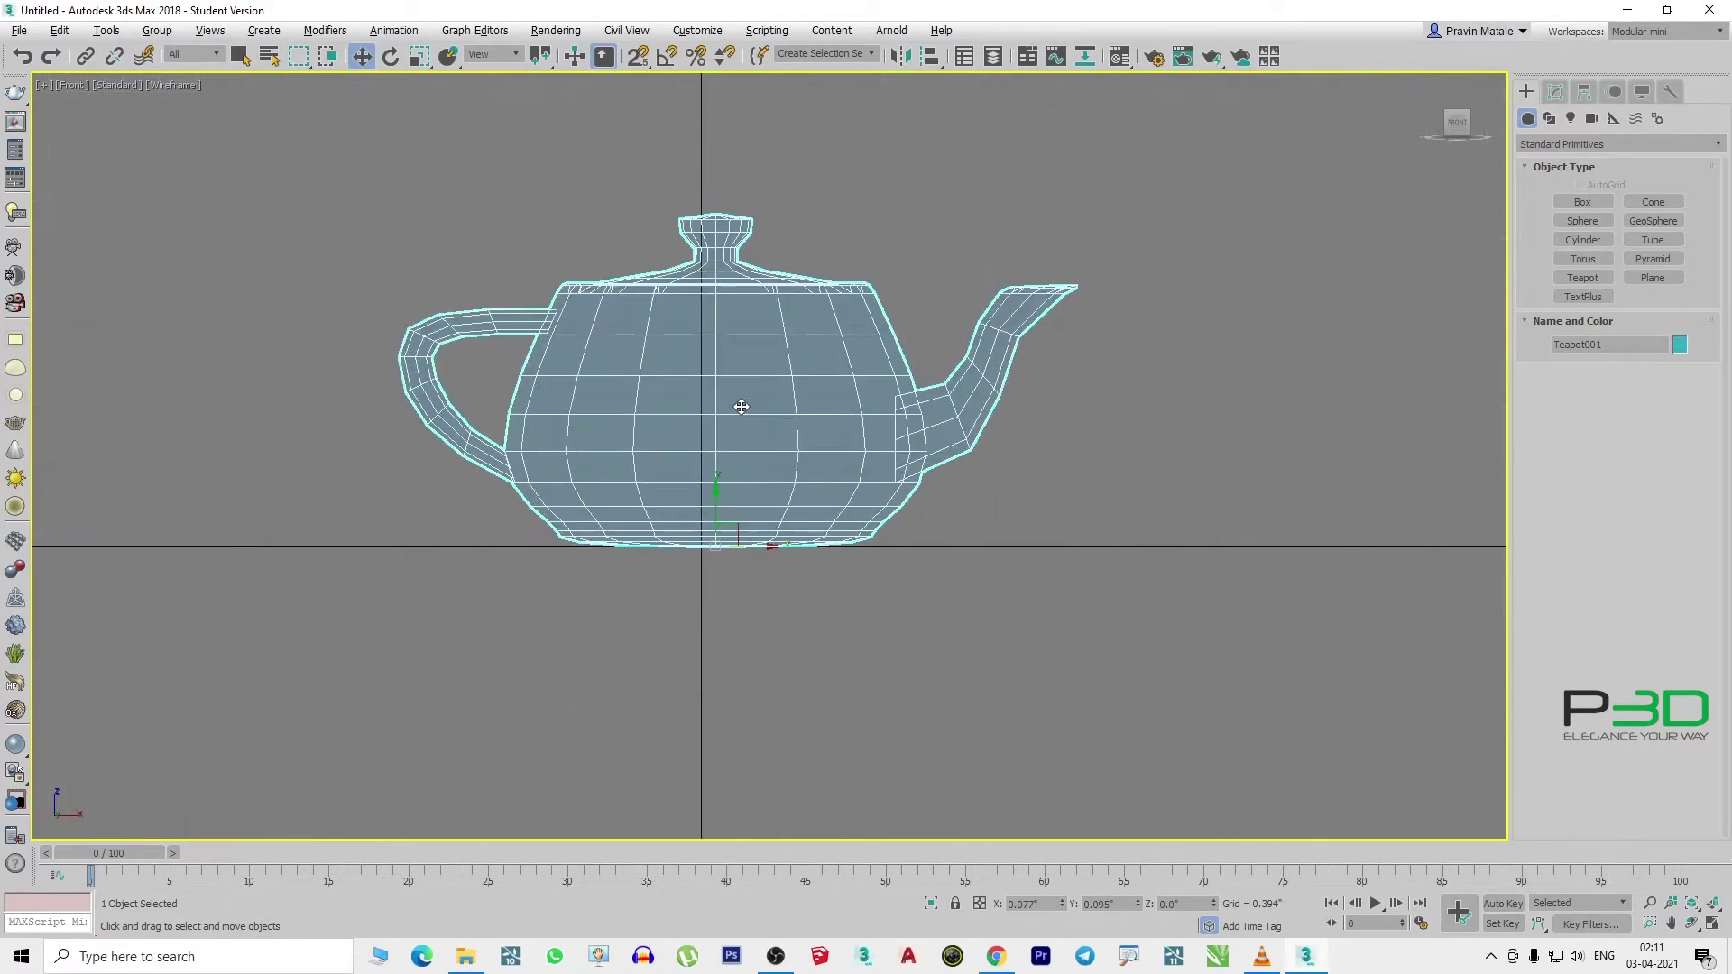
scroll(736, 390, "up", 2)
scroll(749, 397, "down", 1)
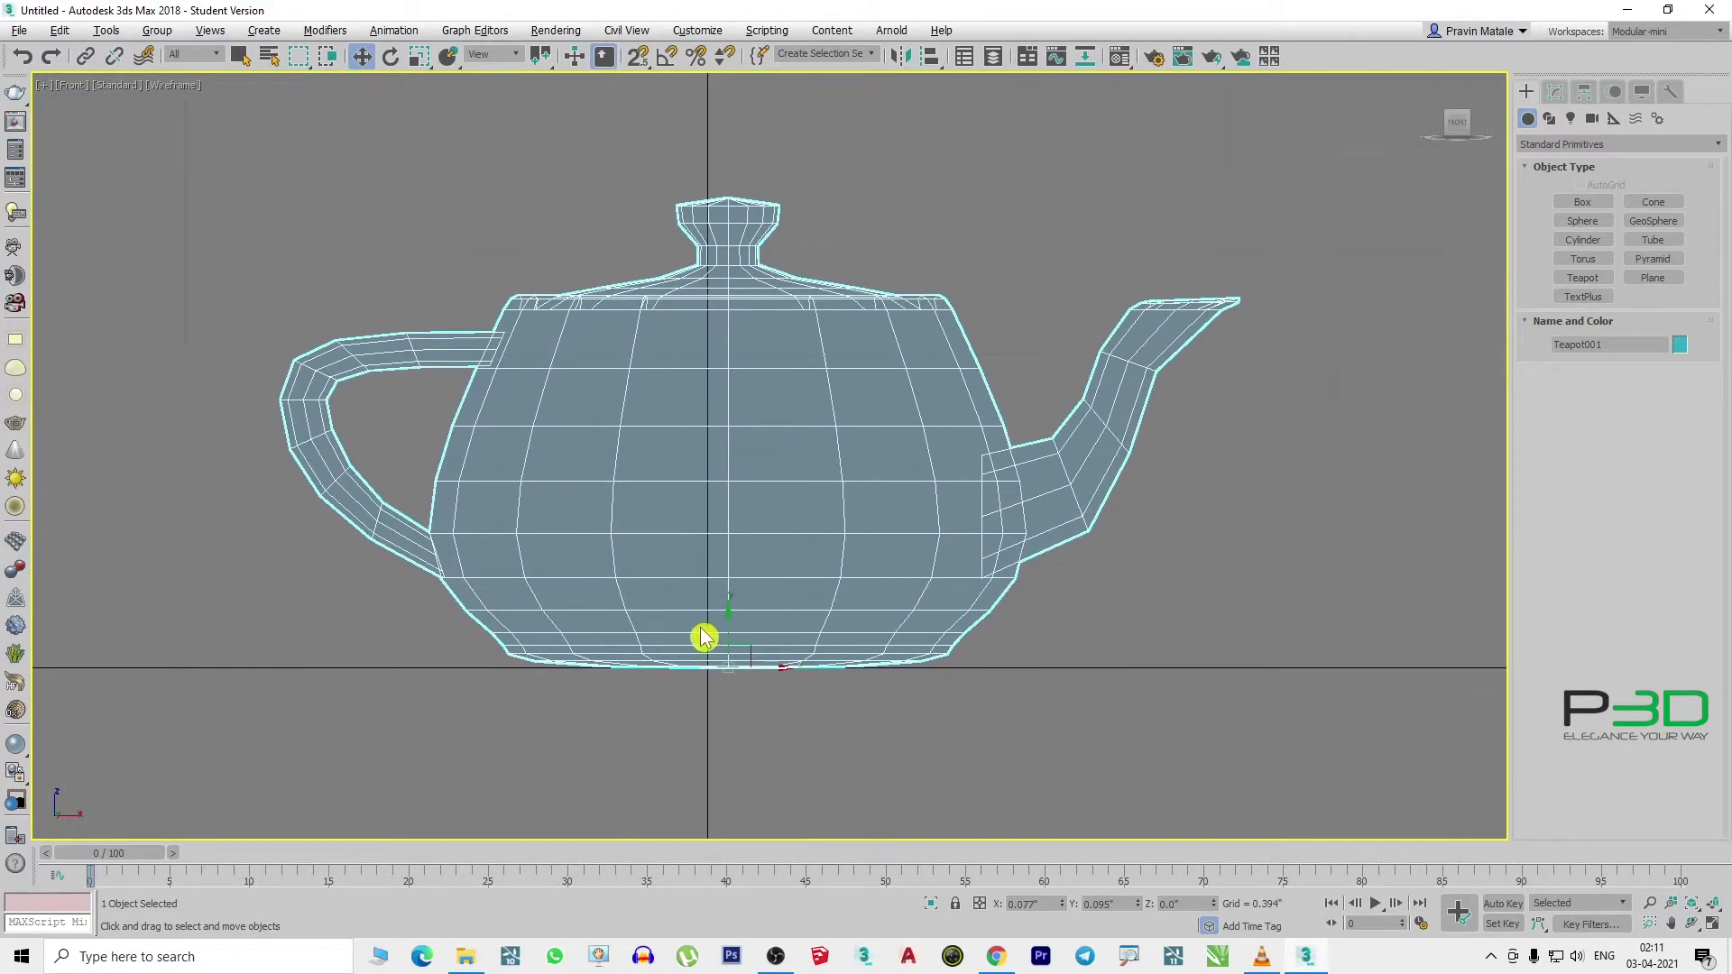
scroll(426, 514, "down", 3)
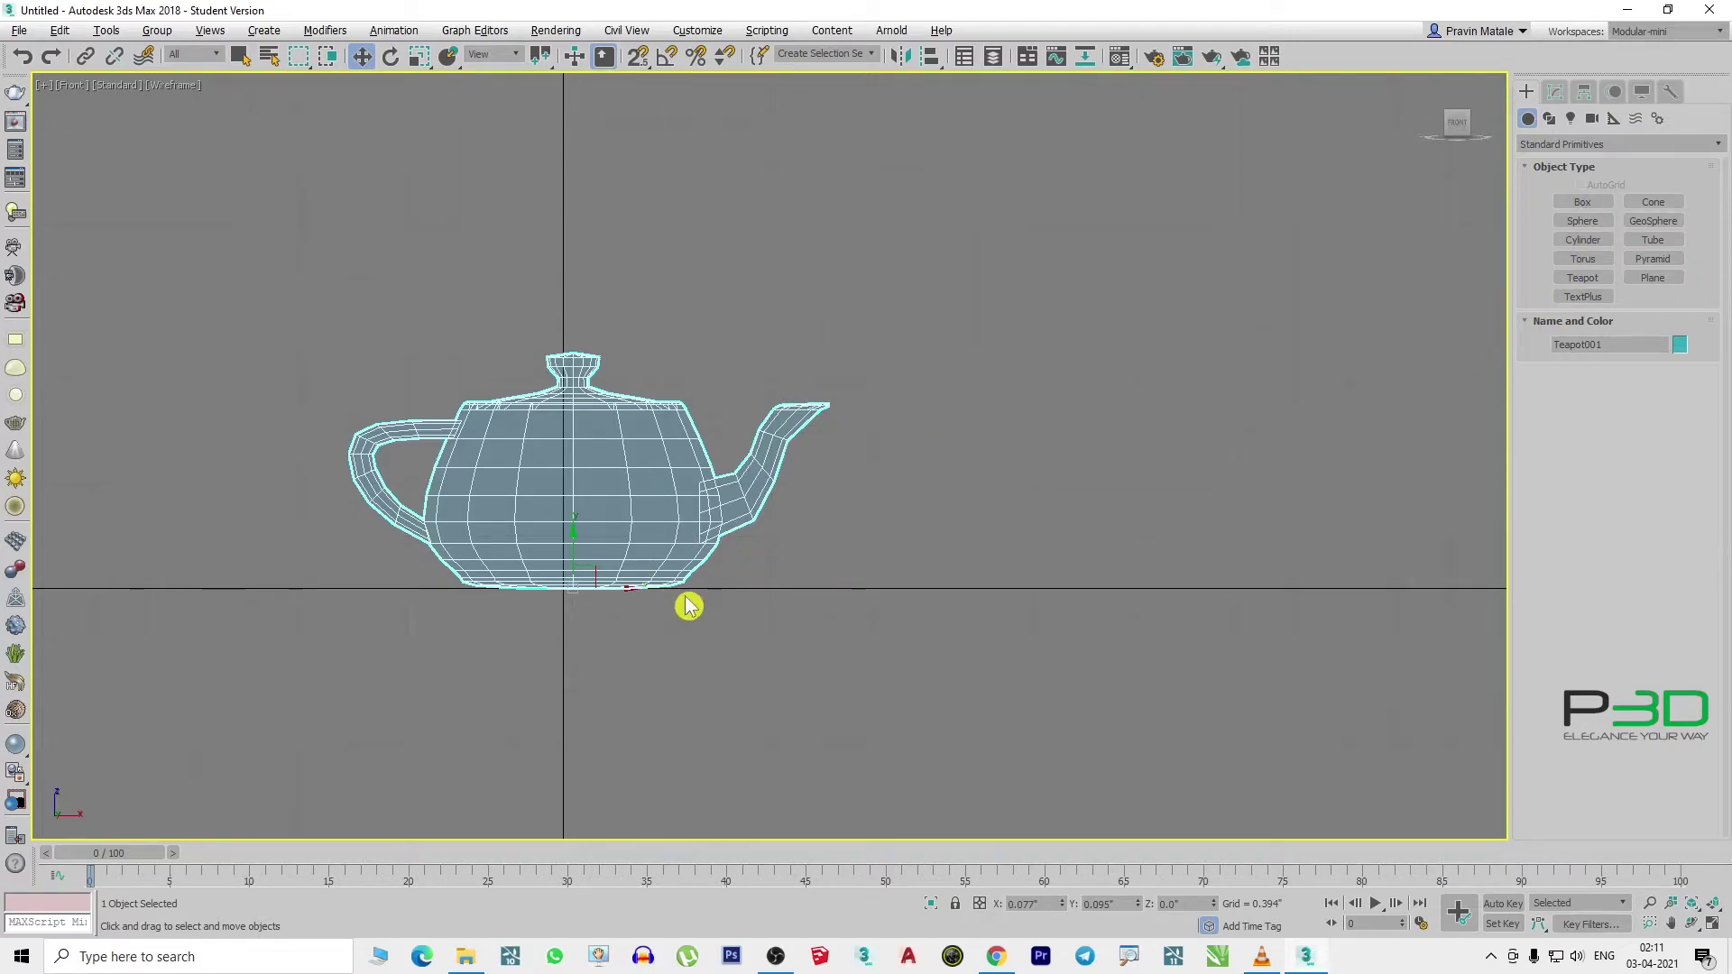
scroll(631, 631, "down", 3)
middle_click_drag(654, 630, 915, 437)
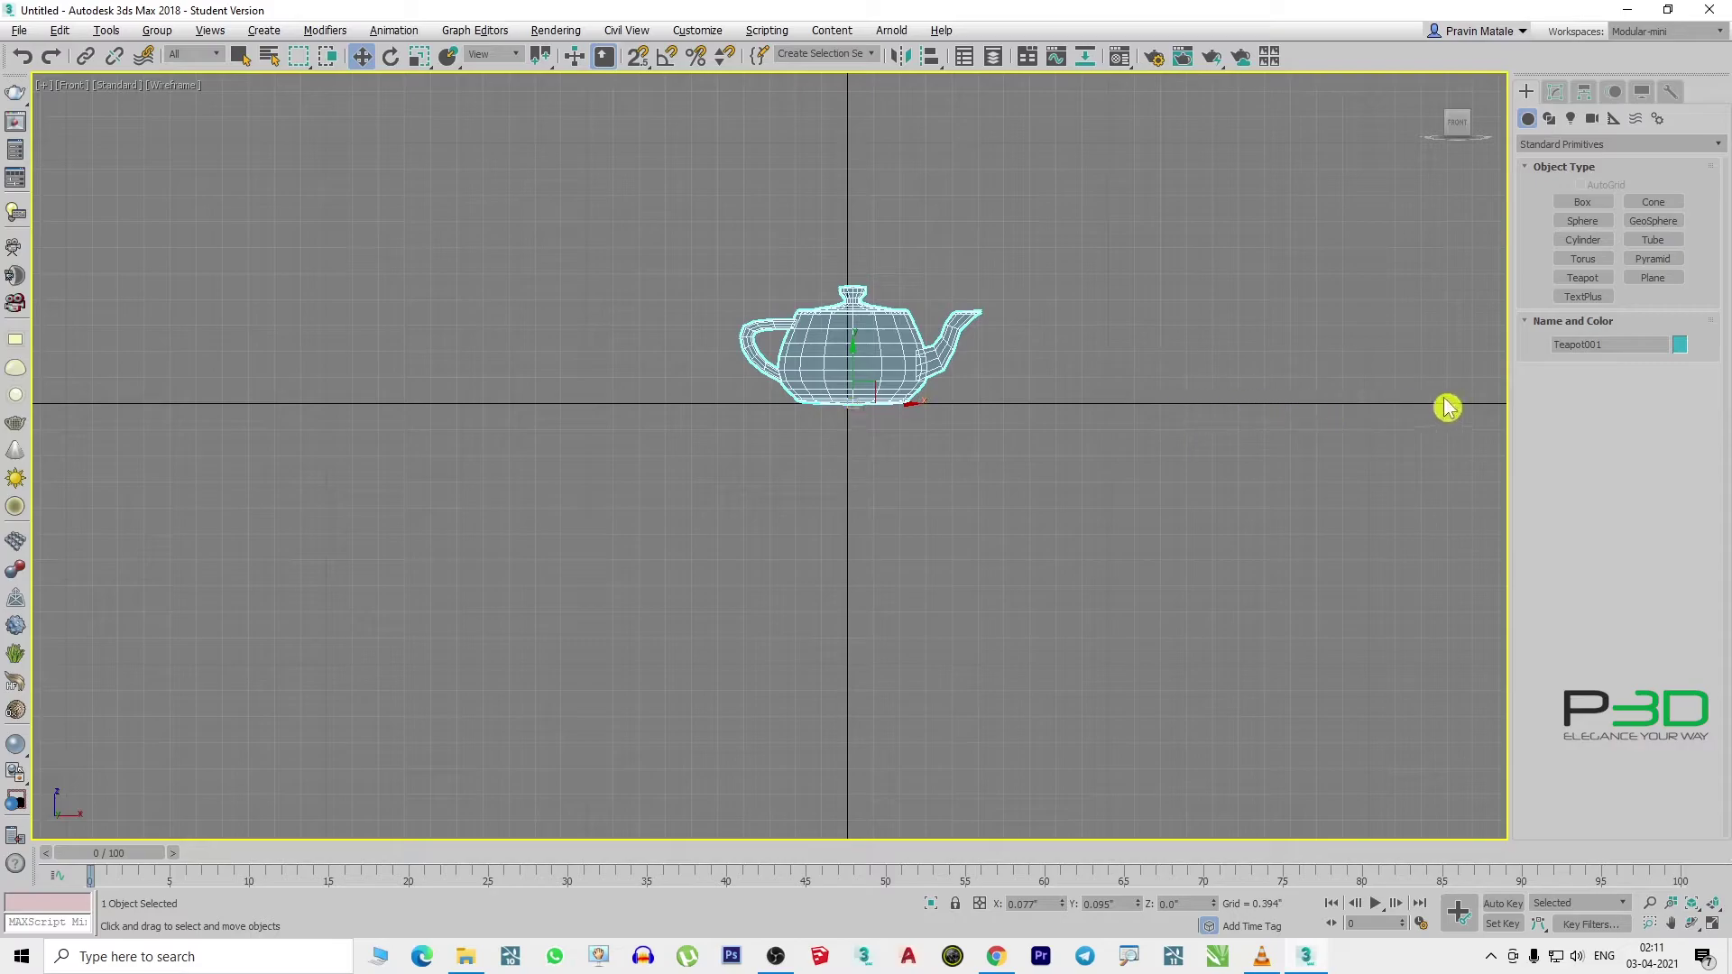
middle_click_drag(911, 465, 791, 510)
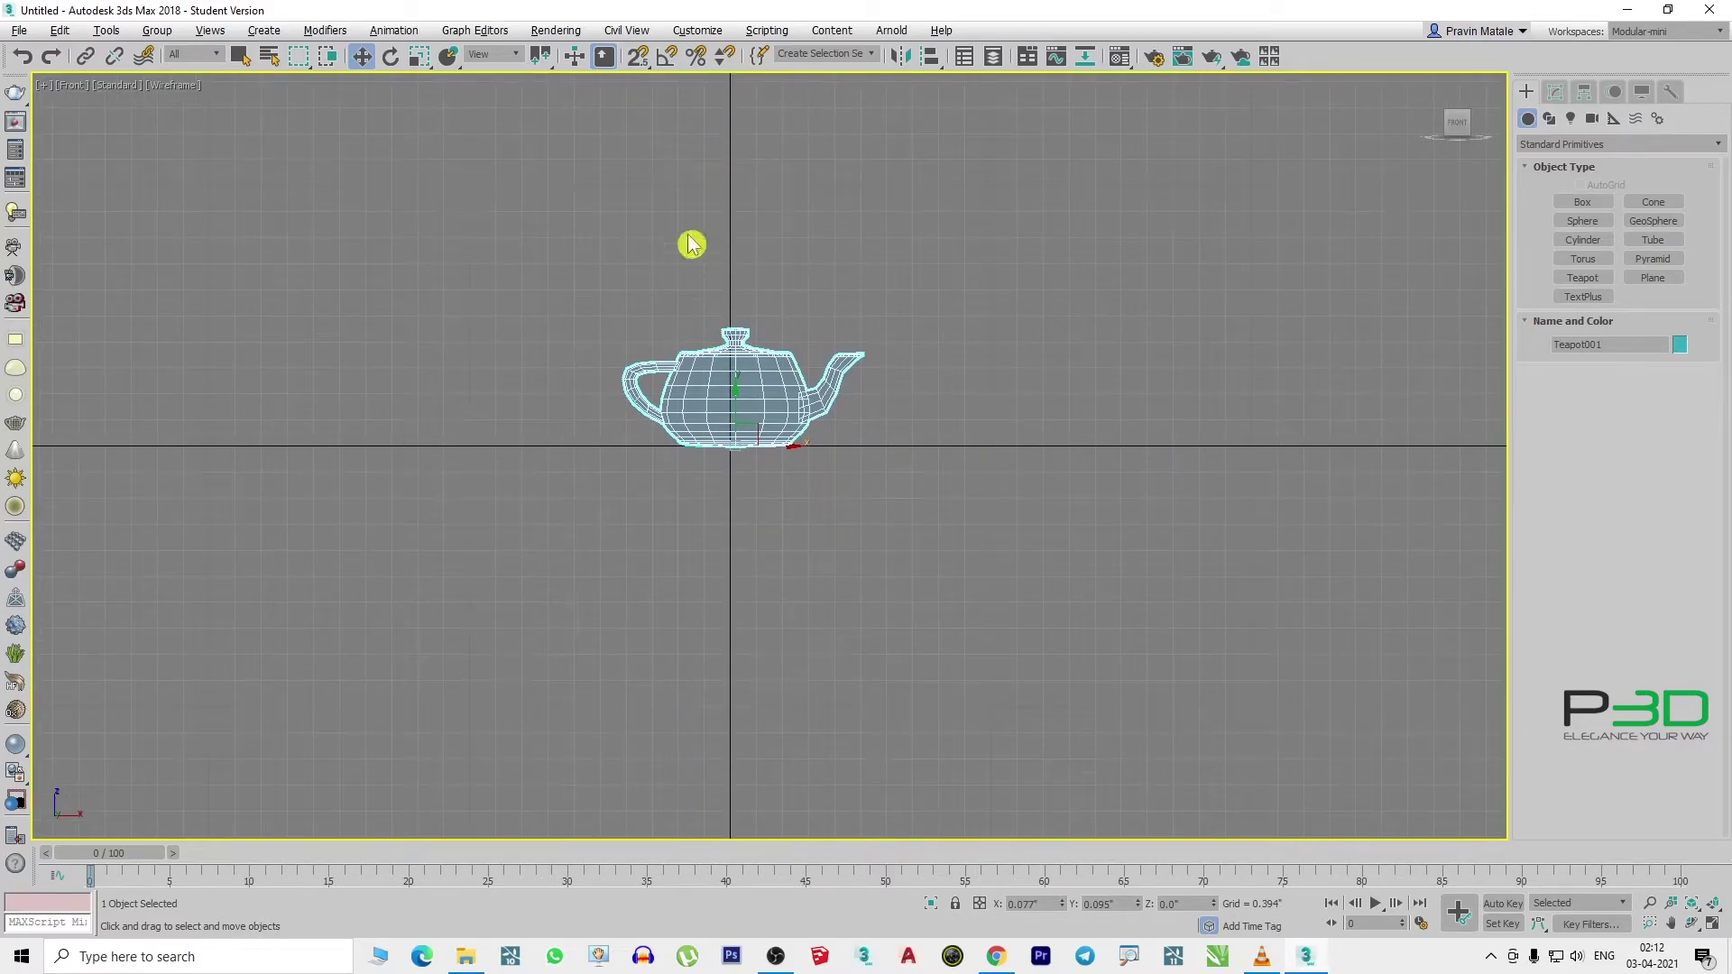
scroll(788, 460, "up", 3)
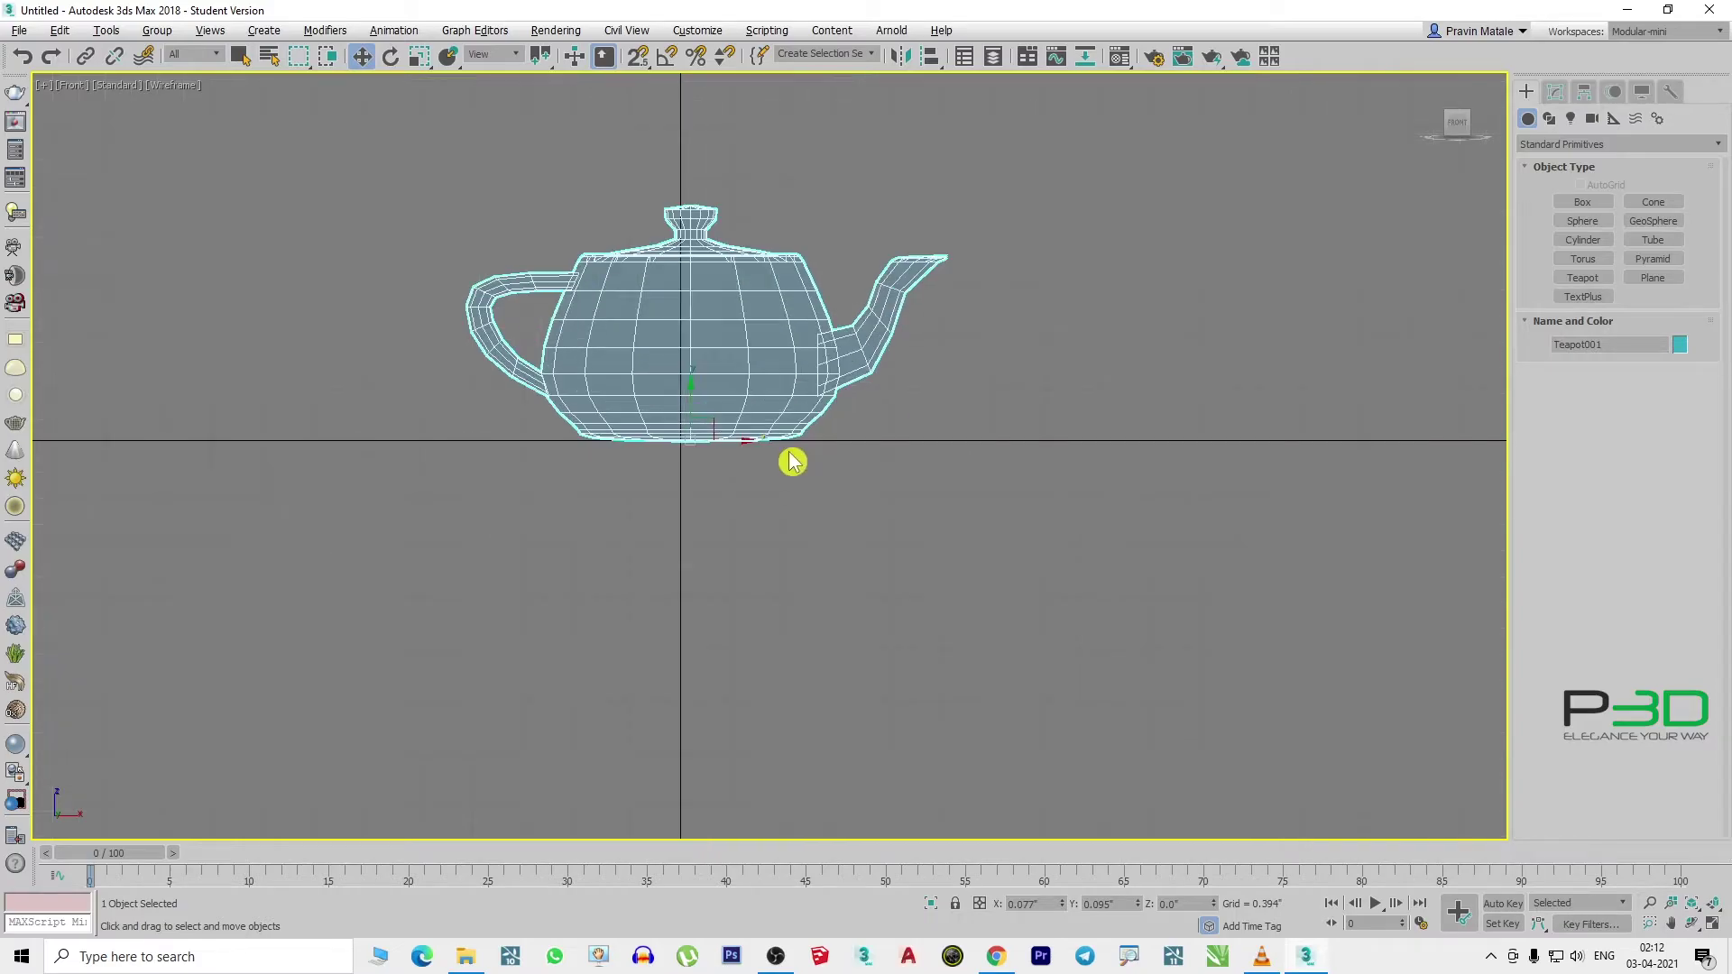
scroll(727, 460, "up", 2)
scroll(766, 468, "down", 6)
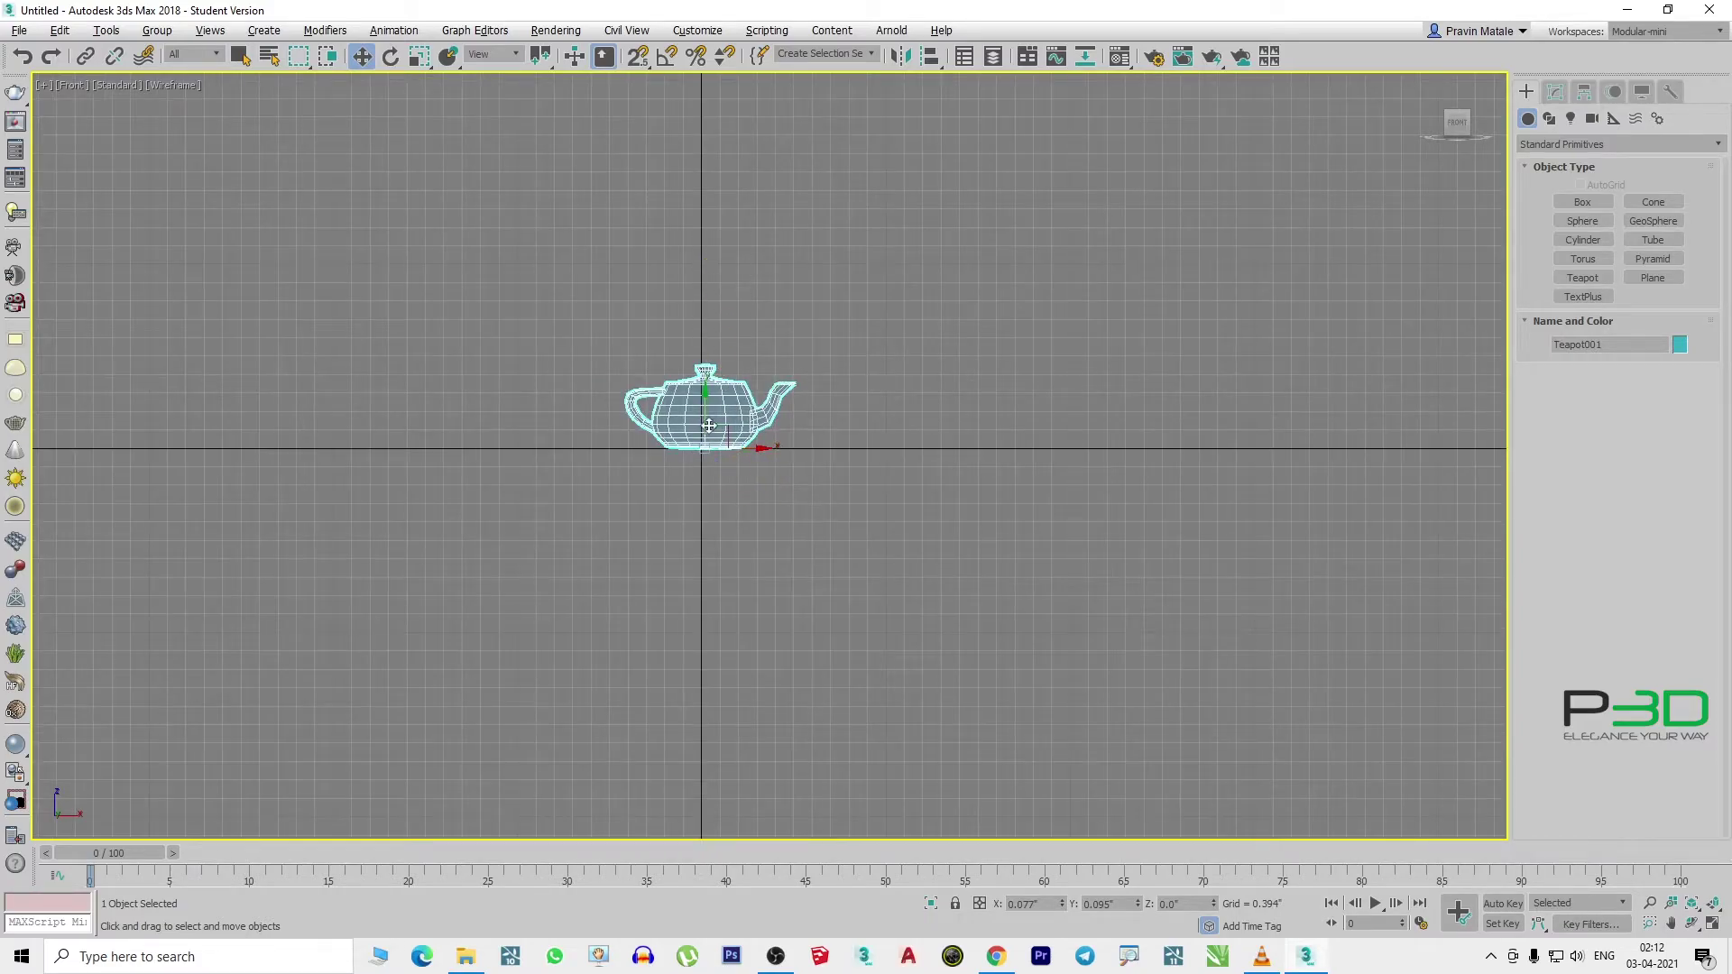
- Switch to the shaded Perspective view and orbit from above, then side-on
key("p")
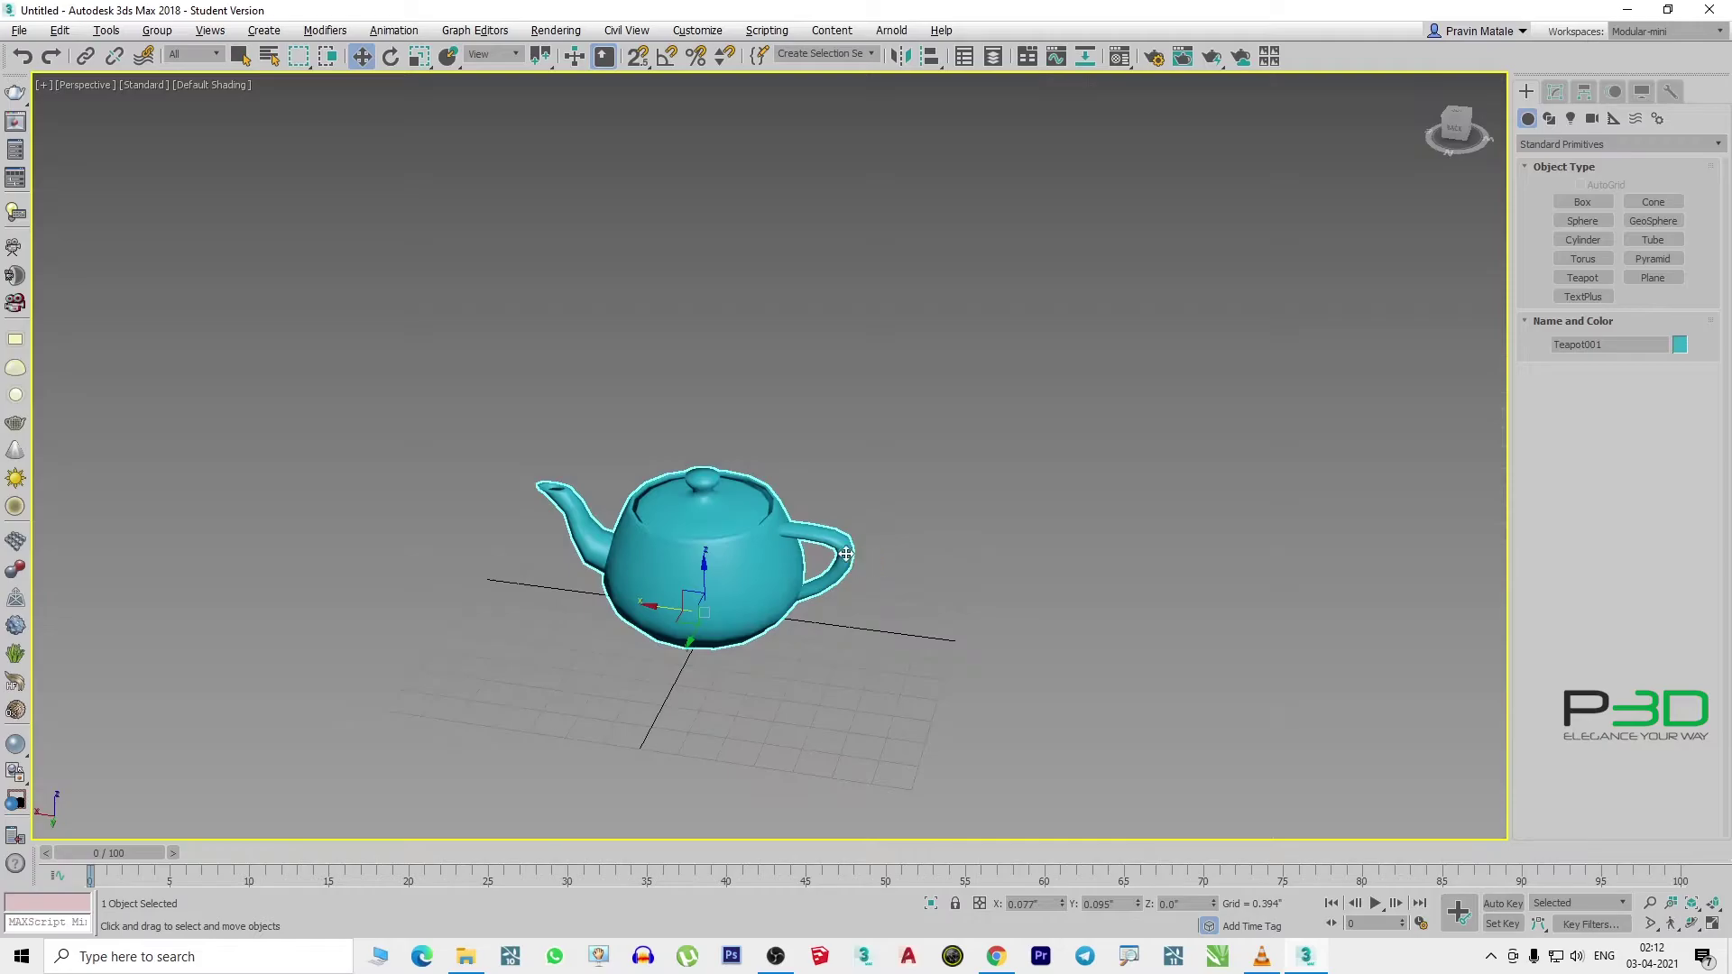
scroll(828, 607, "down", 3)
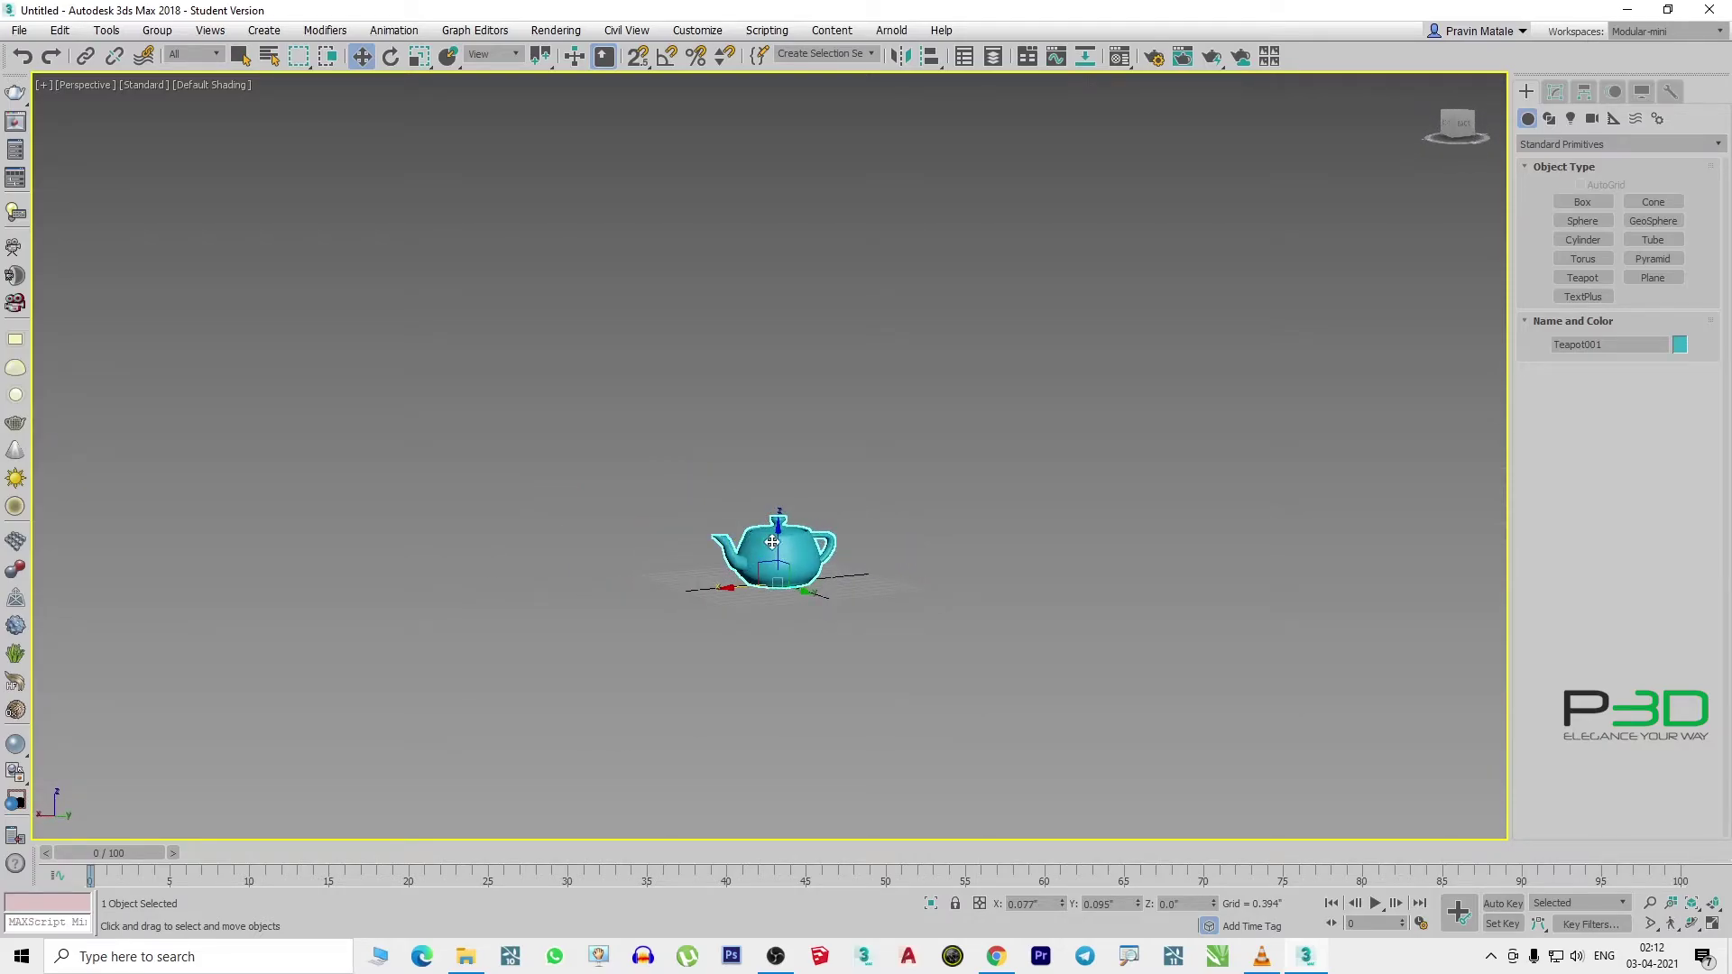
scroll(781, 607, "up", 3)
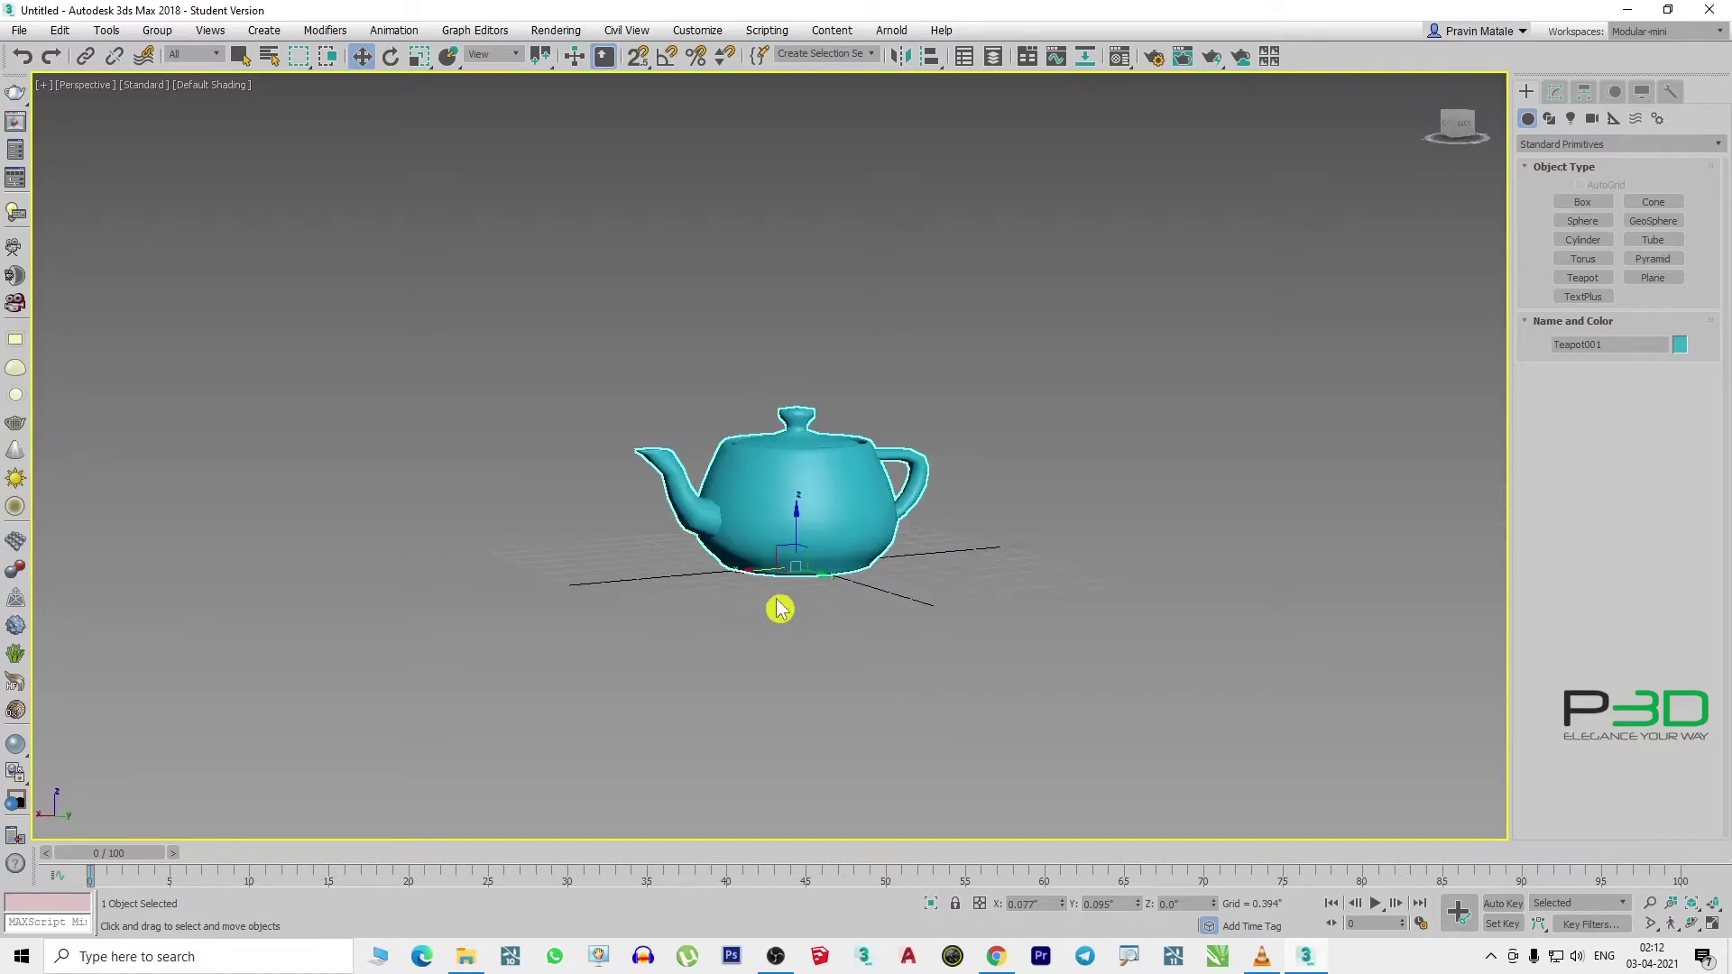
scroll(842, 603, "up", 2)
middle_click_drag(842, 603, 851, 630, "alt")
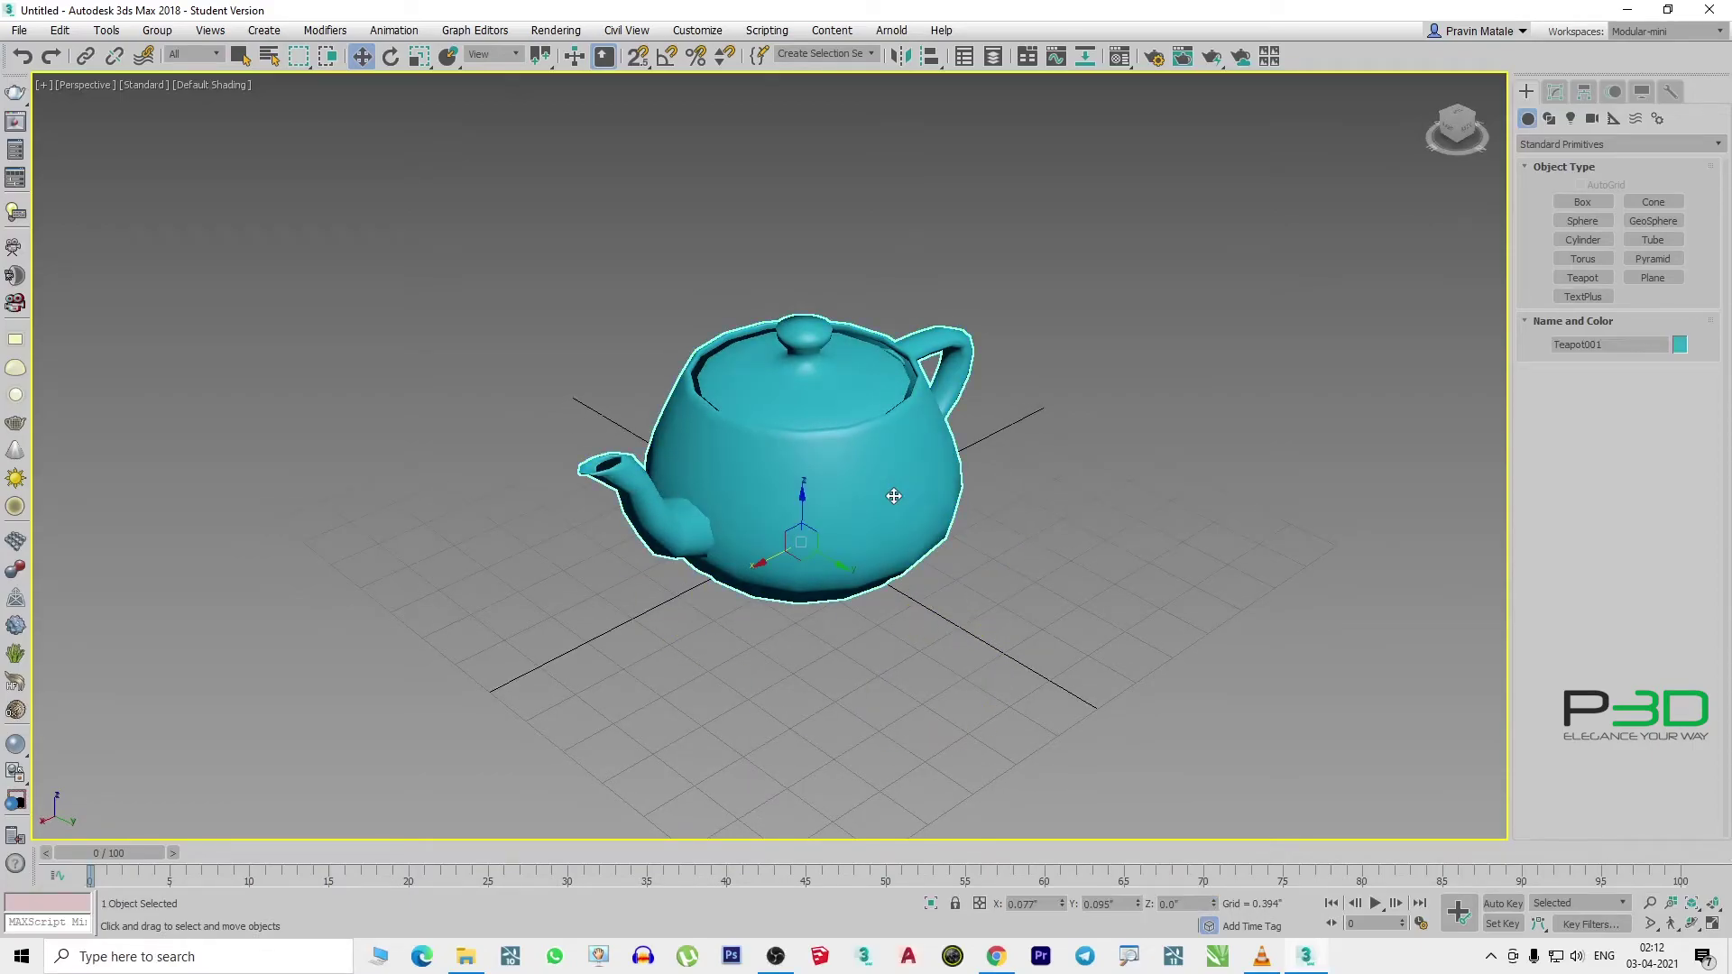
middle_click_drag(897, 539, 779, 616, "alt")
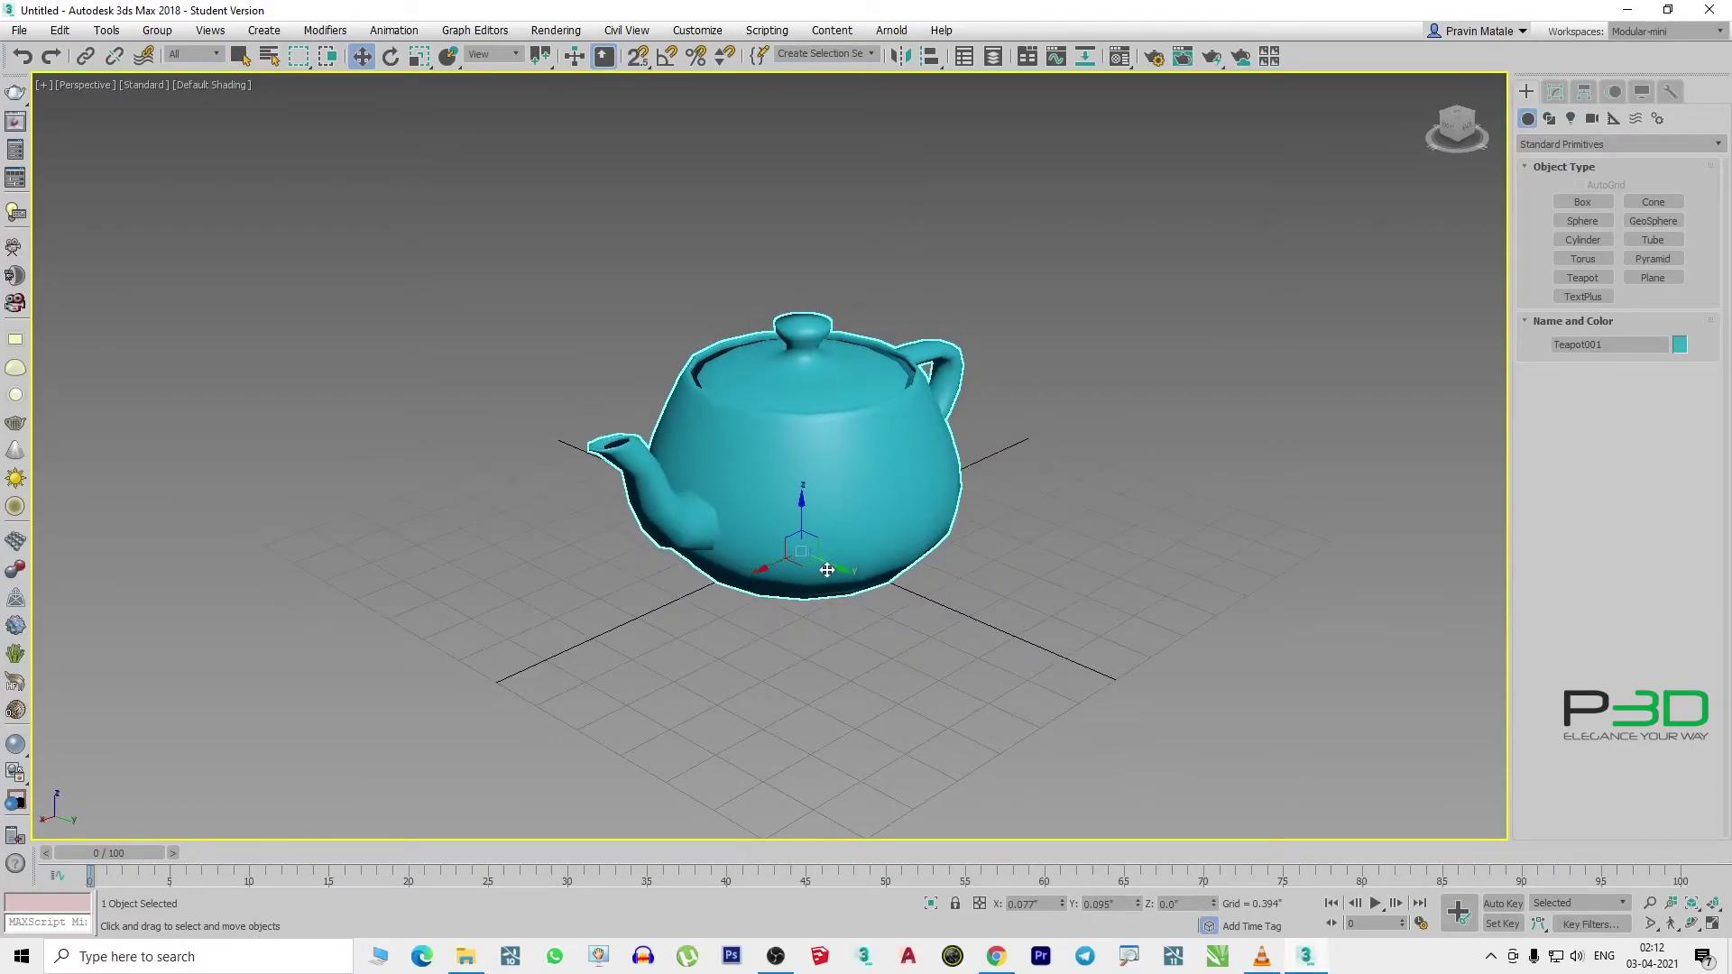
scroll(772, 593, "up", 4)
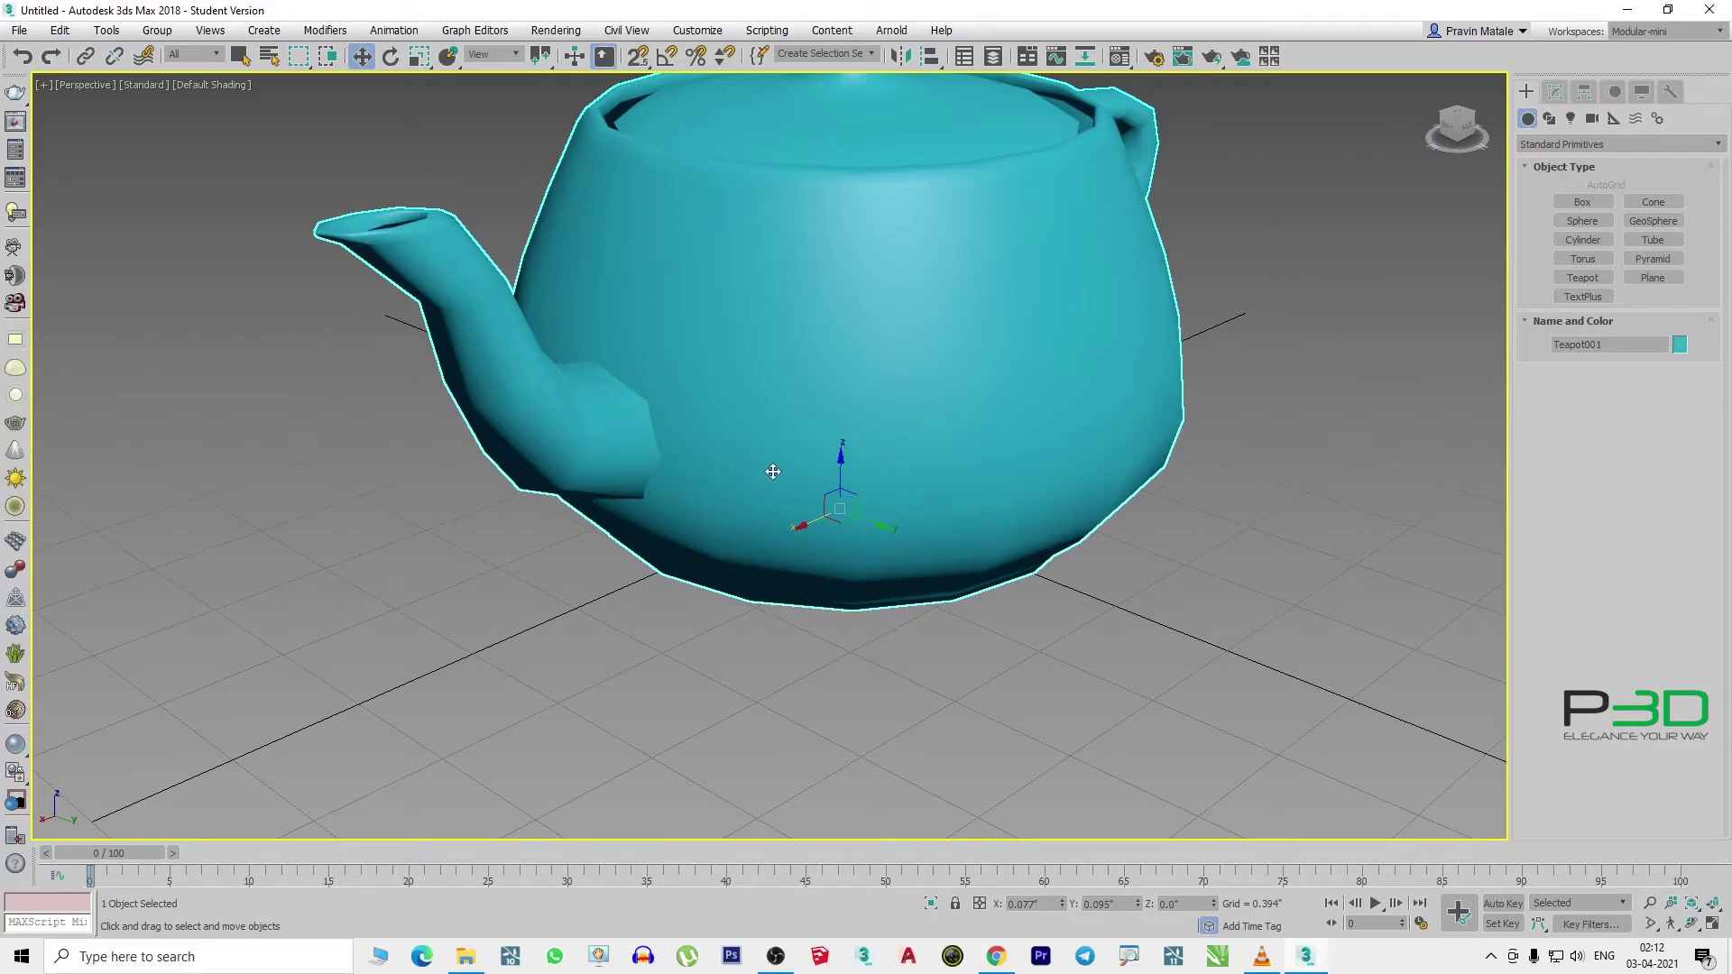
scroll(740, 411, "down", 5)
- Orbit until the spout points left and reselect Teapot001
mouse_move(785, 495)
middle_mouse_down("alt")
mouse_move(874, 556)
mouse_move(808, 534)
mouse_move(798, 562)
mouse_move(816, 540)
middle_mouse_up("alt")
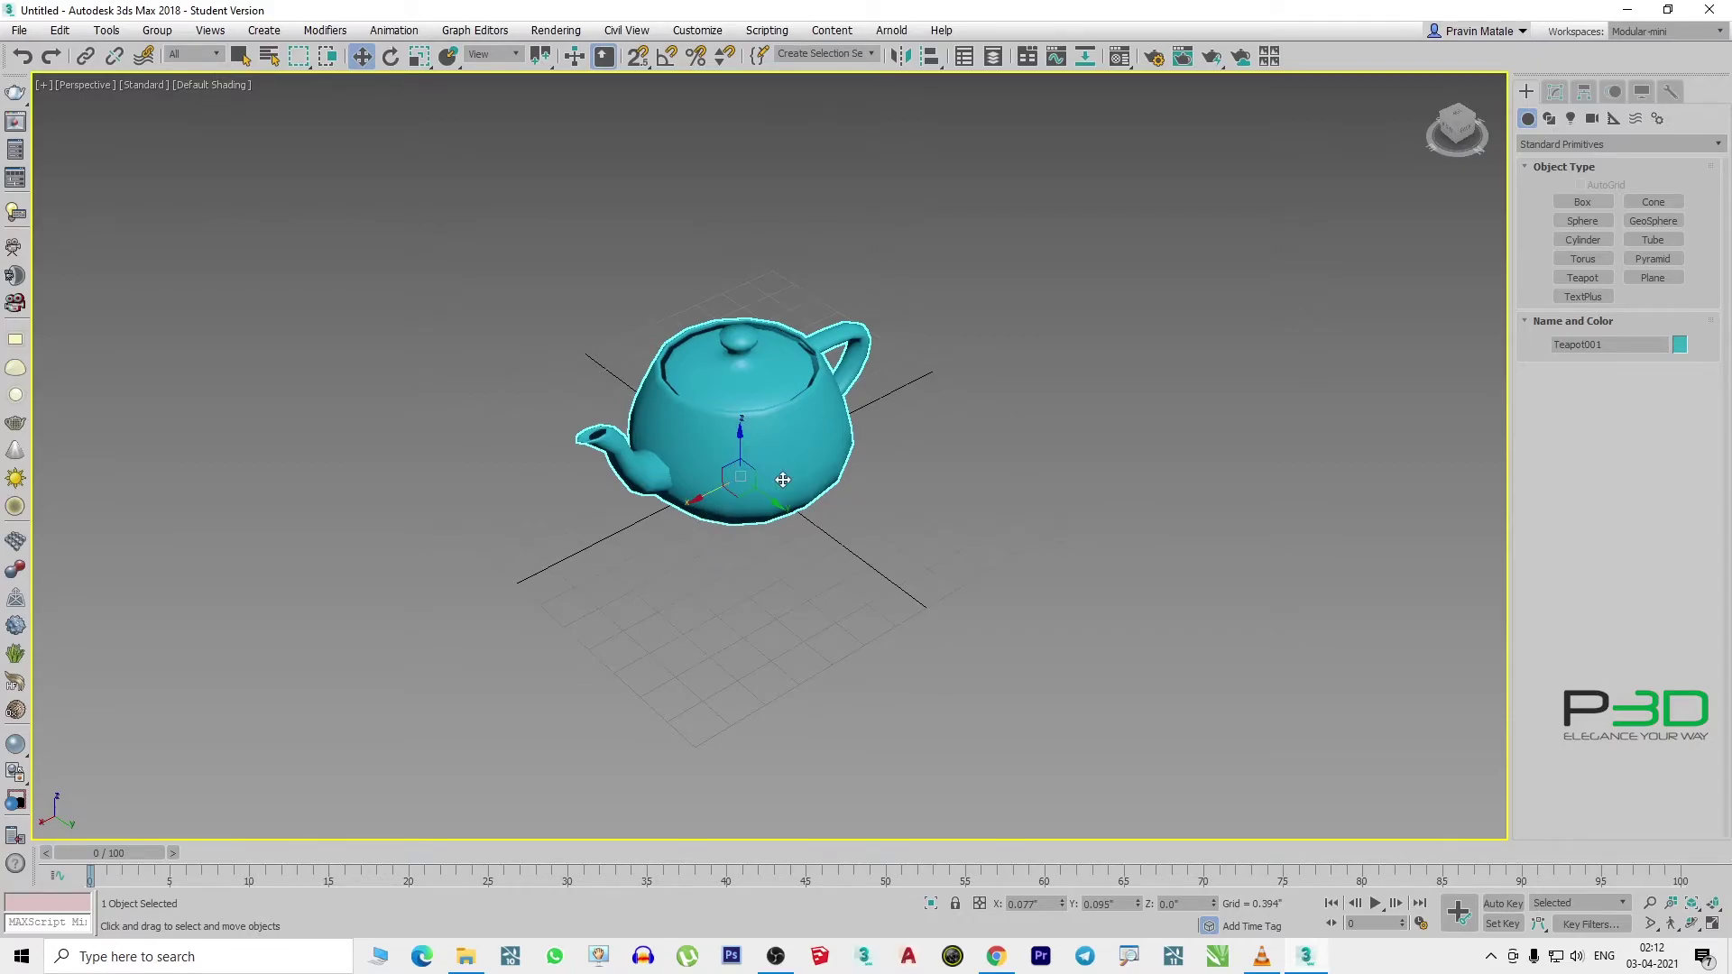
mouse_move(782, 479)
middle_mouse_down("alt")
mouse_move(920, 448)
mouse_move(1056, 448)
mouse_move(758, 479)
mouse_move(702, 501)
mouse_move(824, 488)
mouse_move(691, 539)
middle_mouse_up("alt")
scroll(692, 538, "up", 3)
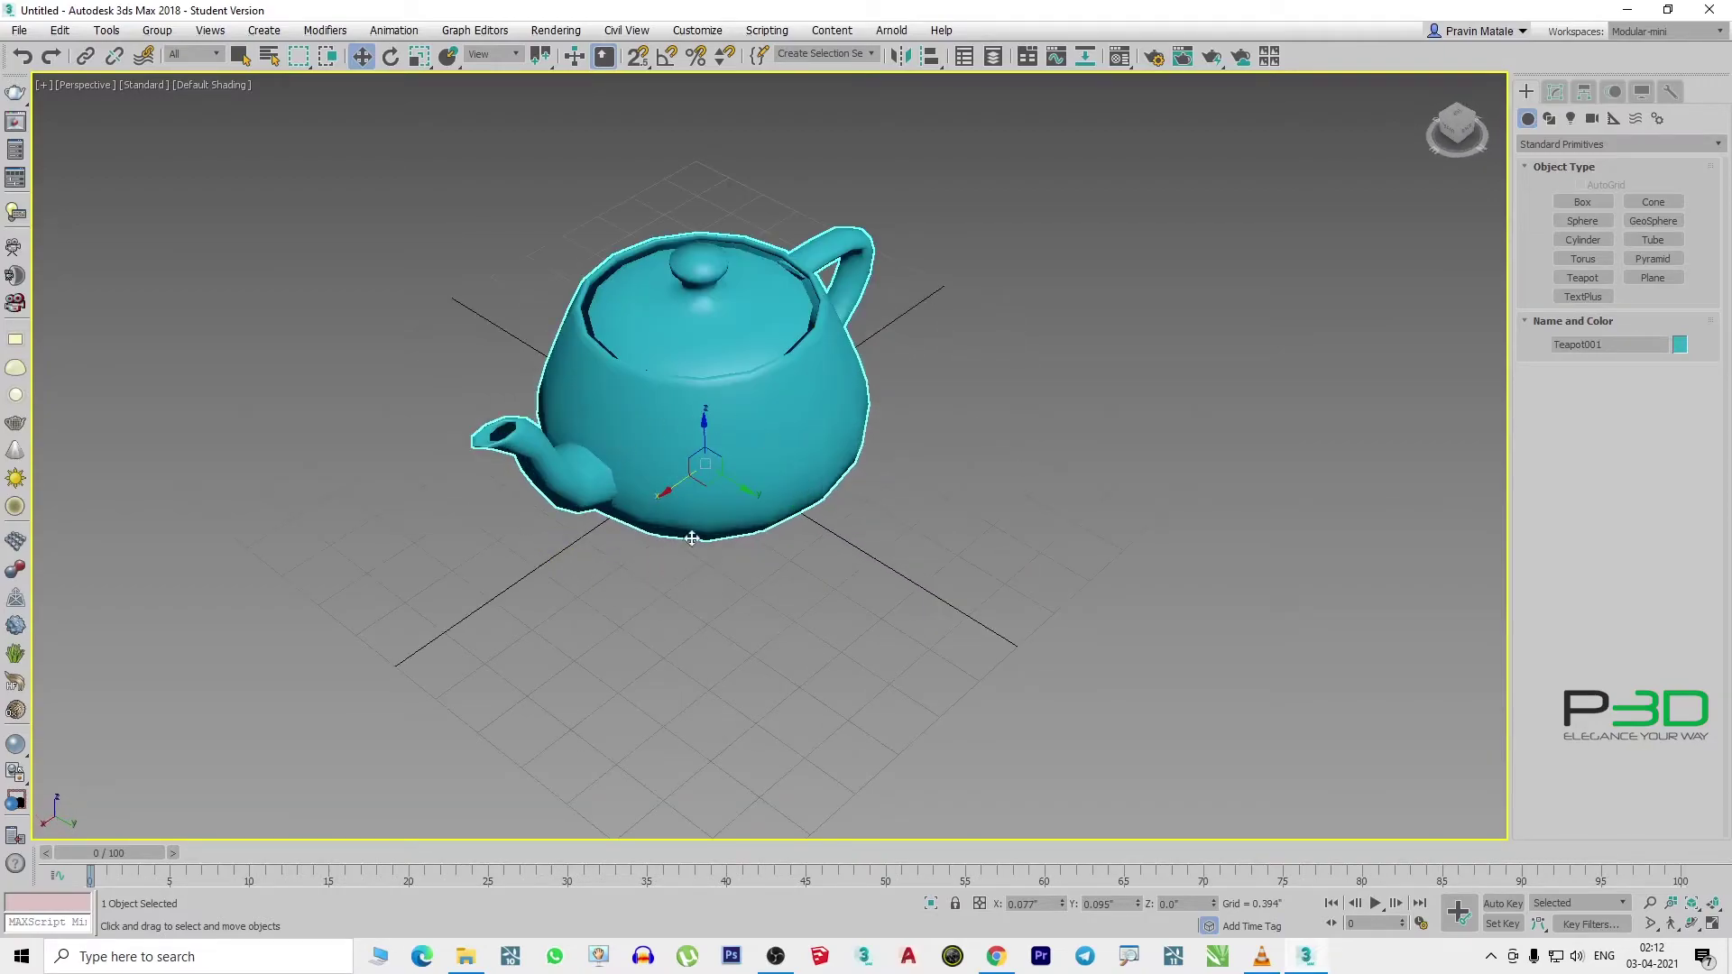
left_click(709, 566)
left_click(704, 458)
scroll(757, 515, "down", 3)
mouse_move(715, 619)
middle_mouse_down("alt")
mouse_move(793, 479)
mouse_move(789, 499)
middle_mouse_up("alt")
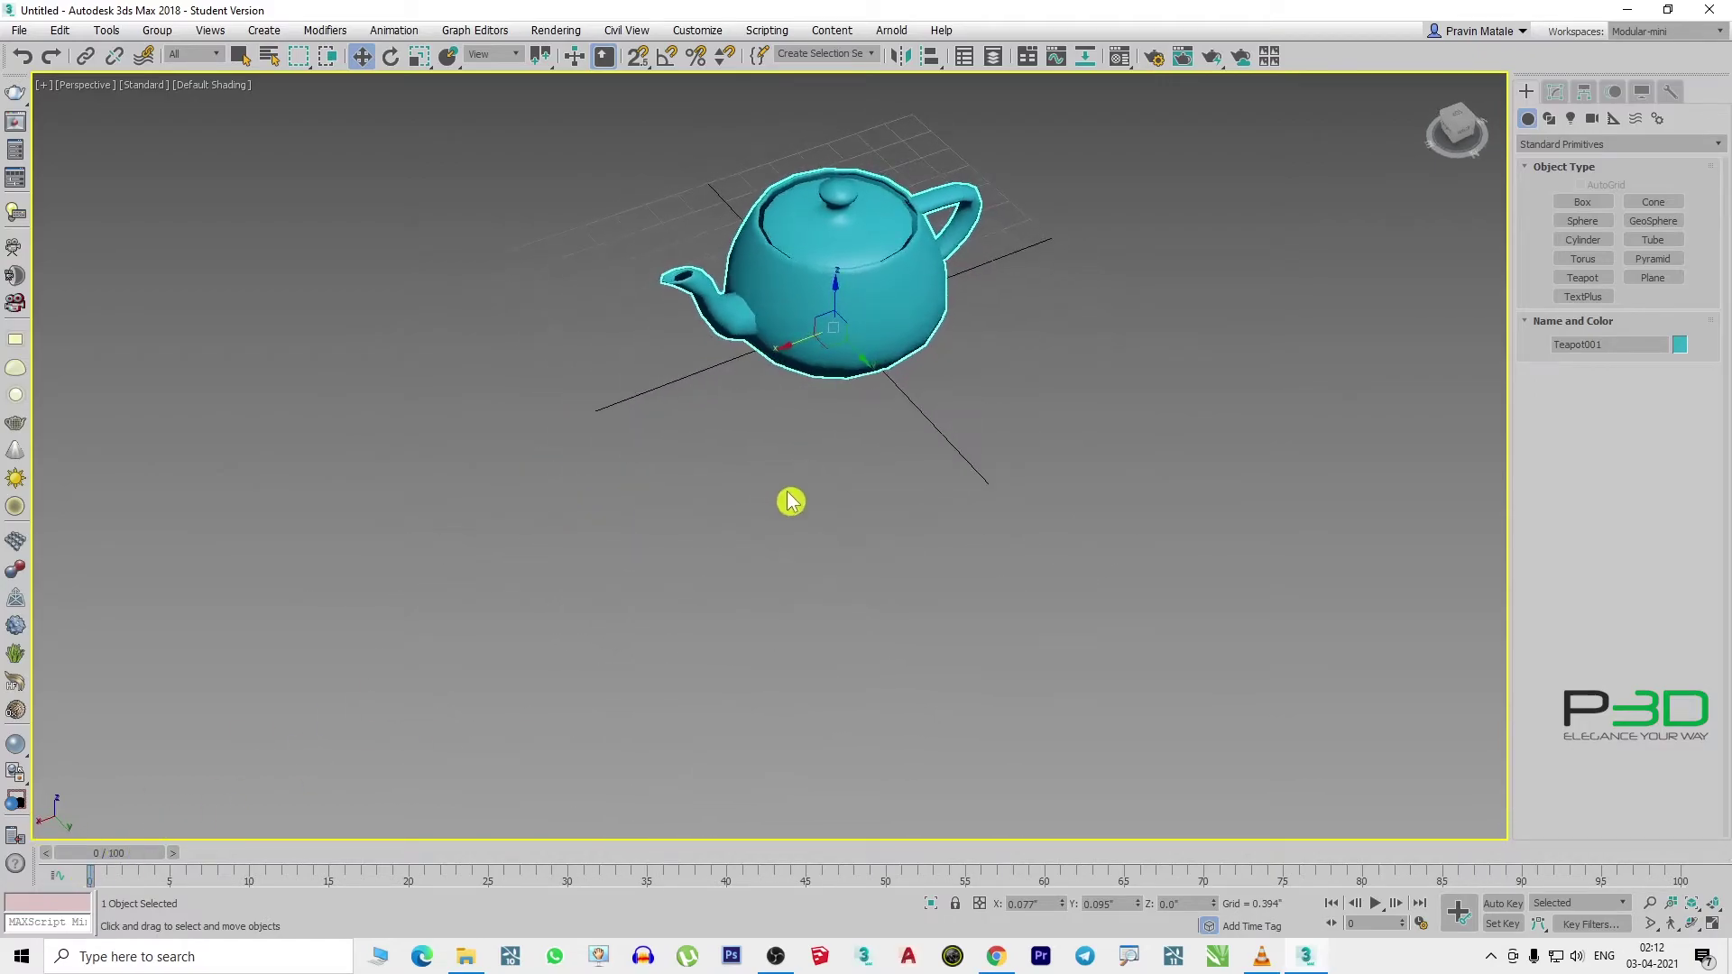
left_click(865, 482)
left_click(802, 356)
- Drag the teapot across the grid and raise and lower it along Z
mouse_move(802, 341)
left_mouse_down()
mouse_move(835, 319)
mouse_move(1098, 348)
mouse_move(252, 637)
mouse_move(943, 433)
mouse_move(386, 622)
mouse_move(1044, 457)
mouse_move(545, 695)
mouse_move(1125, 511)
mouse_move(561, 759)
mouse_move(1001, 538)
left_mouse_up()
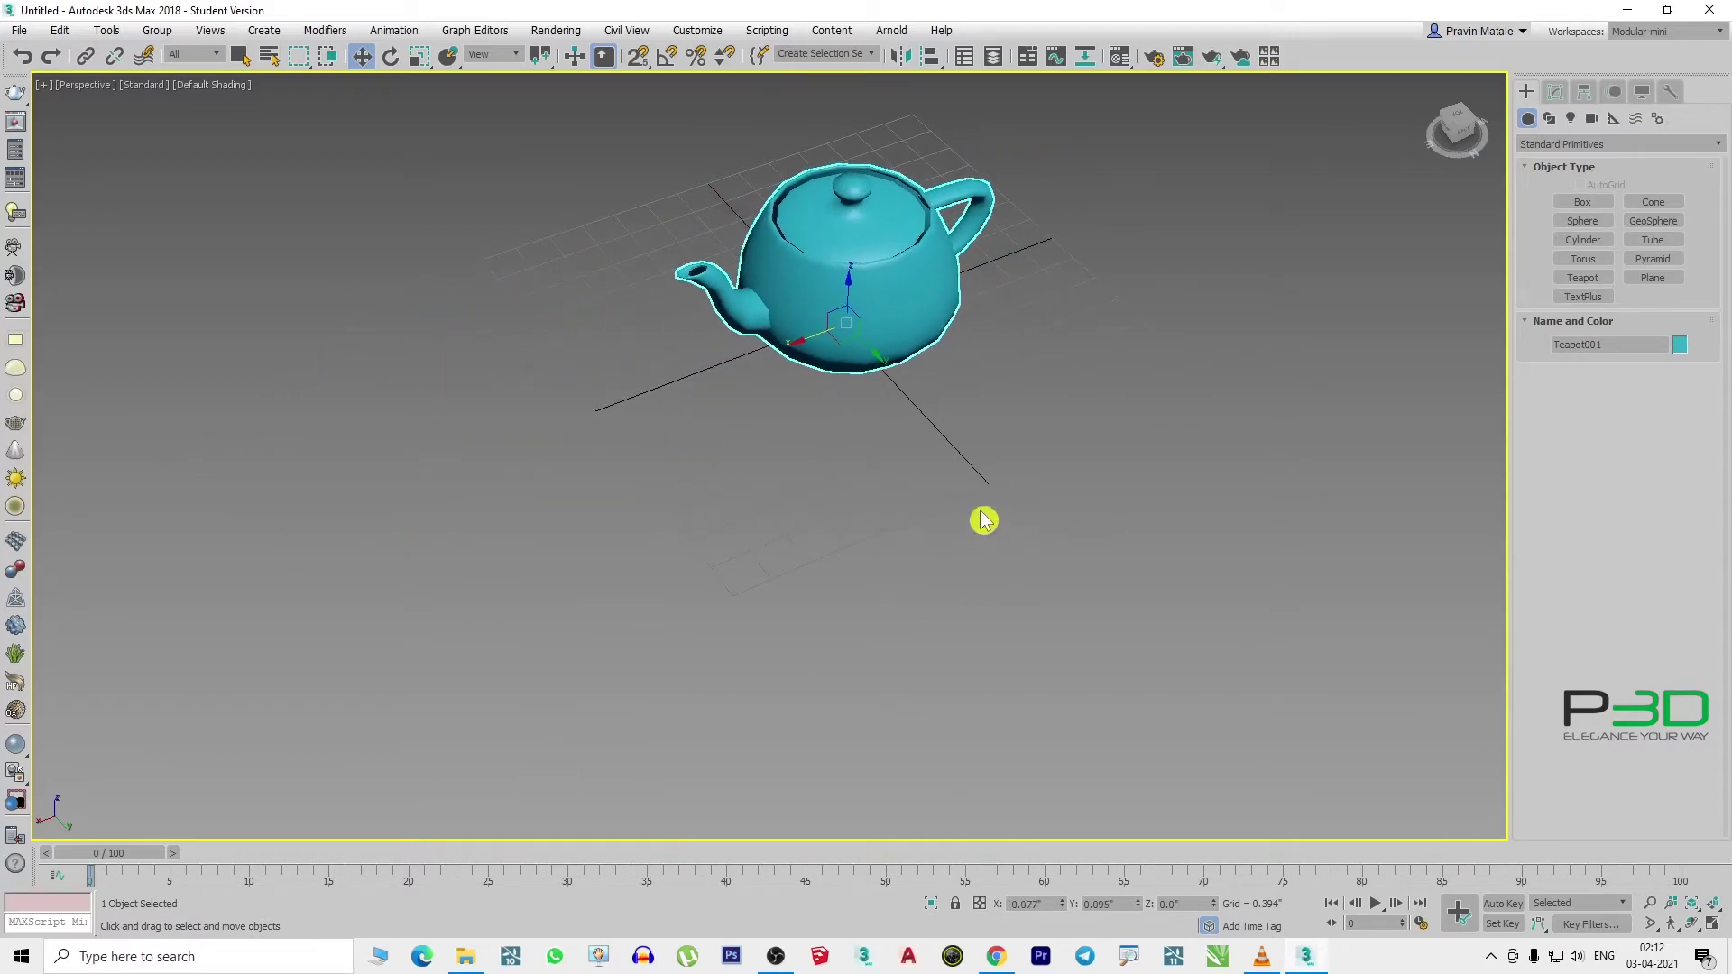
mouse_move(866, 344)
left_mouse_down()
mouse_move(1029, 476)
mouse_move(646, 256)
mouse_move(1234, 758)
mouse_move(724, 380)
mouse_move(935, 538)
left_mouse_up()
scroll(935, 538, "down", 2)
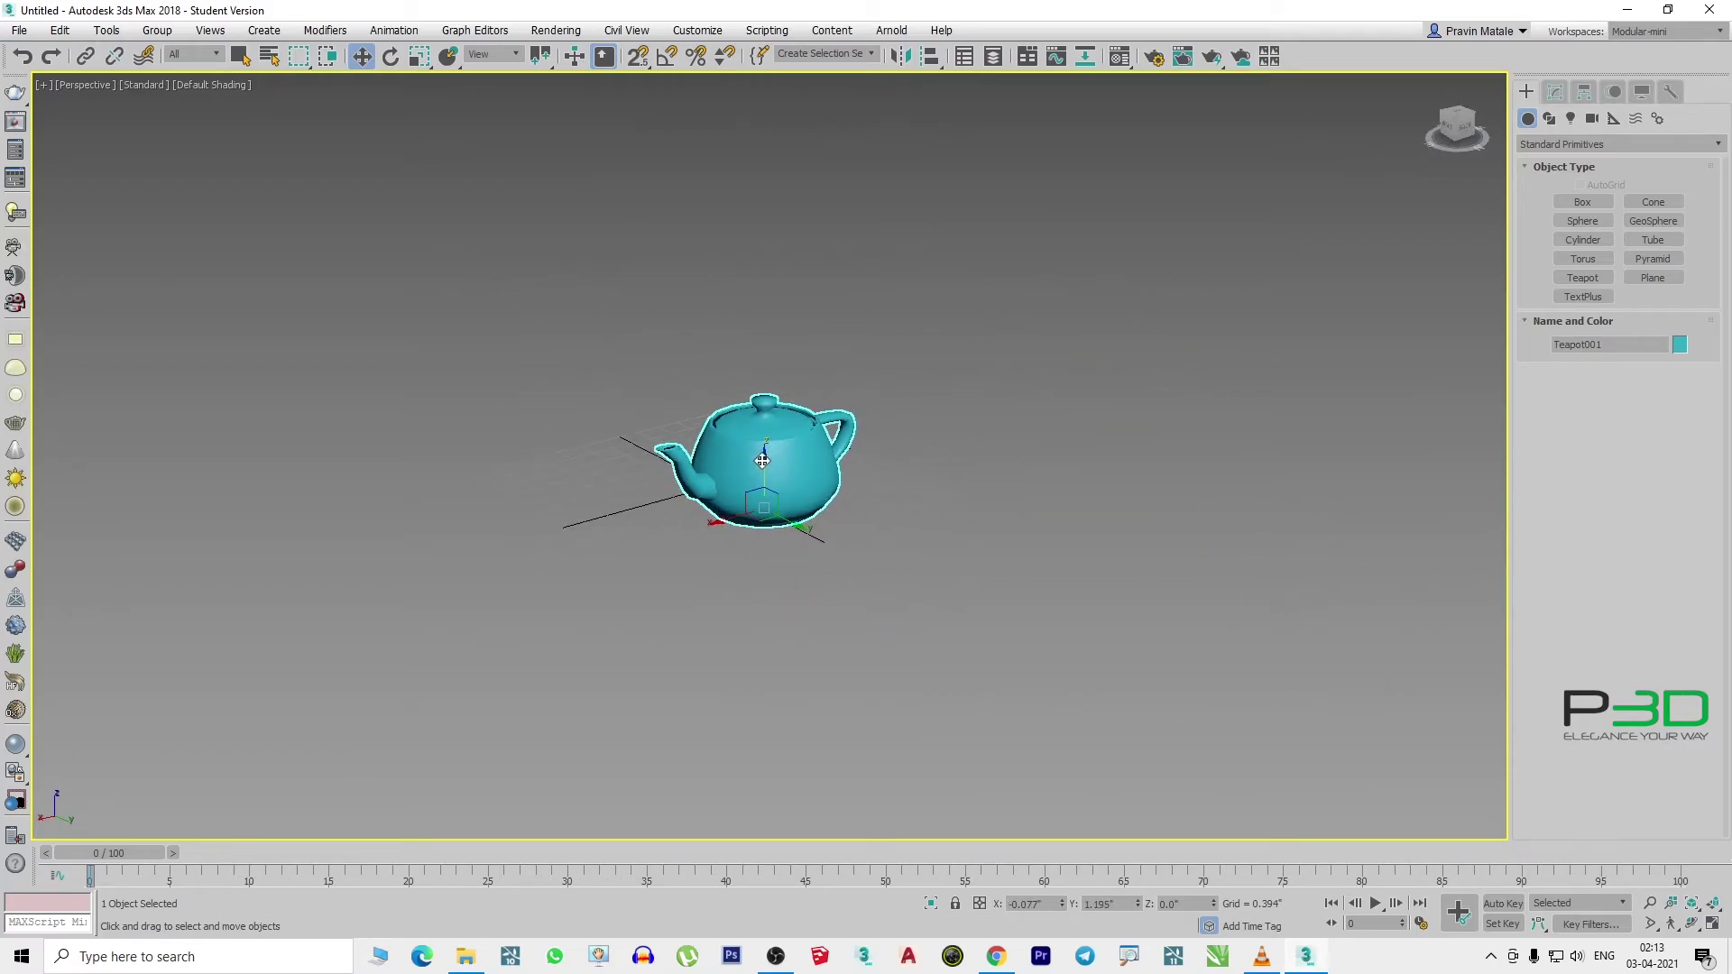
mouse_move(762, 460)
left_mouse_down()
mouse_move(762, 348)
mouse_move(766, 541)
mouse_move(758, 203)
mouse_move(724, 615)
mouse_move(752, 279)
mouse_move(754, 431)
left_mouse_up()
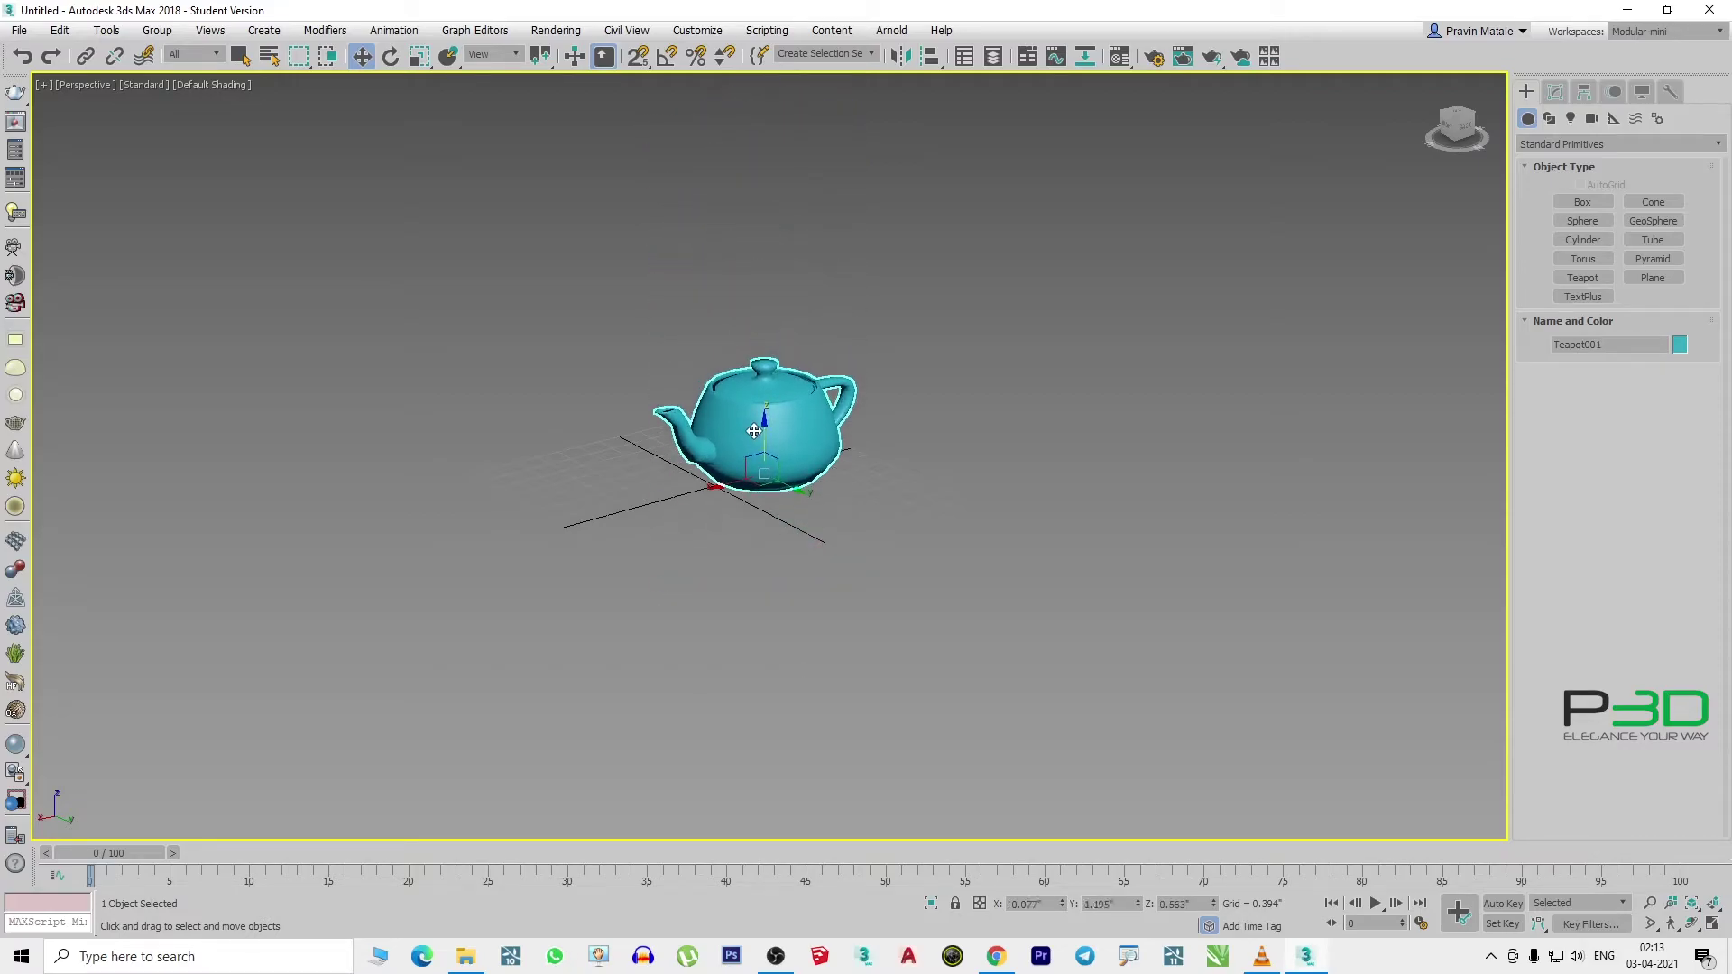
scroll(754, 431, "up", 2)
middle_click_drag(754, 431, 746, 489, "alt")
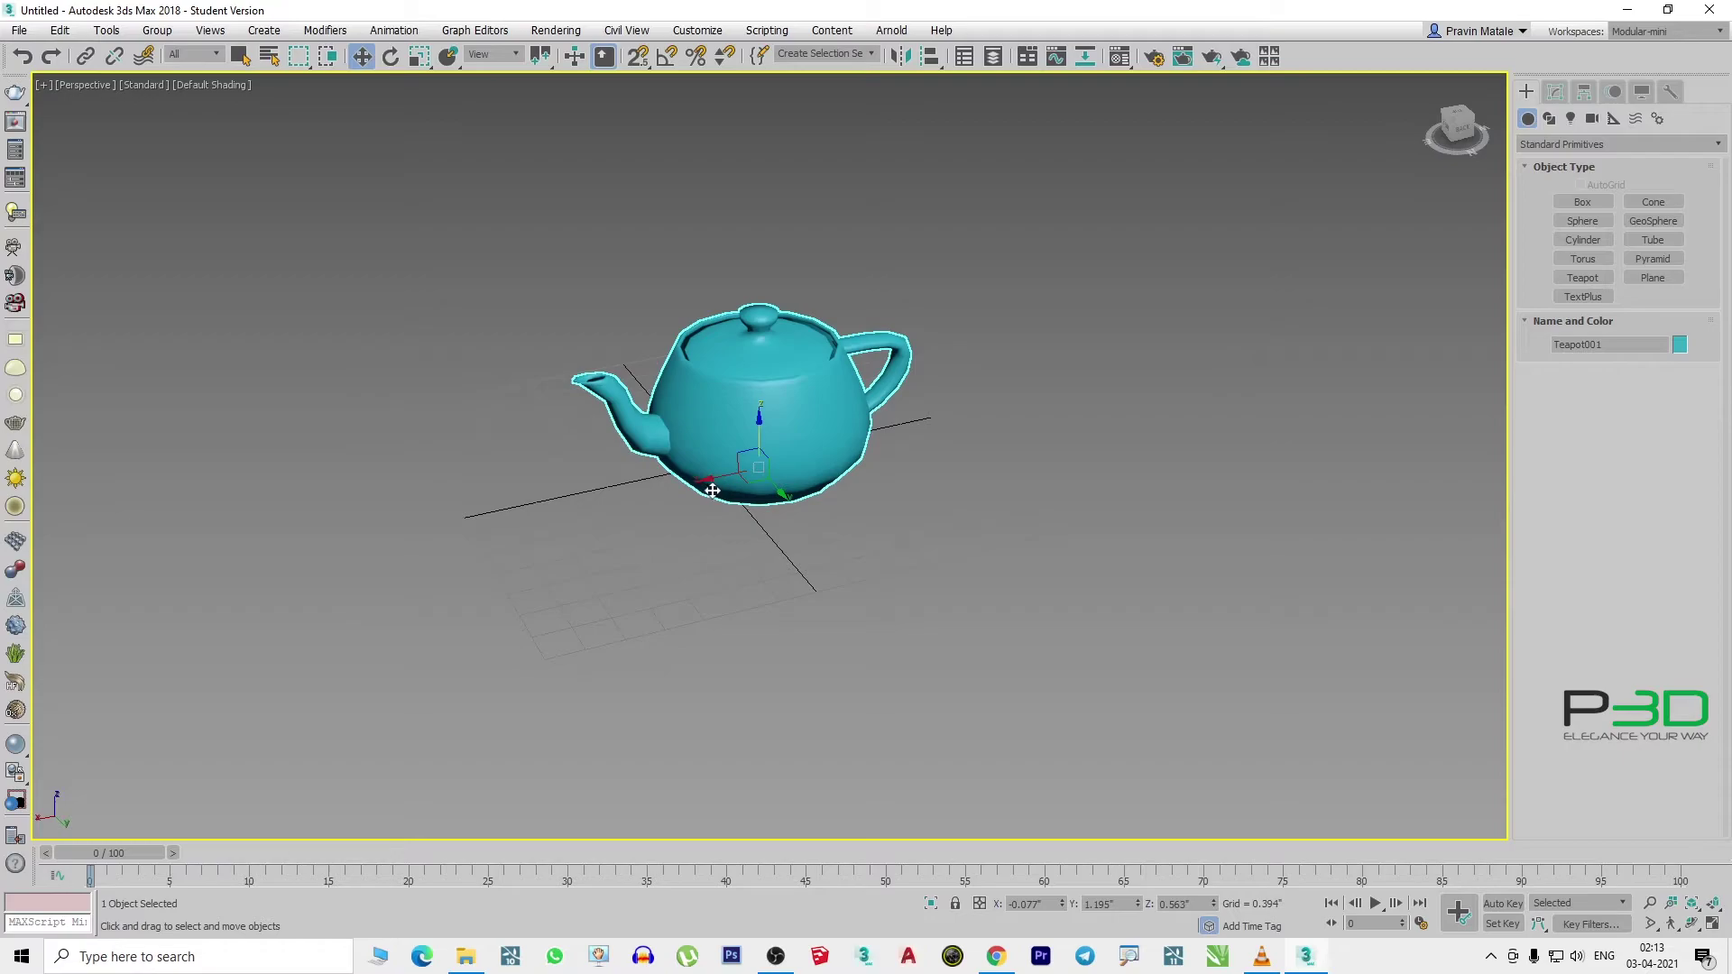
- Slide the teapot sideways along X, then orbit to a lower, side-on angle
scroll(718, 490, "up", 5)
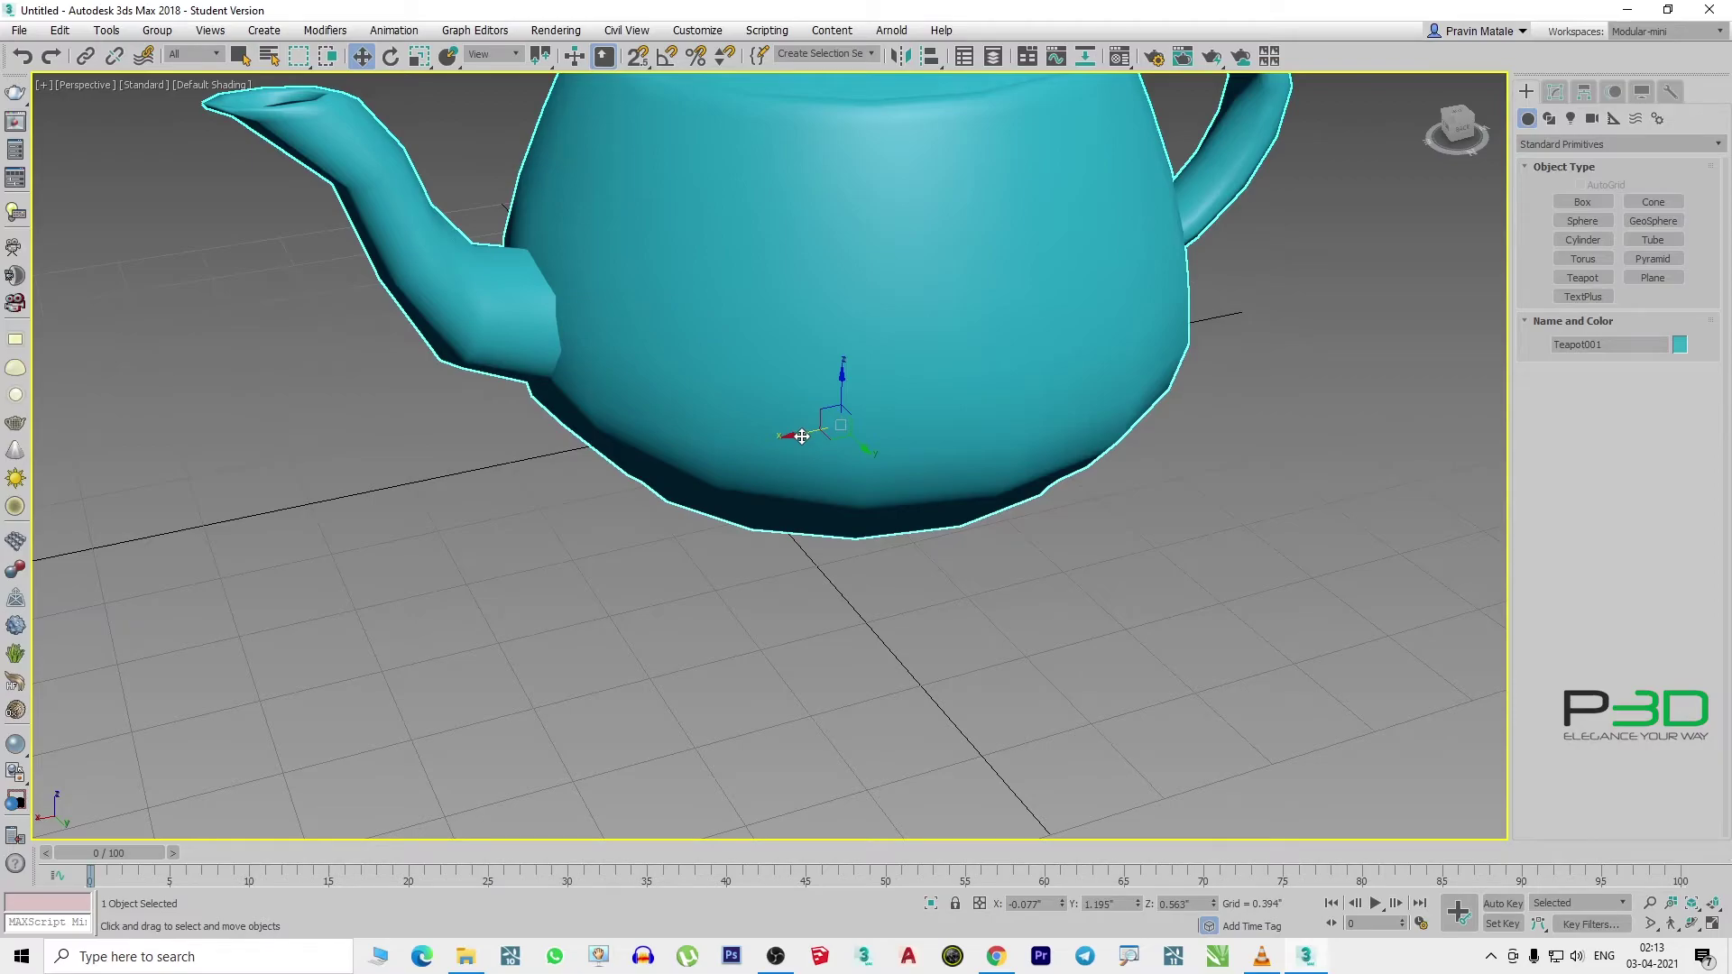
scroll(802, 436, "down", 2)
scroll(766, 441, "down", 3)
scroll(631, 472, "down", 5)
scroll(878, 466, "down", 1)
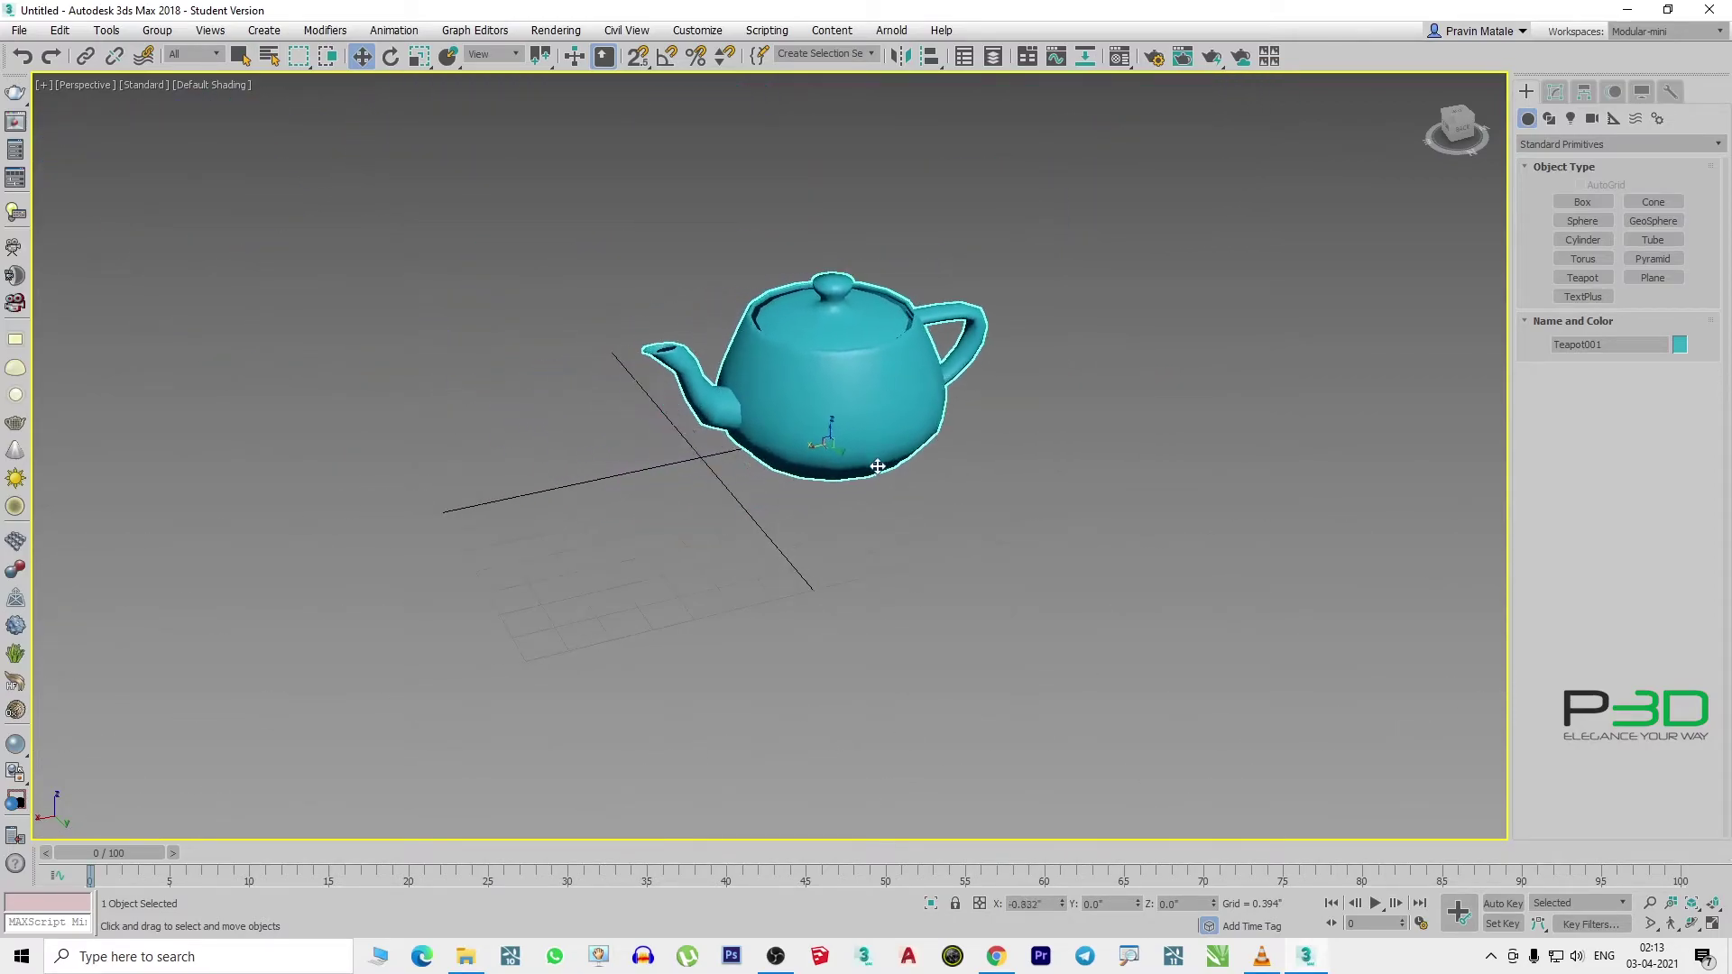
mouse_move(878, 466)
left_mouse_down()
mouse_move(599, 557)
mouse_move(650, 568)
mouse_move(654, 168)
mouse_move(730, 271)
mouse_move(755, 159)
mouse_move(762, 464)
mouse_move(755, 409)
left_mouse_up()
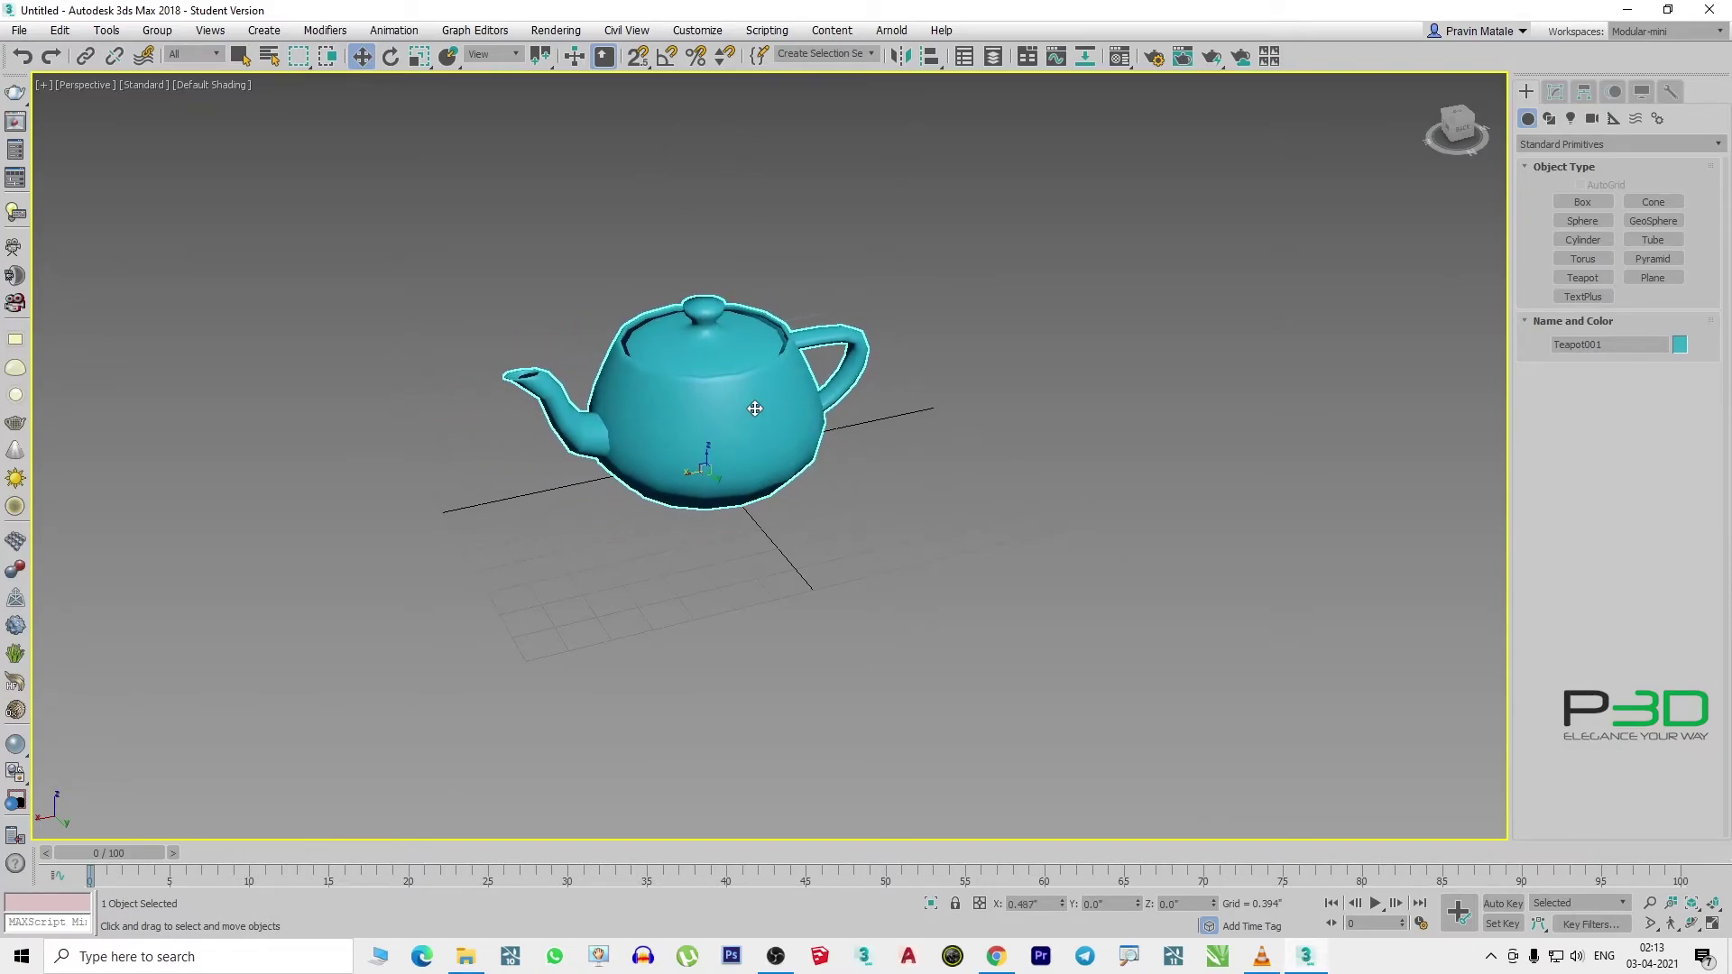
scroll(703, 482, "up", 2)
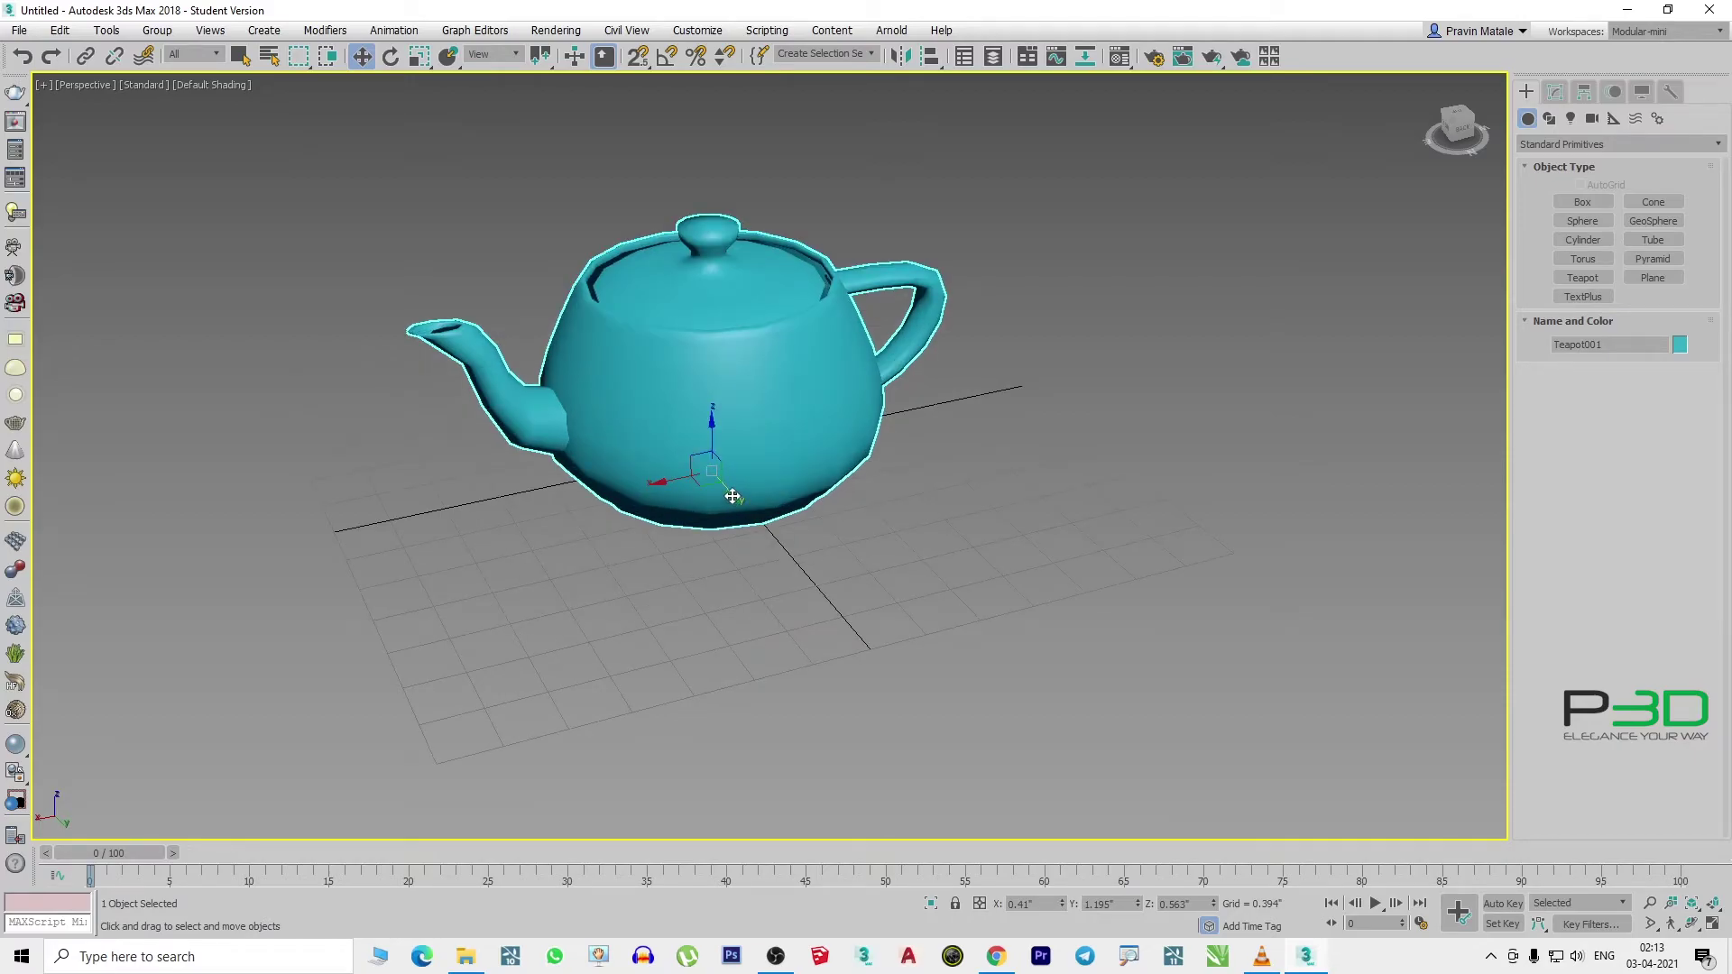
mouse_move(732, 495)
left_mouse_down()
mouse_move(689, 437)
mouse_move(828, 712)
mouse_move(688, 445)
mouse_move(614, 399)
mouse_move(1017, 340)
mouse_move(247, 572)
mouse_move(1291, 267)
mouse_move(308, 588)
mouse_move(889, 387)
mouse_move(986, 425)
mouse_move(727, 514)
mouse_move(891, 440)
mouse_move(866, 447)
left_mouse_up()
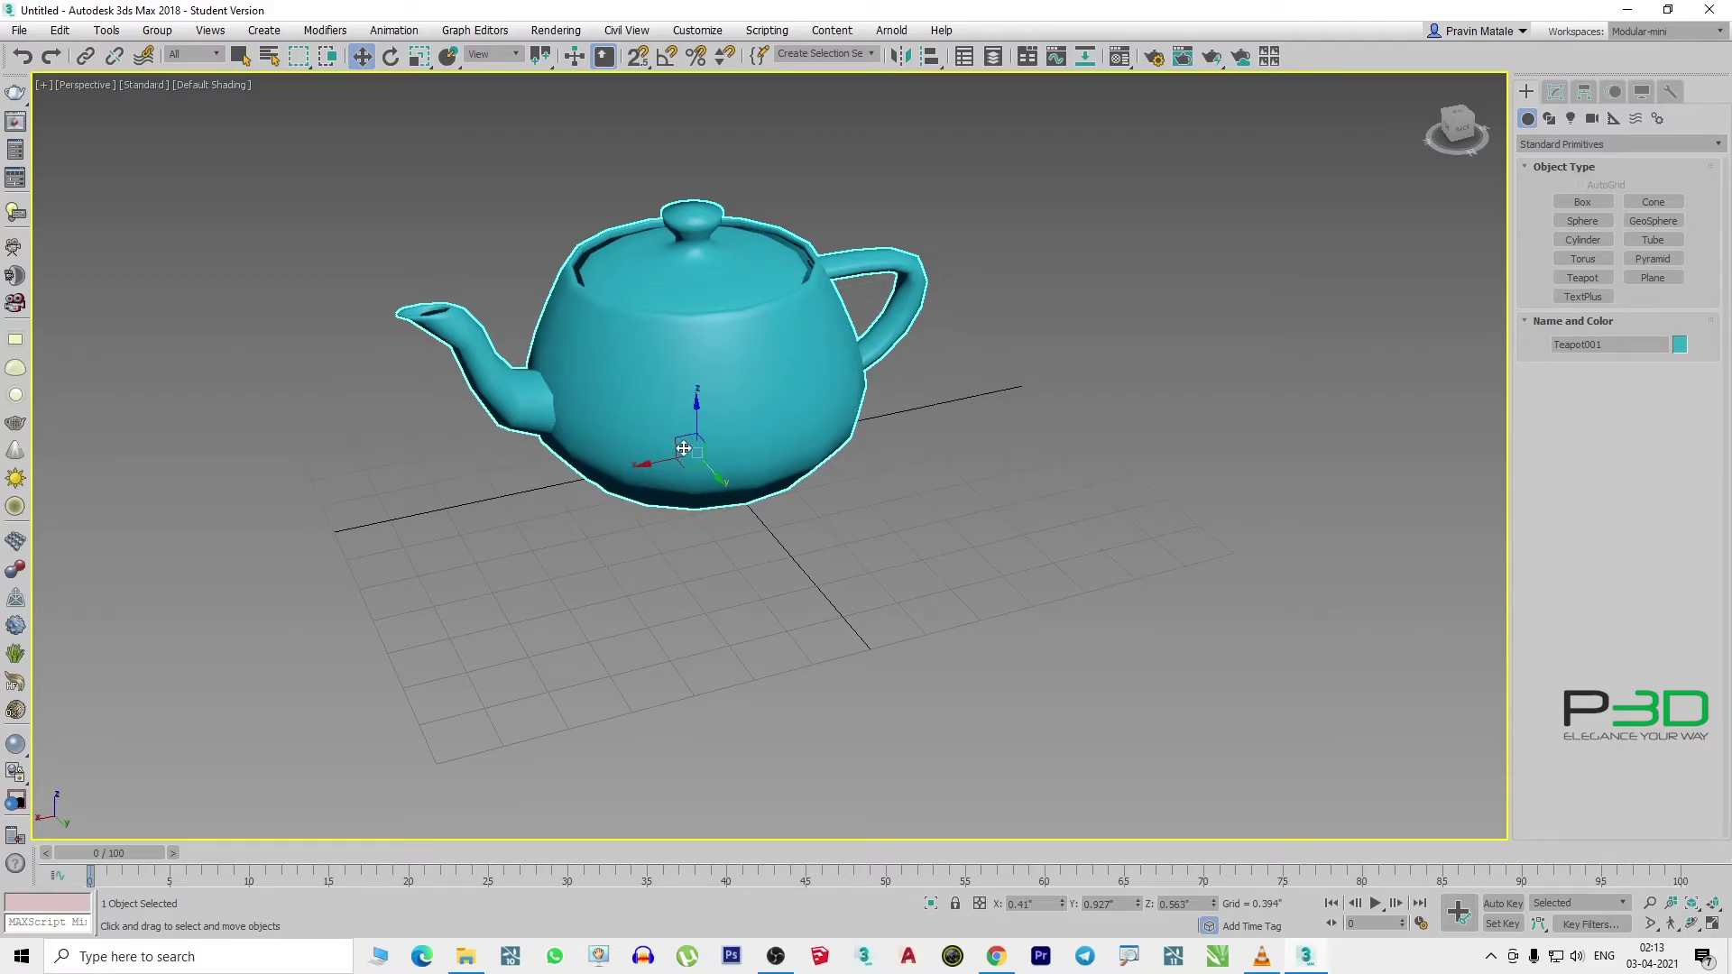
scroll(773, 518, "down", 3)
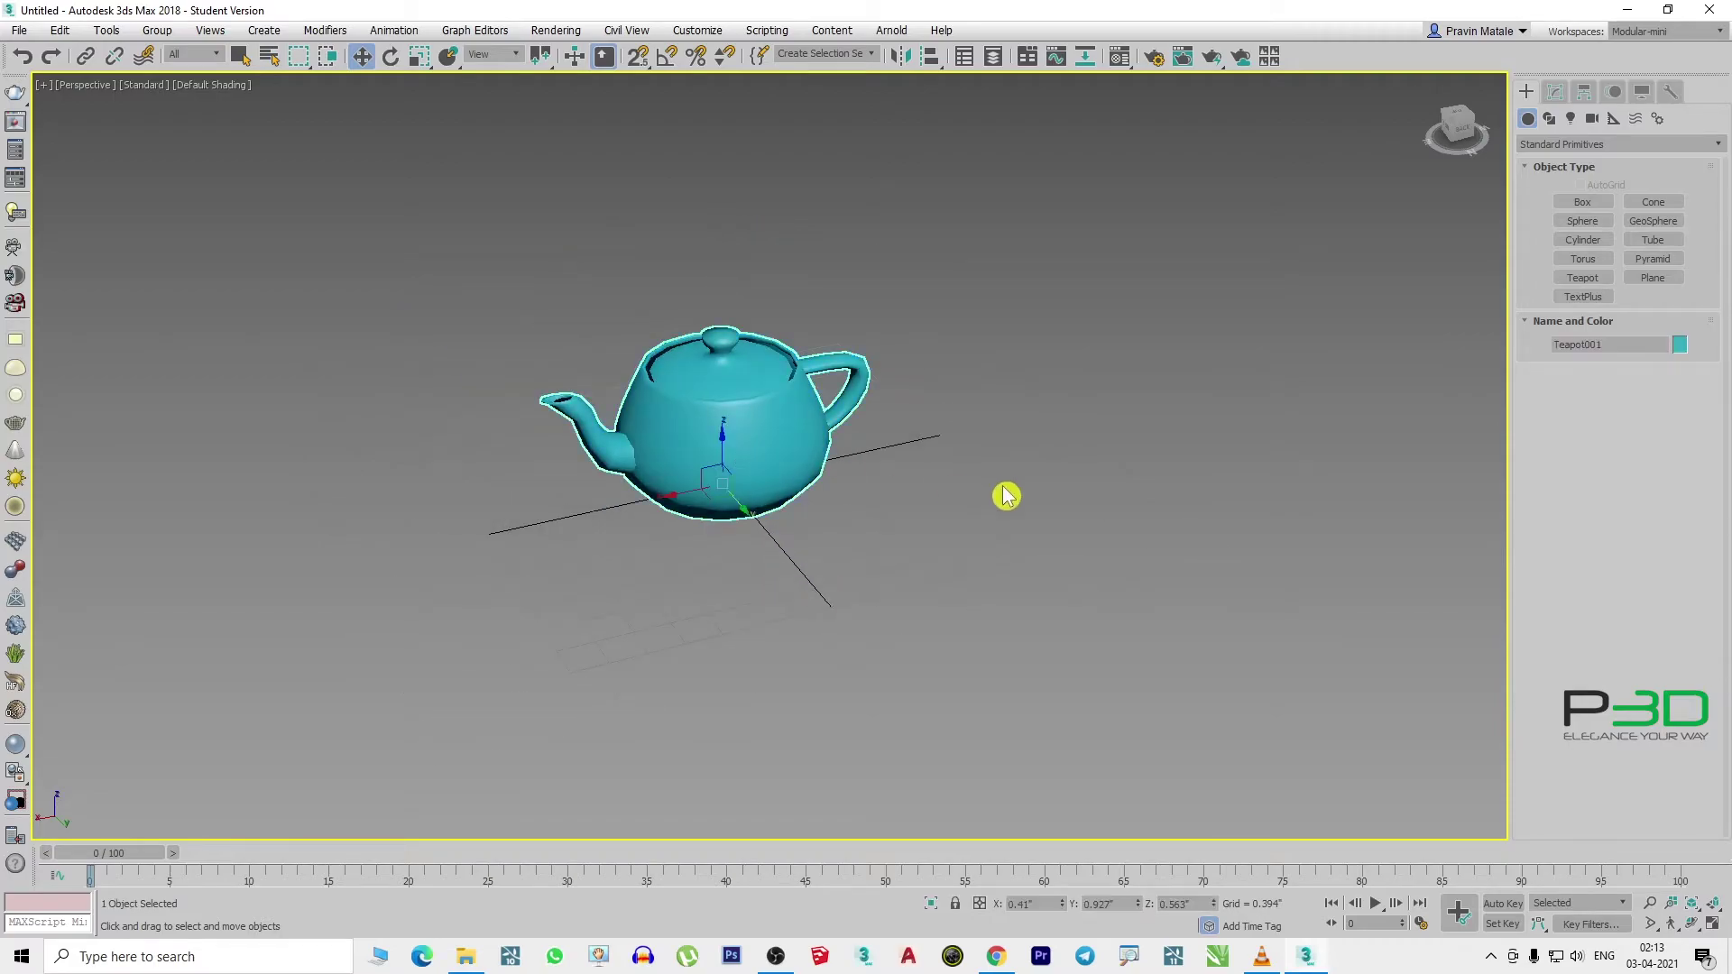
mouse_move(1005, 495)
middle_mouse_down("alt")
mouse_move(912, 572)
mouse_move(1002, 554)
mouse_move(1020, 495)
mouse_move(889, 545)
mouse_move(831, 538)
mouse_move(677, 587)
mouse_move(735, 537)
mouse_move(839, 569)
mouse_move(897, 550)
middle_mouse_up("alt")
- Deselect, reframe and zoom in, then select Teapot001 floating above the grid
left_click(777, 572)
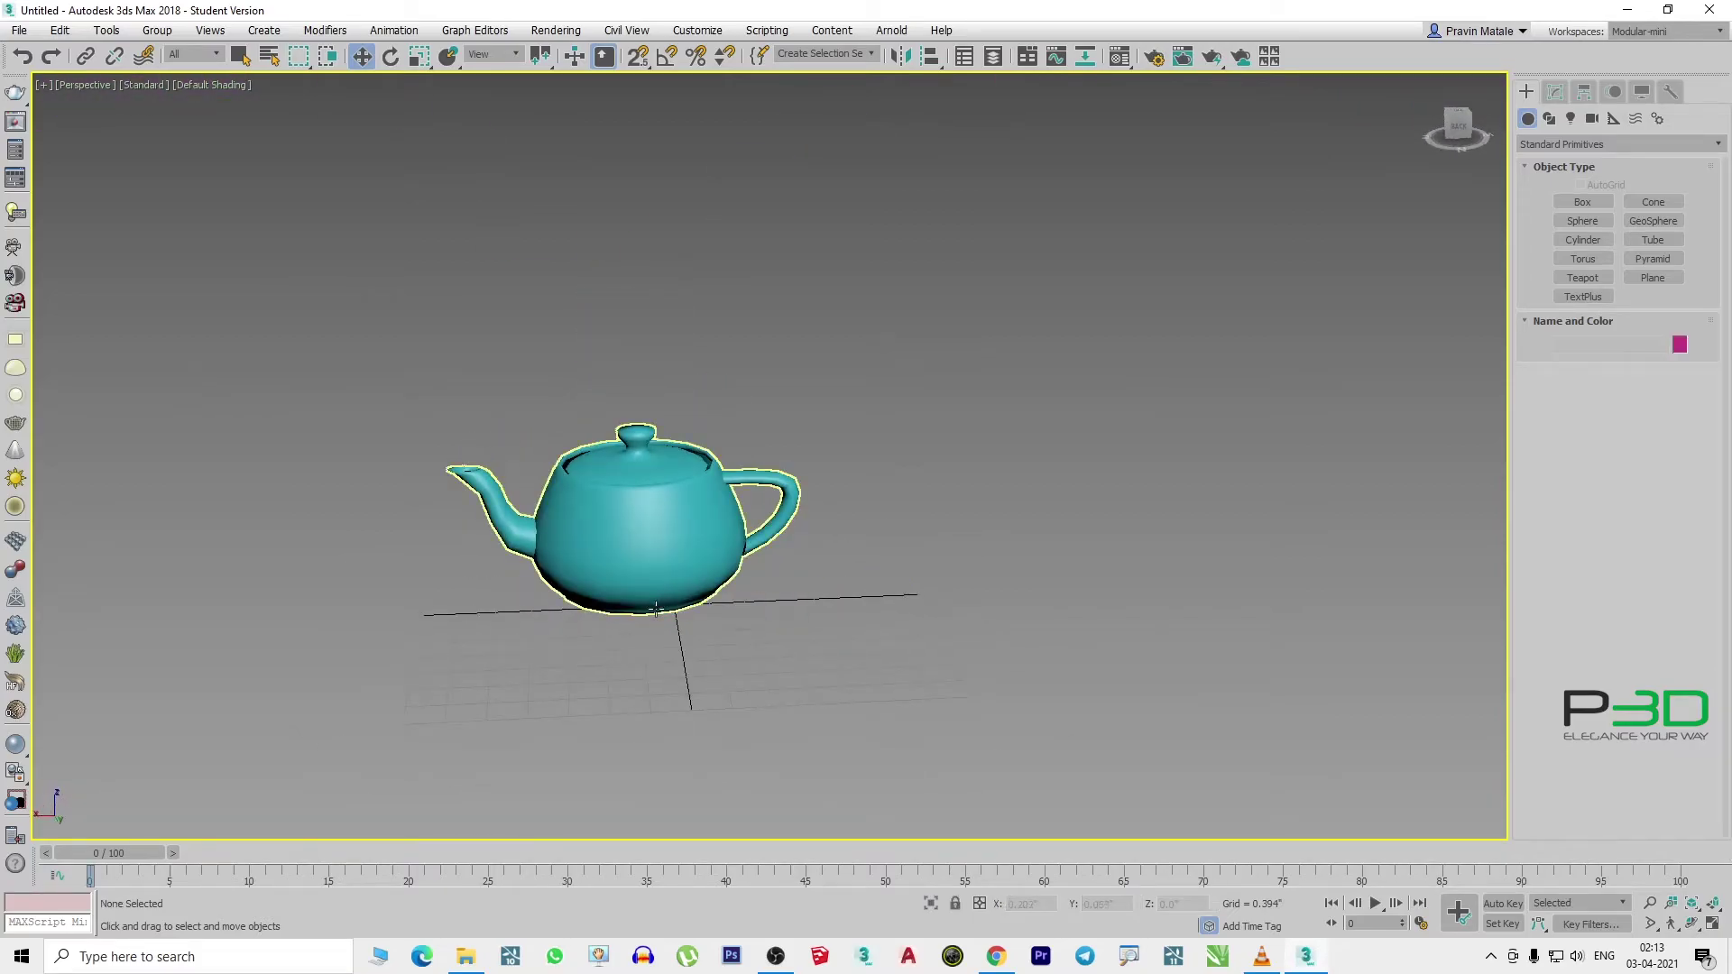
mouse_move(758, 509)
middle_mouse_down()
mouse_move(866, 506)
mouse_move(718, 538)
middle_mouse_up()
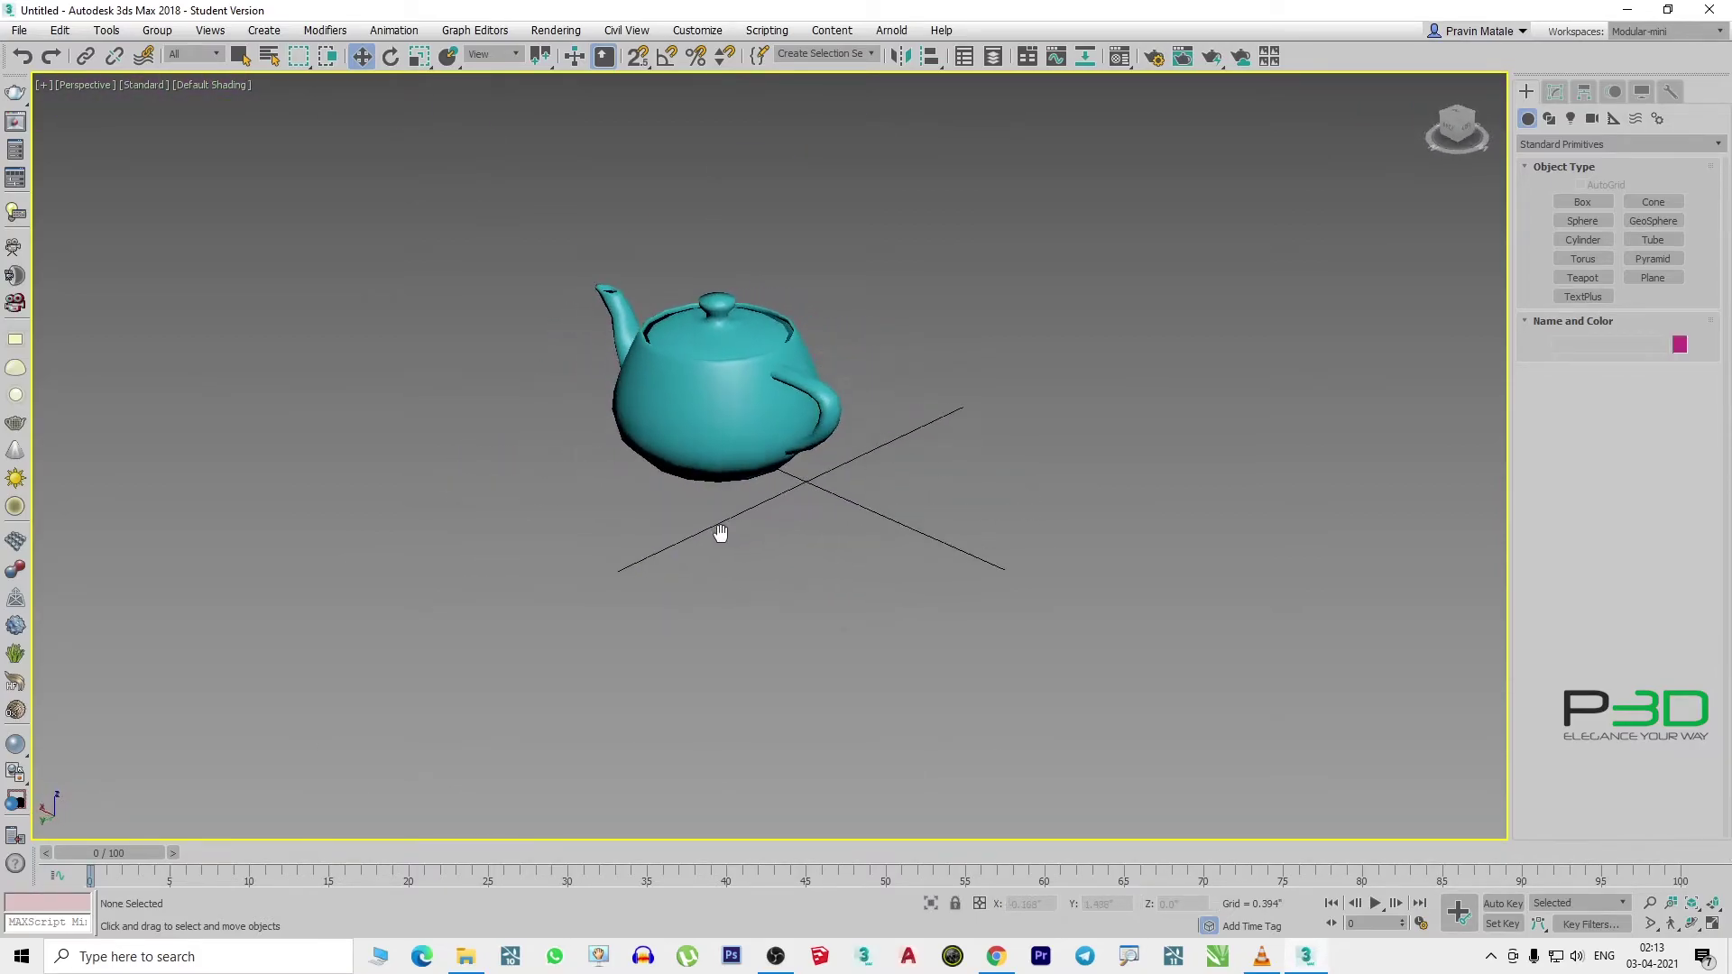
scroll(732, 550, "up", 3)
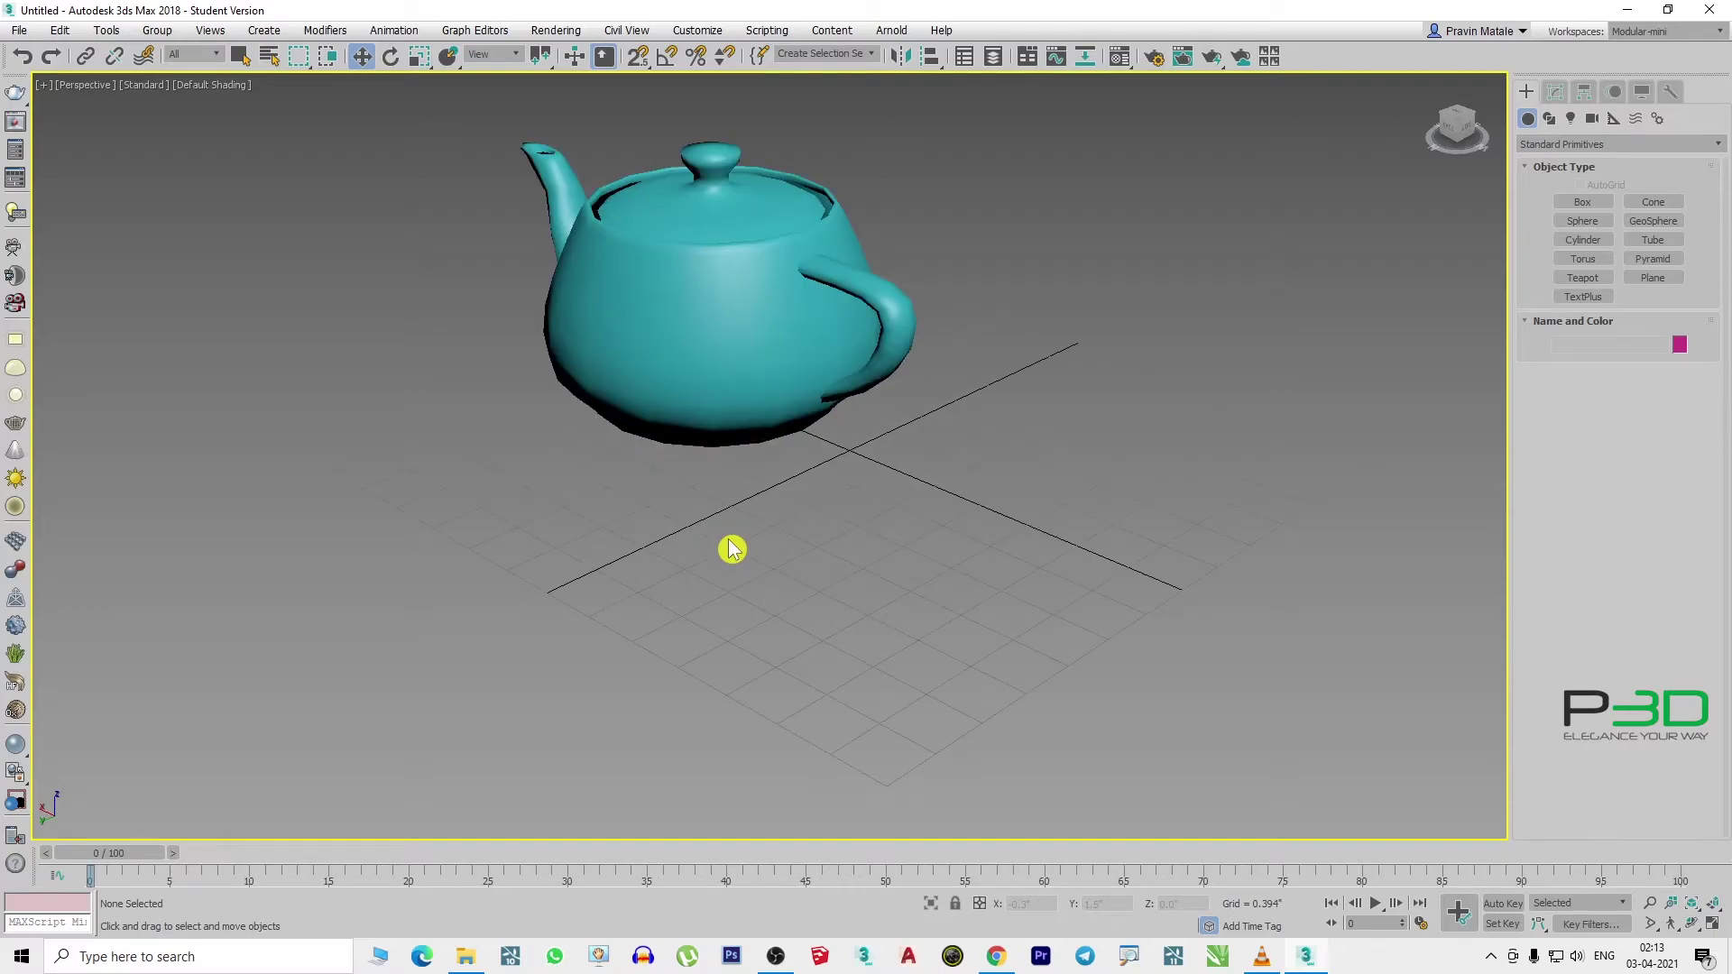
left_click(711, 386)
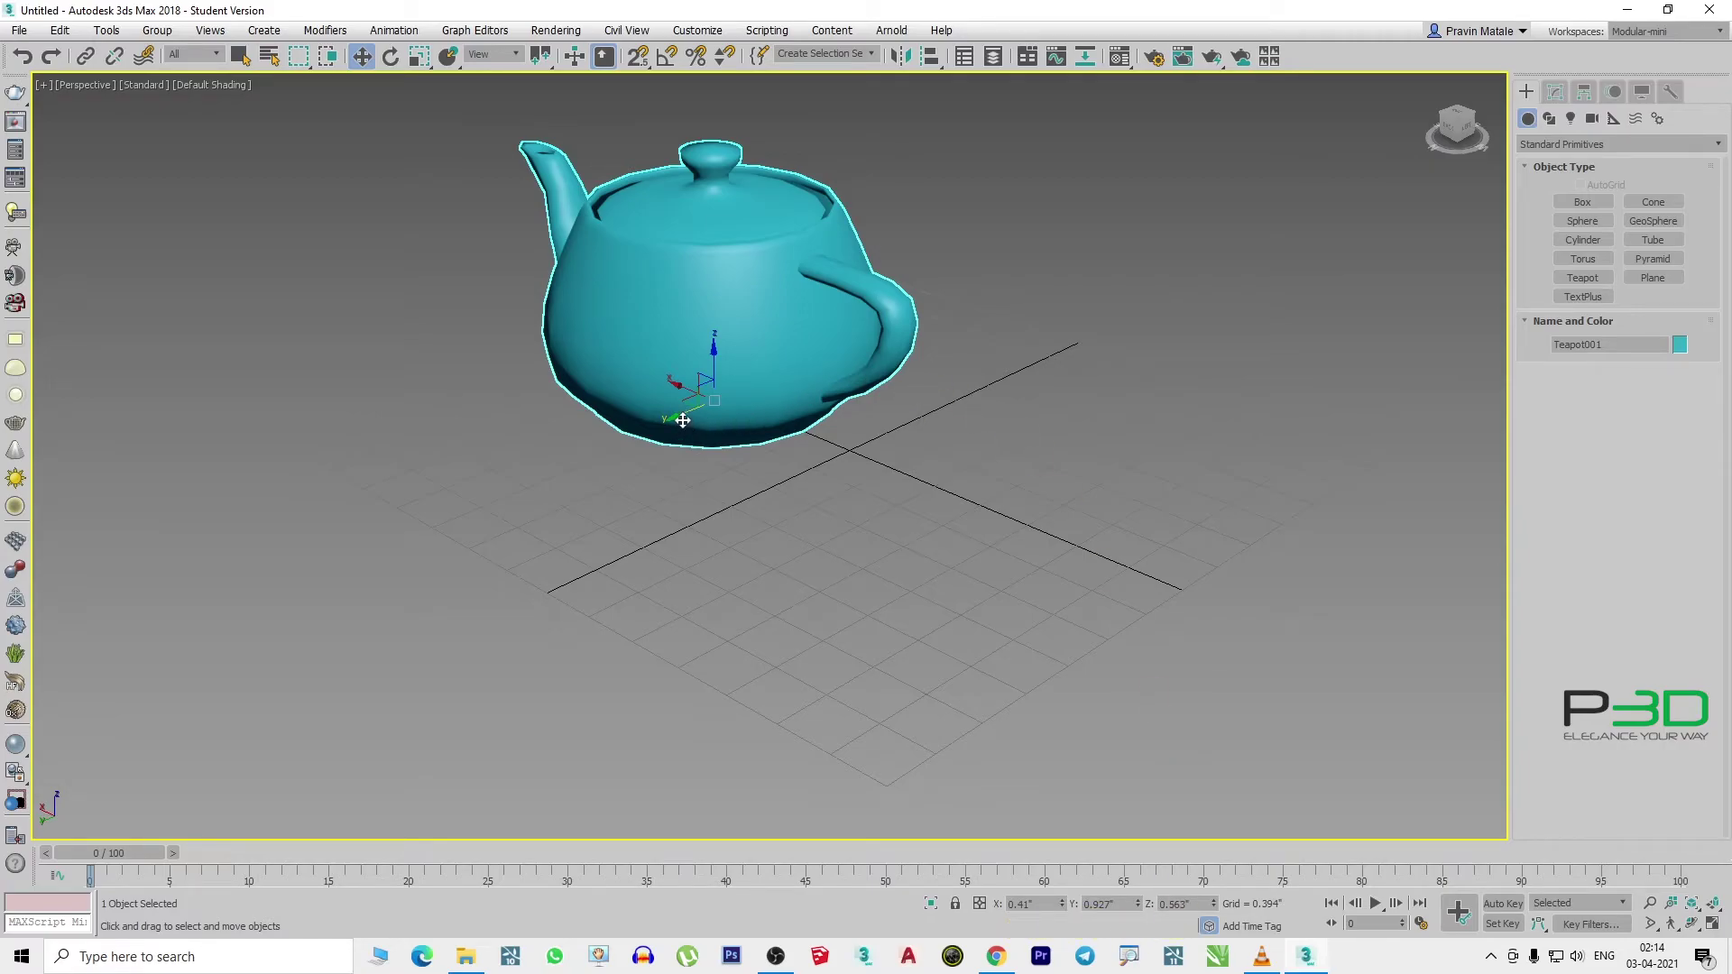
- Drag the teapot around and scrub its X and Y position spinners
mouse_move(683, 420)
left_mouse_down()
mouse_move(561, 454)
mouse_move(528, 504)
mouse_move(766, 475)
mouse_move(708, 441)
left_mouse_up()
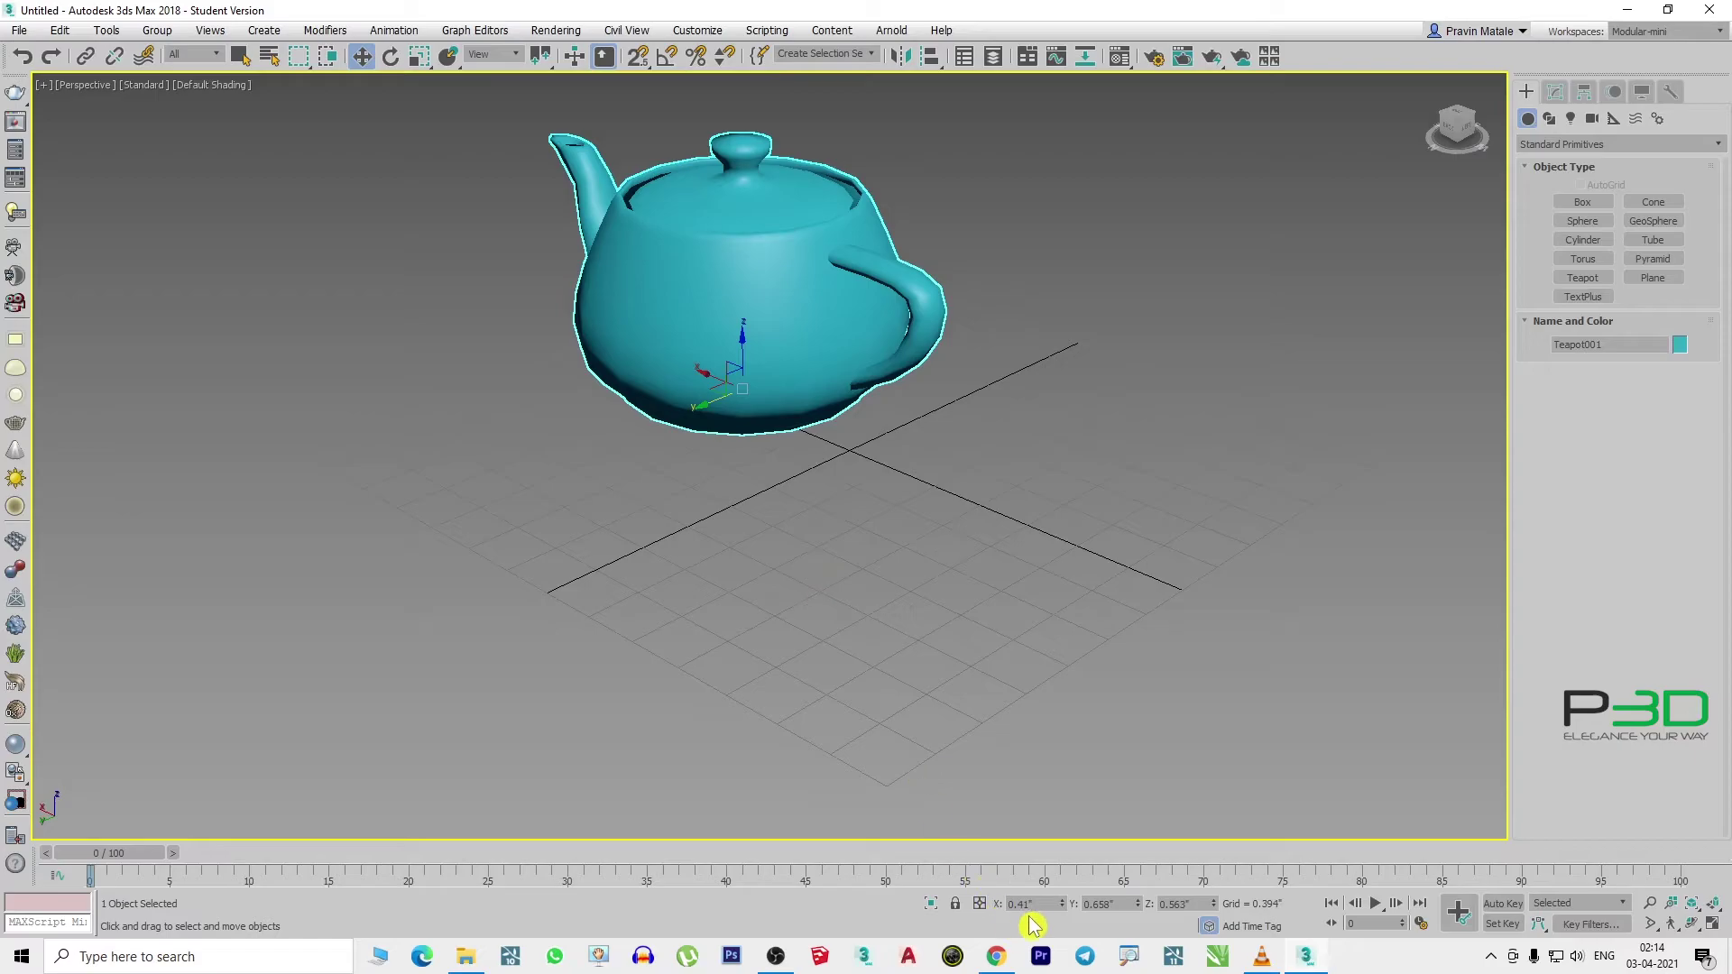
left_click_drag(706, 376, 720, 534)
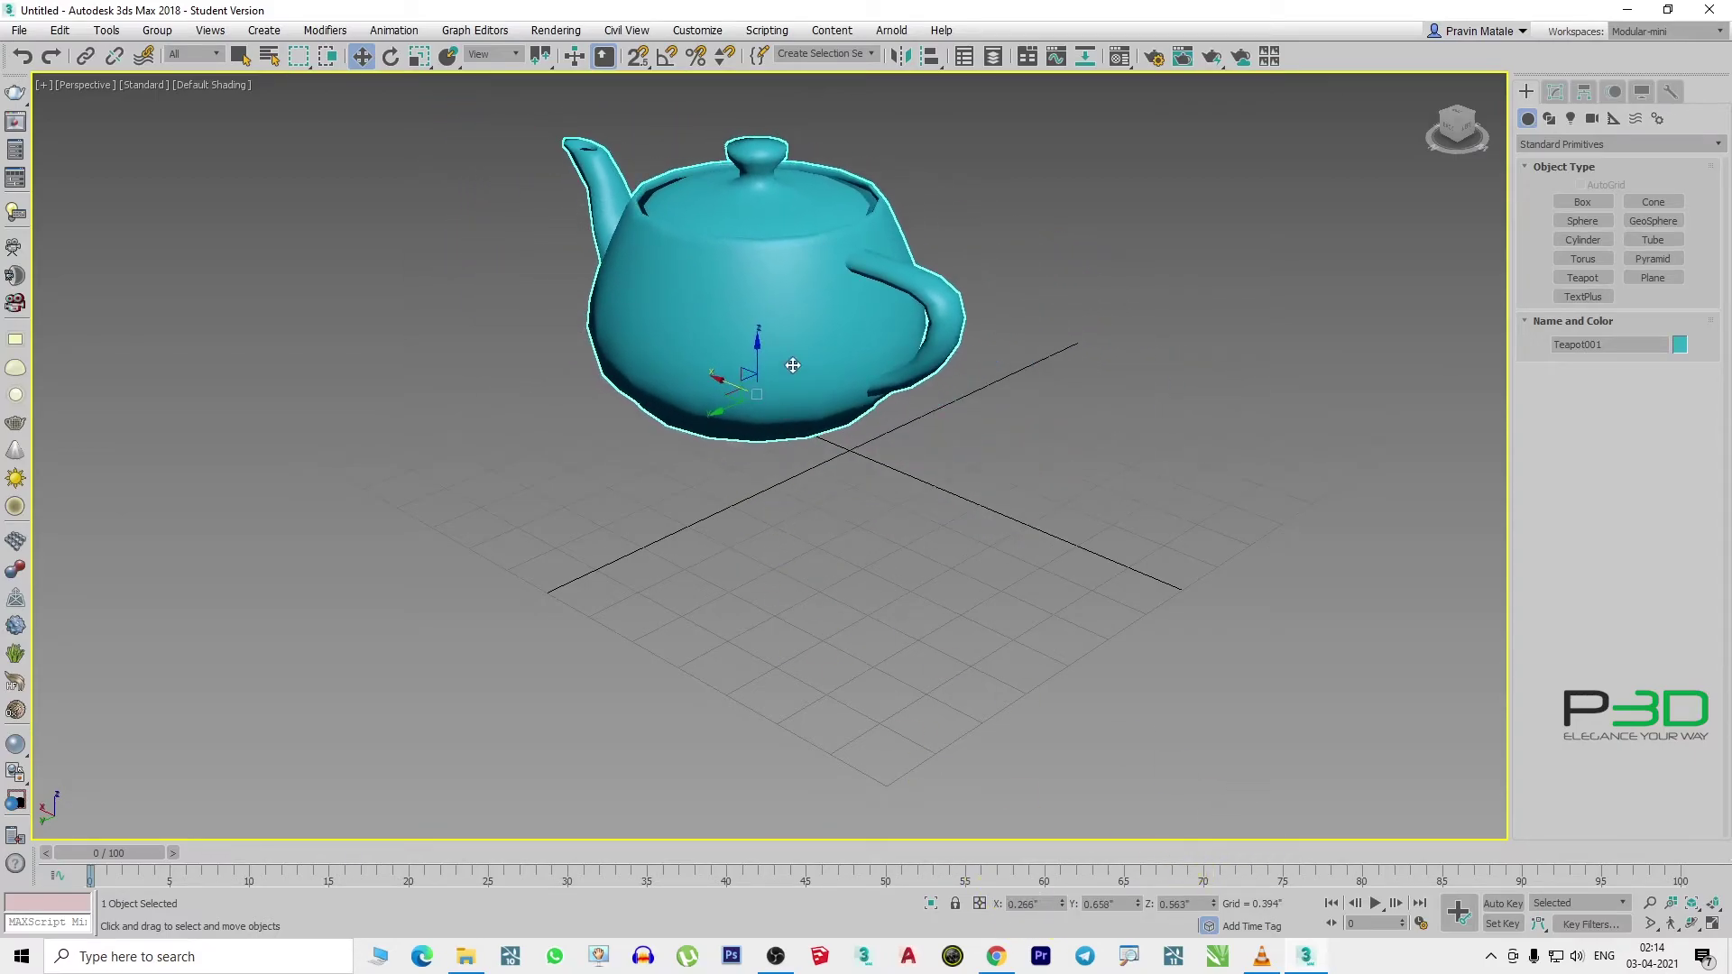
mouse_move(757, 354)
left_mouse_down()
mouse_move(751, 413)
mouse_move(716, 340)
mouse_move(711, 356)
left_mouse_up()
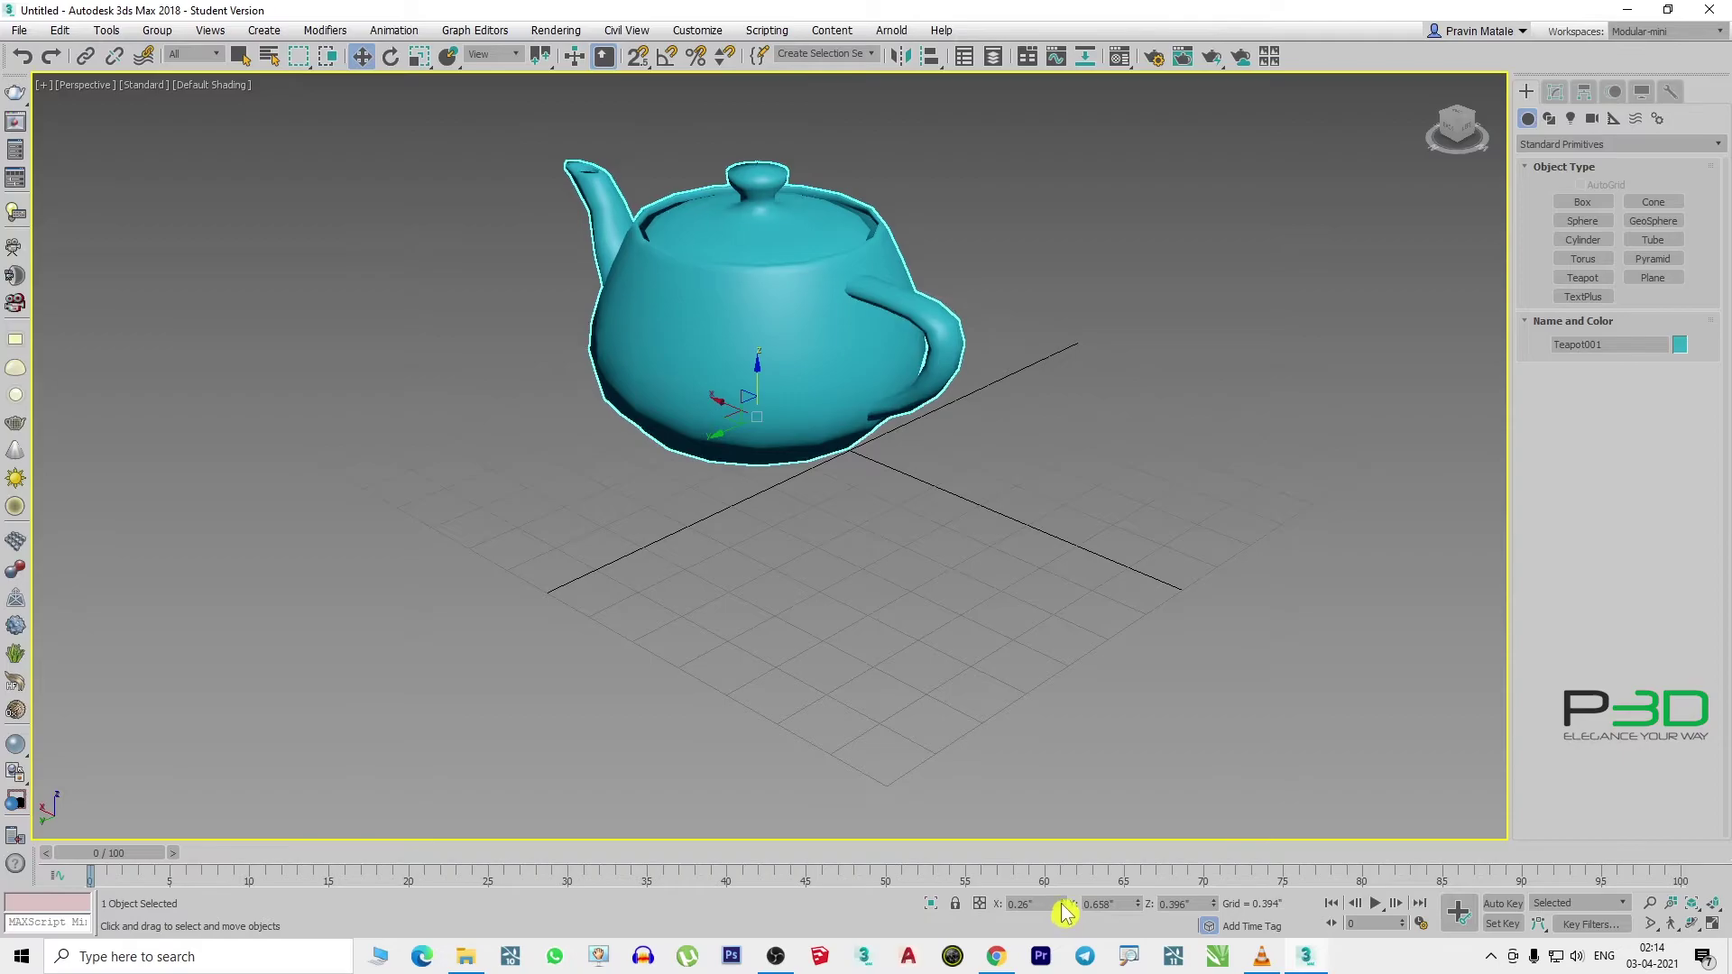
mouse_move(1060, 902)
left_mouse_down()
mouse_move(1028, 548)
mouse_move(1028, 580)
left_mouse_up()
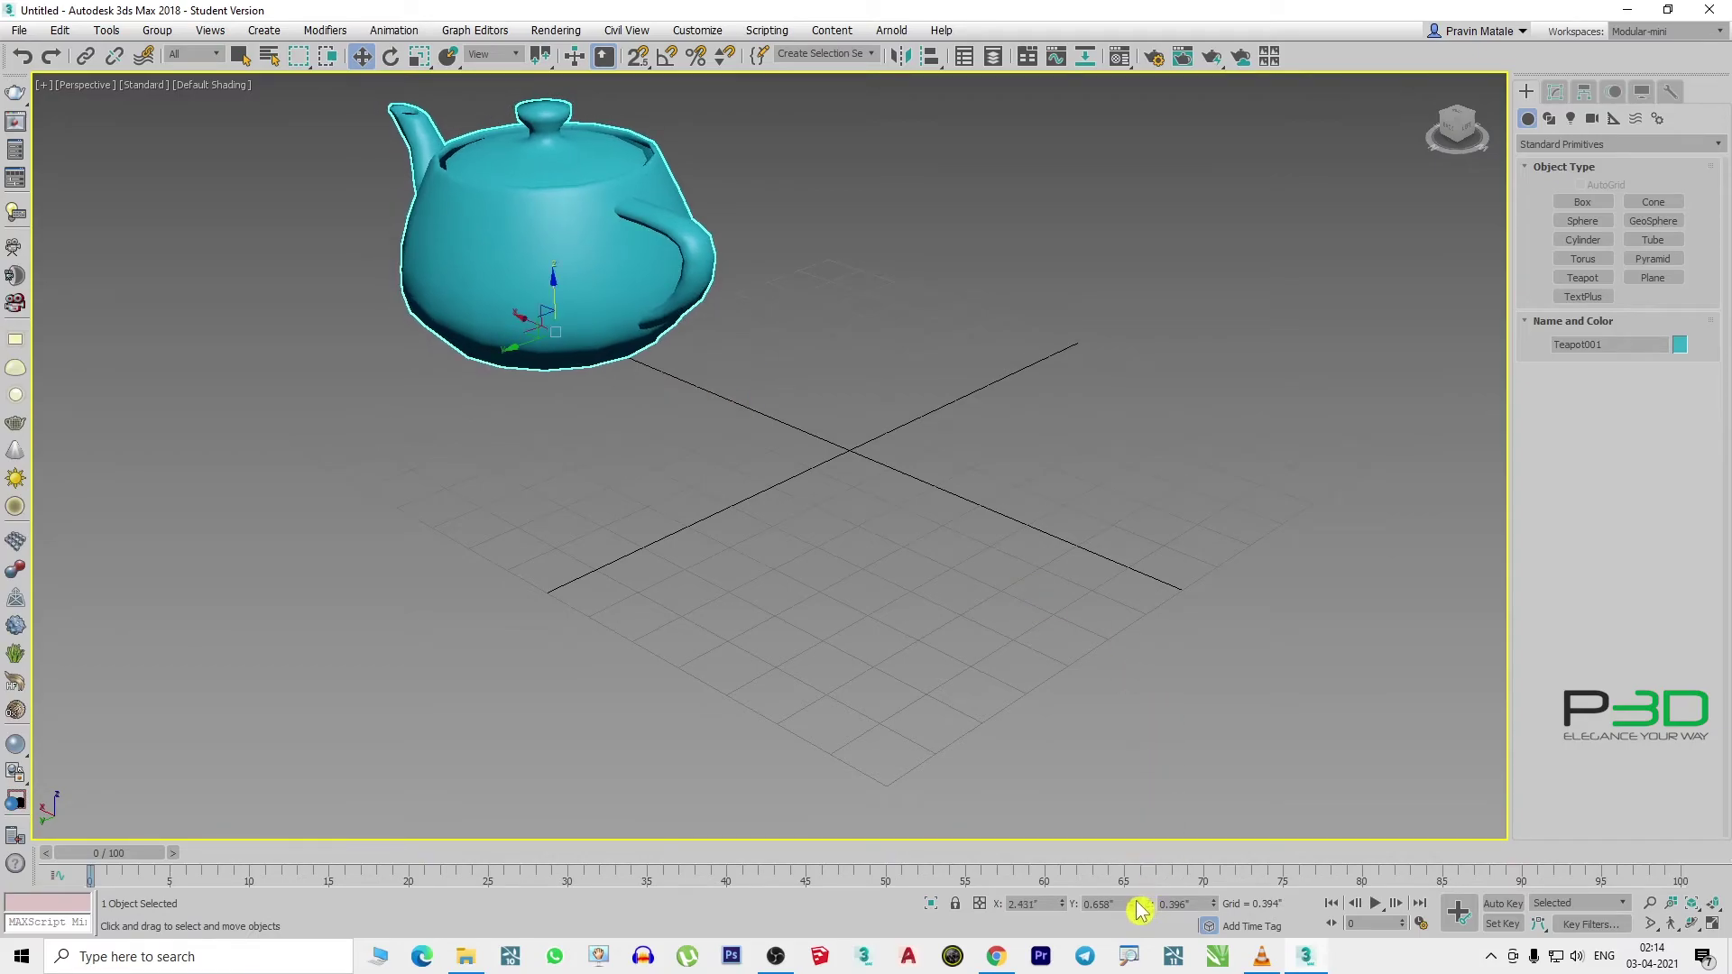
mouse_move(1142, 909)
left_mouse_down()
mouse_move(1059, 653)
mouse_move(1112, 13)
mouse_move(1132, 54)
mouse_move(1060, 959)
left_mouse_up()
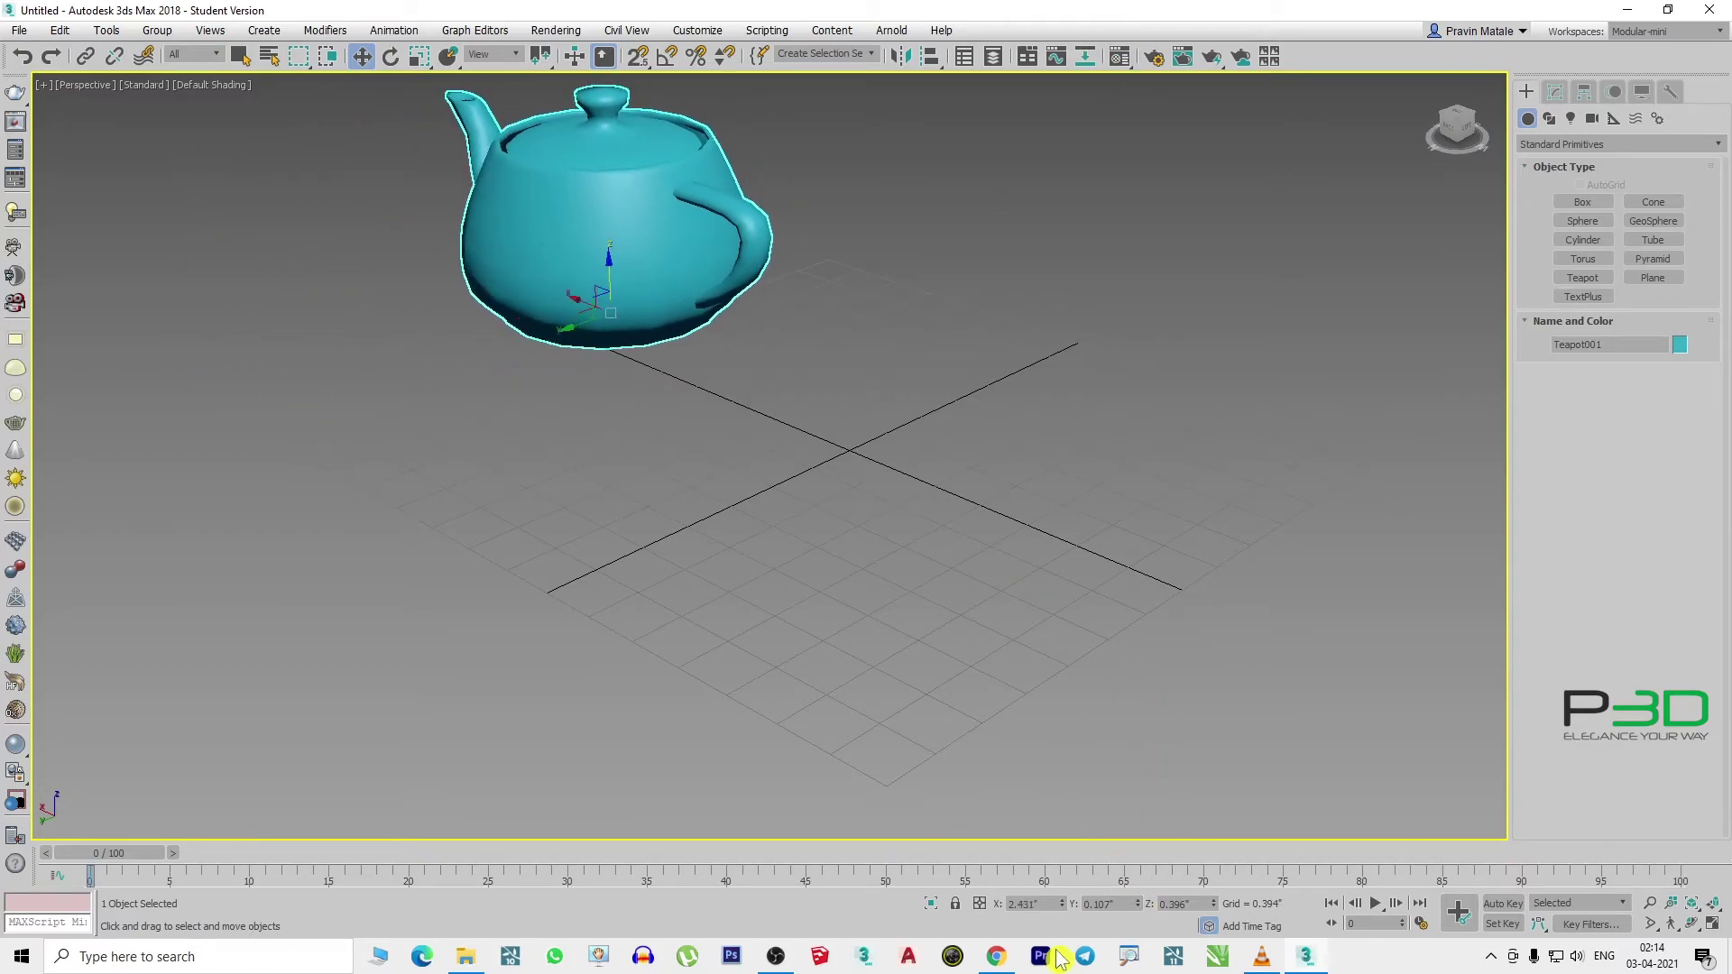
- Set the teapot's Y position to 2 and Z position to 5
type("2")
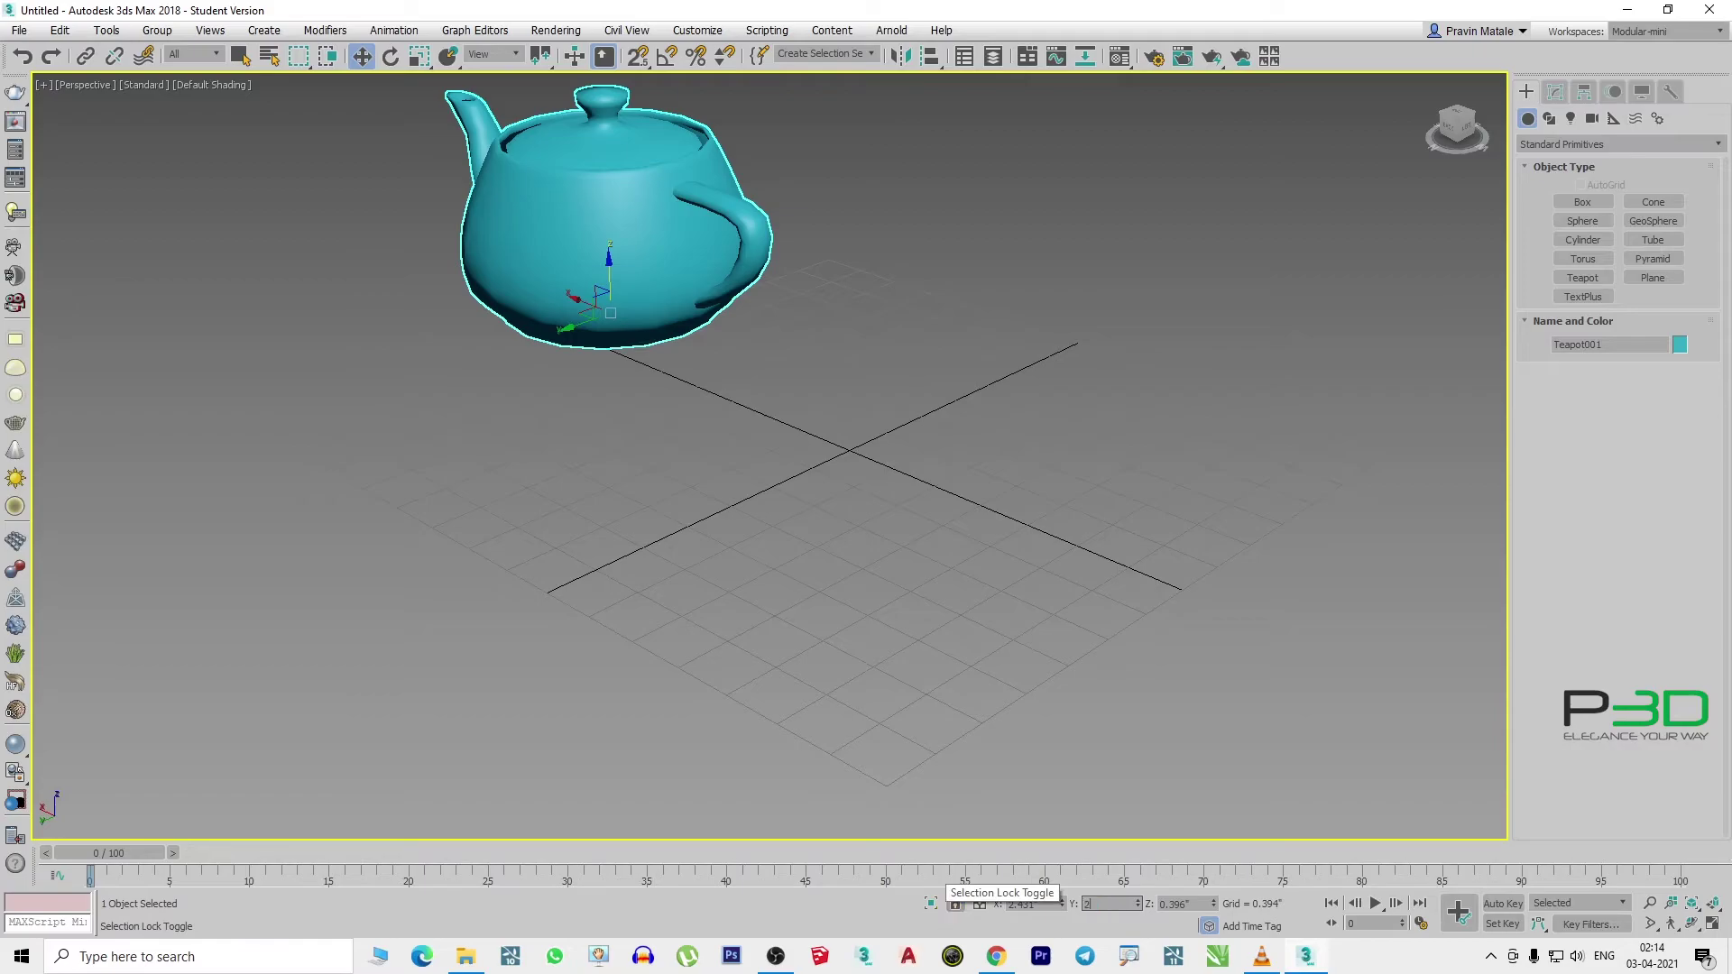
key("Return")
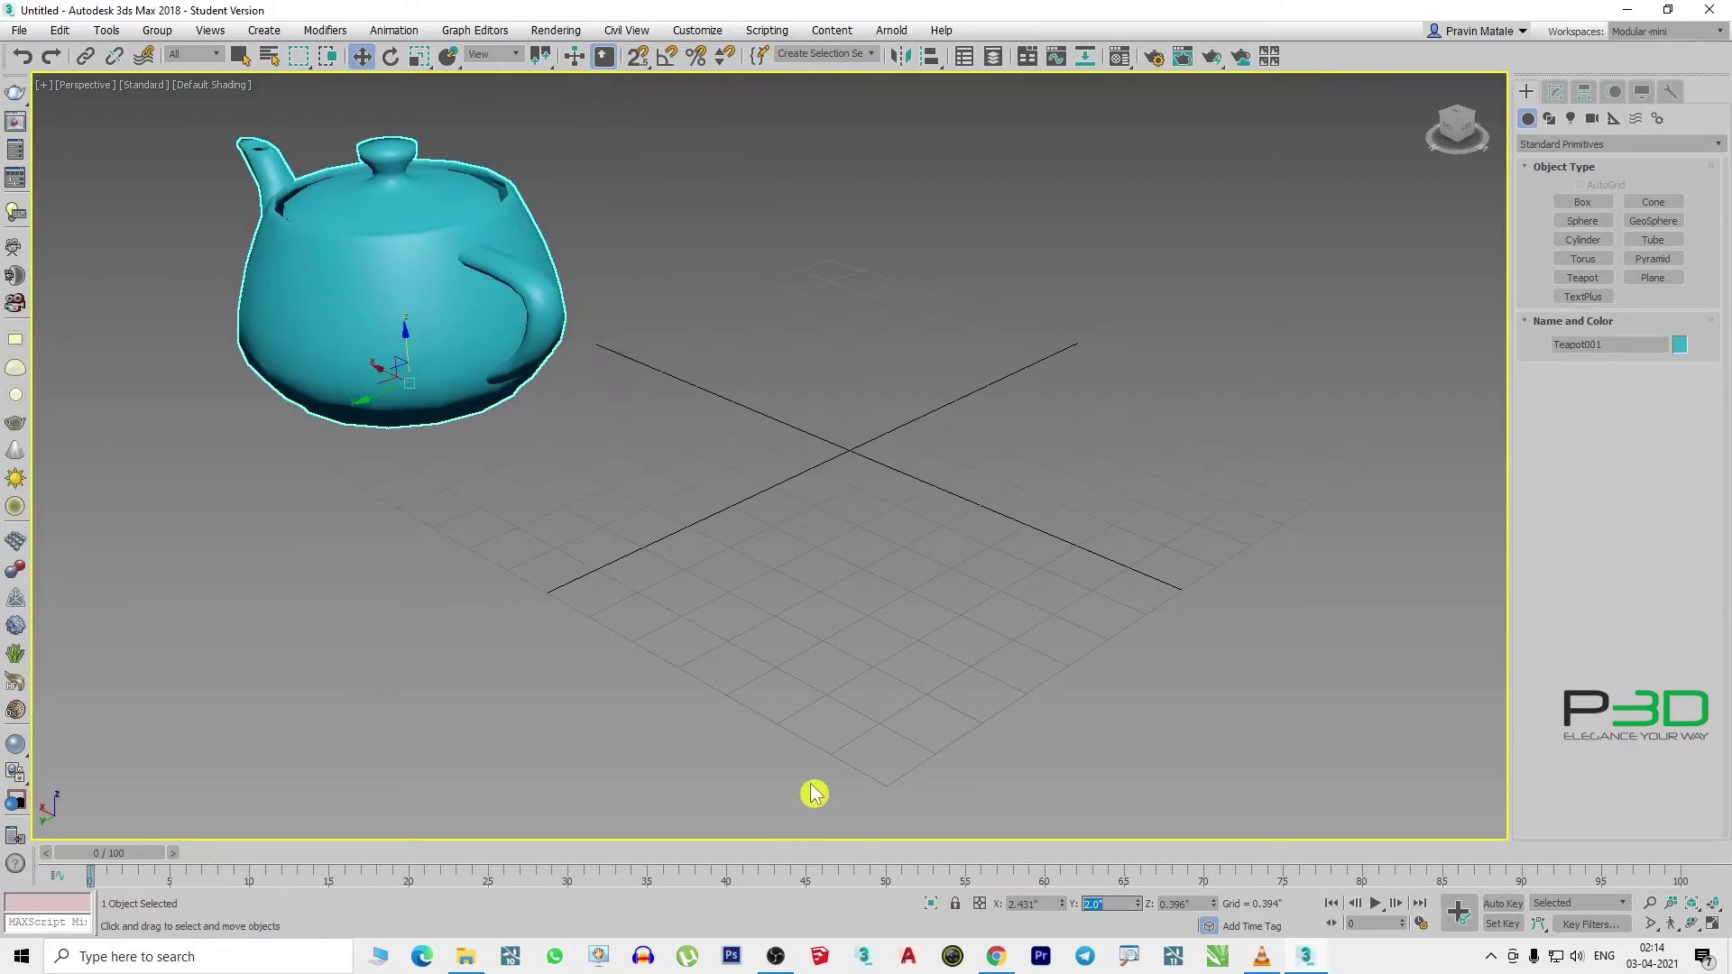
left_click(1198, 905)
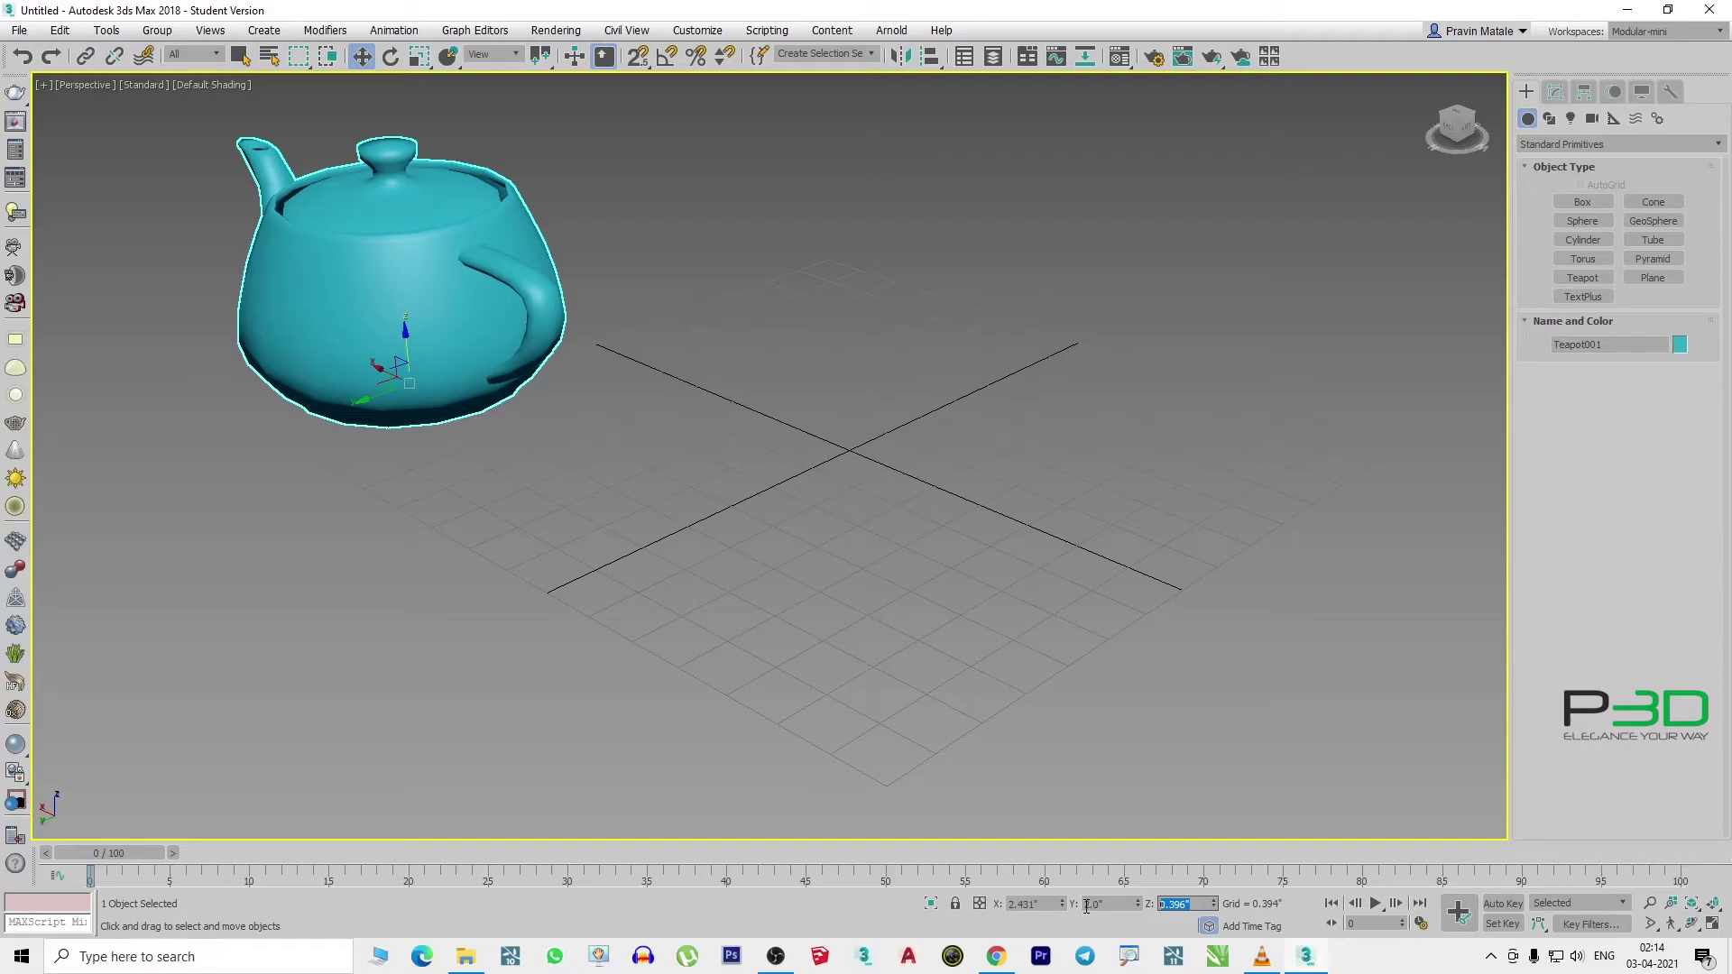
type("5.0")
key("Return")
- Reset the teapot's Z to 0 and move it near the grid centre
scroll(847, 622, "down", 5)
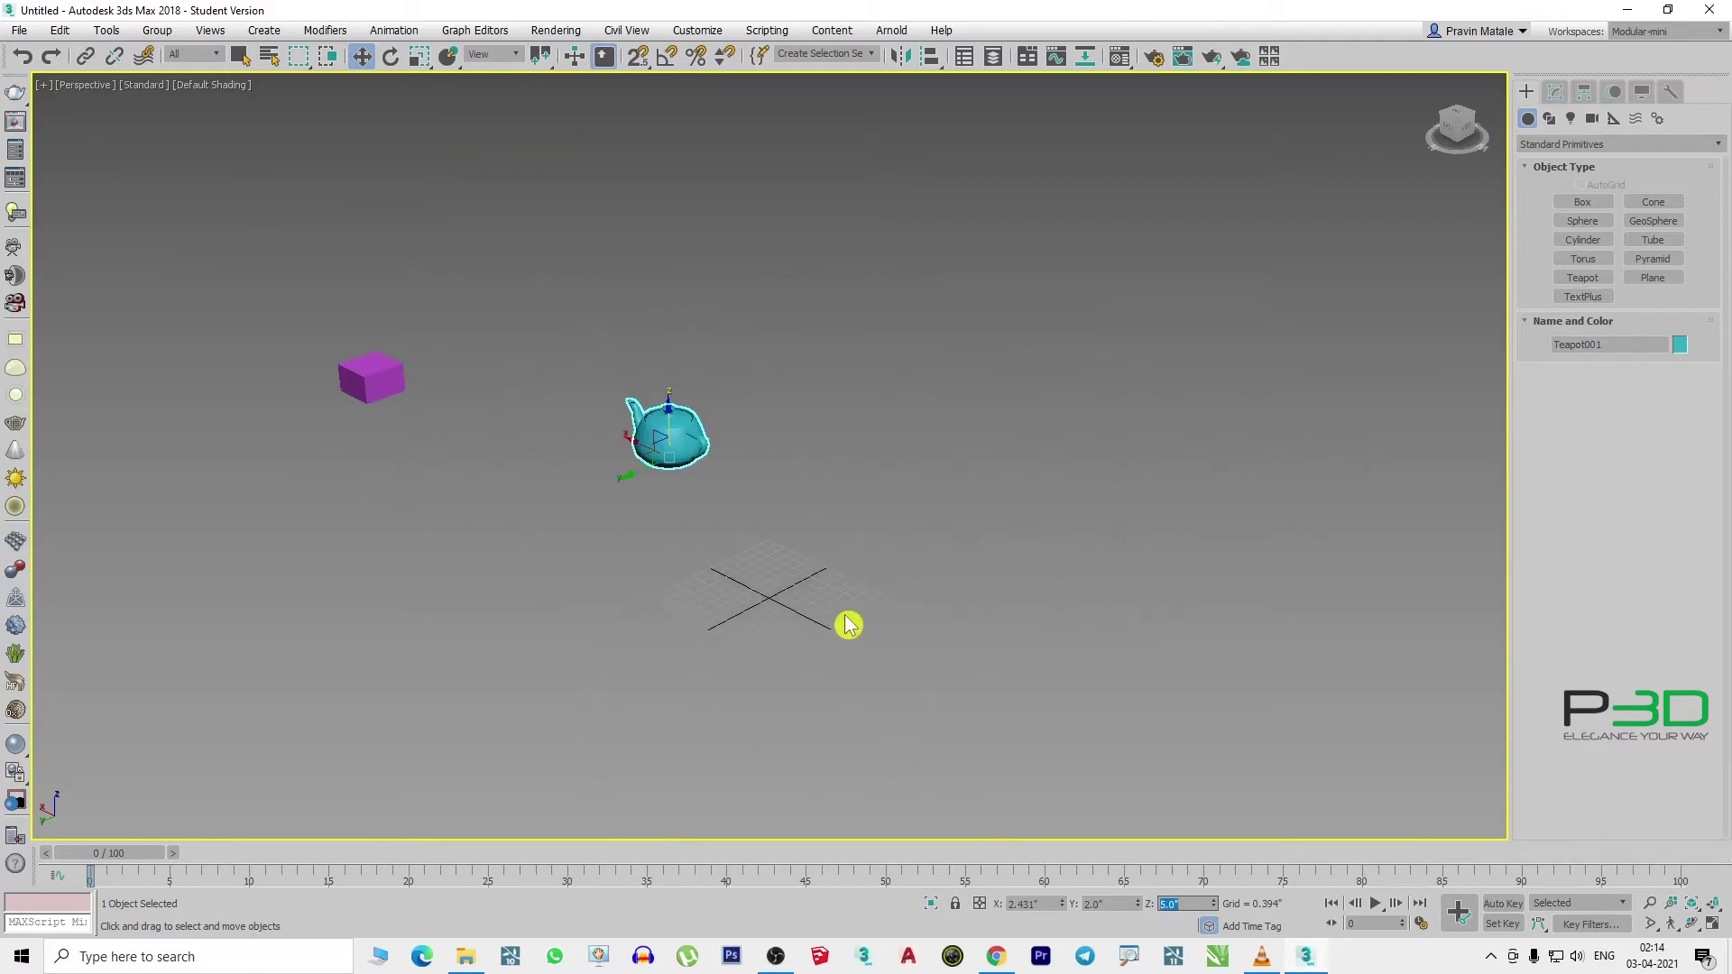
mouse_move(749, 584)
middle_mouse_down("alt")
mouse_move(796, 487)
mouse_move(774, 523)
mouse_move(804, 681)
middle_mouse_up("alt")
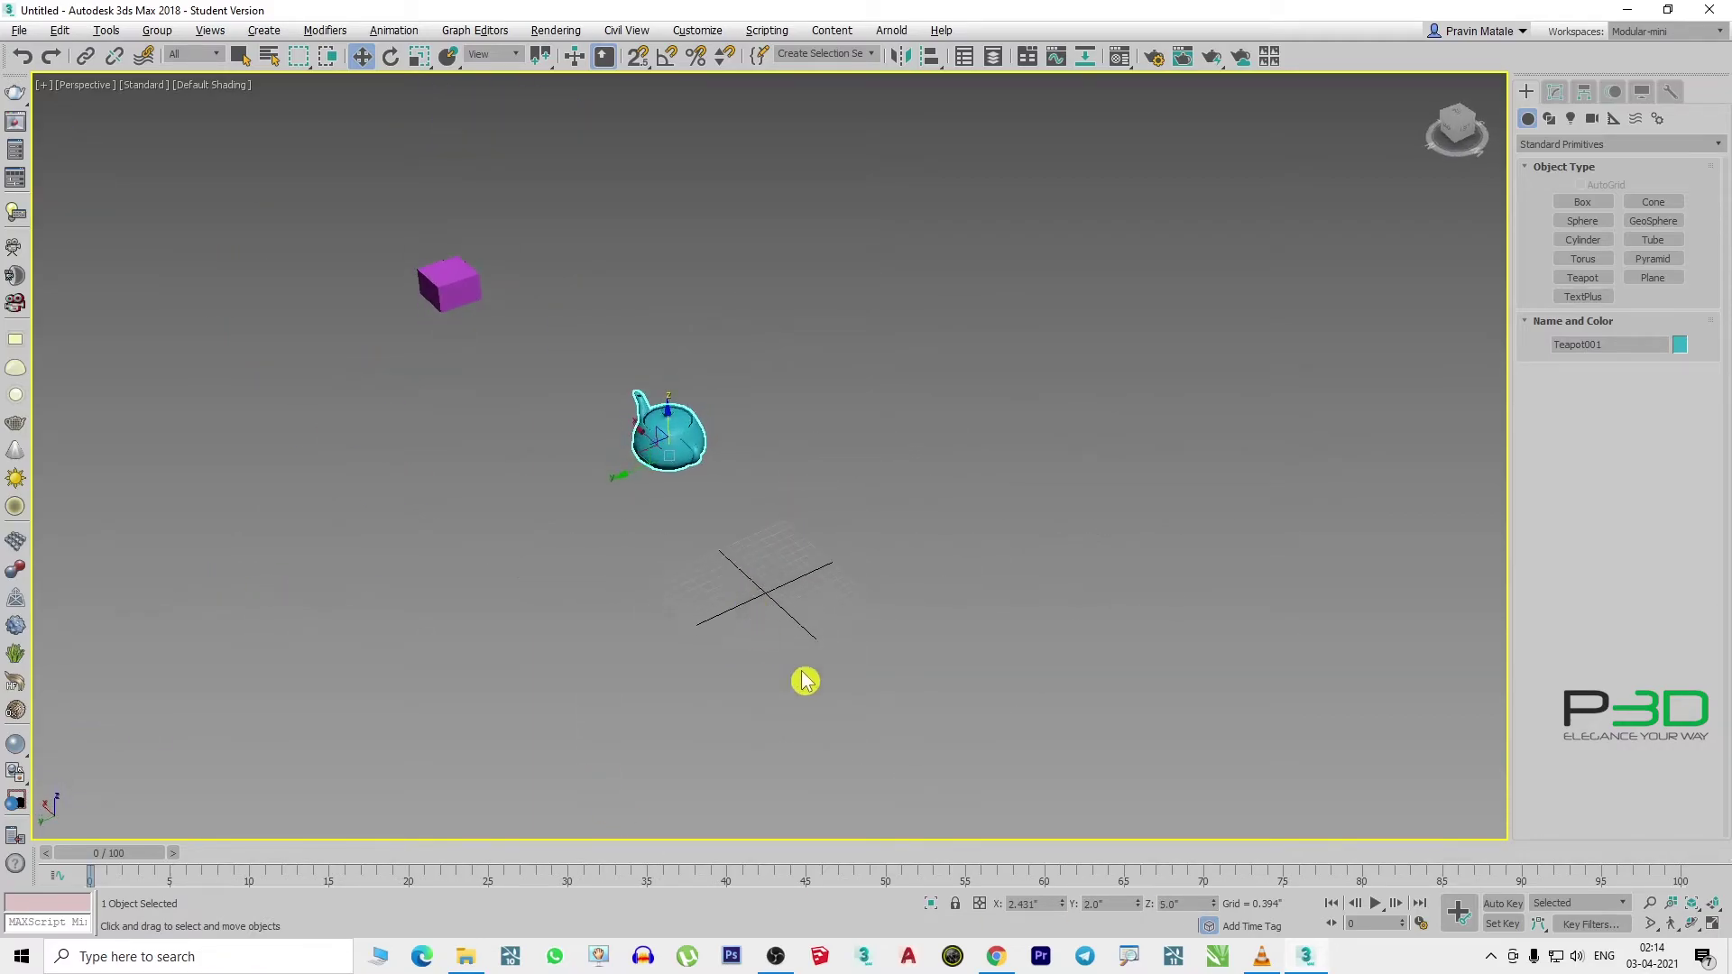
right_click(1214, 906)
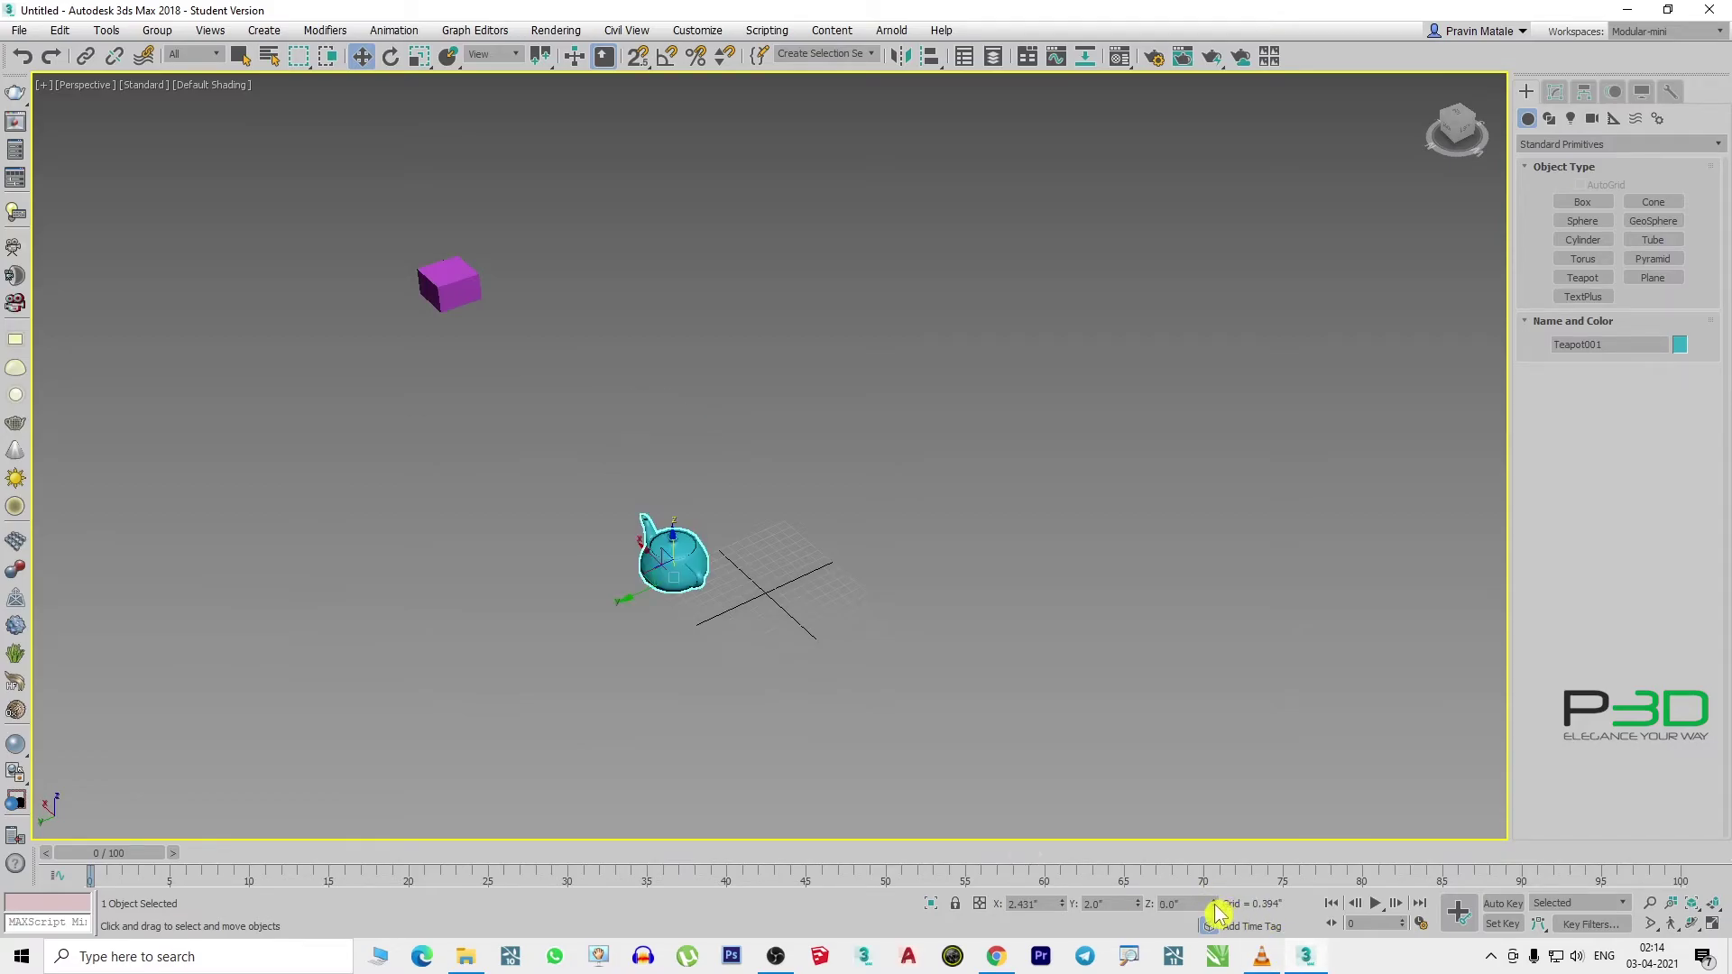
left_click_drag(647, 558, 719, 624)
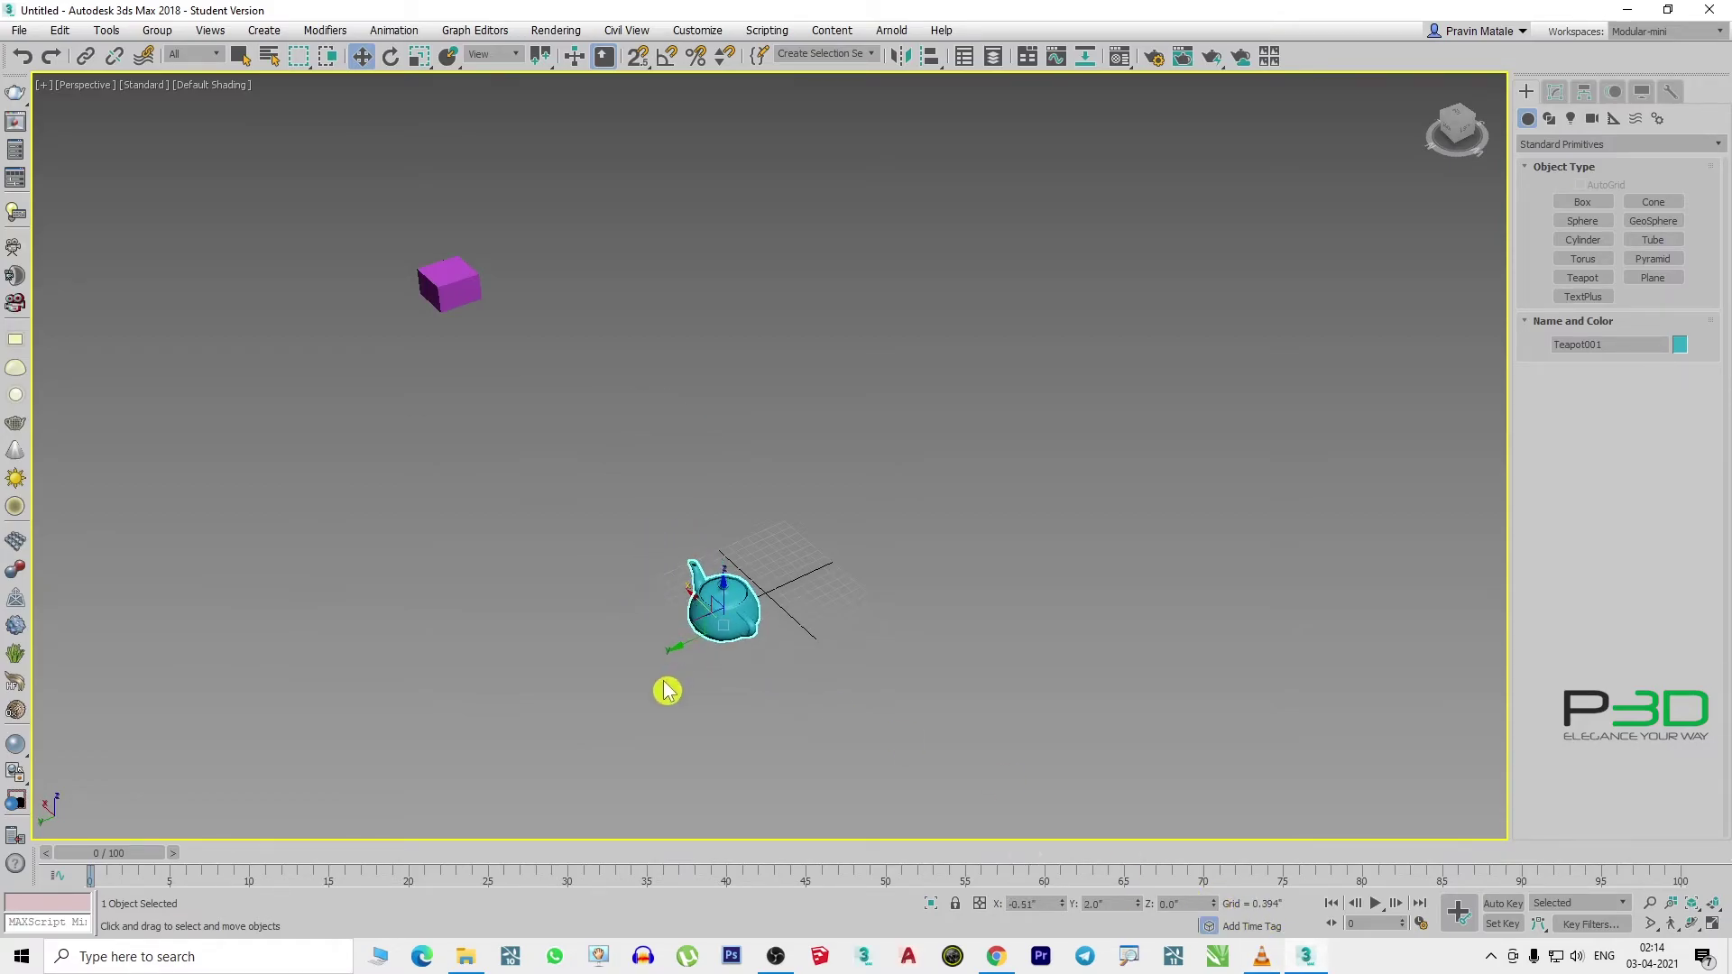
scroll(719, 625, "up", 5)
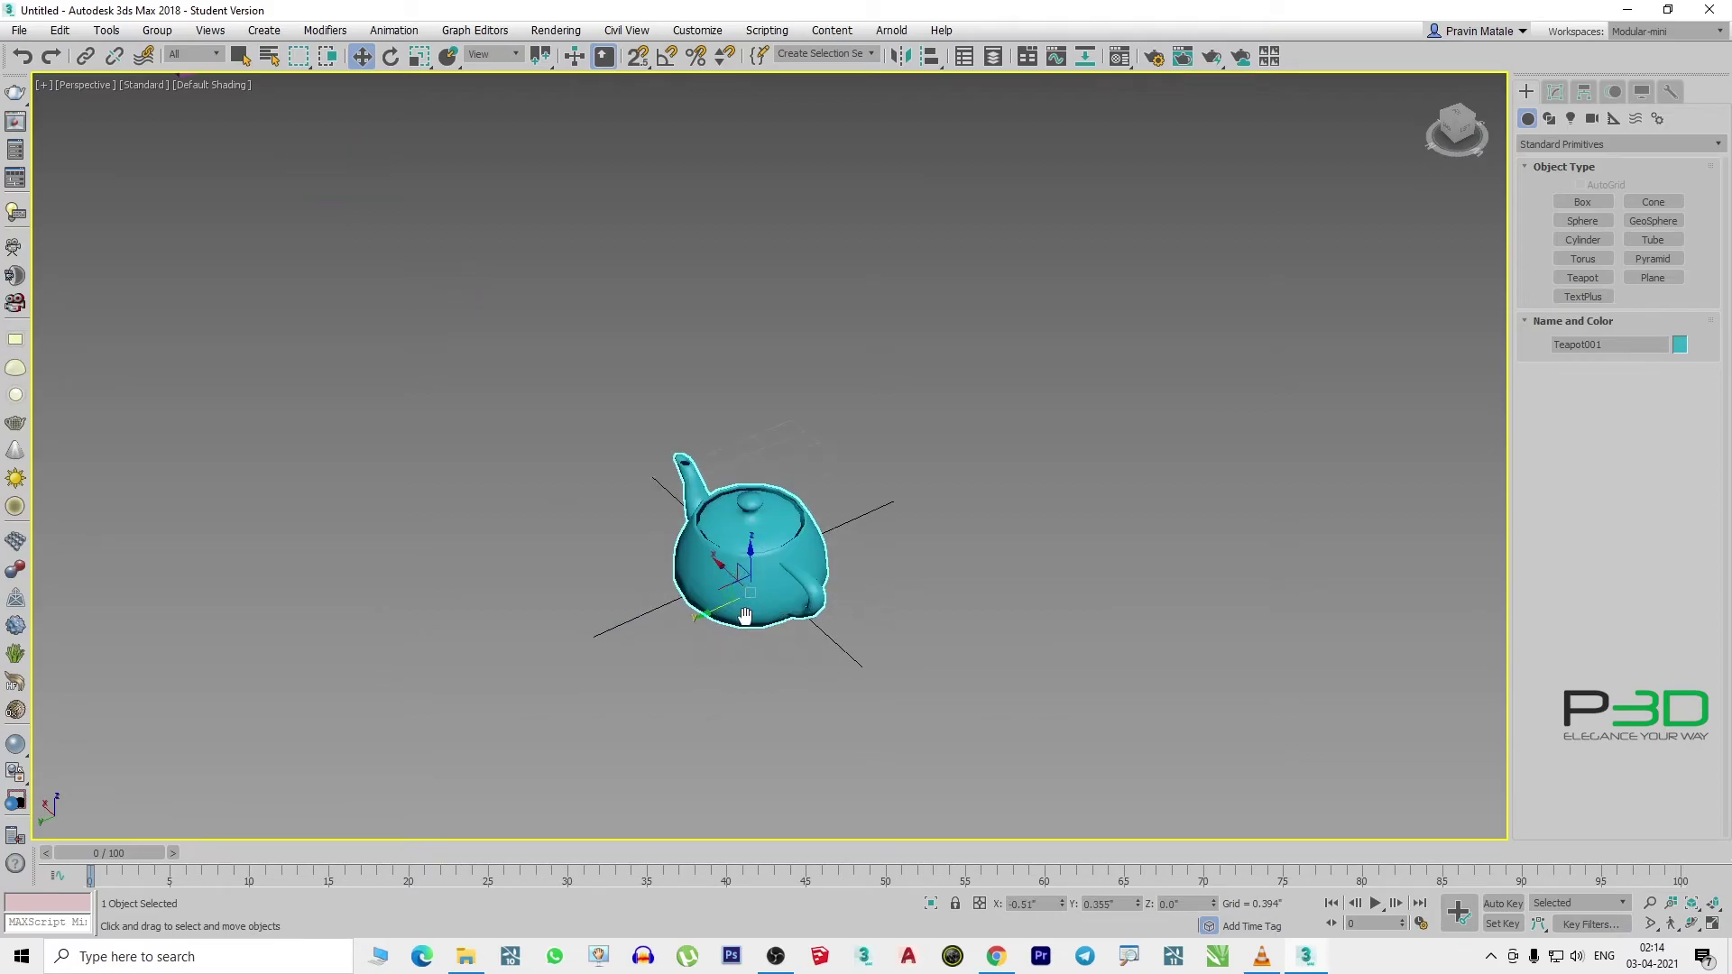
mouse_move(718, 625)
middle_mouse_down("alt")
mouse_move(727, 608)
mouse_move(637, 693)
mouse_move(595, 586)
mouse_move(704, 638)
mouse_move(802, 651)
middle_mouse_up("alt")
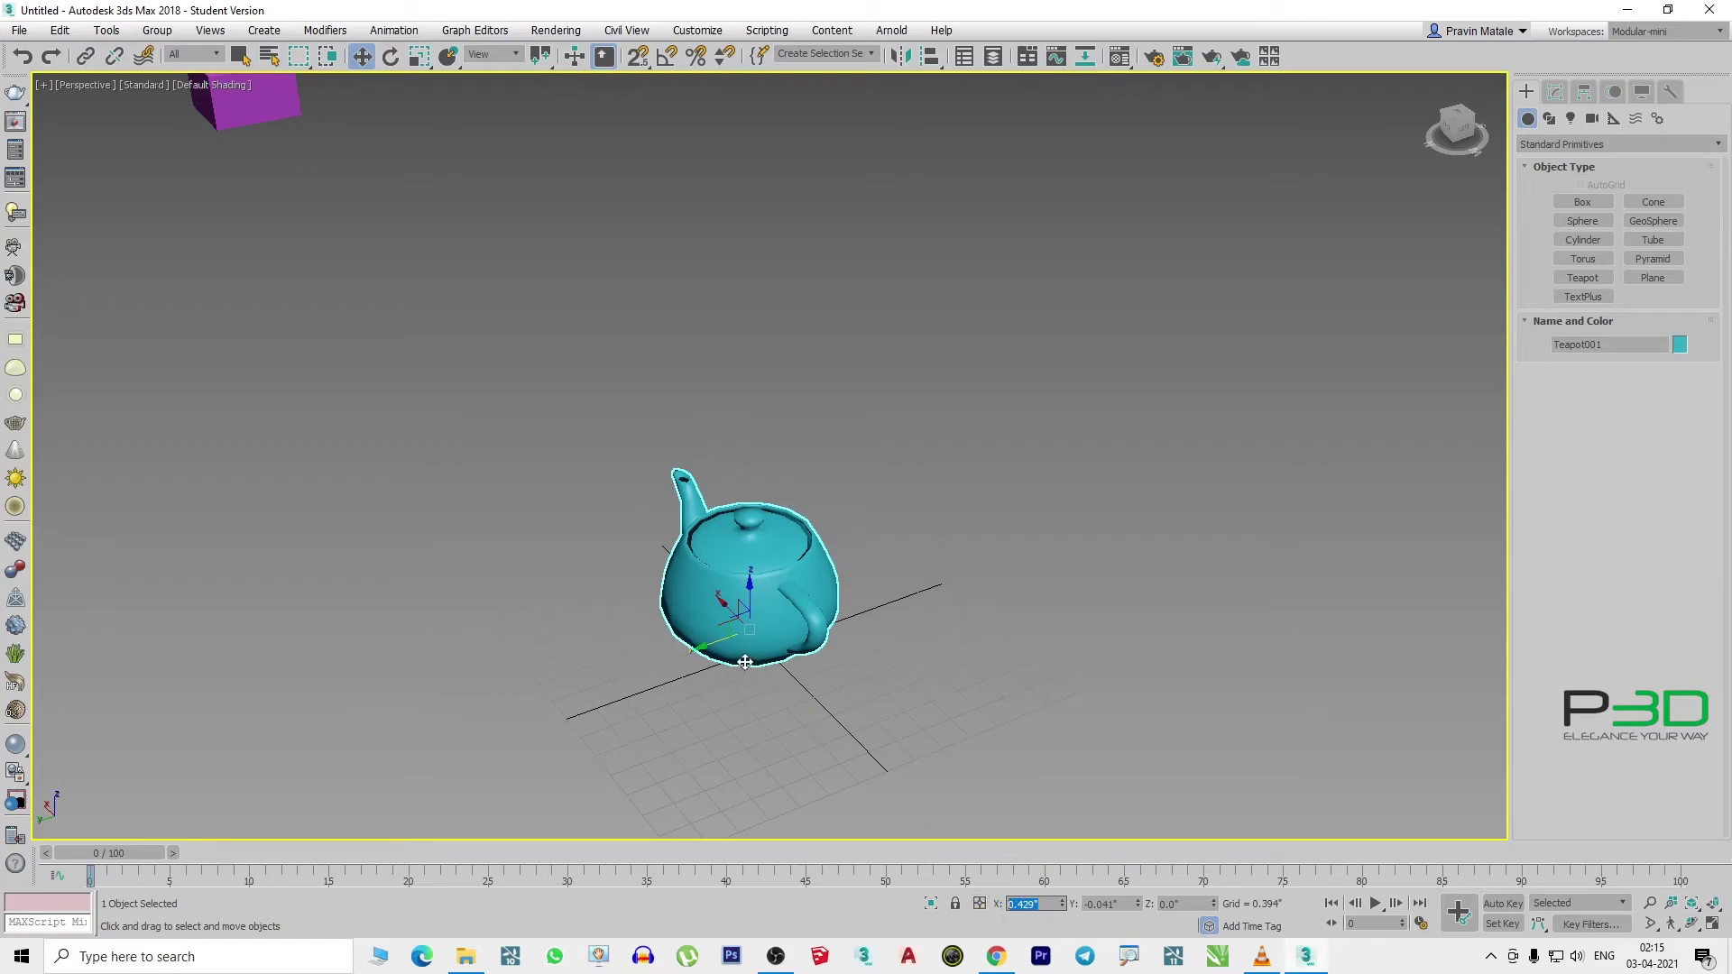
left_click_drag(722, 642, 719, 651)
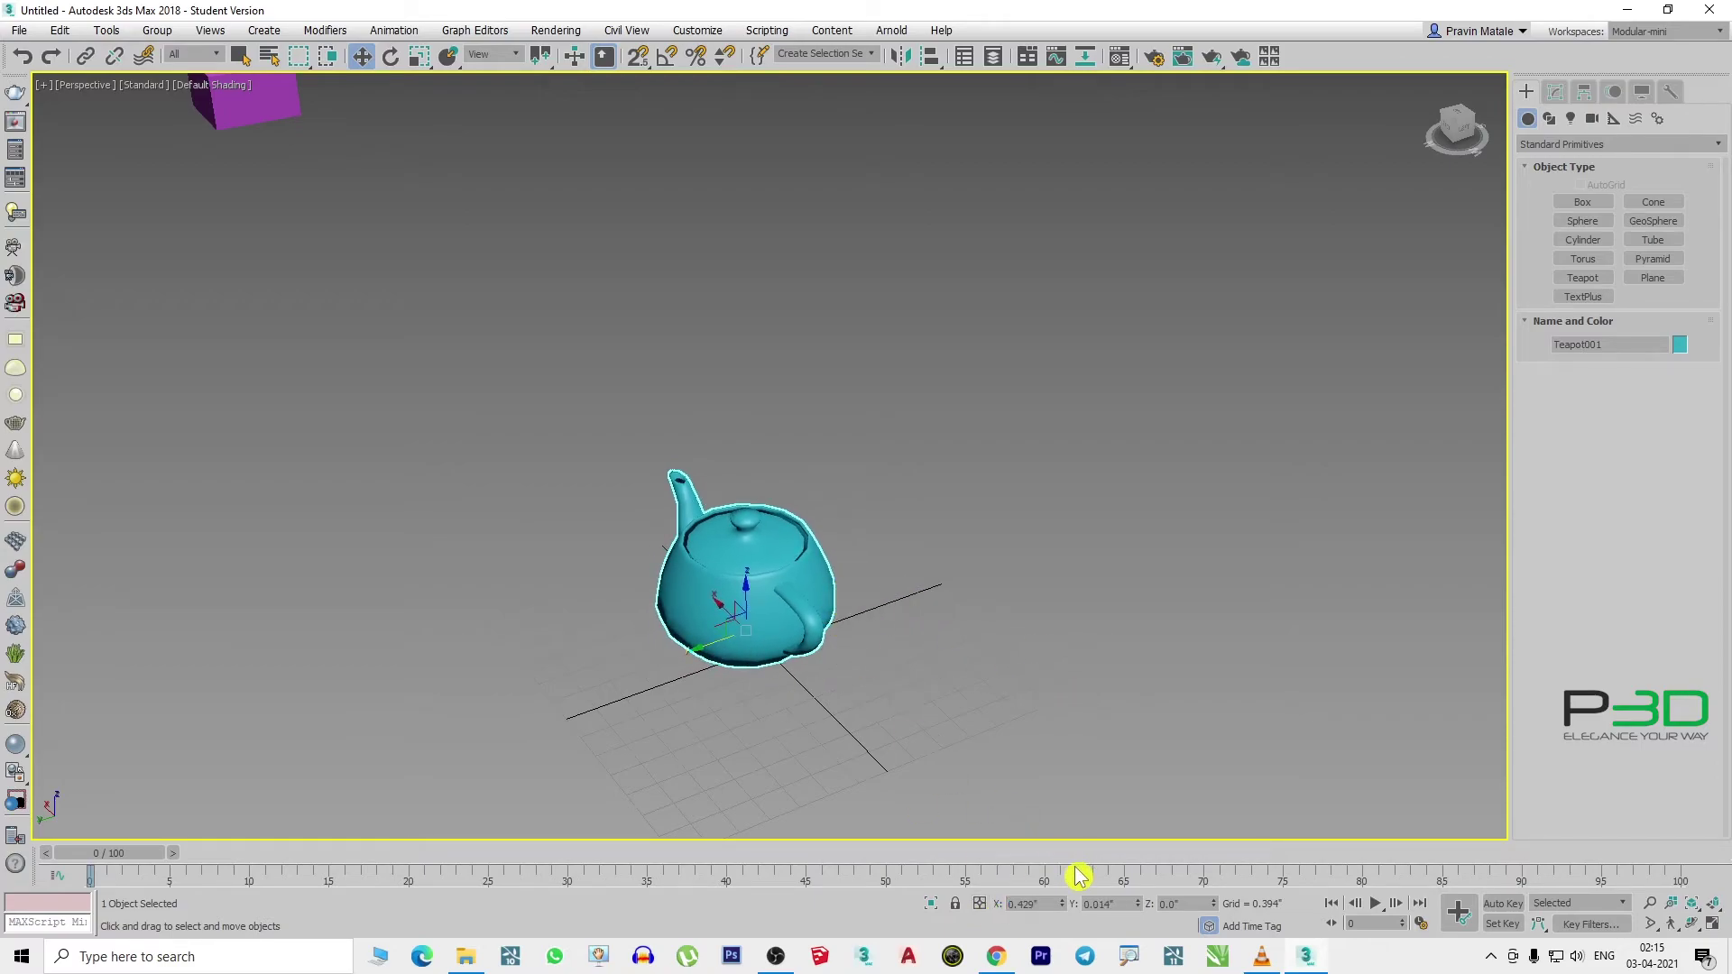
- In Units Setup, set display units to Metric Millimeters after briefly checking US Standard
left_click(696, 32)
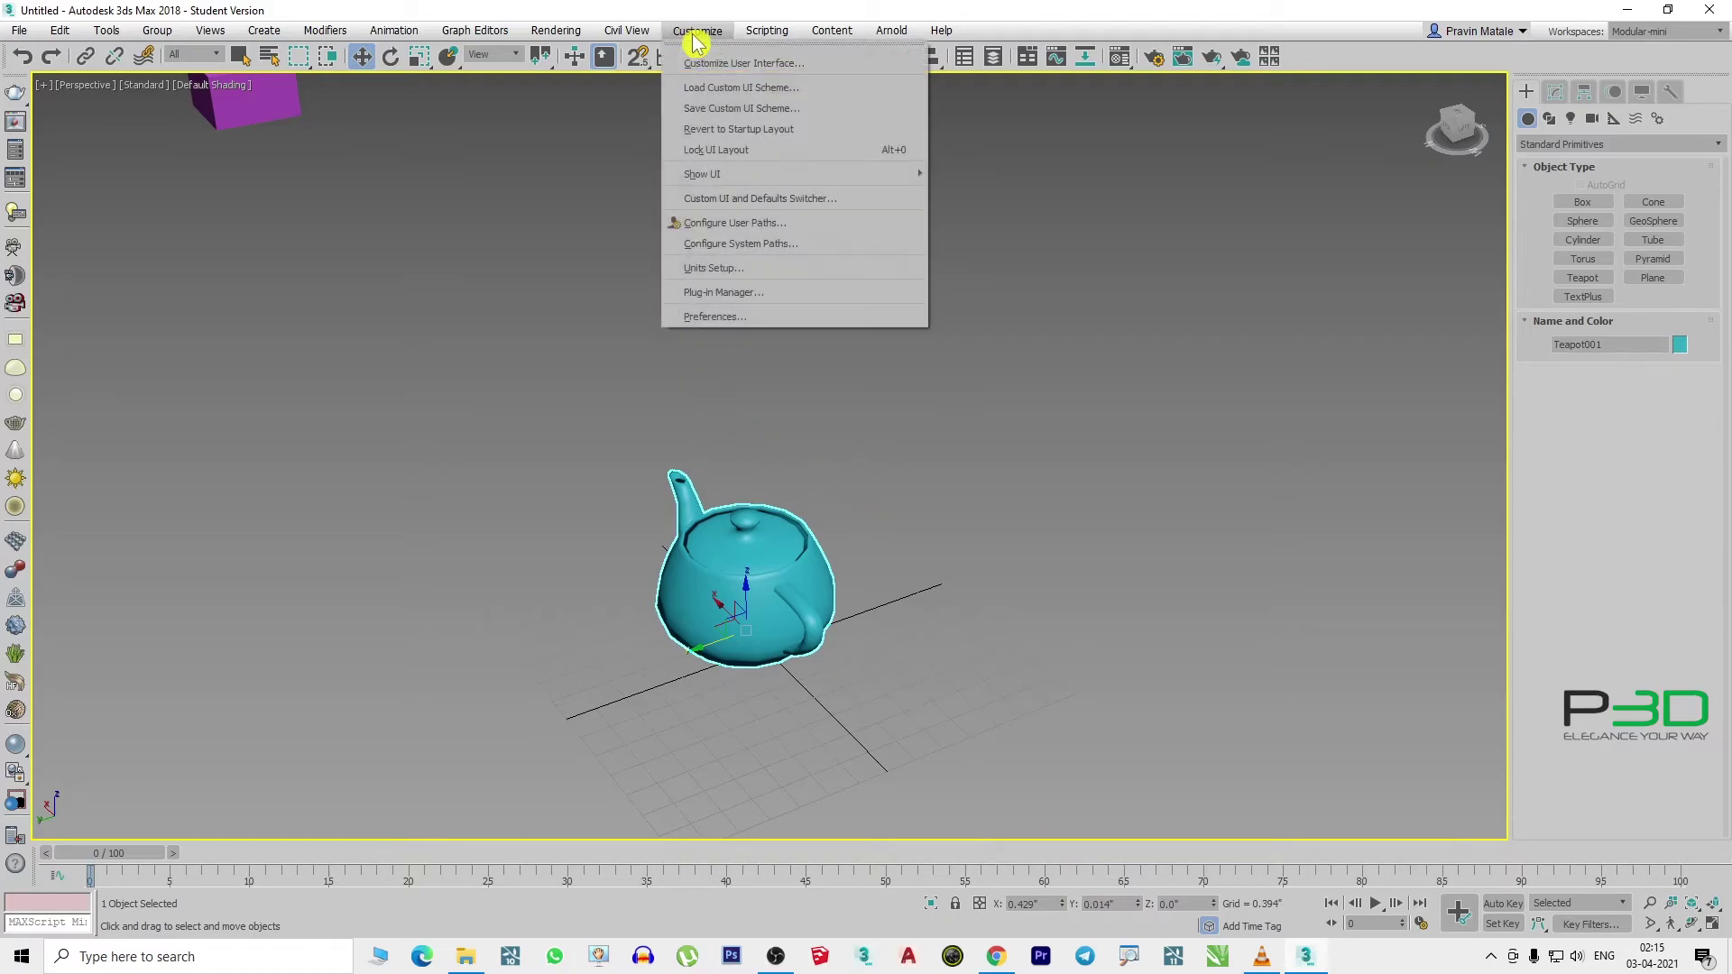
left_click(721, 269)
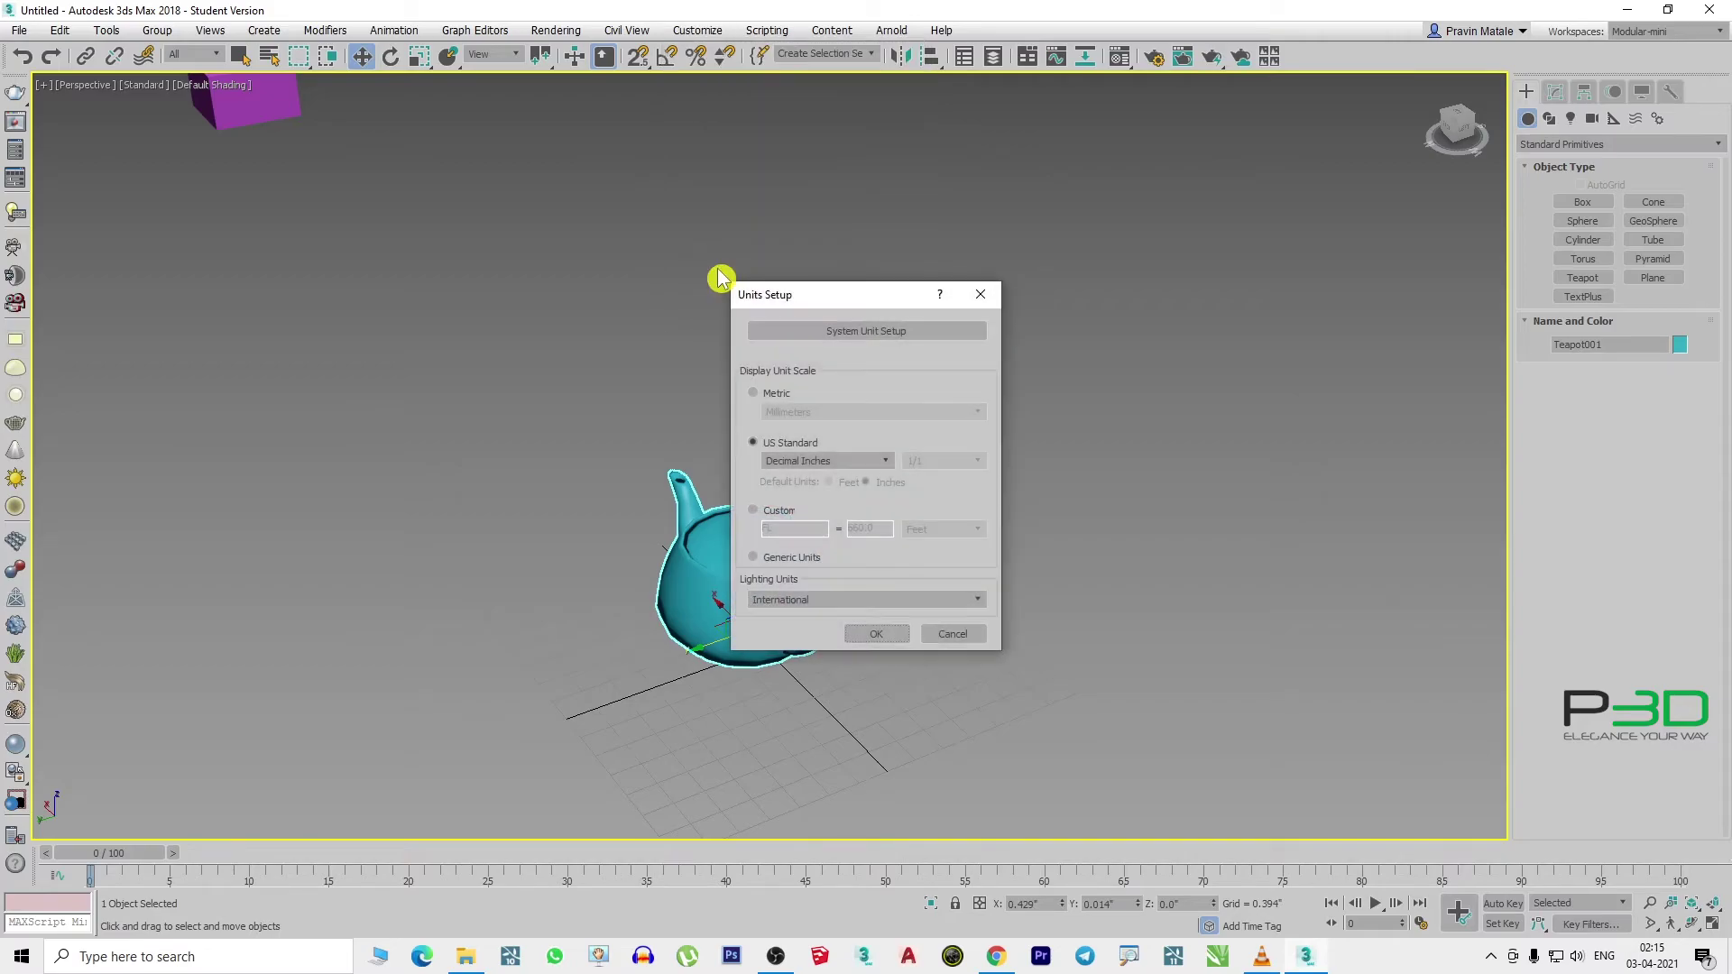
left_click_drag(824, 292, 780, 184)
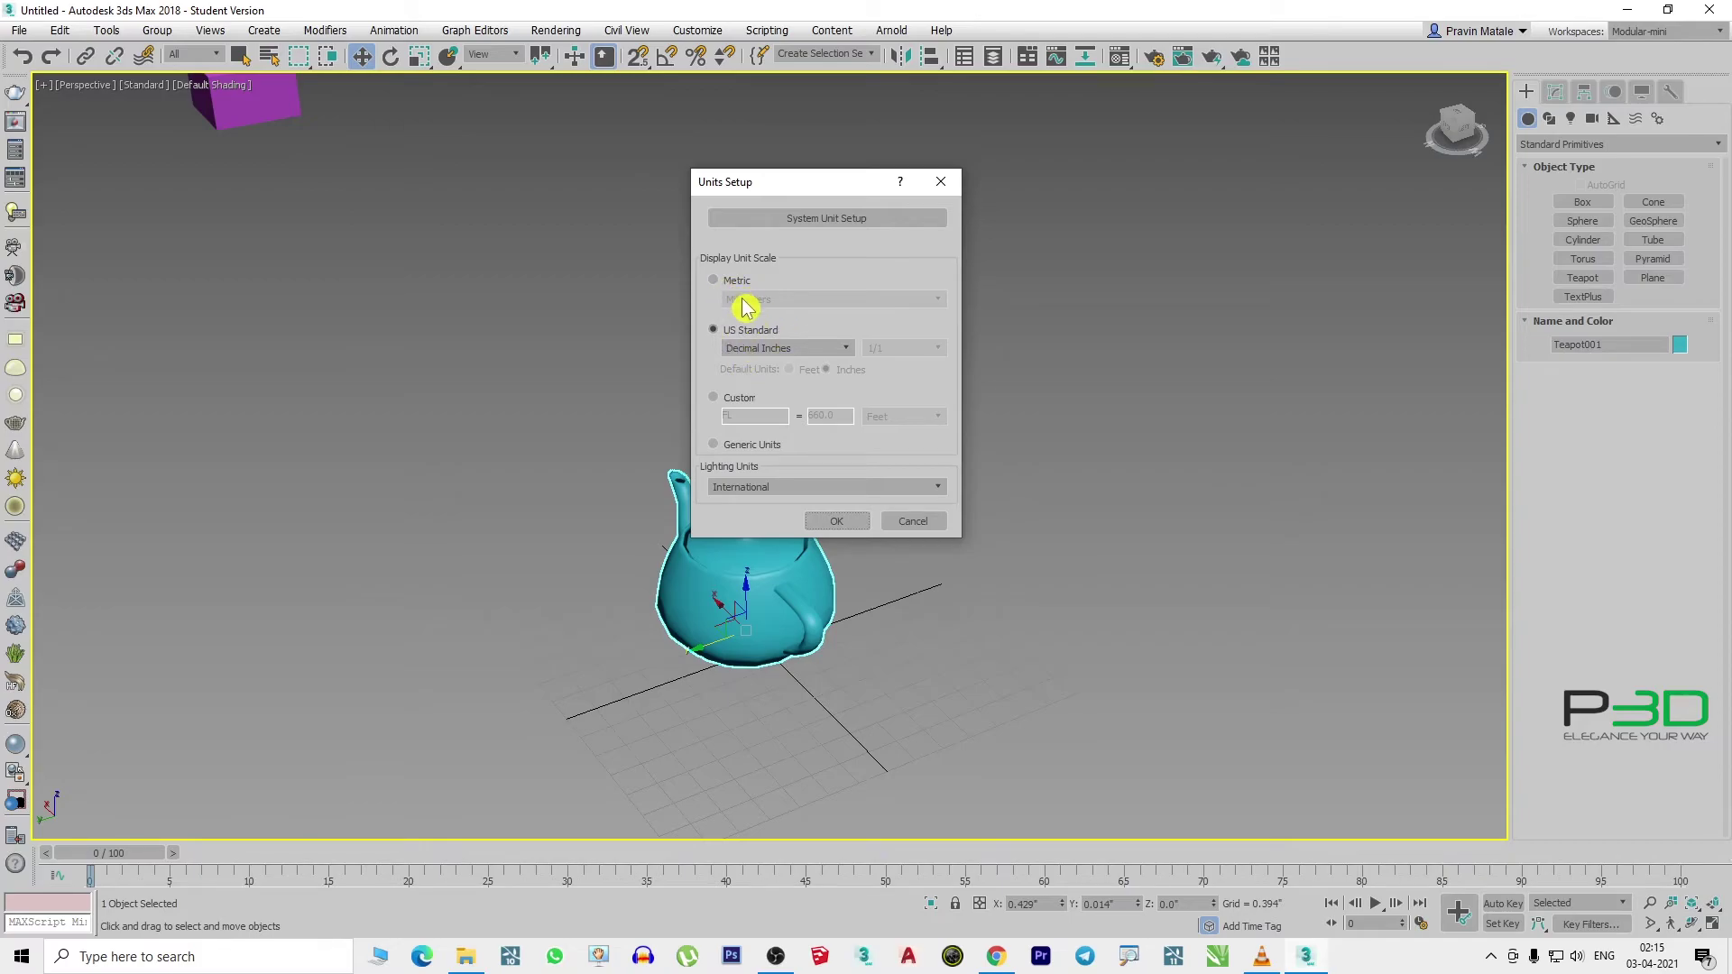
left_click(712, 281)
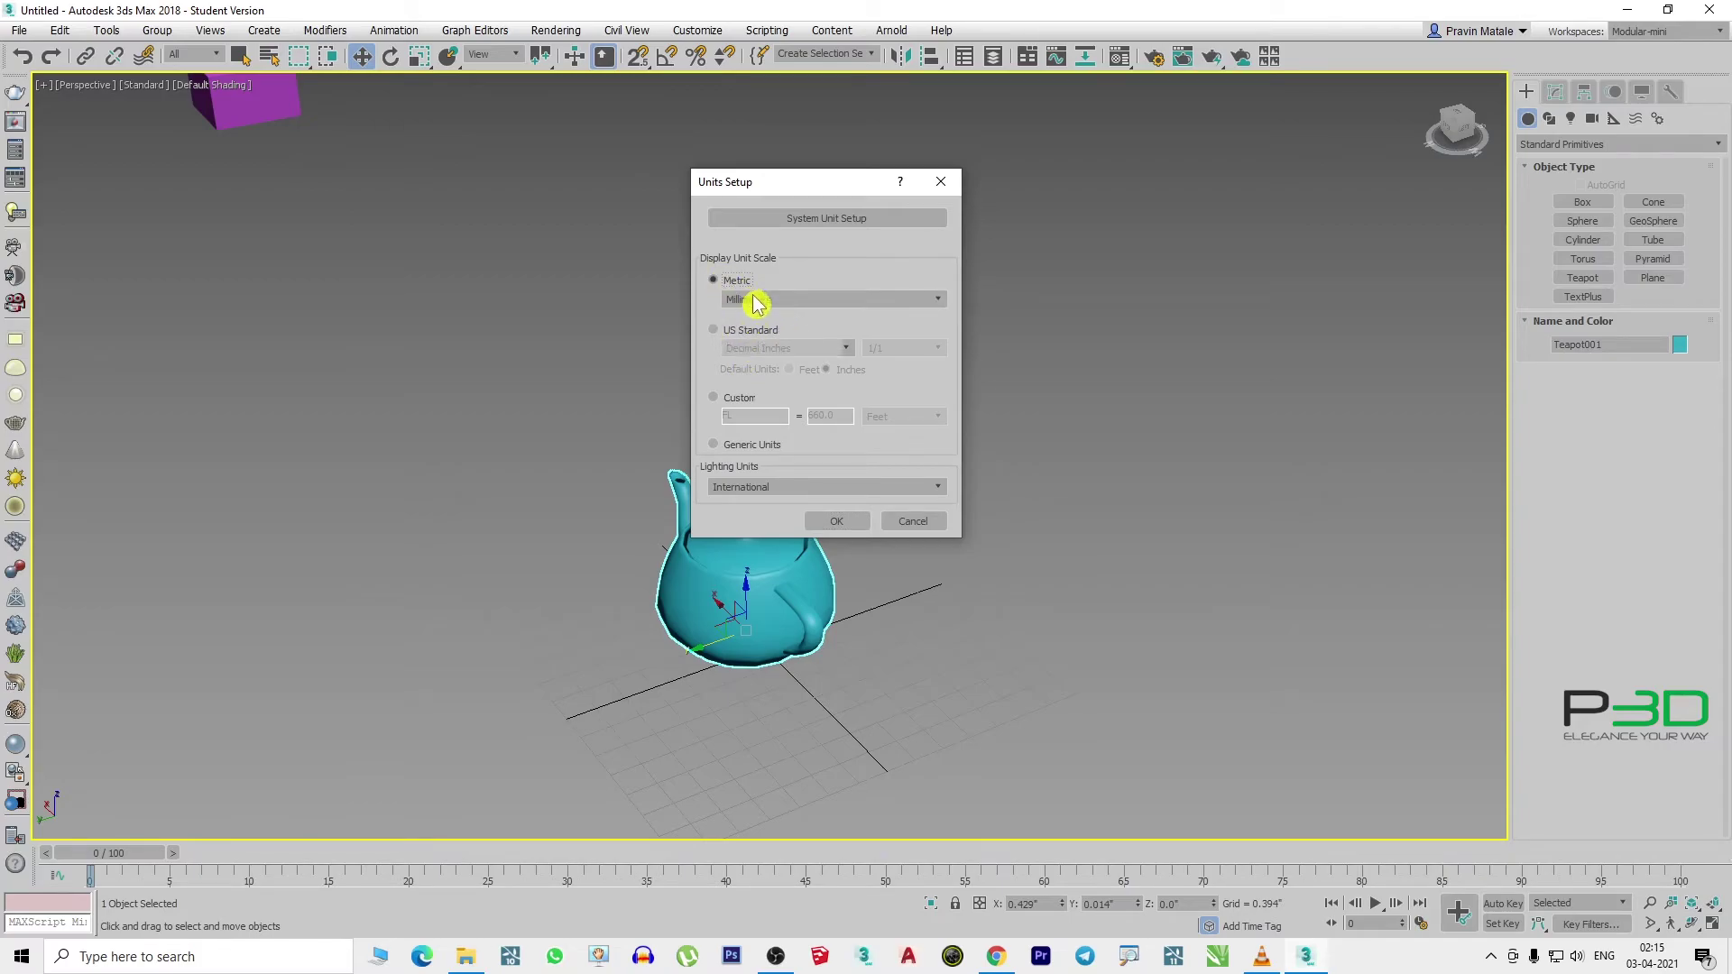
left_click(831, 304)
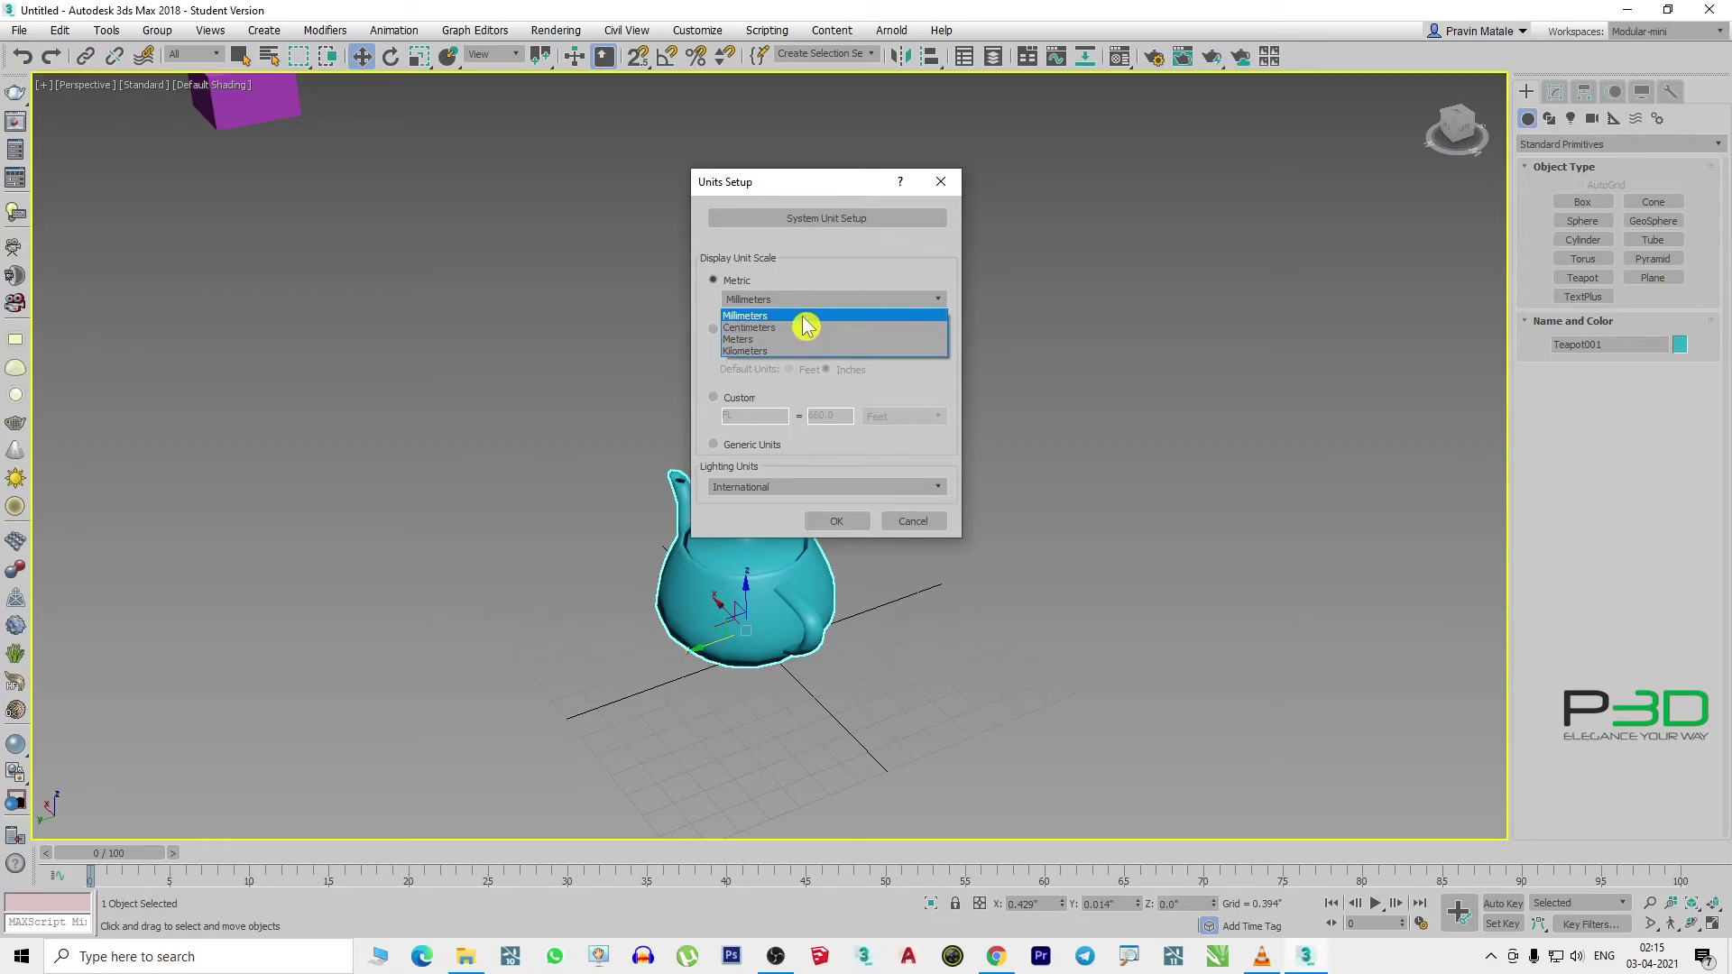
left_click(802, 318)
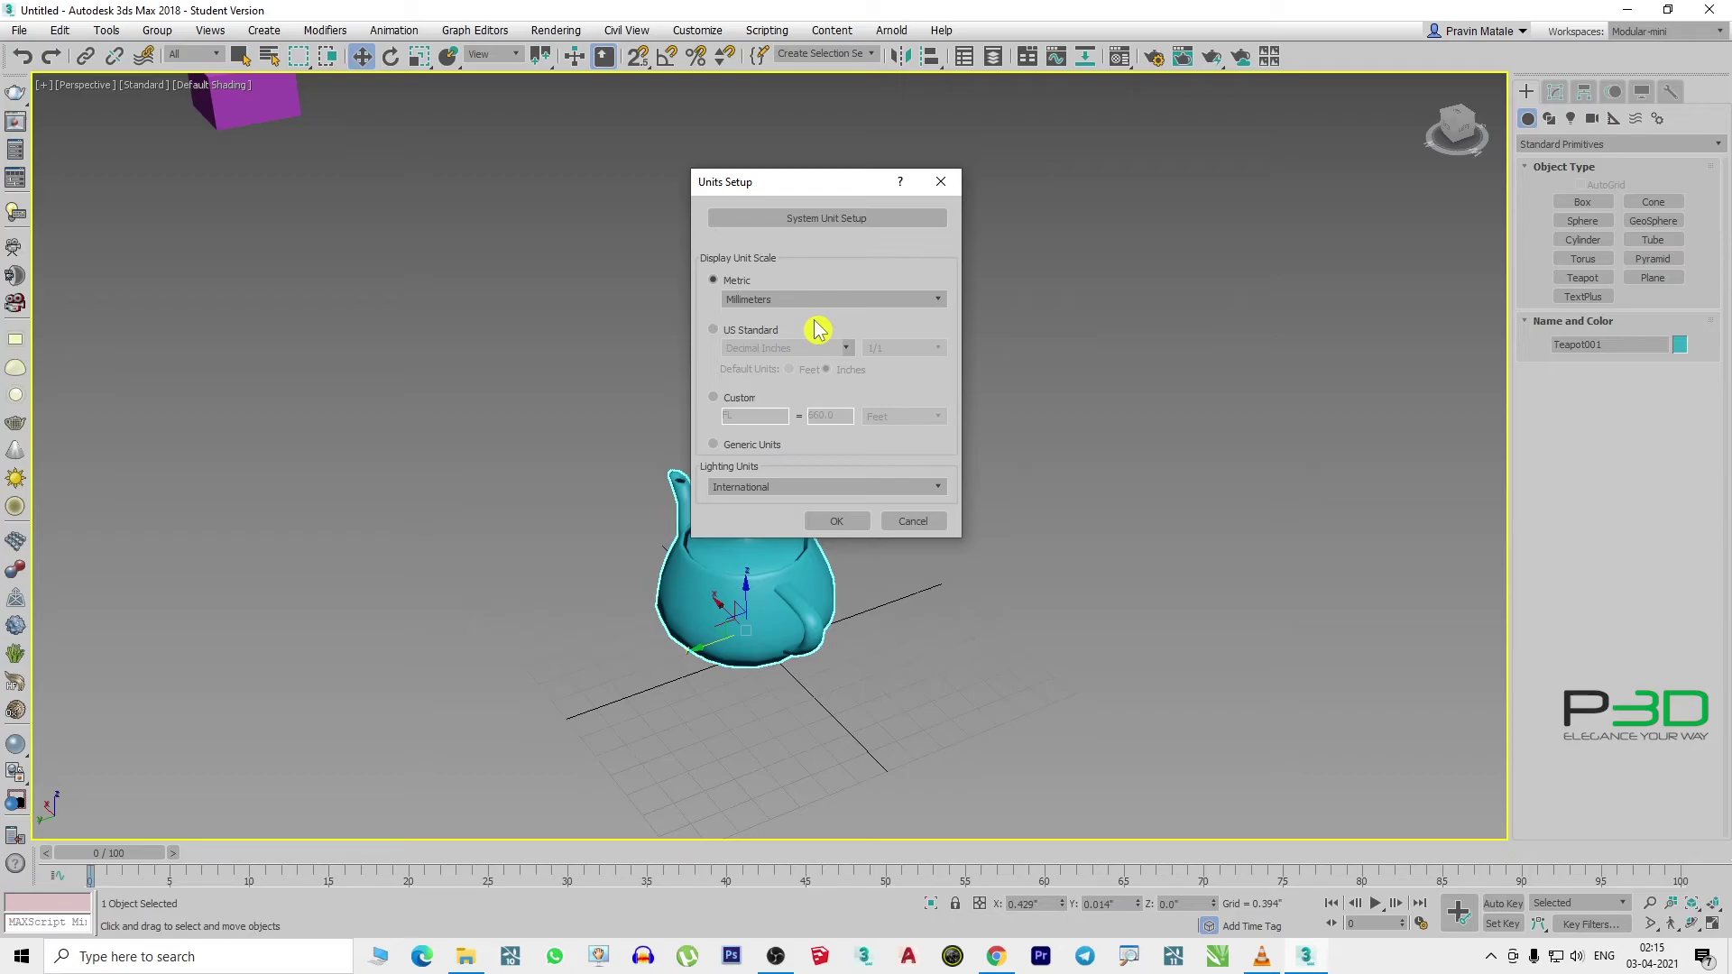
left_click(759, 334)
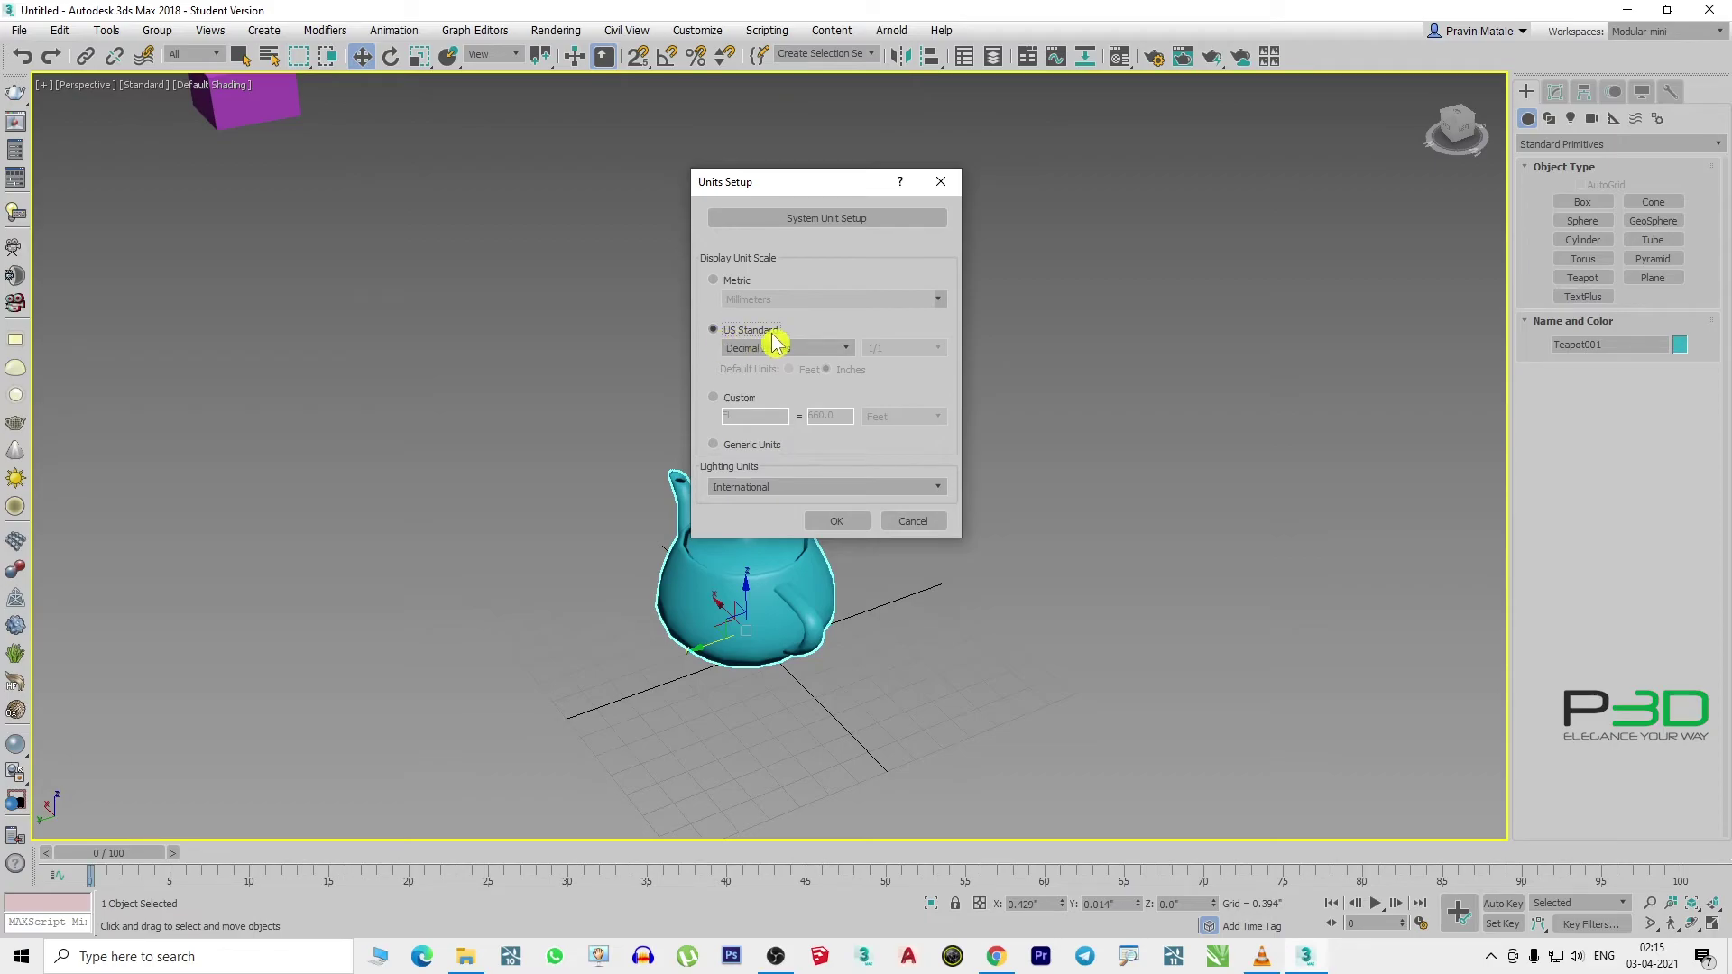
left_click(830, 350)
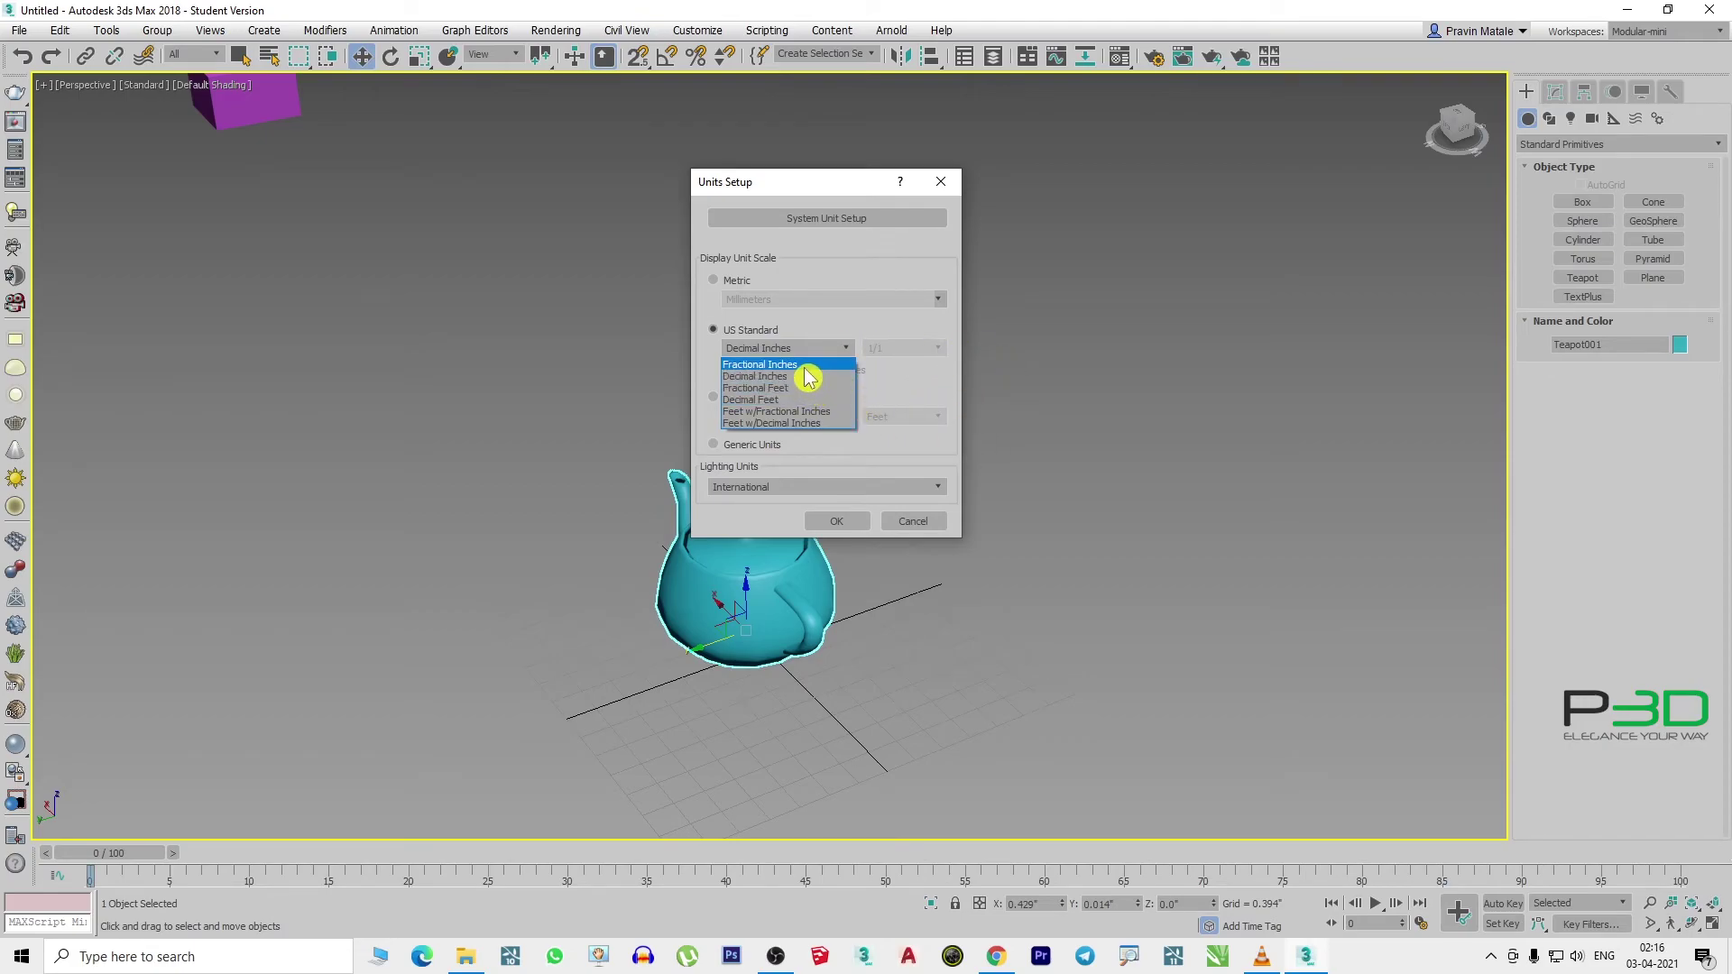
left_click(735, 285)
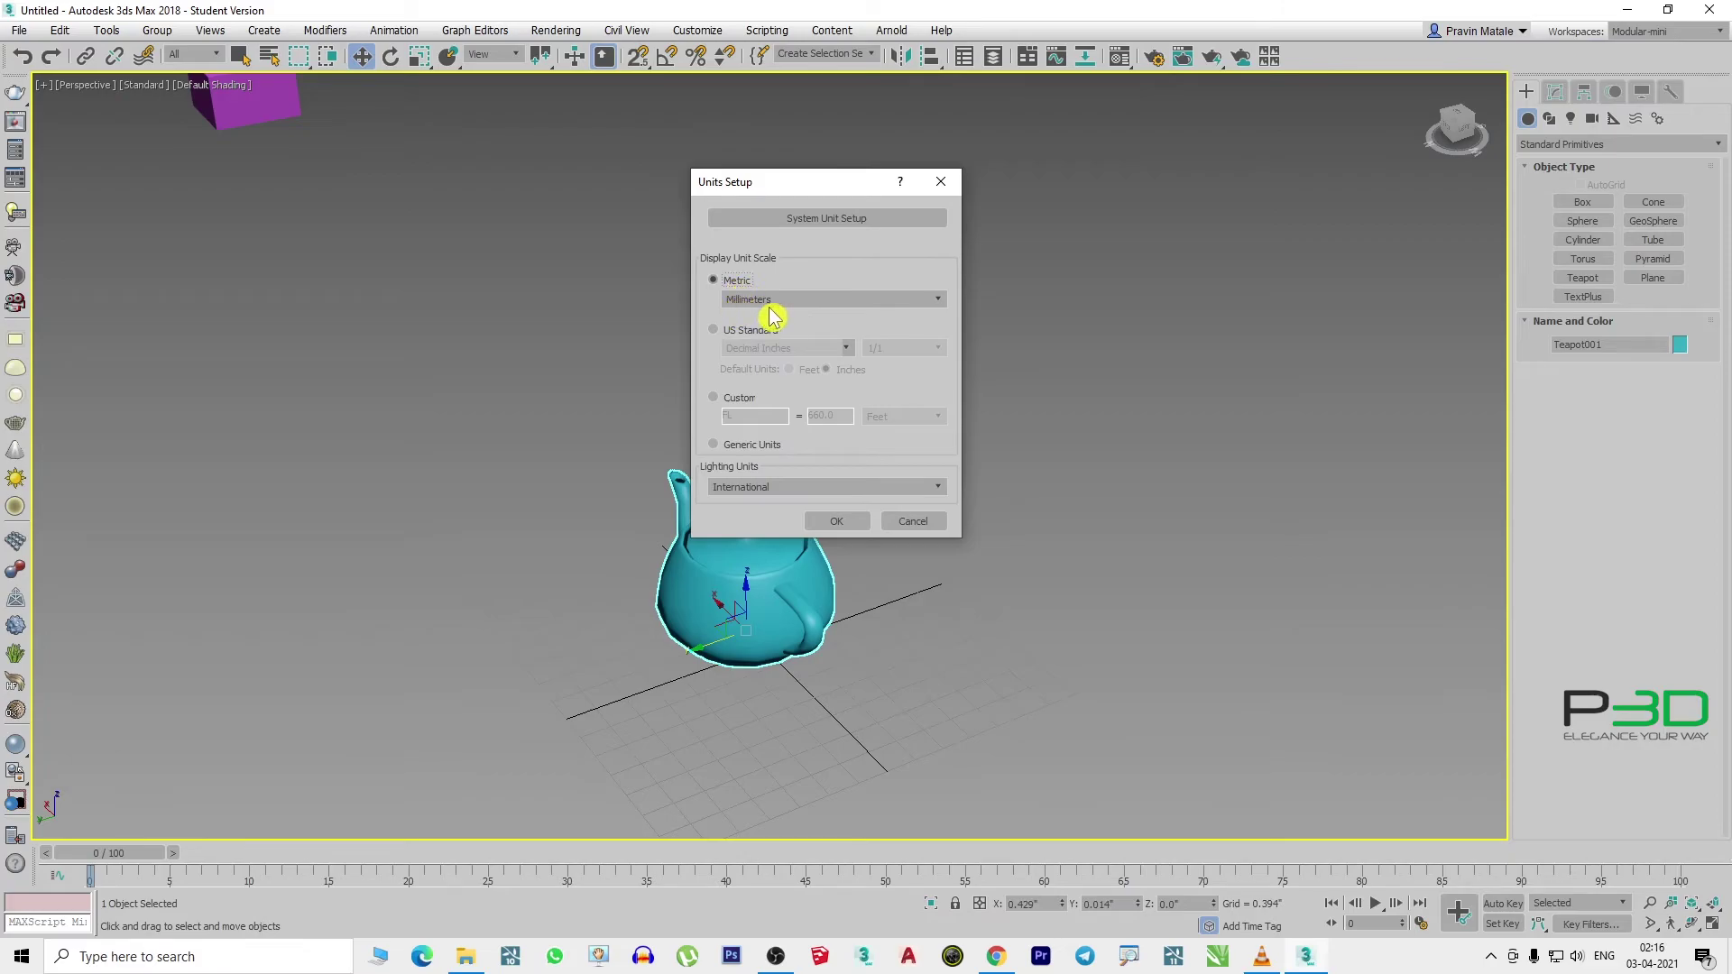
left_click(836, 521)
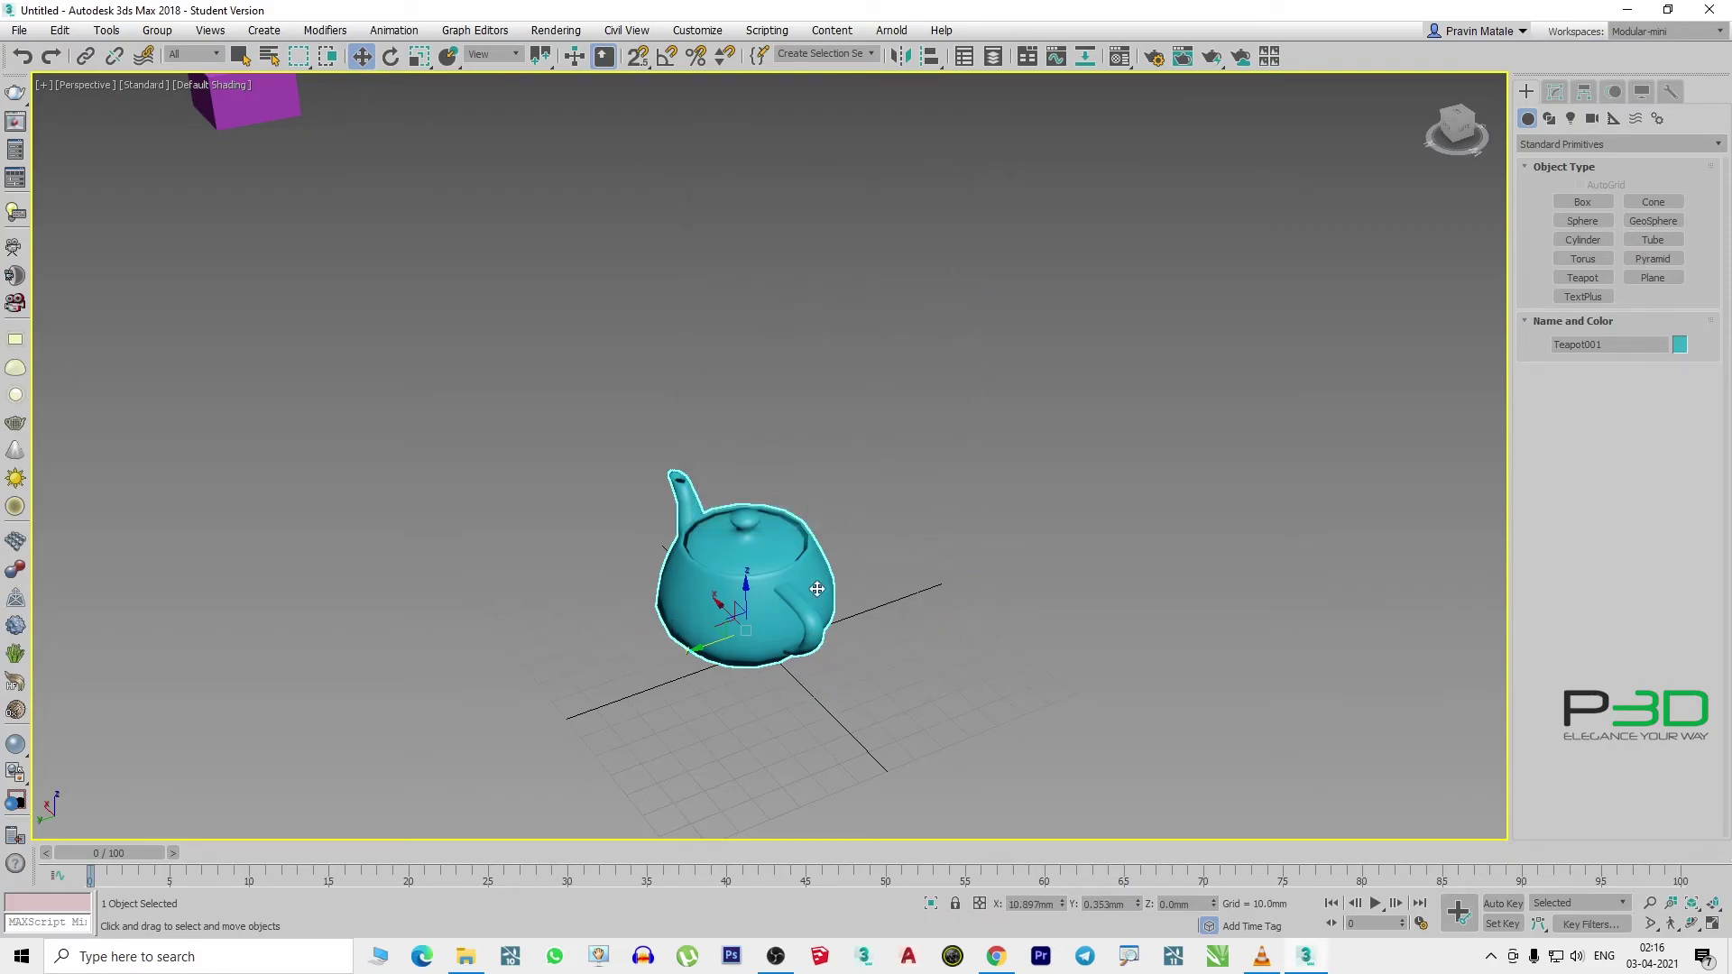
- Zero the teapot's X and Y positions and set its Z position to 10mm
middle_click_drag(909, 646, 847, 502)
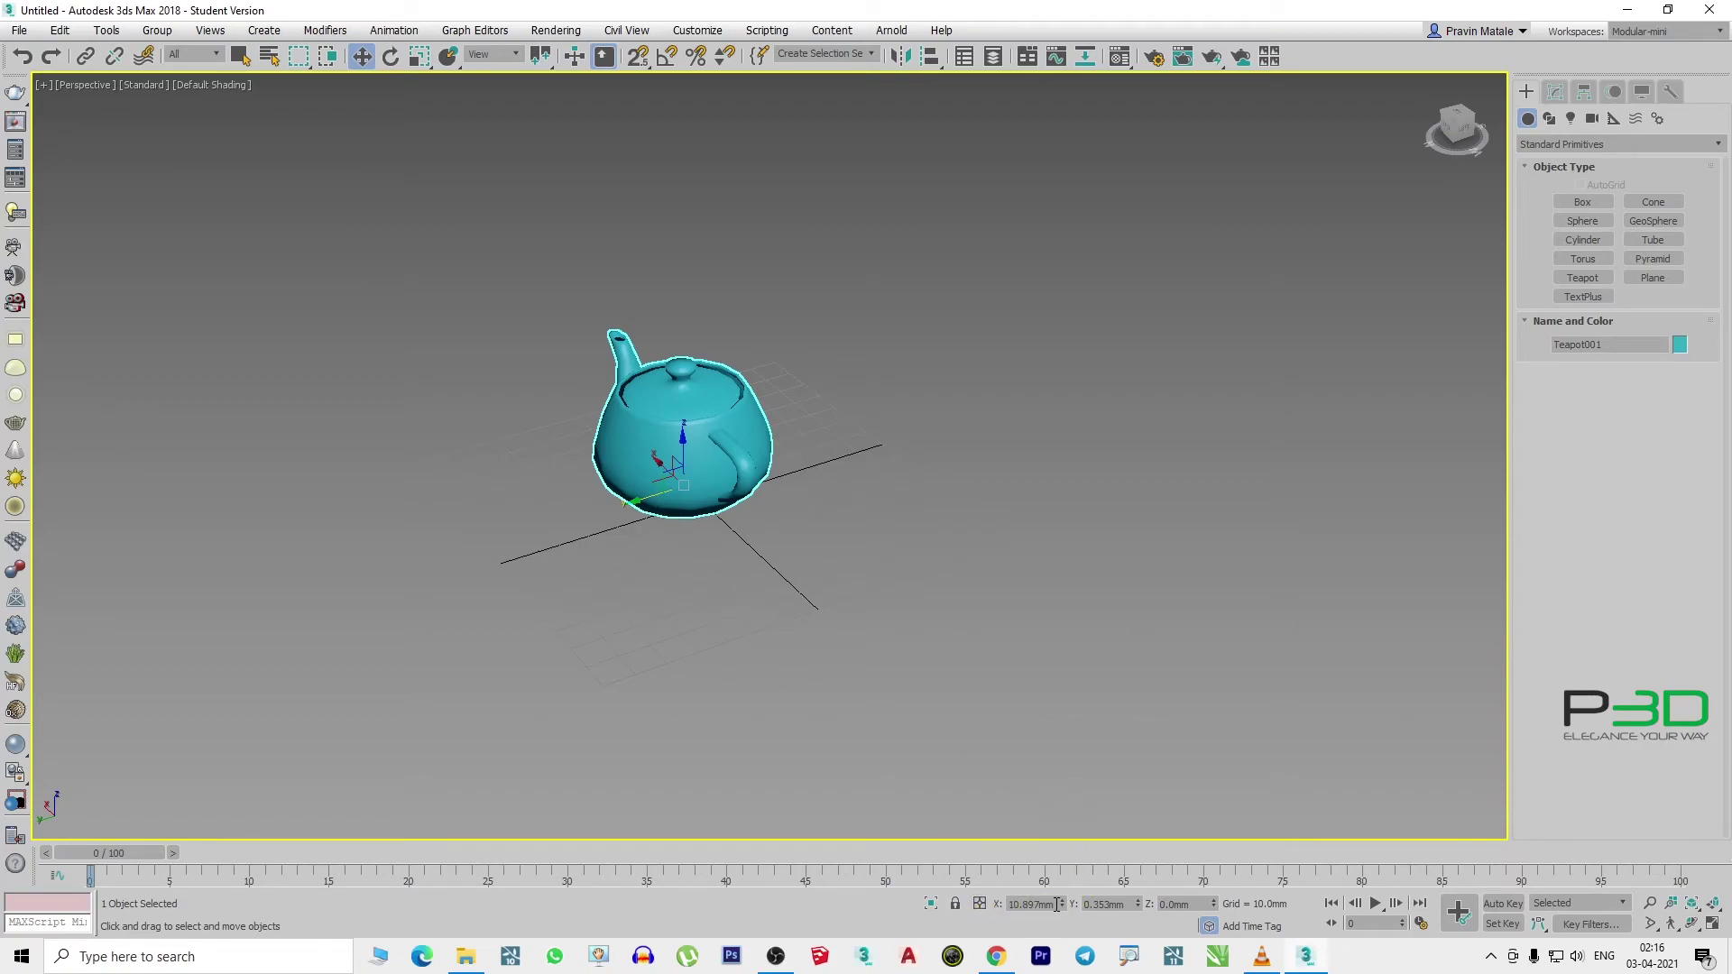
right_click(1063, 905)
right_click(1139, 905)
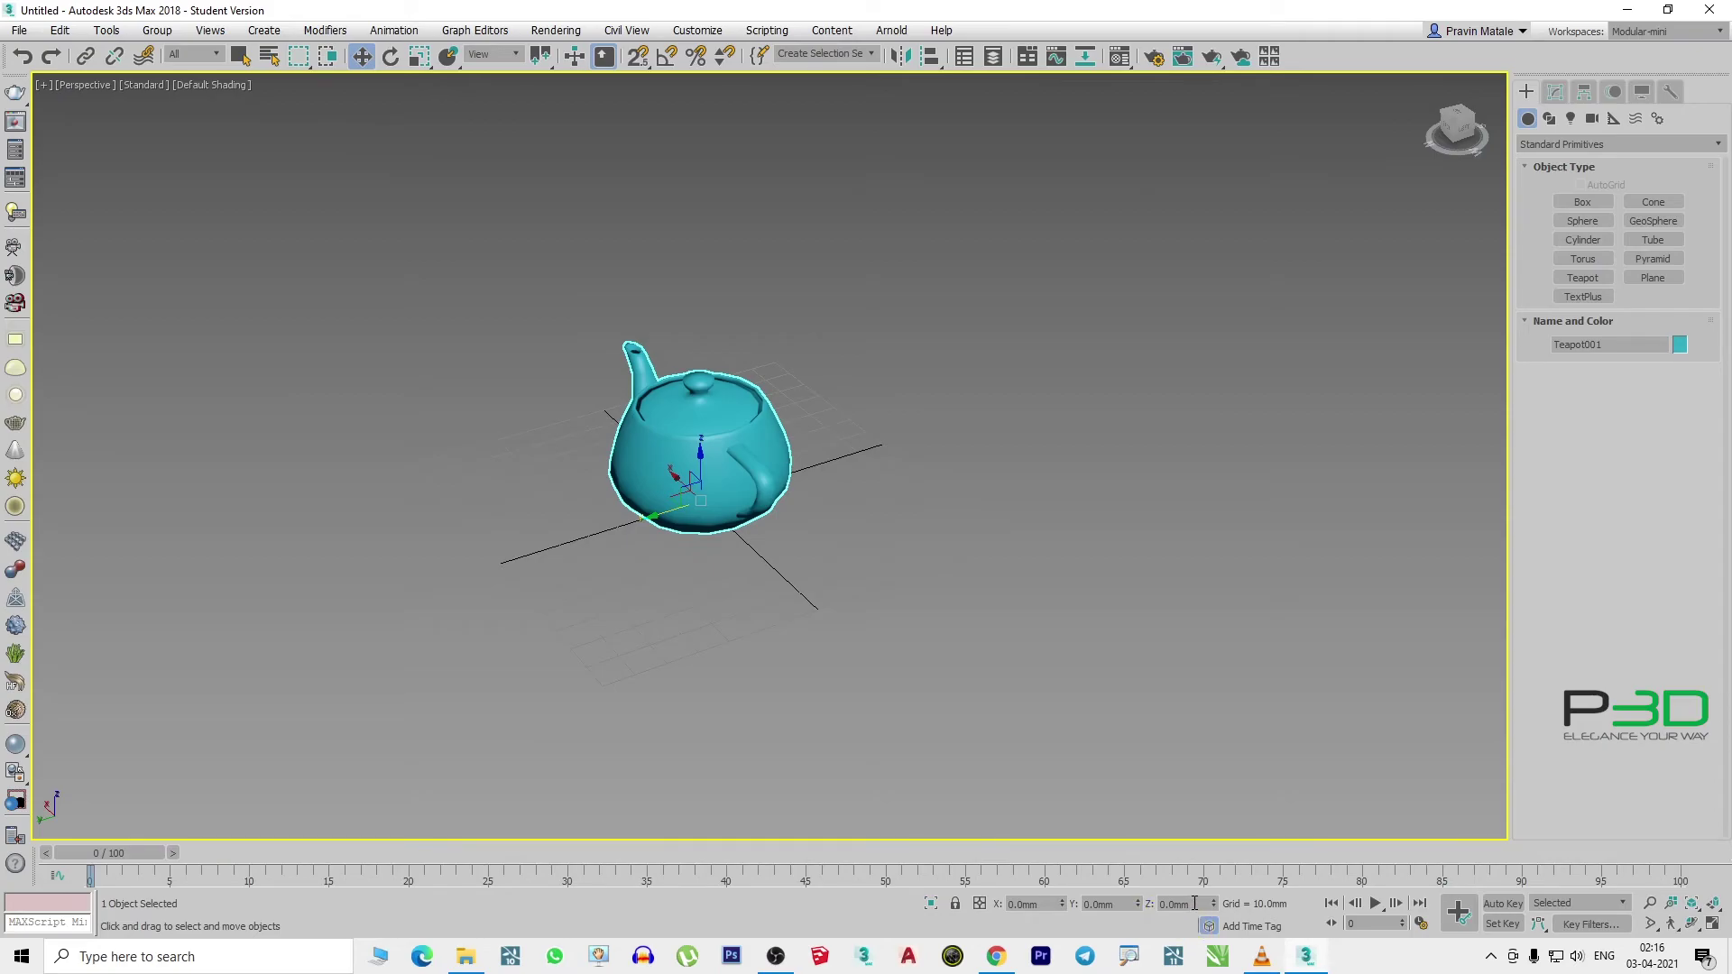
double_click(1194, 903)
type("10")
key("Return")
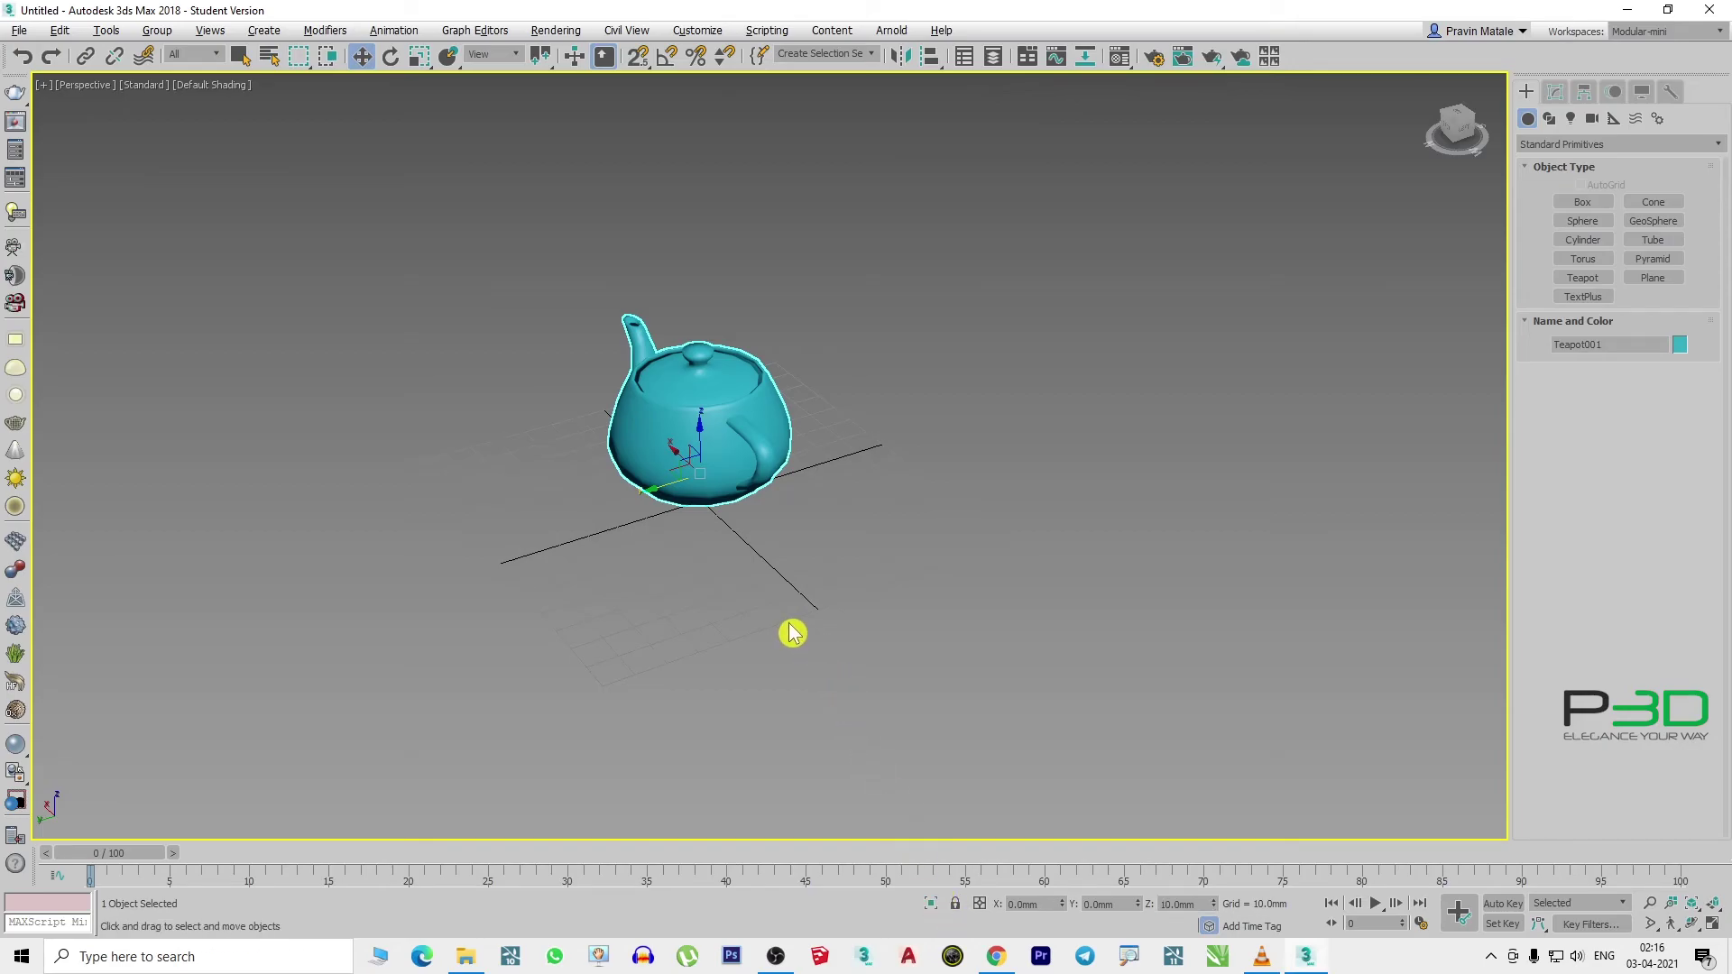
- Orbit the teapot, check it in Front view, then return to Perspective
mouse_move(792, 629)
middle_mouse_down("alt")
mouse_move(831, 560)
mouse_move(777, 580)
mouse_move(716, 545)
middle_mouse_up("alt")
scroll(703, 519, "up", 5)
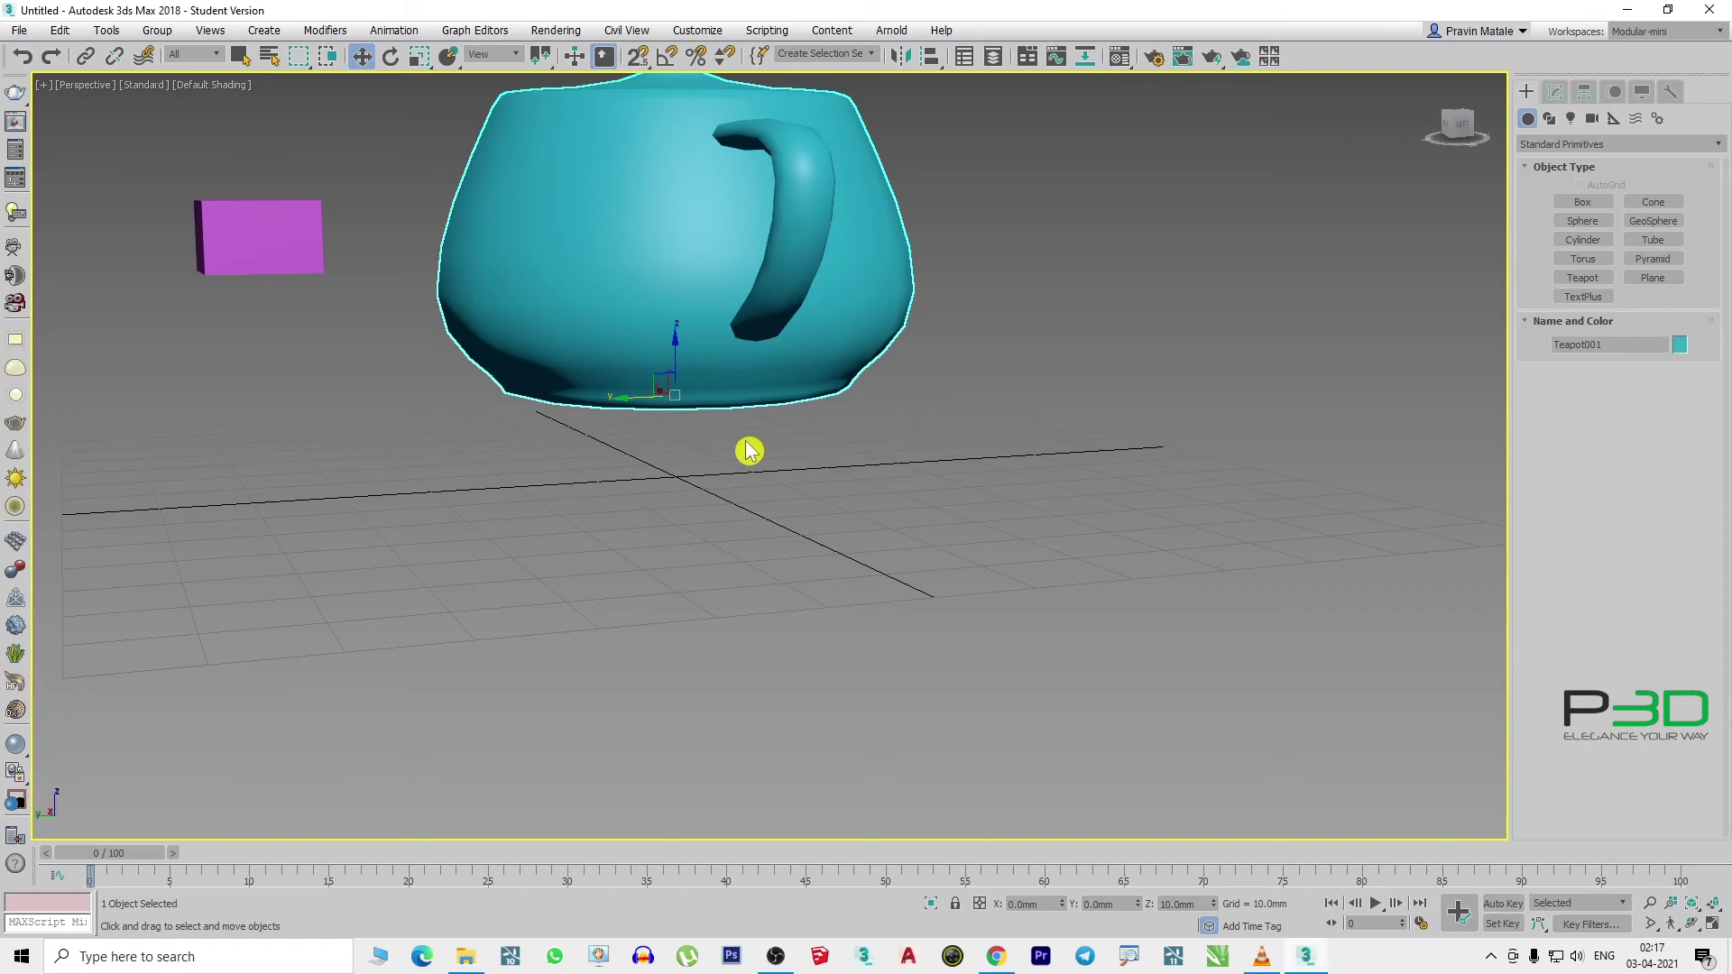
key("f")
scroll(700, 435, "up", 4)
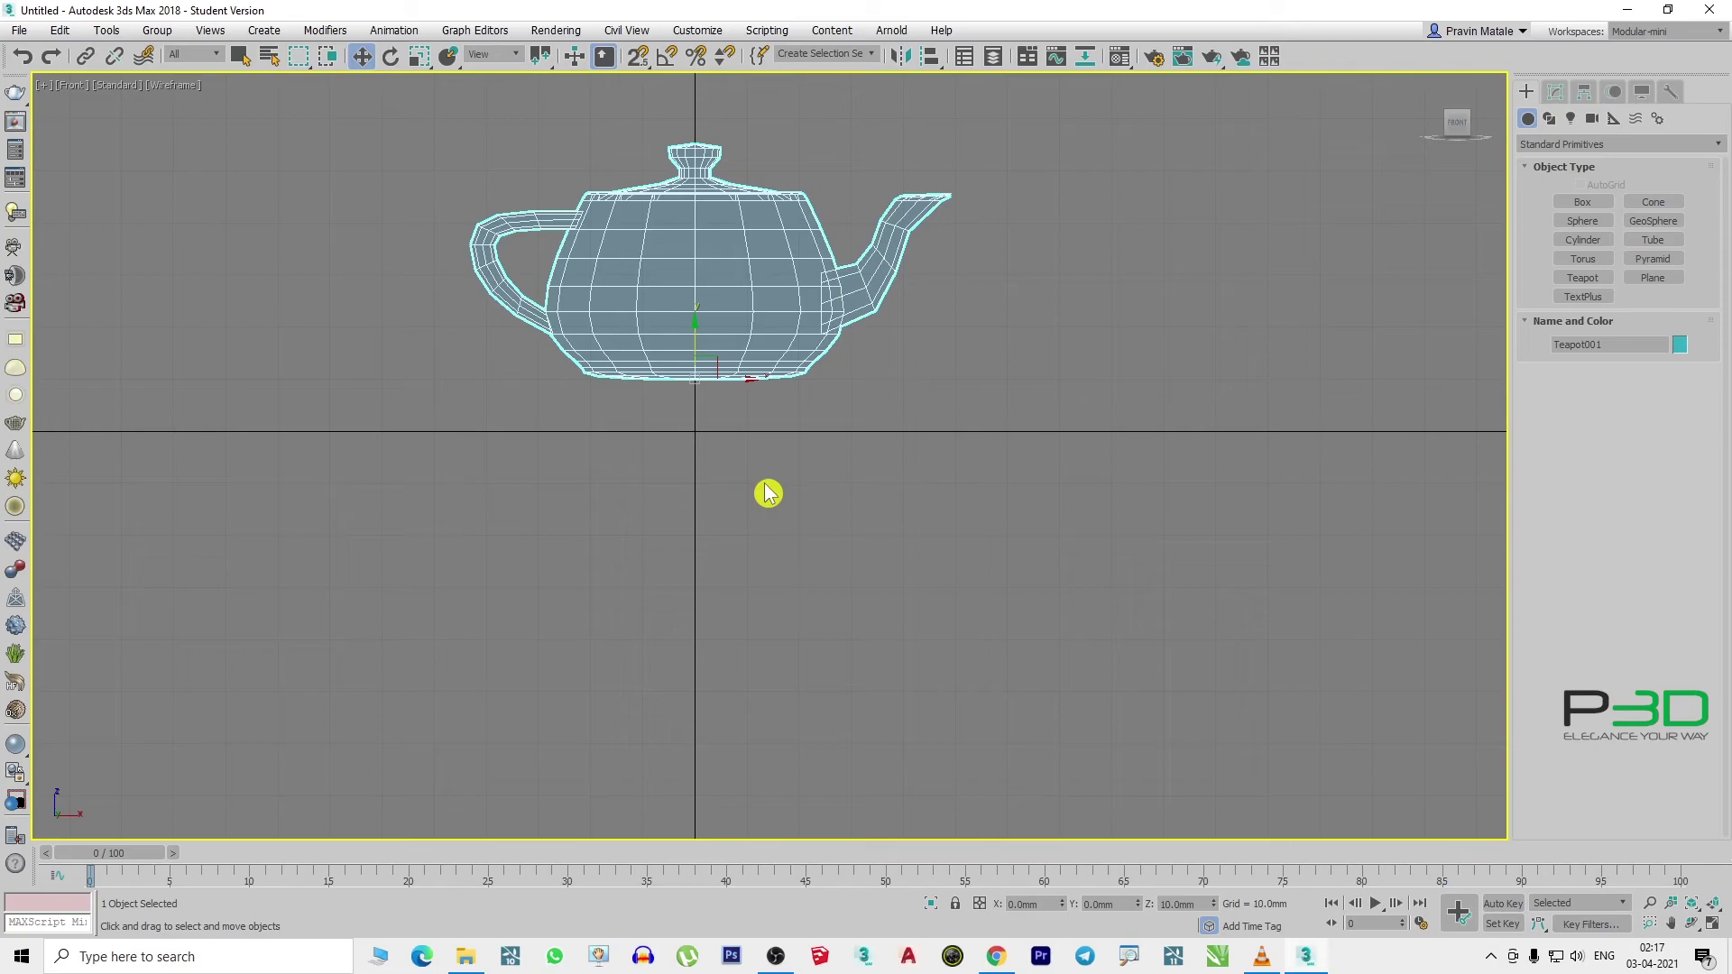
key("p")
- Reframe to reveal the purple box and window-select it with the teapot
mouse_move(768, 493)
middle_mouse_down("alt")
mouse_move(816, 503)
mouse_move(766, 568)
mouse_move(730, 532)
middle_mouse_up("alt")
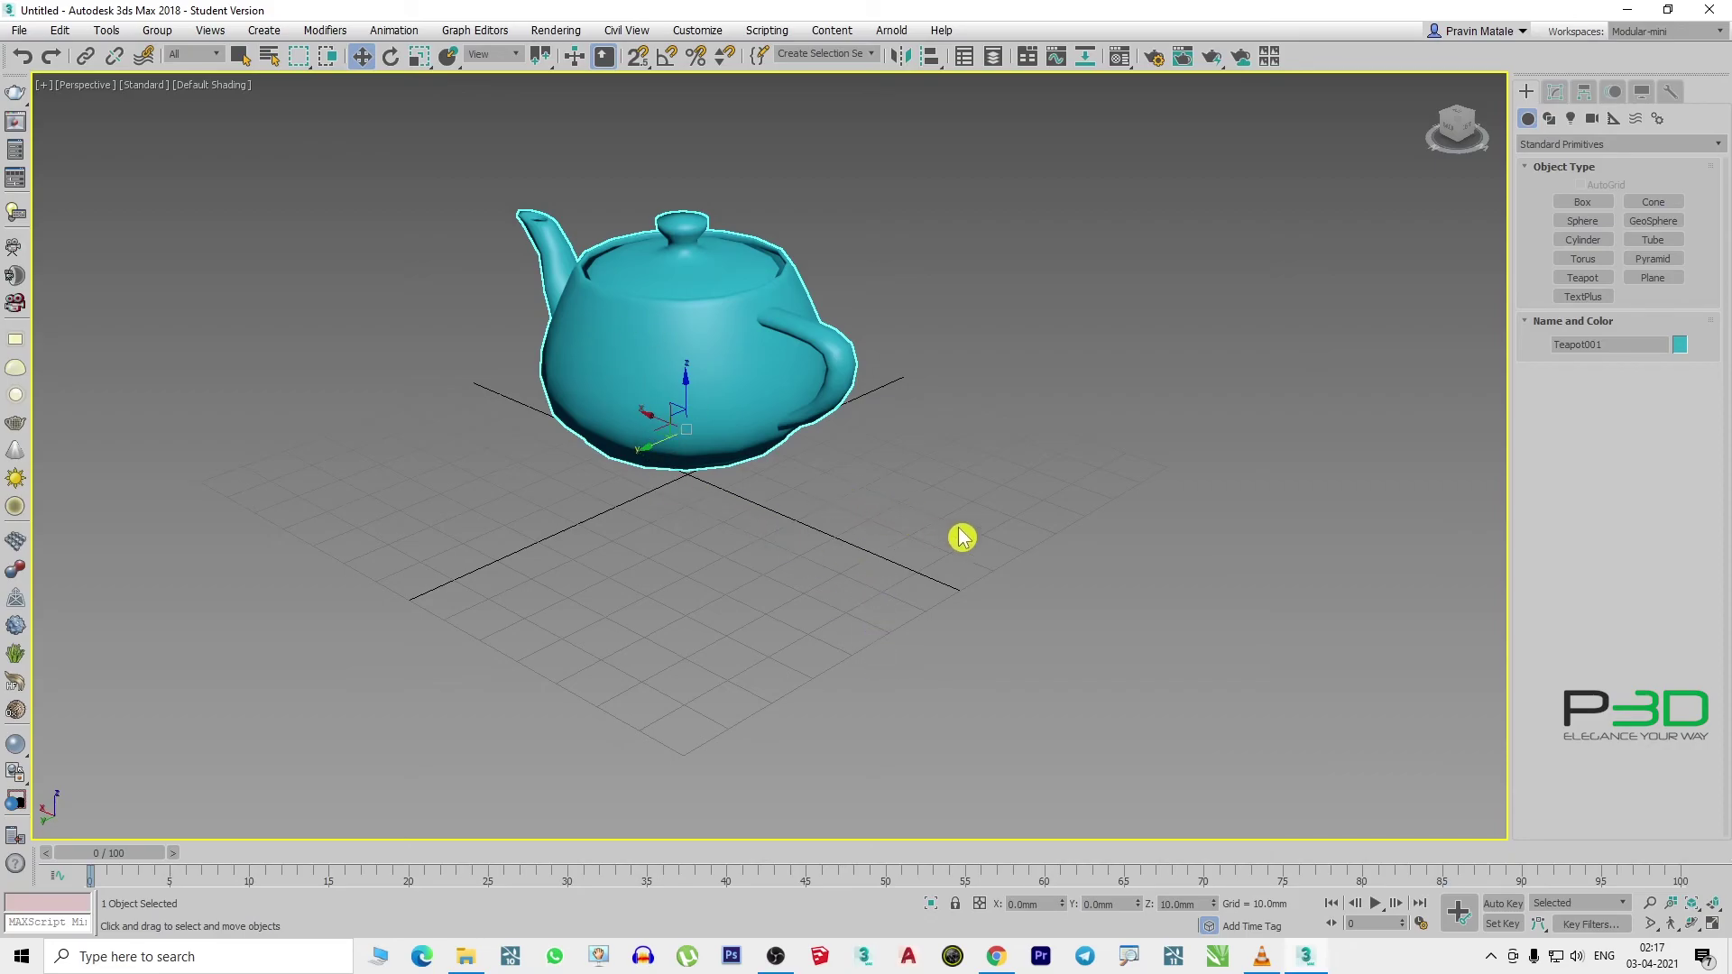
middle_click_drag(964, 537, 847, 631)
scroll(504, 439, "down", 3)
middle_click_drag(503, 439, 936, 460)
scroll(936, 460, "down", 3)
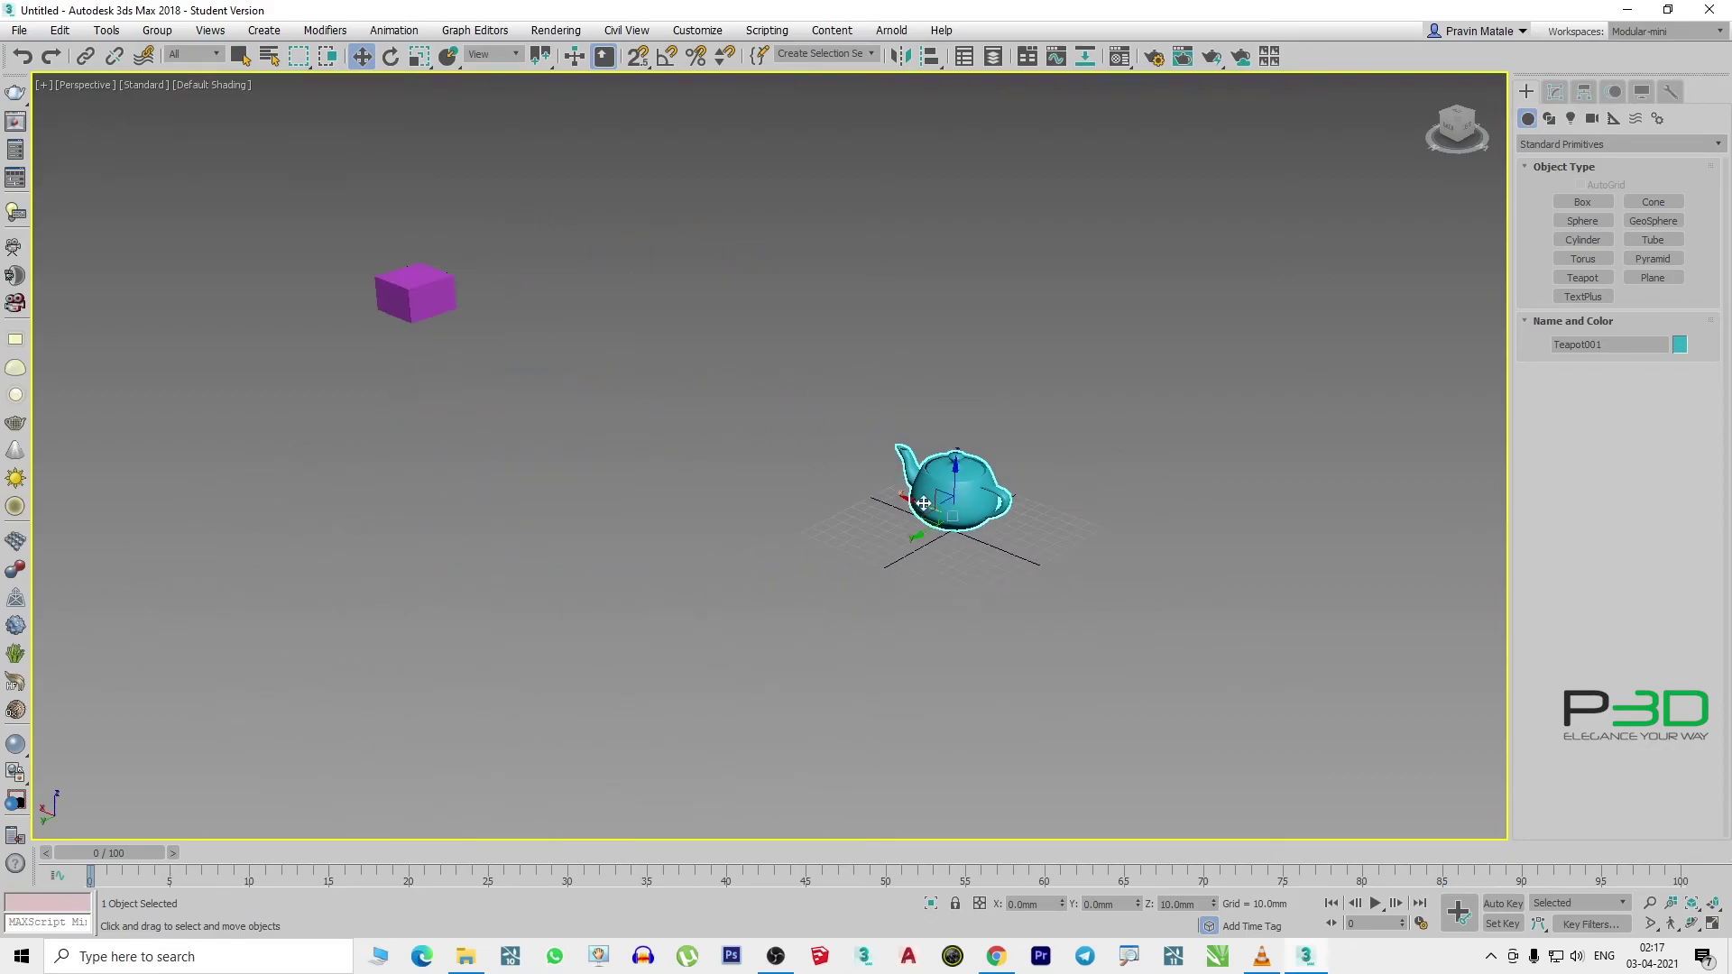
mouse_move(1250, 173)
left_mouse_down()
mouse_move(357, 673)
mouse_move(237, 682)
left_mouse_up()
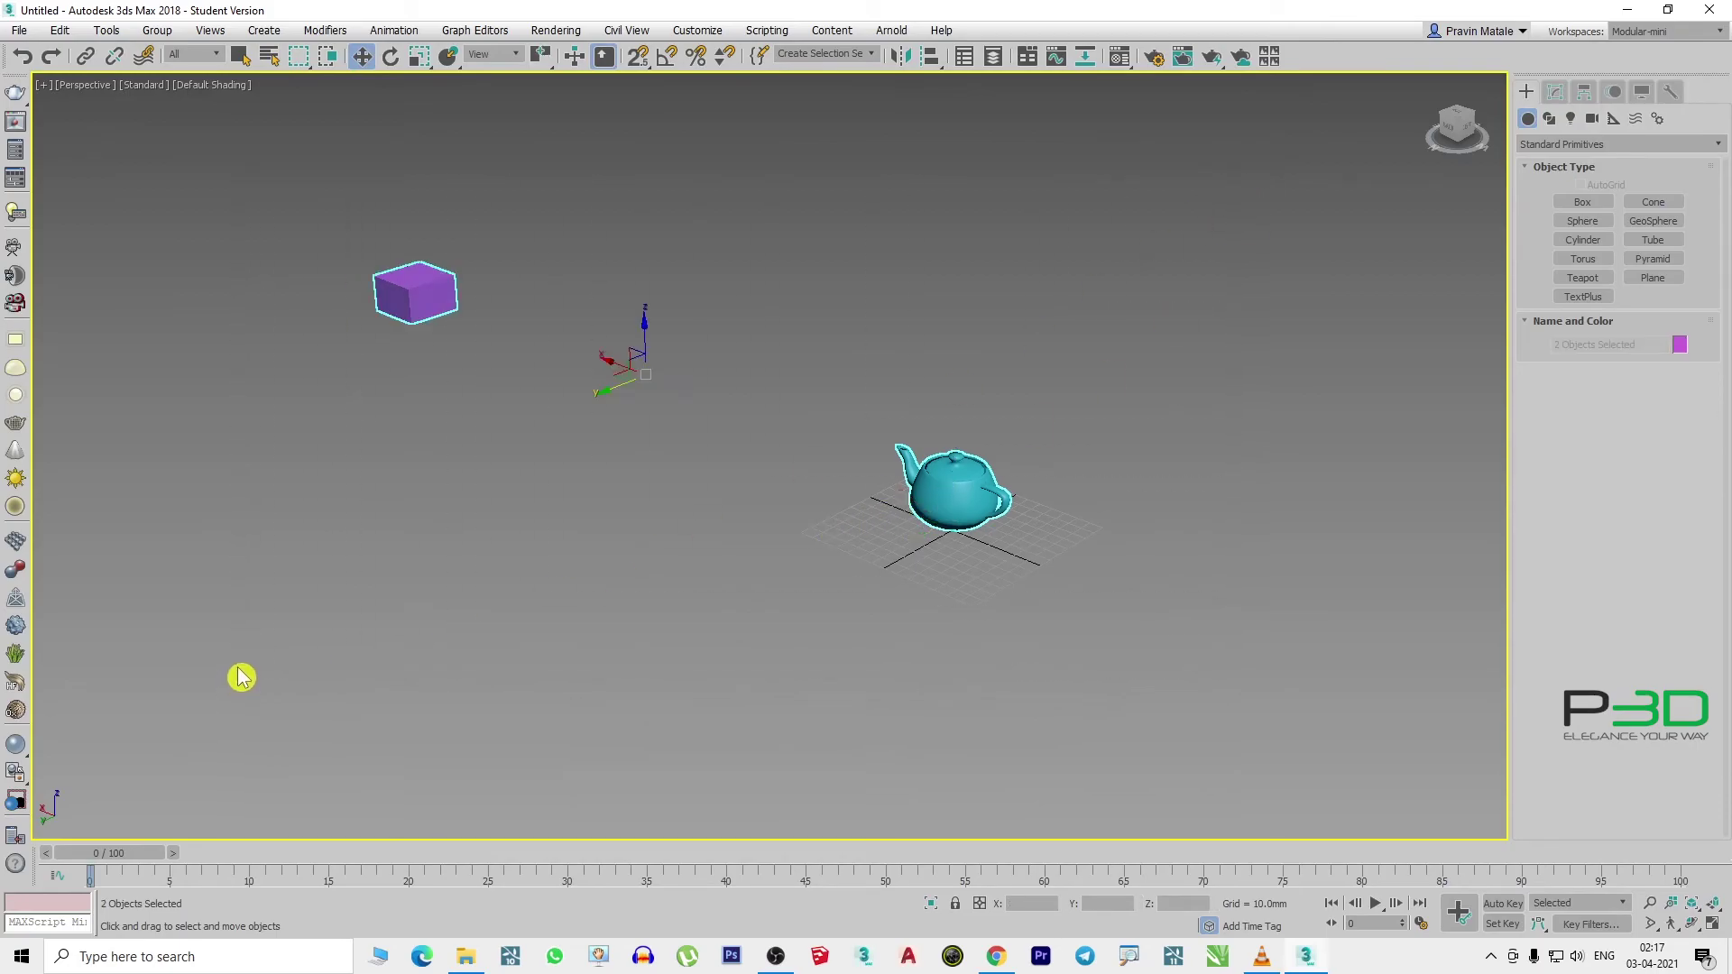
- Remove the selected Teapot001 and purple box from the scene
key("Delete")
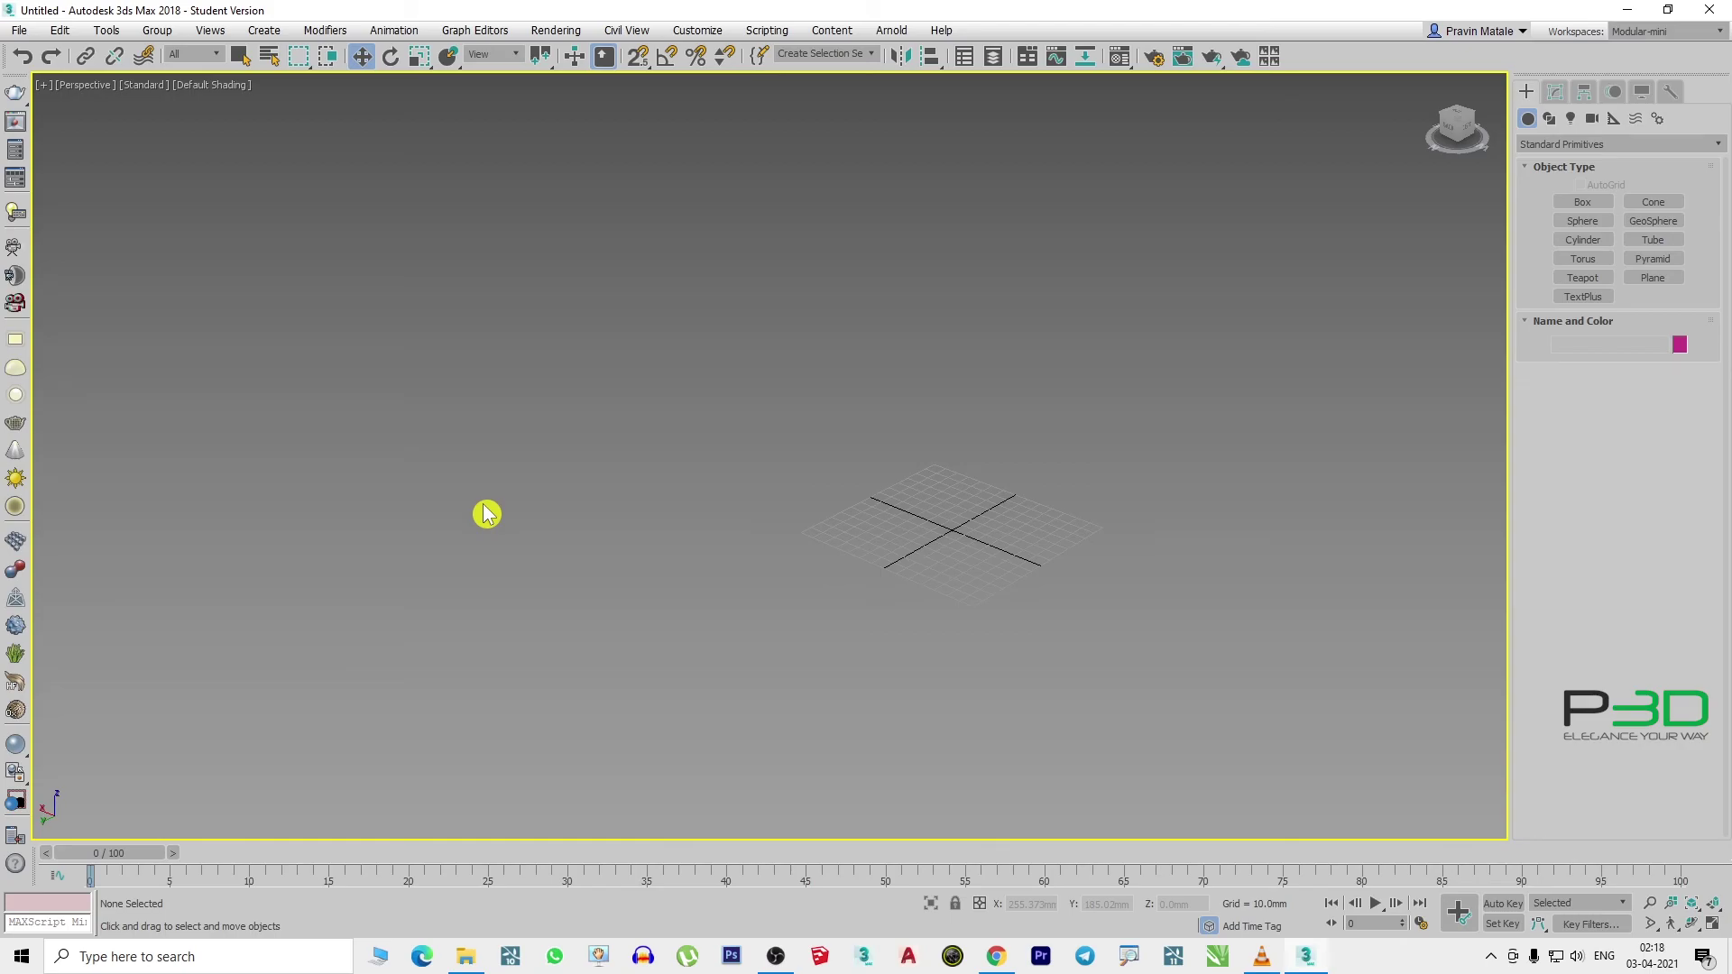
- Create a new teapot of radius 31.957mm at the grid centre
left_click(1582, 277)
left_click(934, 552)
left_click_drag(935, 552, 979, 535)
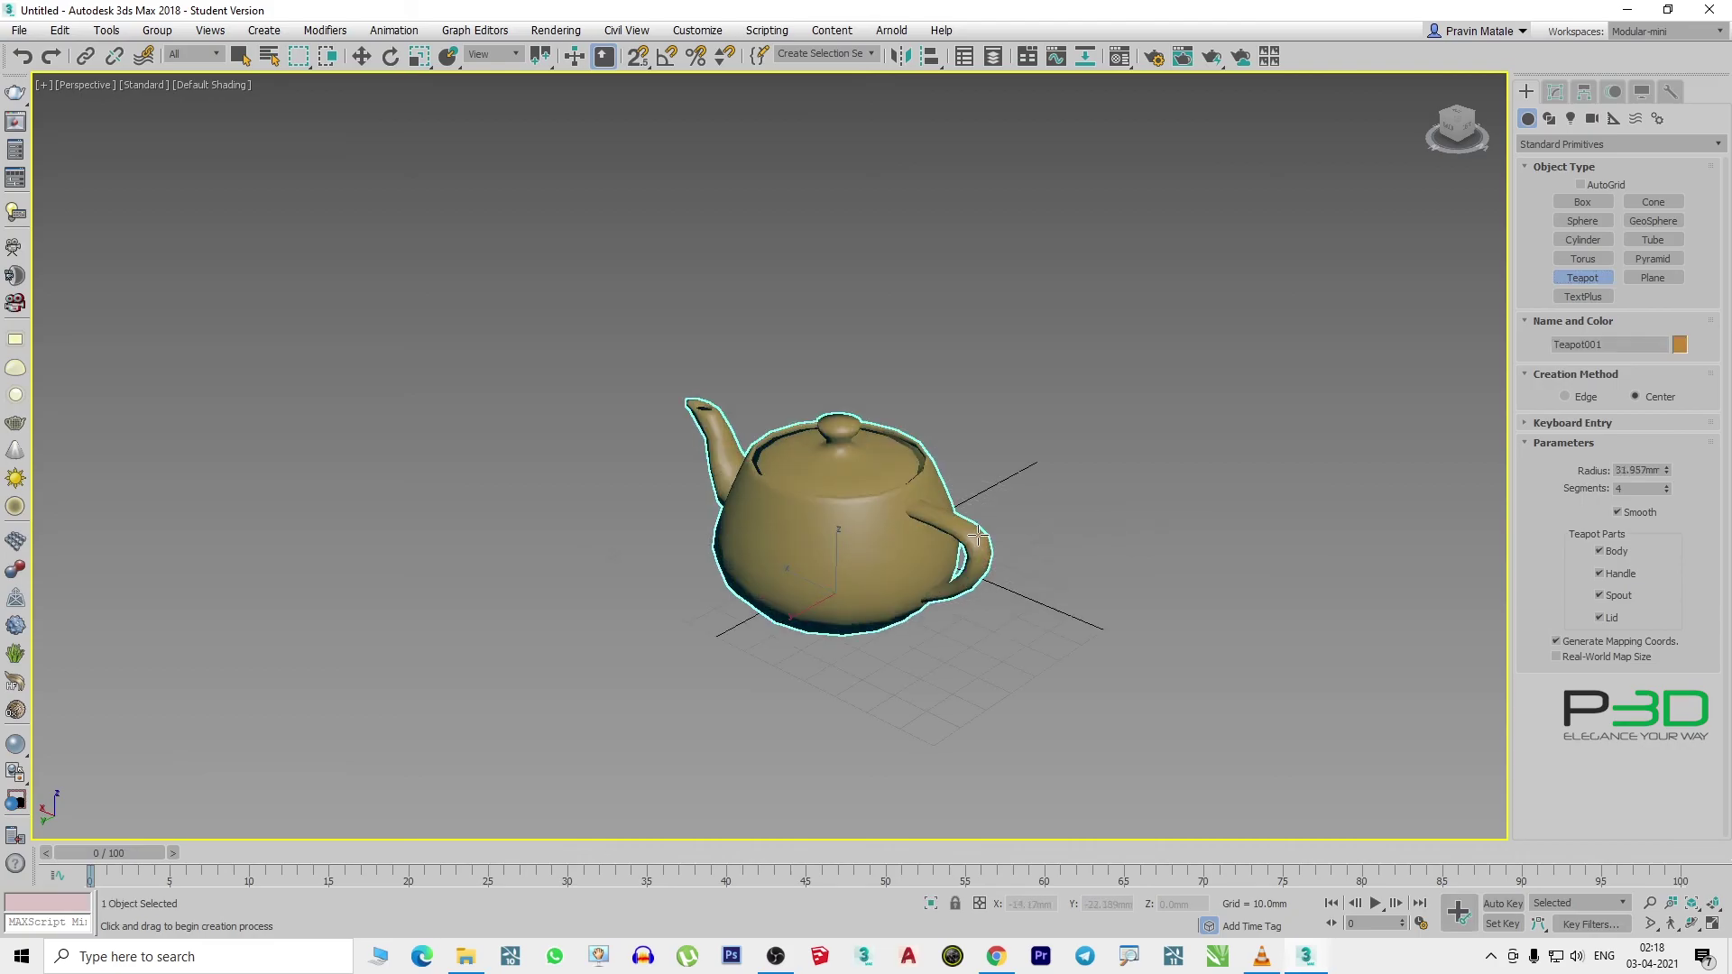
mouse_move(861, 591)
middle_mouse_down("alt")
mouse_move(931, 554)
mouse_move(557, 438)
mouse_move(868, 472)
mouse_move(779, 548)
middle_mouse_up("alt")
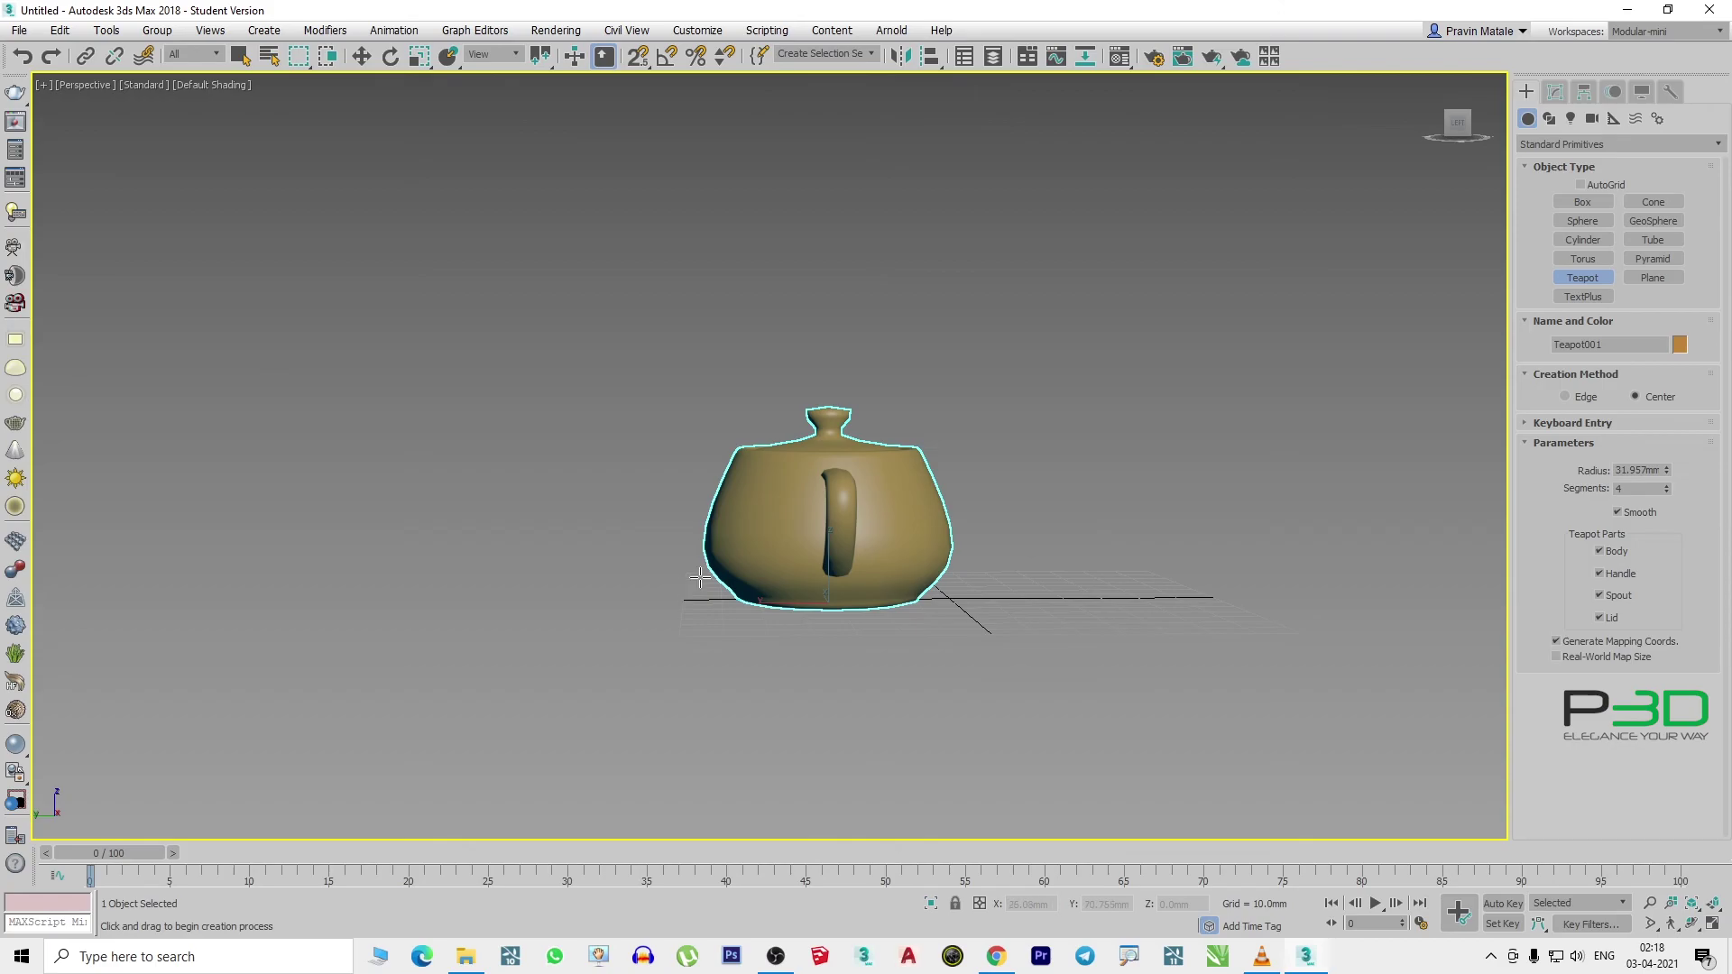
middle_click_drag(699, 577, 984, 613, "alt")
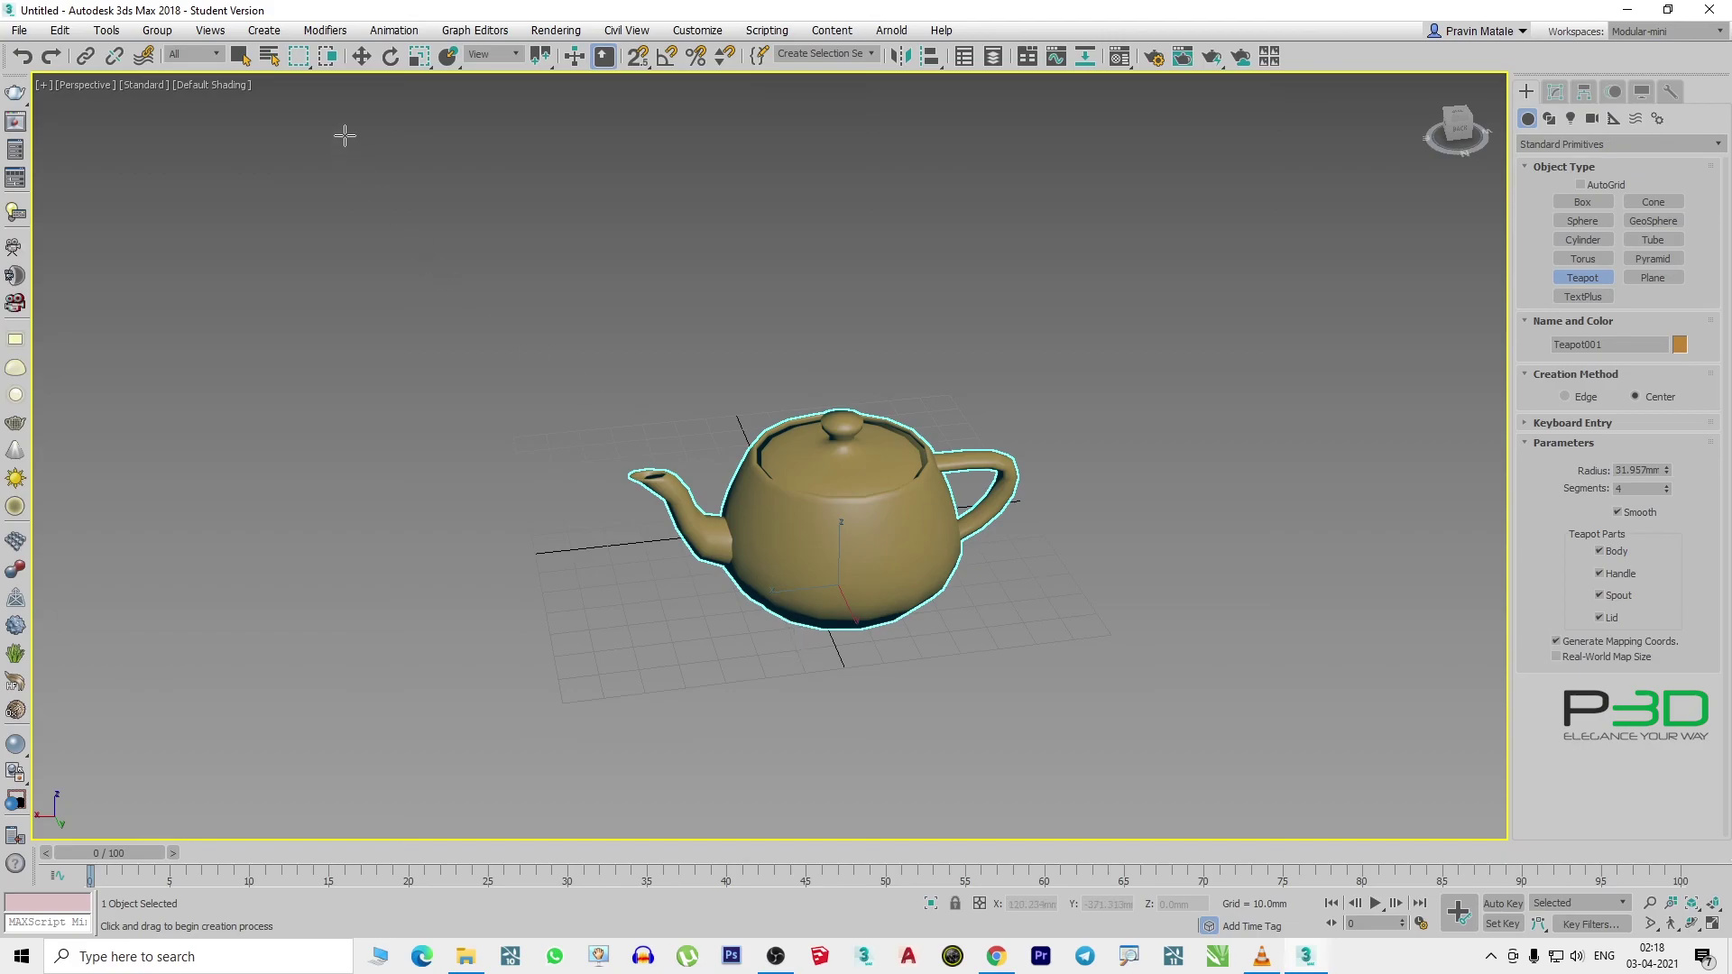
- Move the new teapot to X 0.292mm, Y 32.571mm
left_click(360, 65)
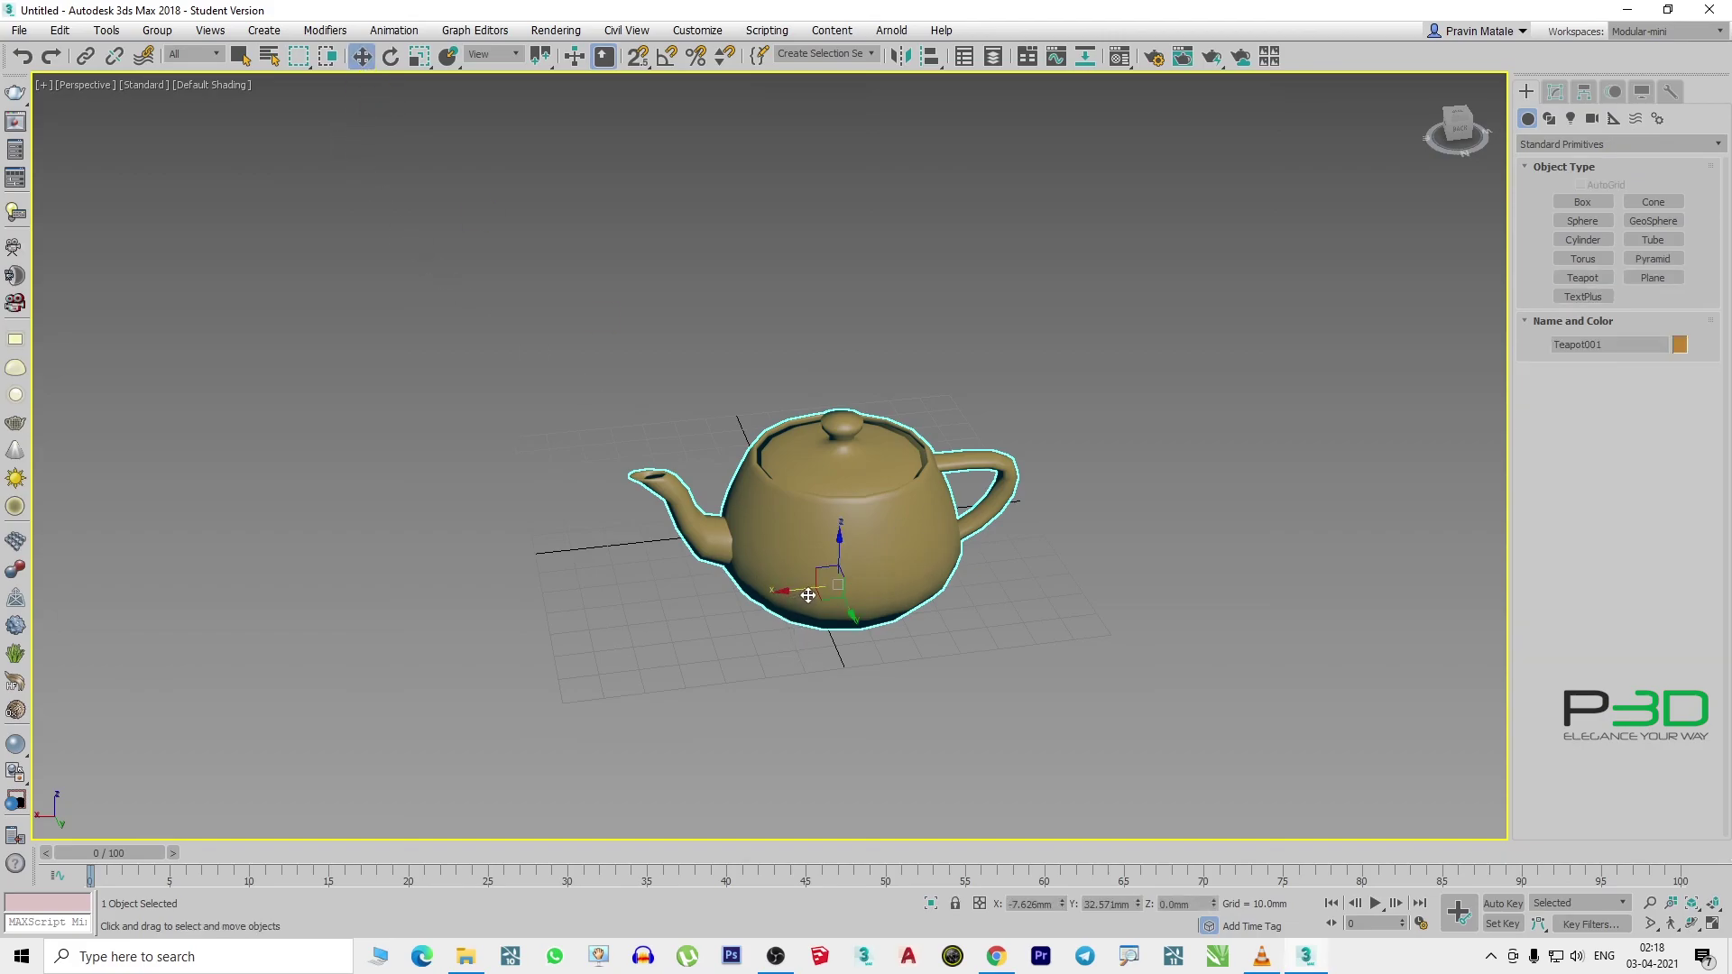
left_click(1058, 514)
left_click(844, 555)
mouse_move(814, 593)
left_mouse_down()
mouse_move(763, 595)
mouse_move(794, 595)
left_mouse_up()
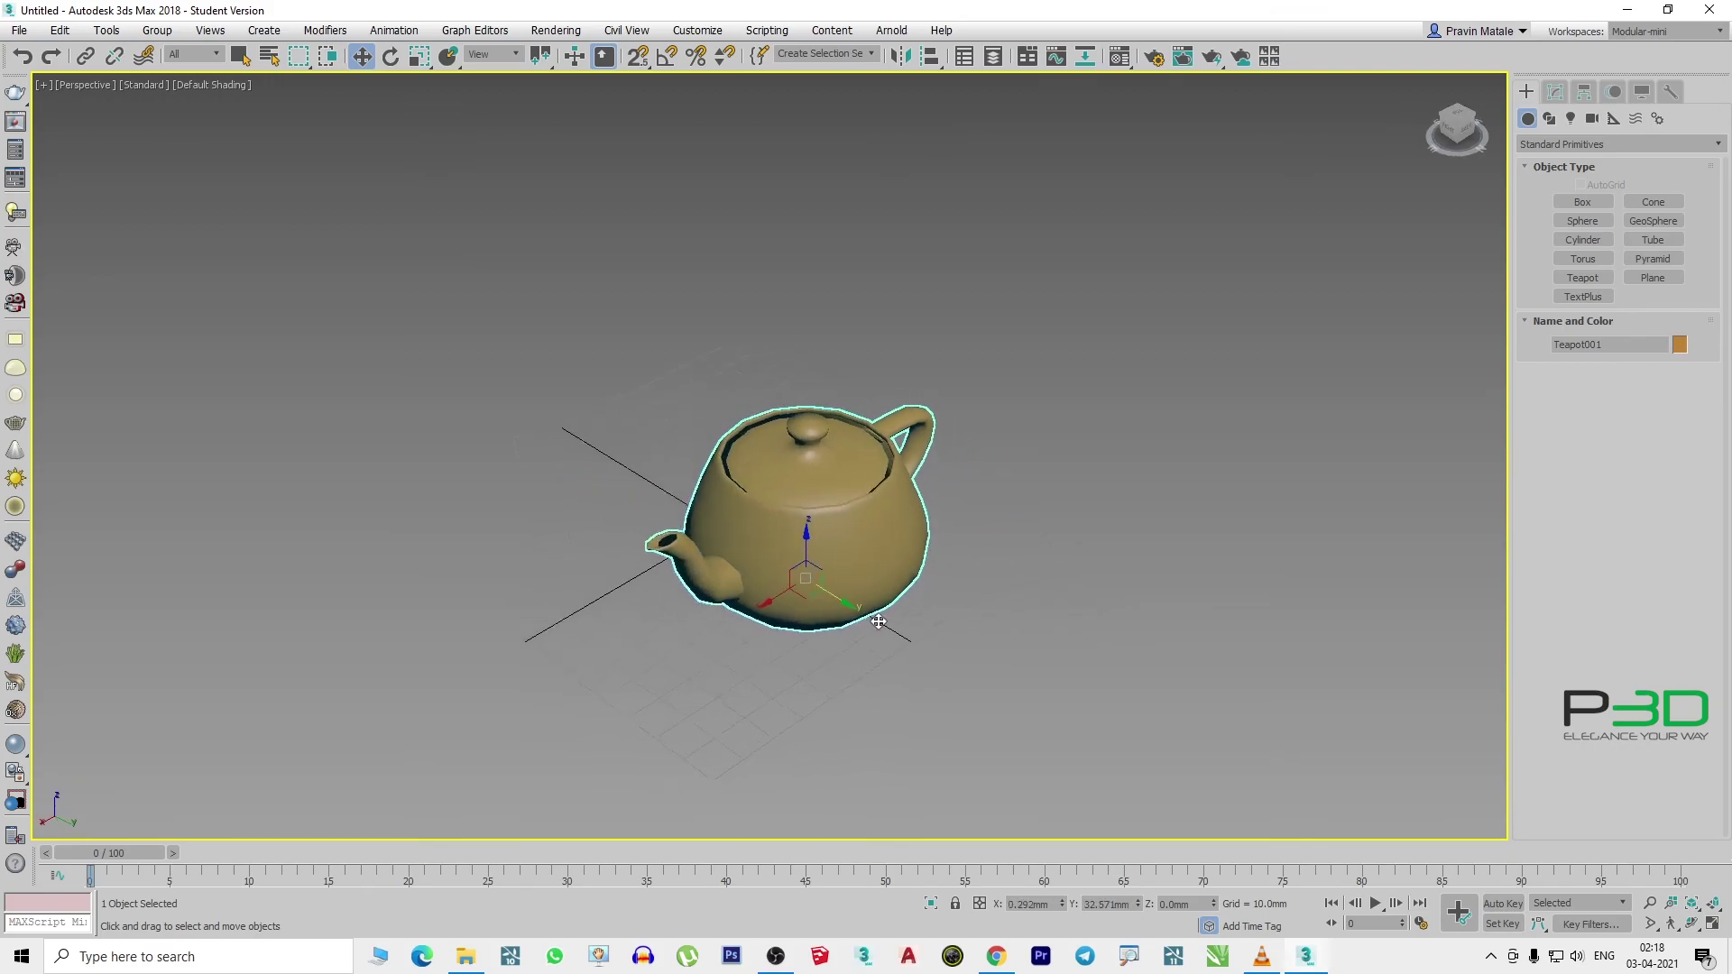
mouse_move(793, 596)
middle_mouse_down("alt")
mouse_move(870, 598)
mouse_move(783, 620)
mouse_move(574, 298)
middle_mouse_up("alt")
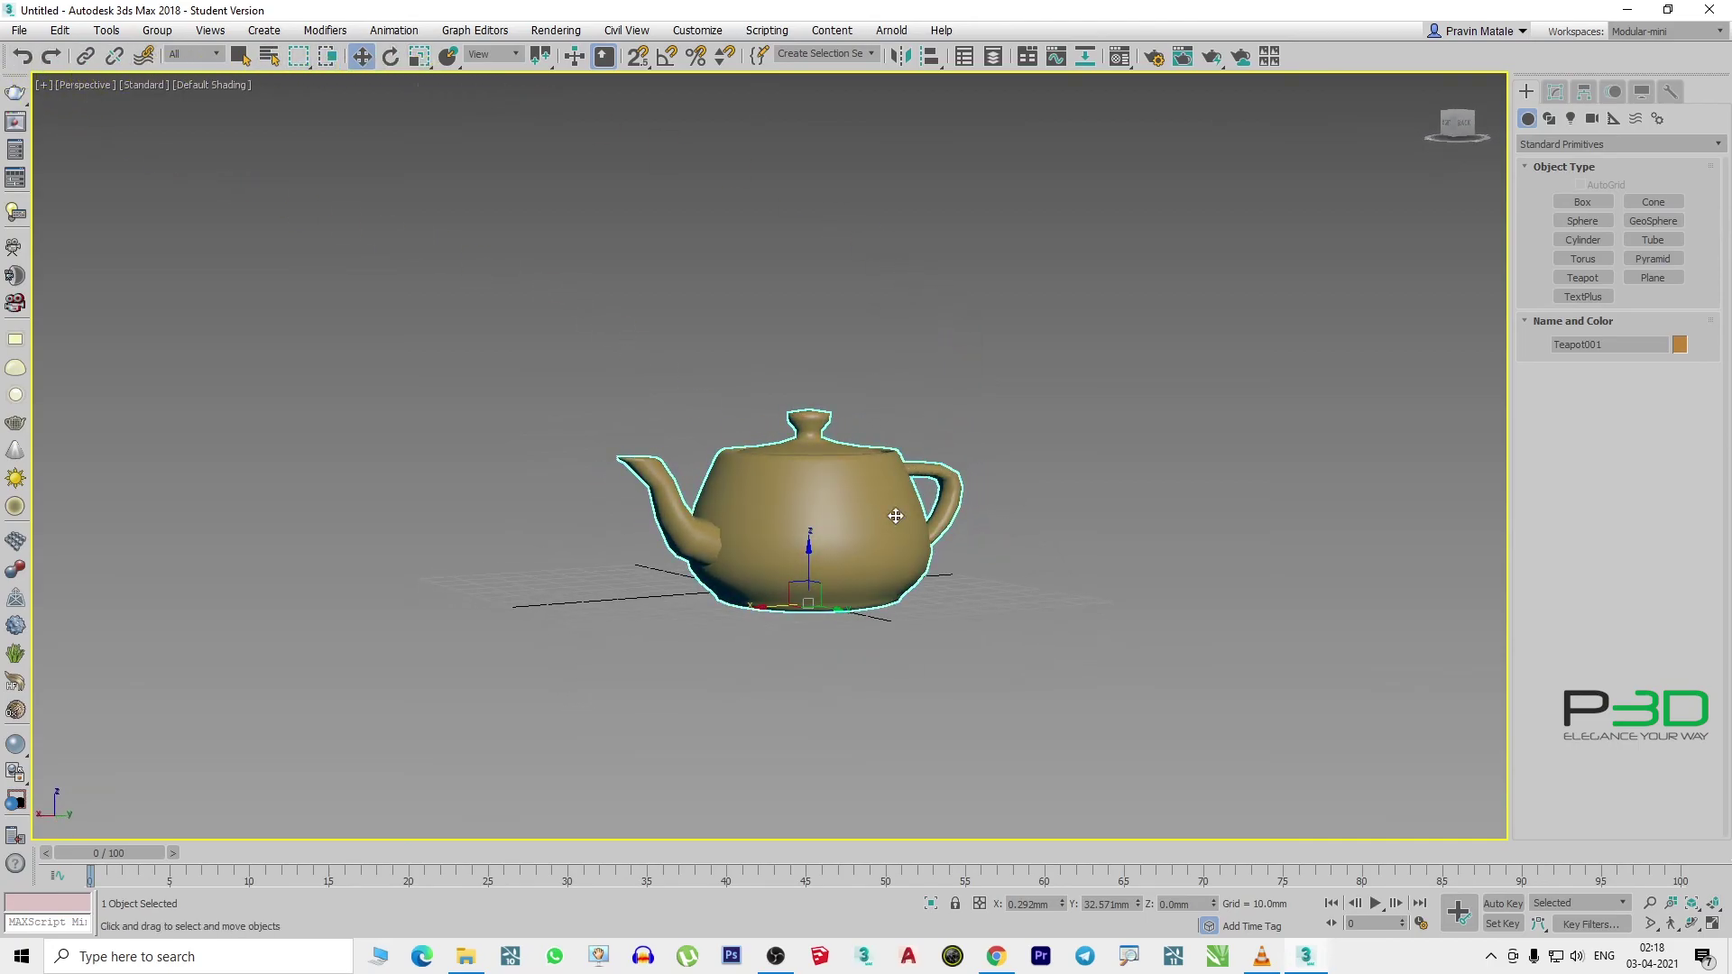
middle_click_drag(819, 548, 794, 608, "alt")
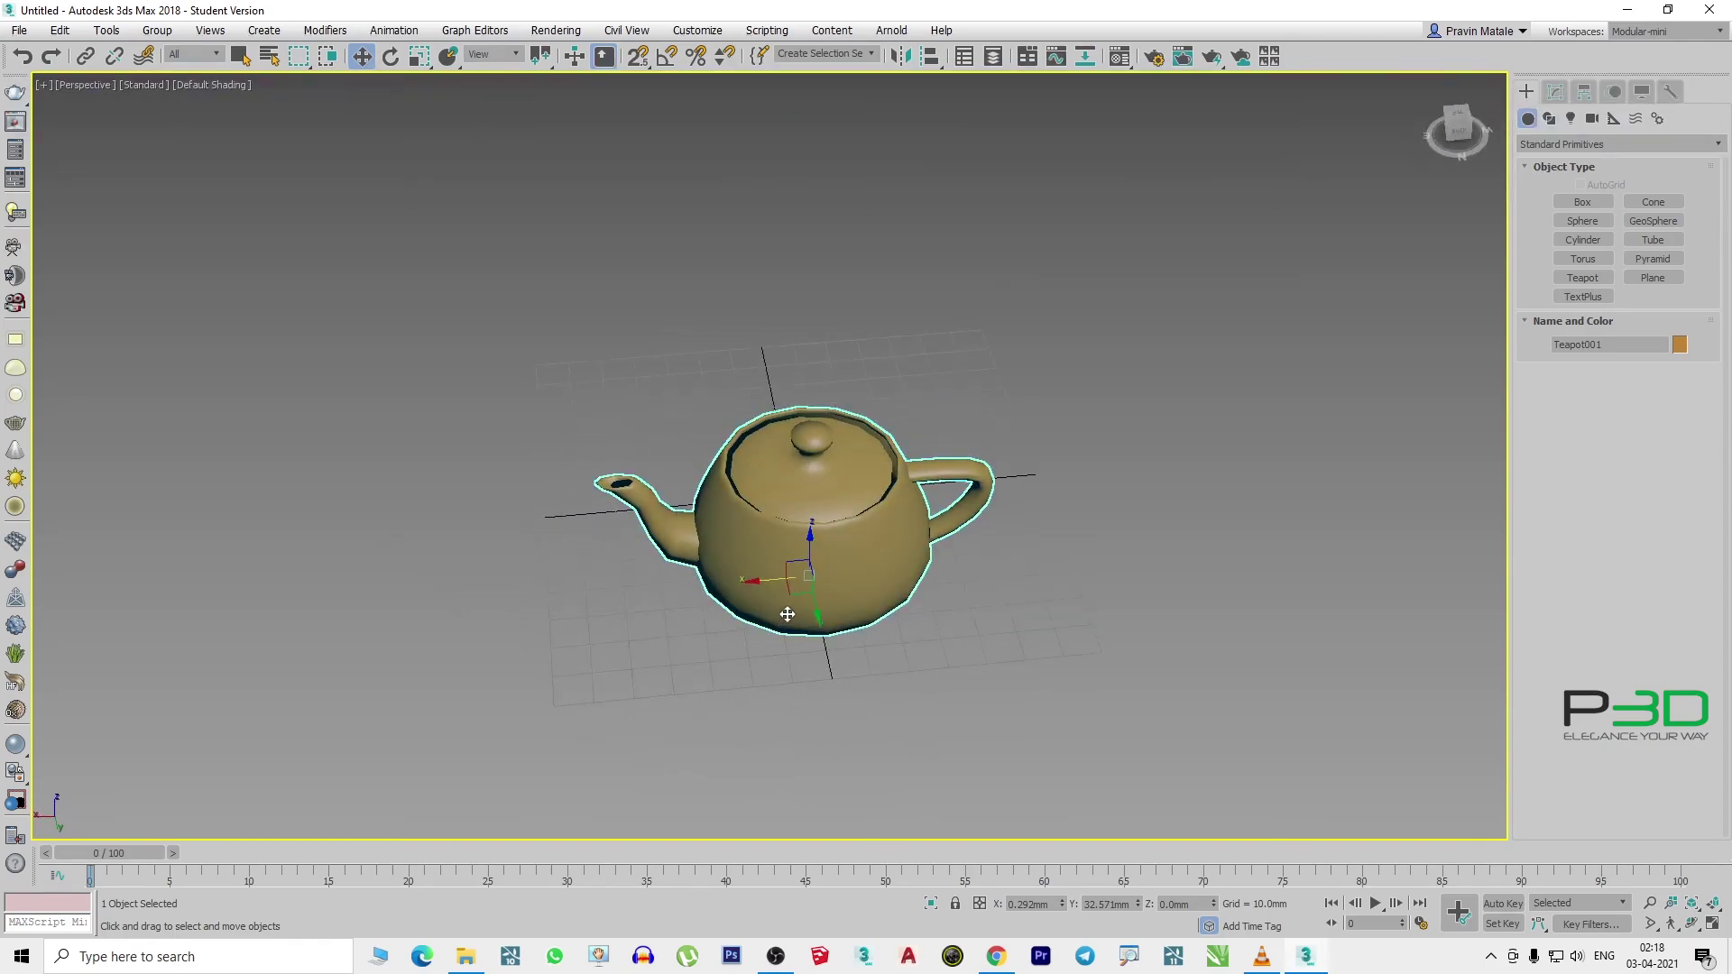